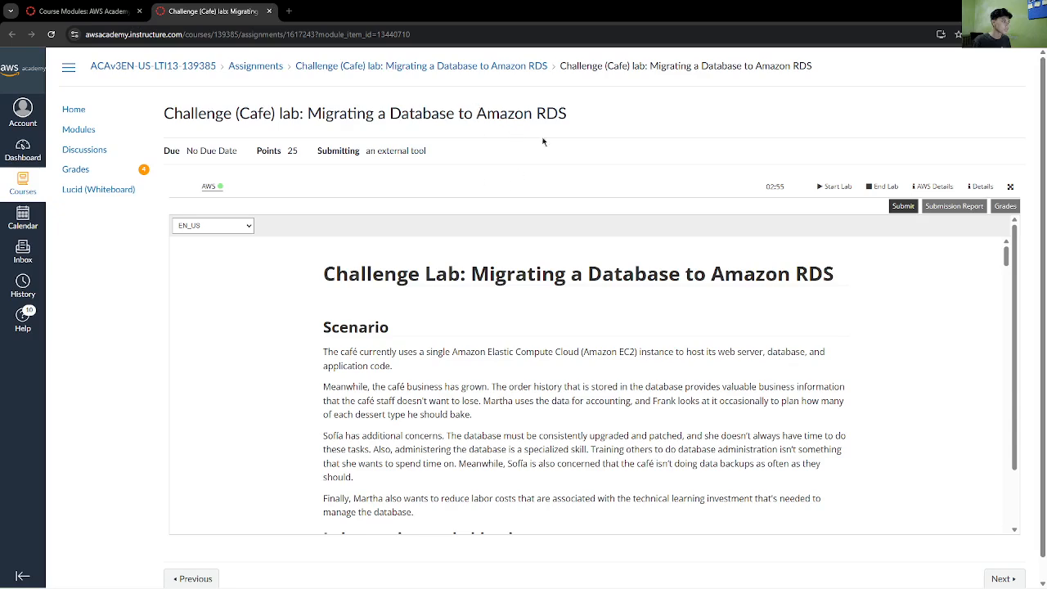
- Read the lab's scenario, objectives and architecture diagrams through to the Task 1 instructions for creating an RDS instance
scroll(521, 241, down, 1)
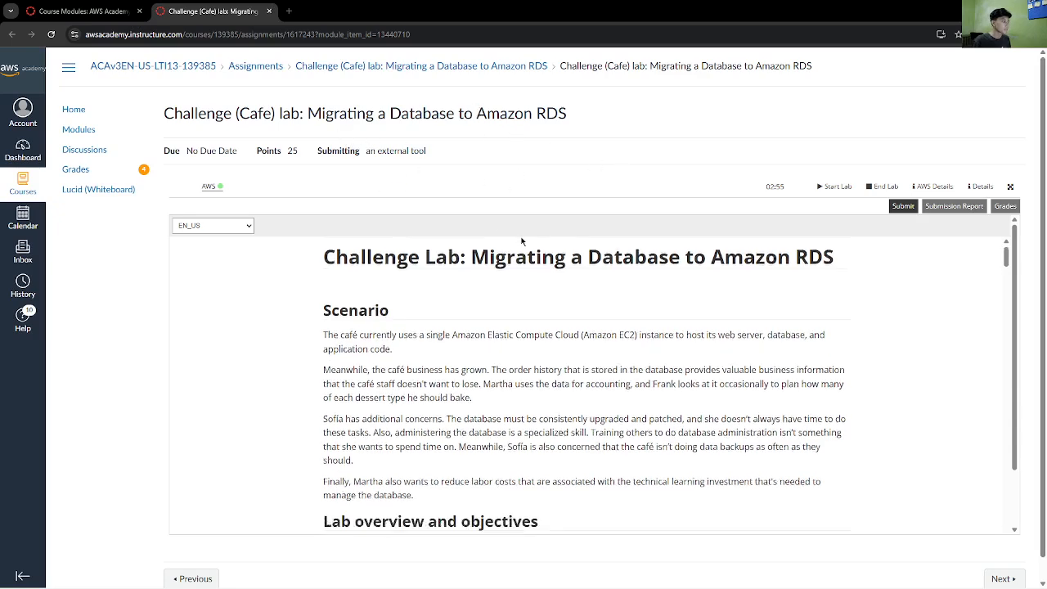
scroll(522, 241, up, 1)
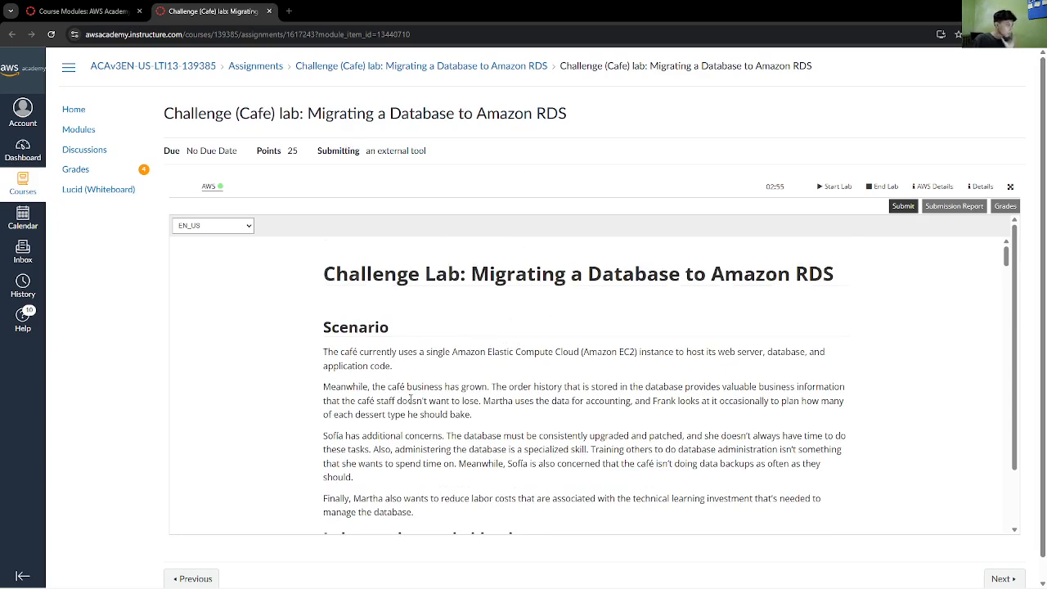
scroll(414, 399, down, 1)
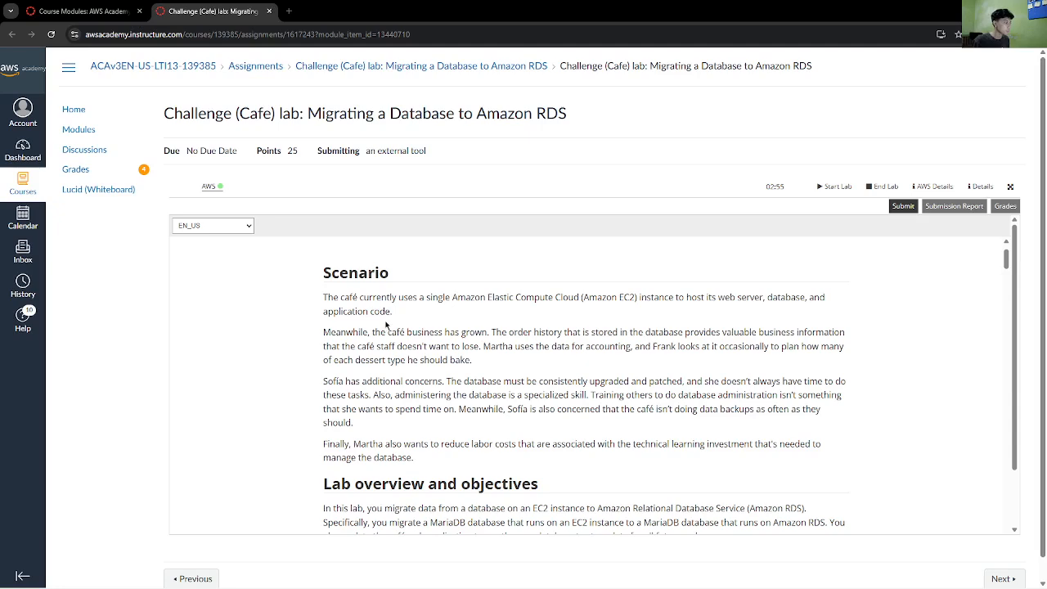
scroll(390, 325, down, 1)
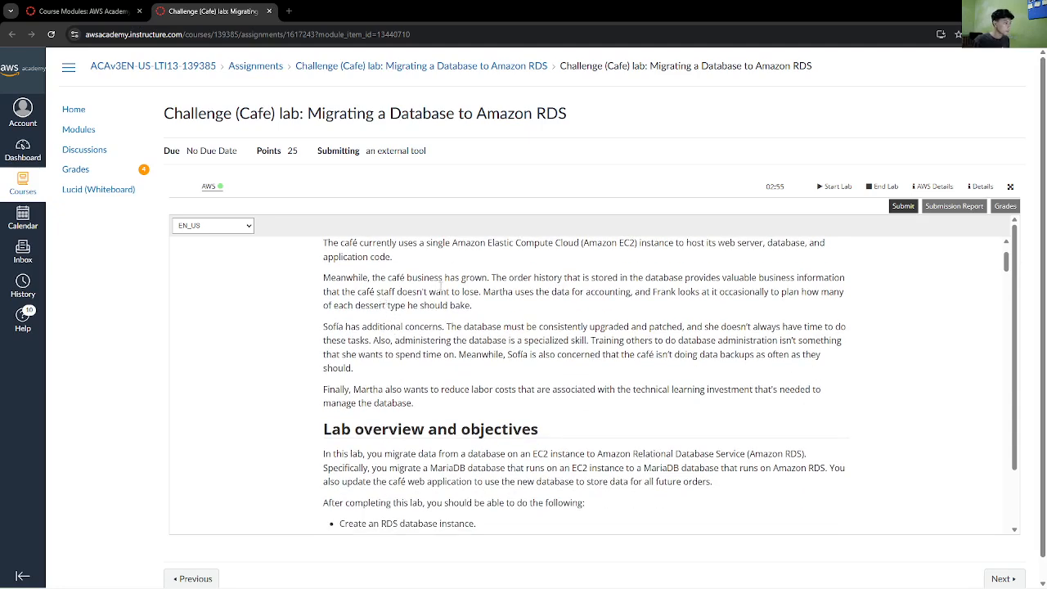
scroll(452, 288, up, 2)
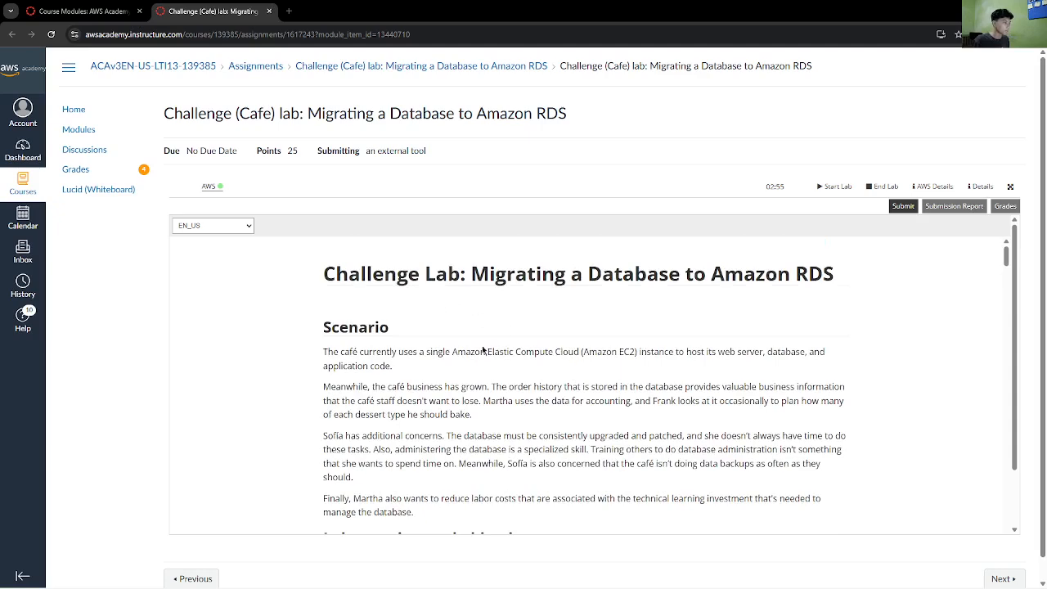
scroll(392, 378, down, 1)
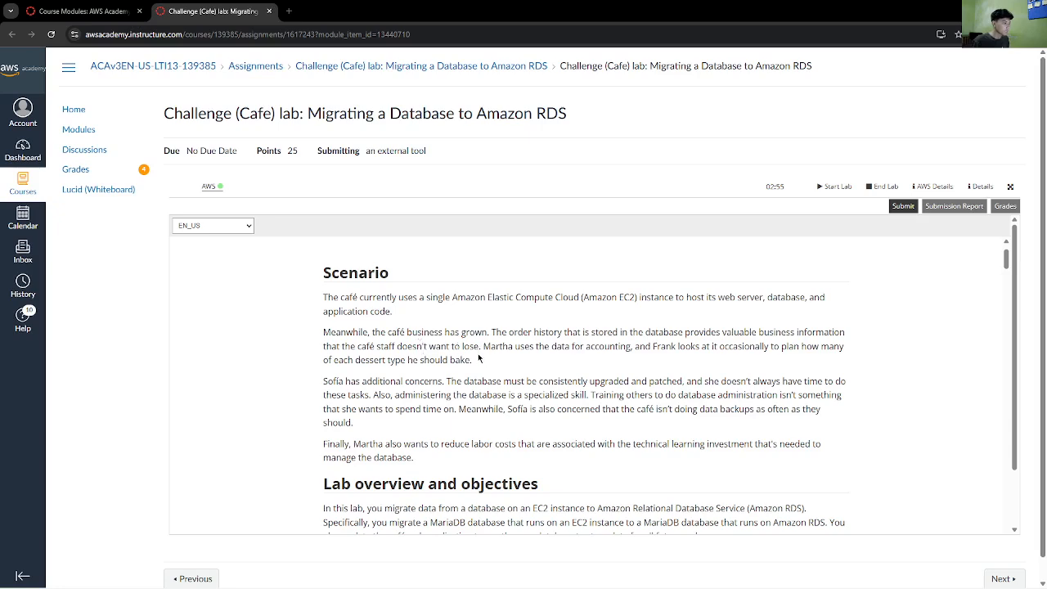
scroll(580, 331, down, 1)
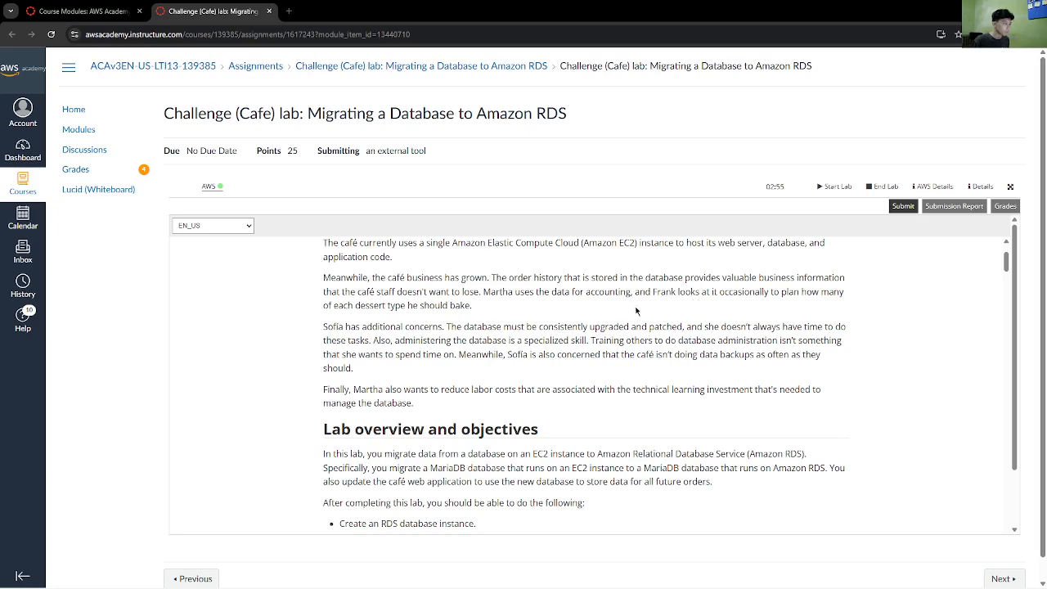
scroll(493, 319, down, 2)
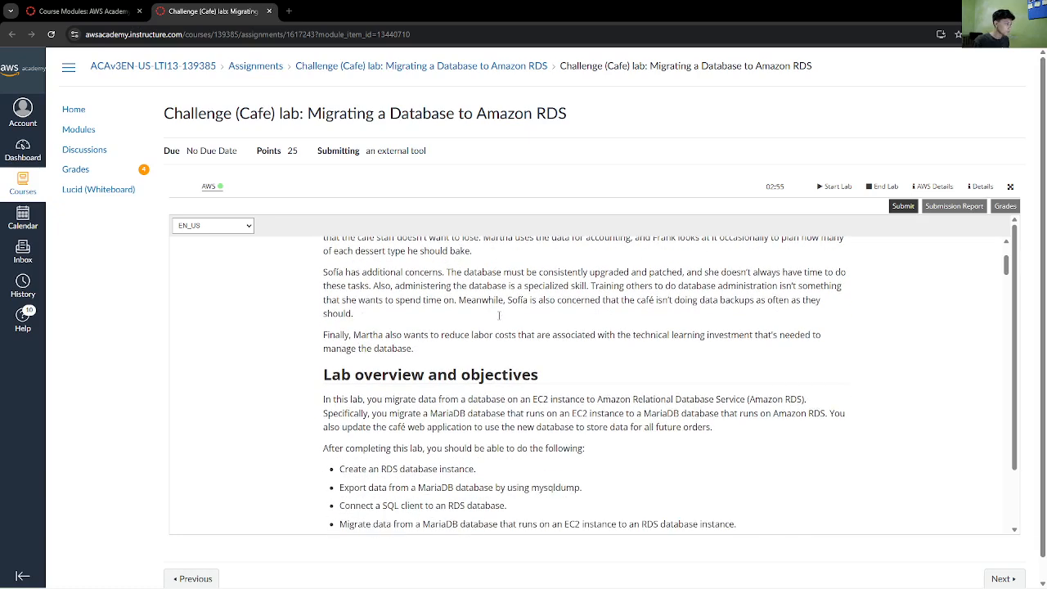
scroll(498, 314, up, 1)
scroll(498, 315, down, 2)
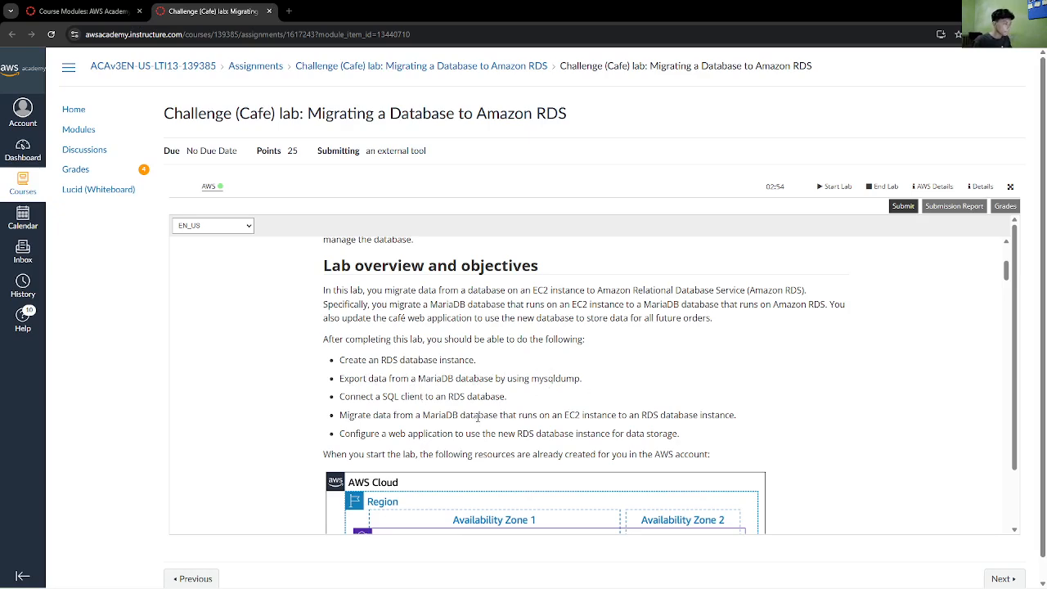
scroll(405, 422, down, 3)
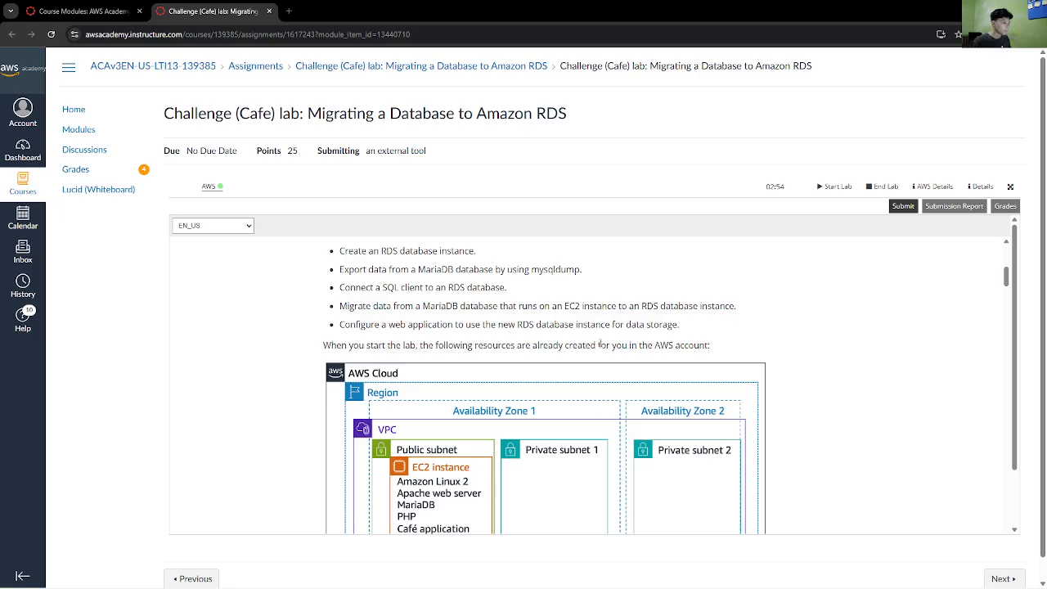
scroll(622, 343, down, 15)
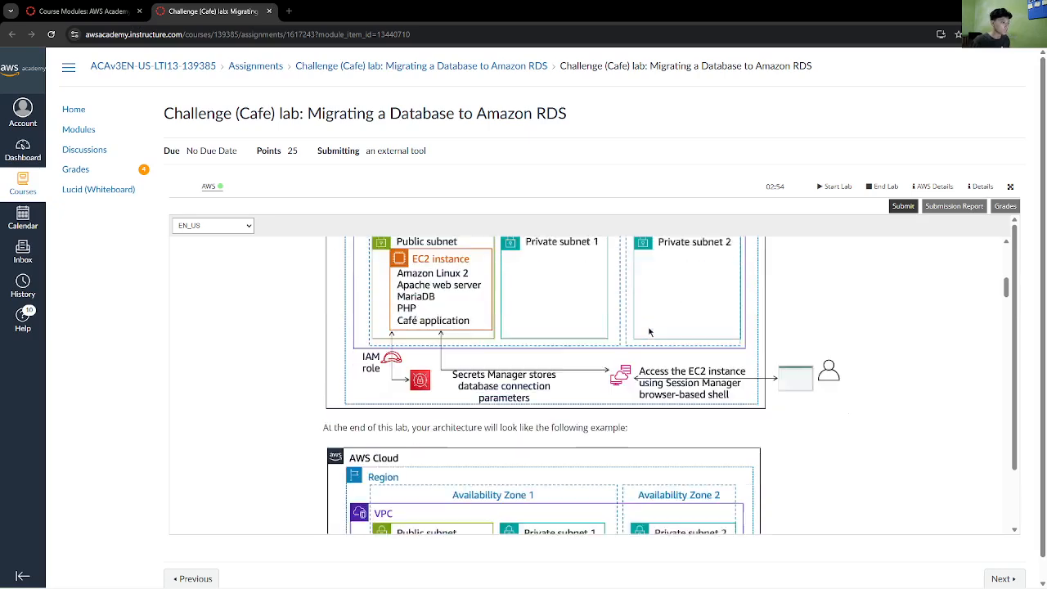
scroll(634, 359, down, 2)
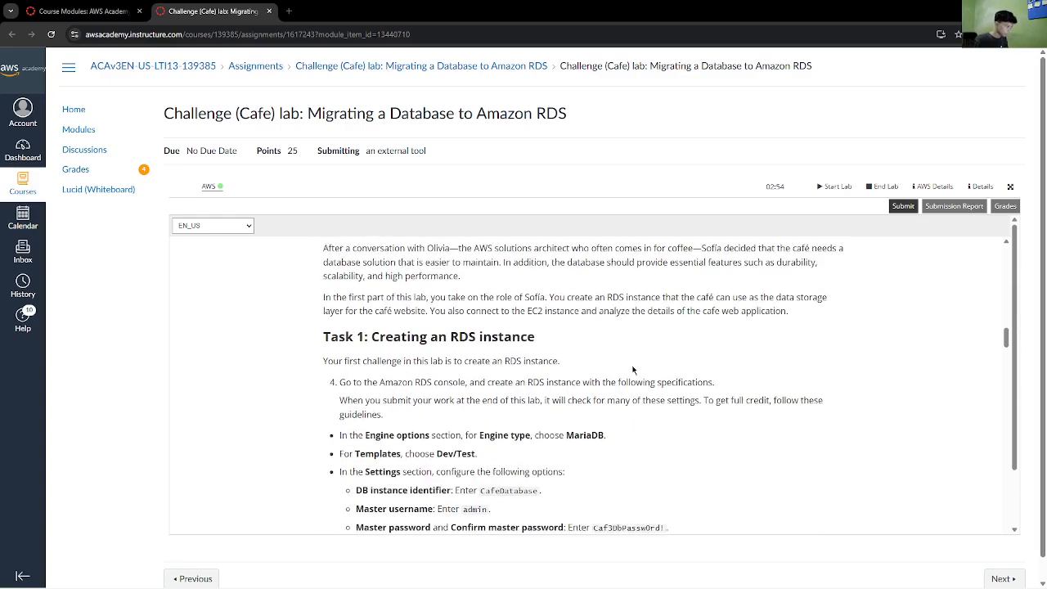
scroll(634, 360, up, 4)
scroll(634, 356, down, 3)
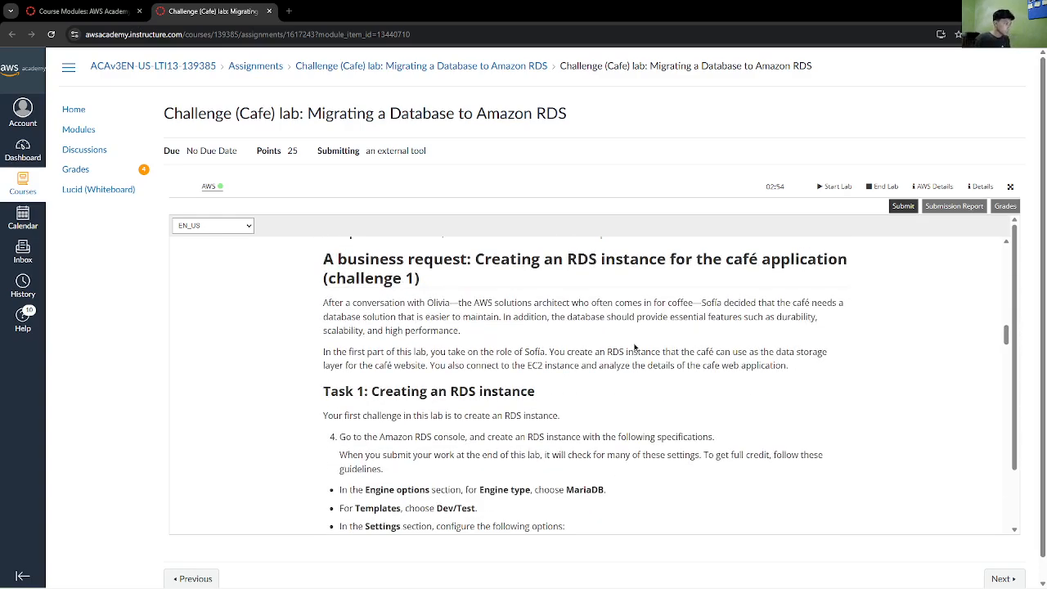
- Try to open the AWS console from the lab page, log out of the old AWS session and close the sign-in page
click(210, 187)
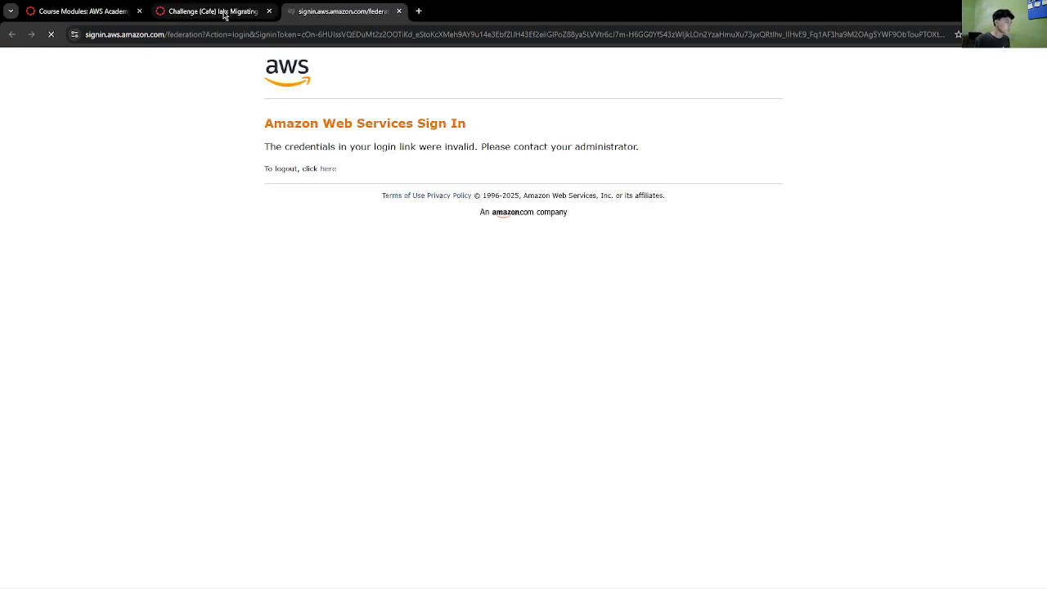
click(328, 169)
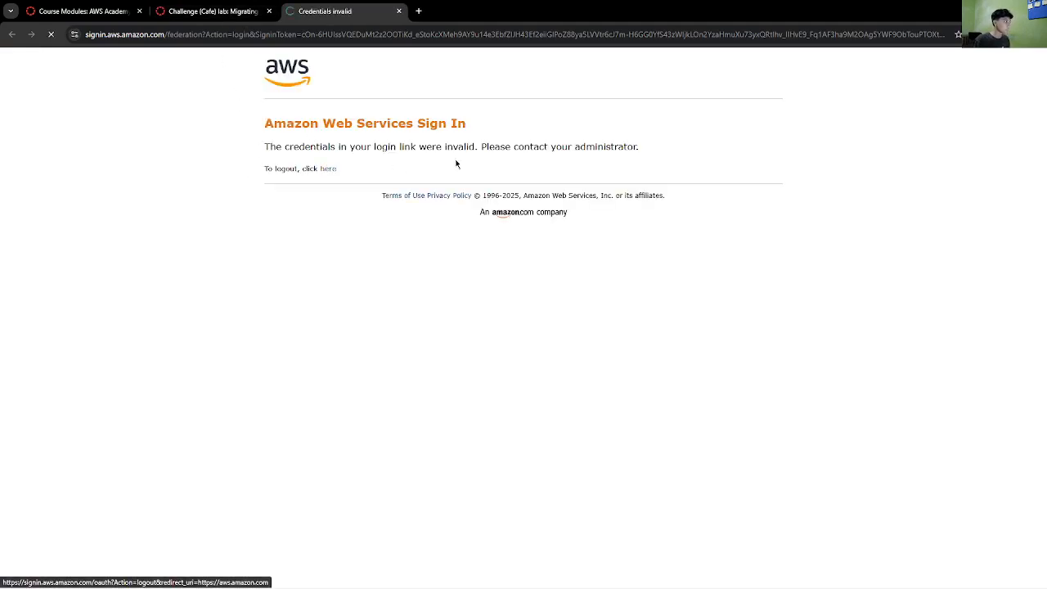
key(ctrl+w)
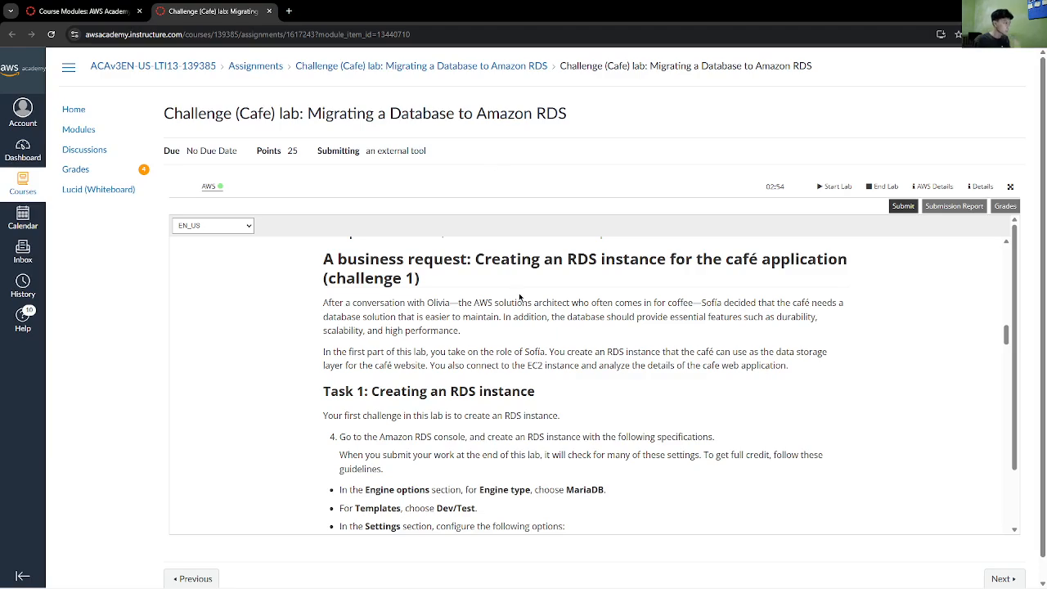
- Review the Task 1 specifications and launch the AWS console from the lab page again
scroll(518, 362, down, 3)
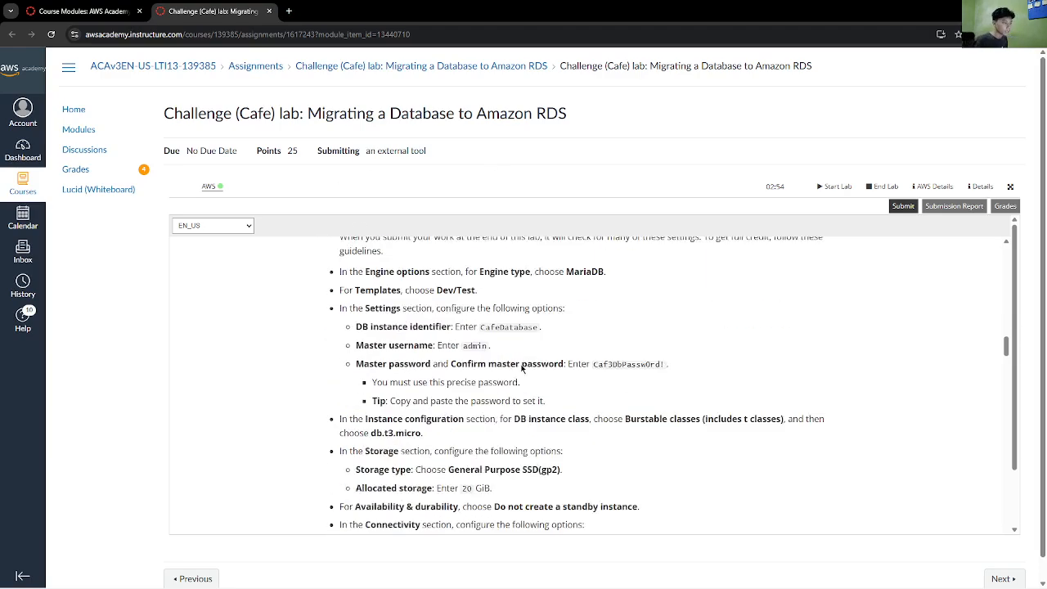
scroll(524, 357, up, 3)
scroll(524, 356, down, 2)
scroll(525, 354, up, 1)
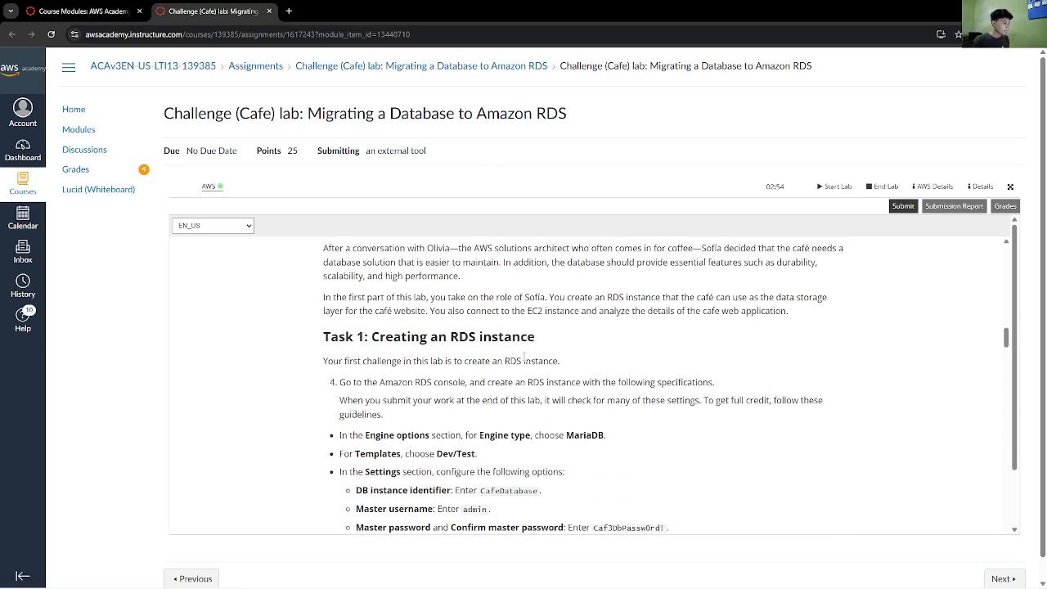
click(211, 186)
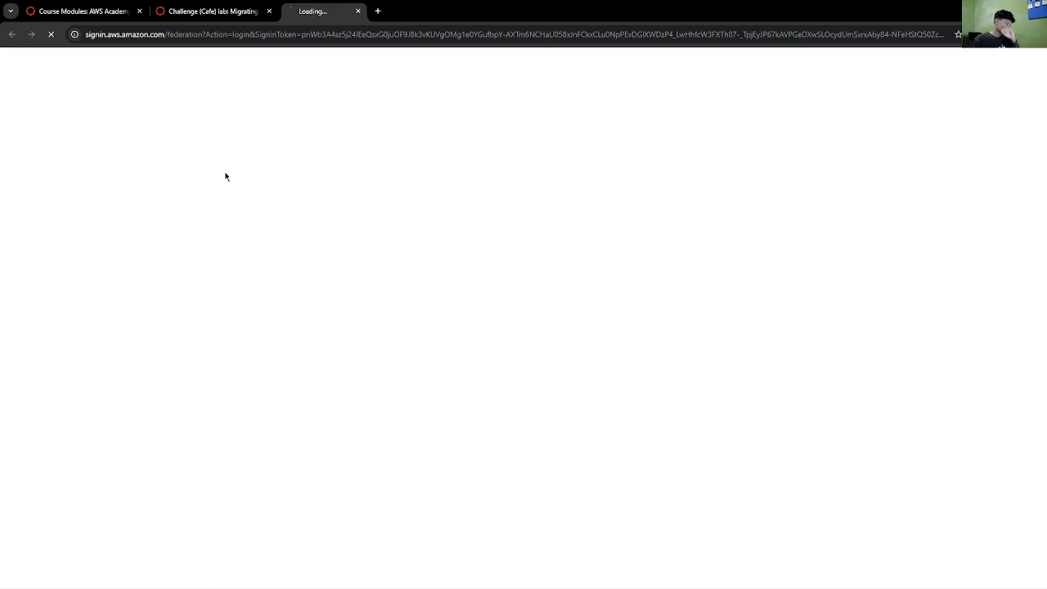
- Check the start of Task 1 in the lab guide, and open the Aurora and RDS service in the AWS console by searching for RDS
click(246, 13)
scroll(360, 243, down, 1)
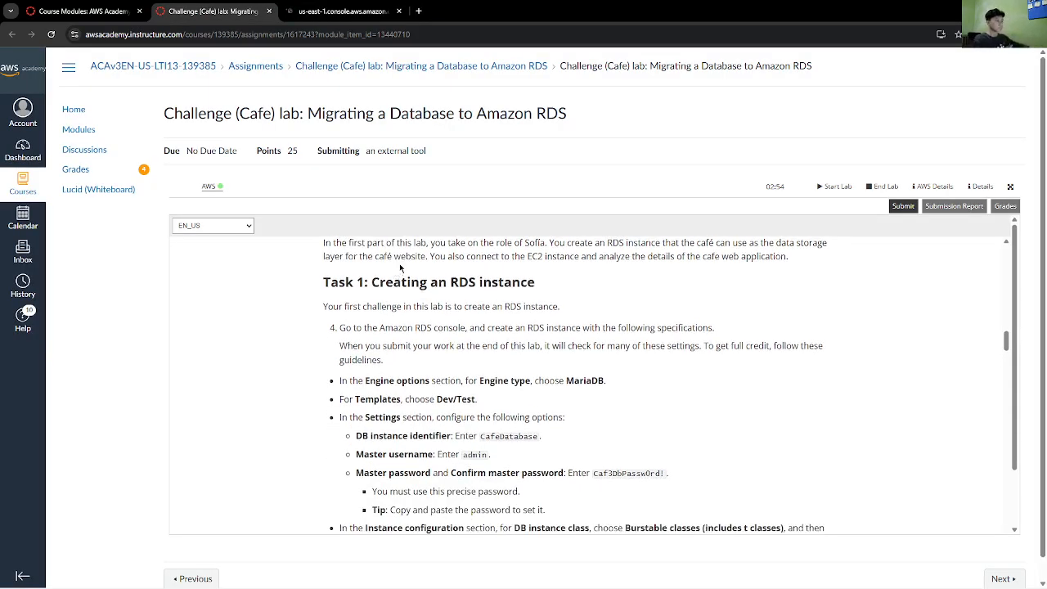
scroll(518, 290, down, 2)
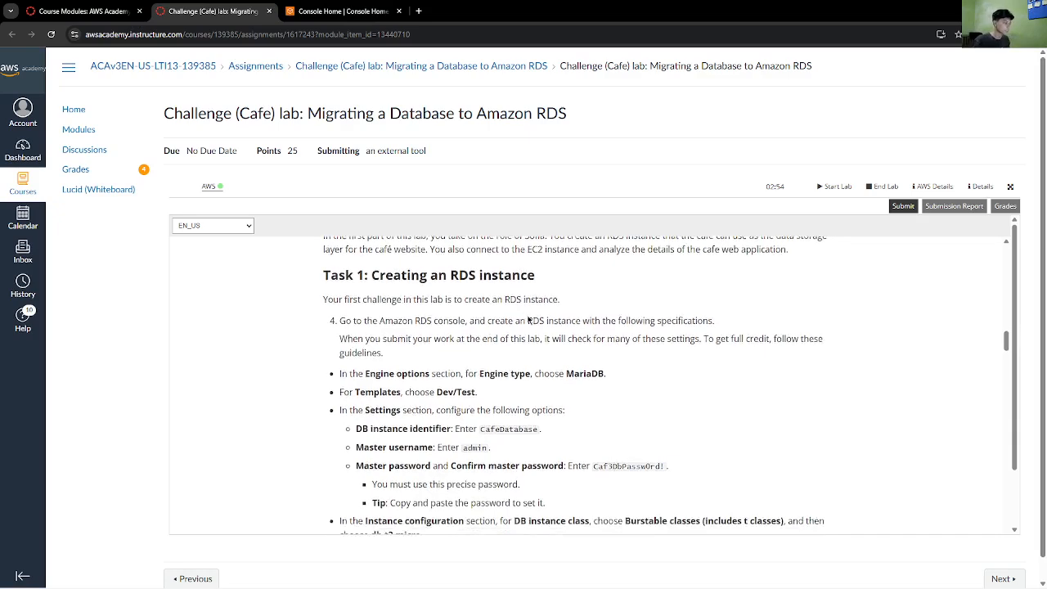
scroll(513, 309, up, 2)
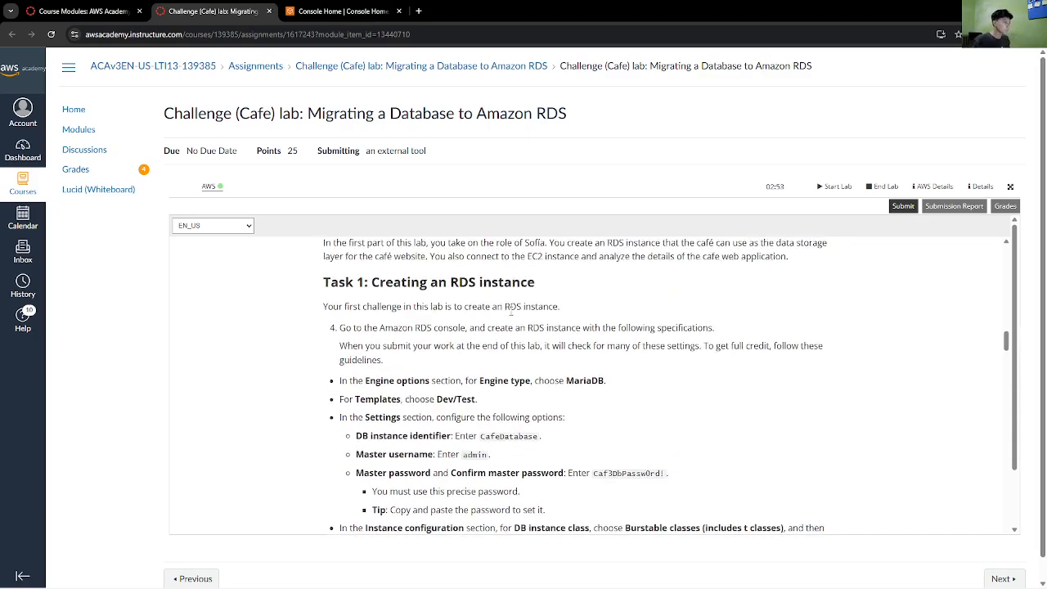
click(351, 10)
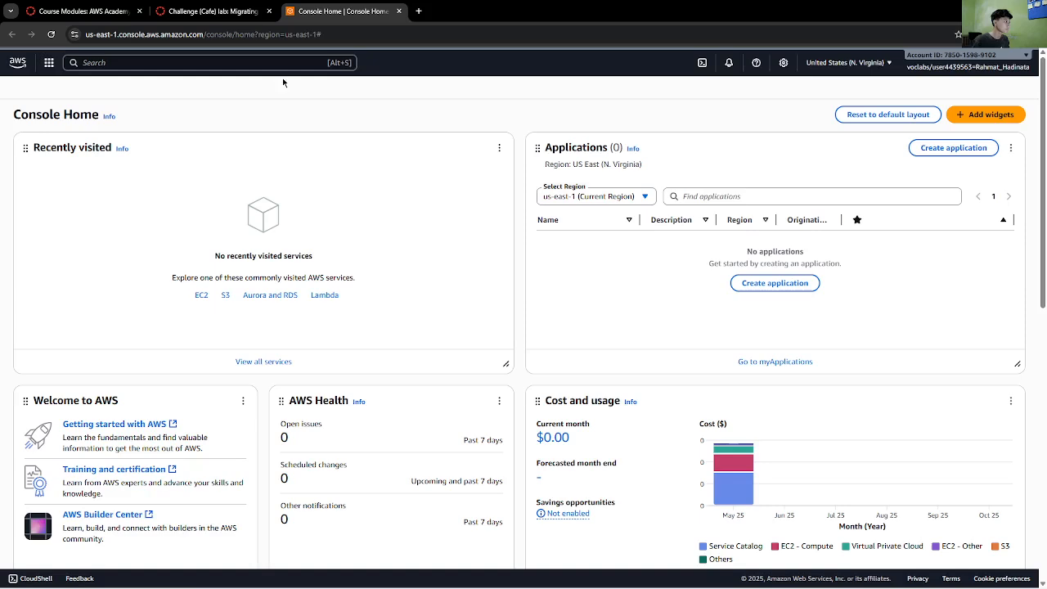
click(282, 62)
text(RDS)
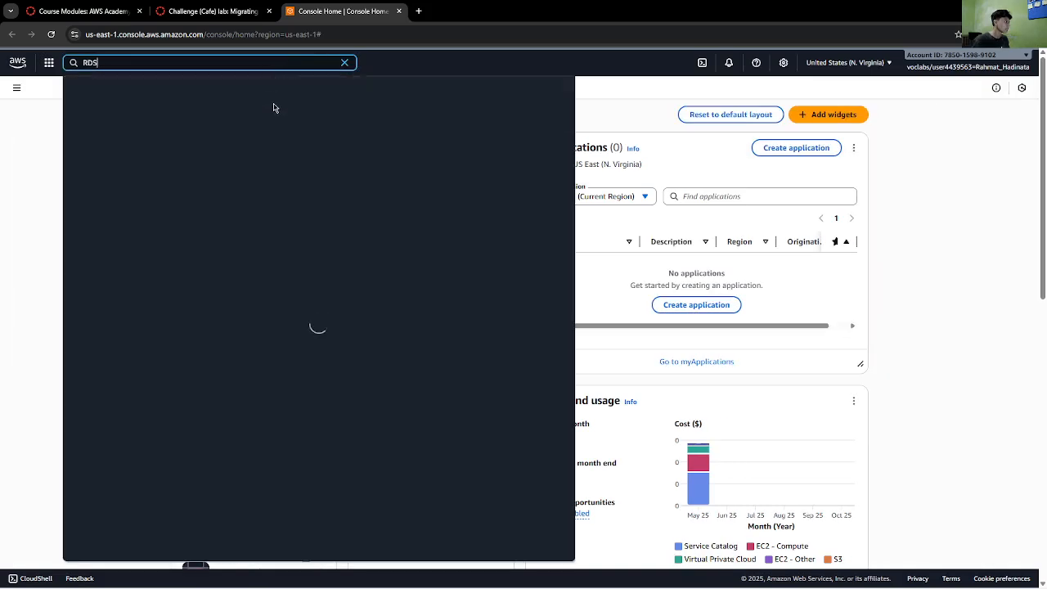
click(248, 123)
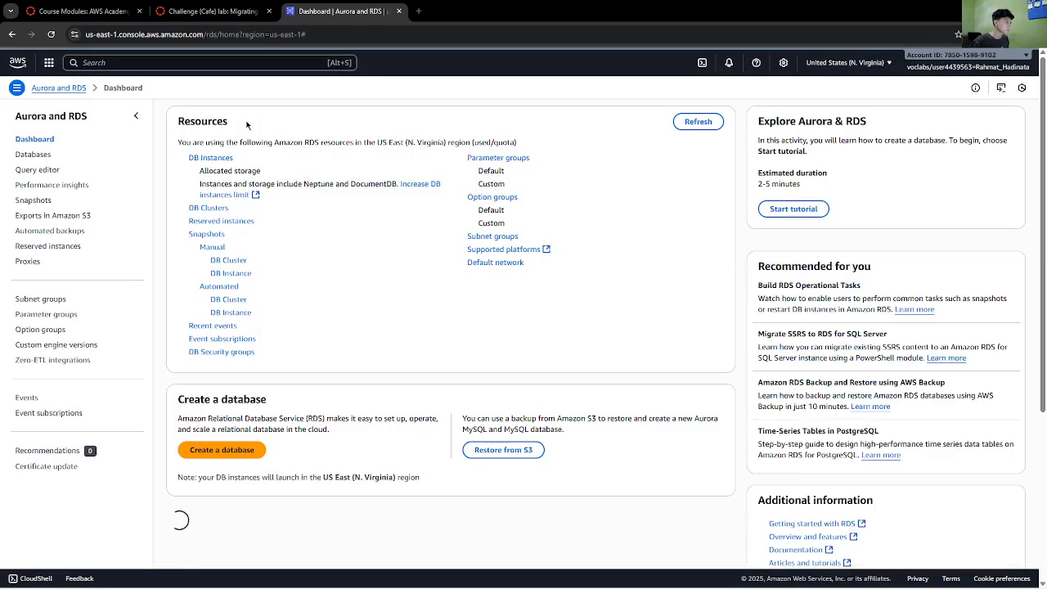
- Open the RDS databases list and start creating a new database
key(alt+Tab)
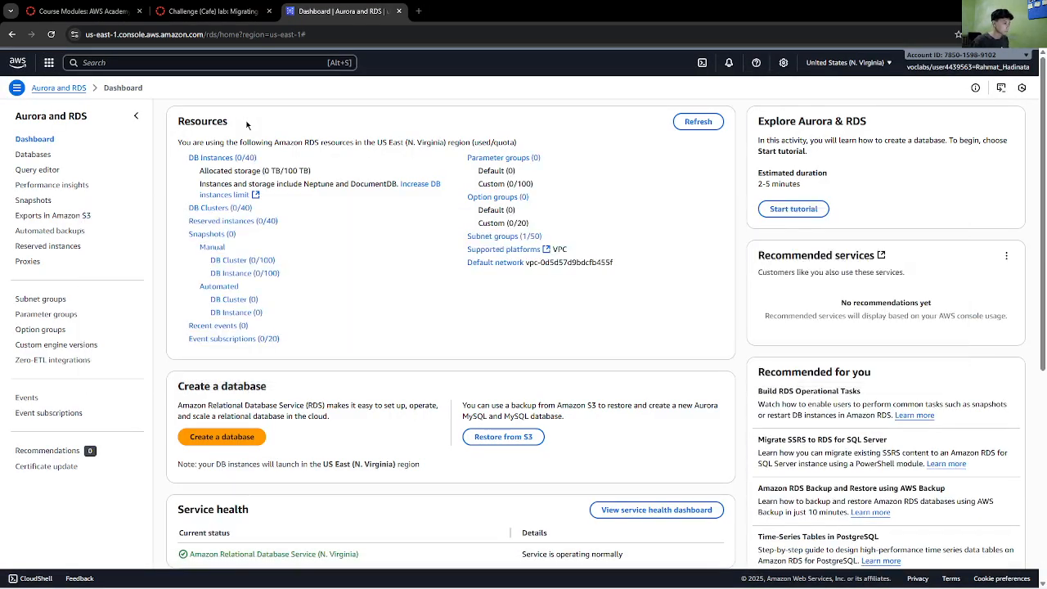
key(alt+Tab)
click(50, 158)
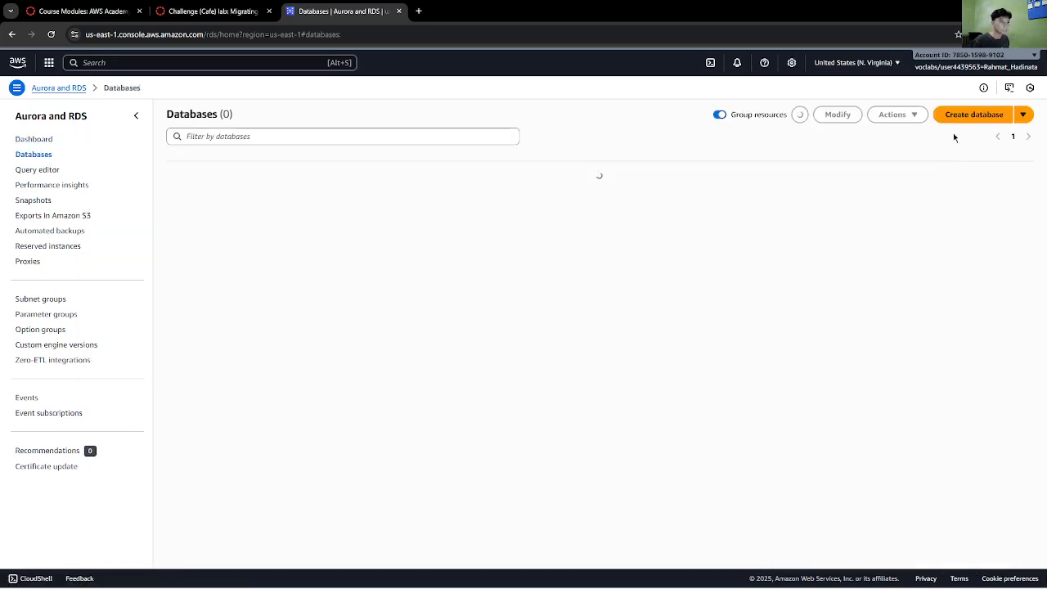
click(957, 119)
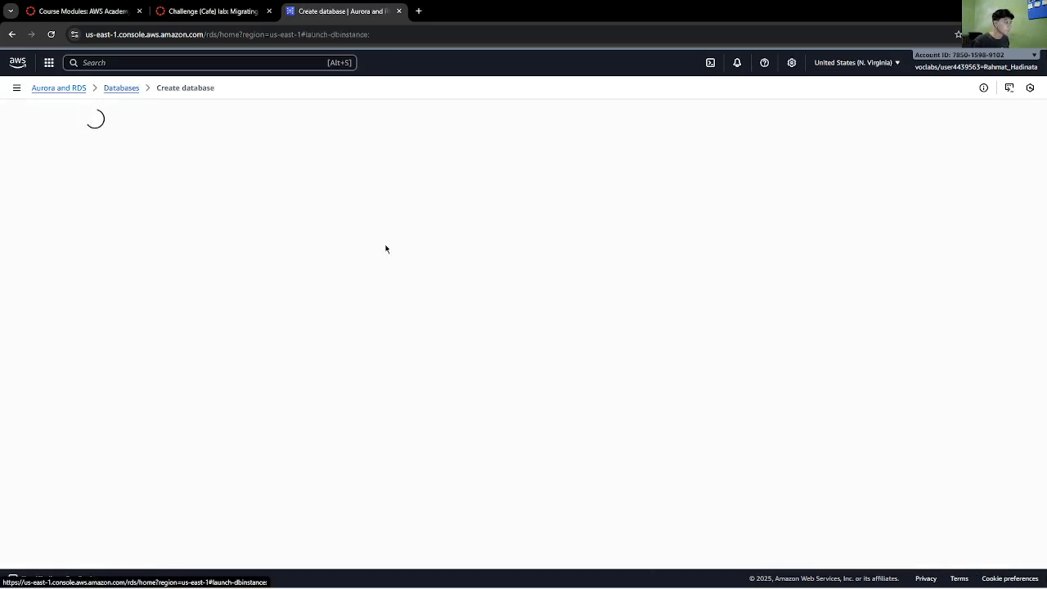
- Check the required engine in the lab's Task 1 specifications and choose MariaDB as the database engine type
click(205, 17)
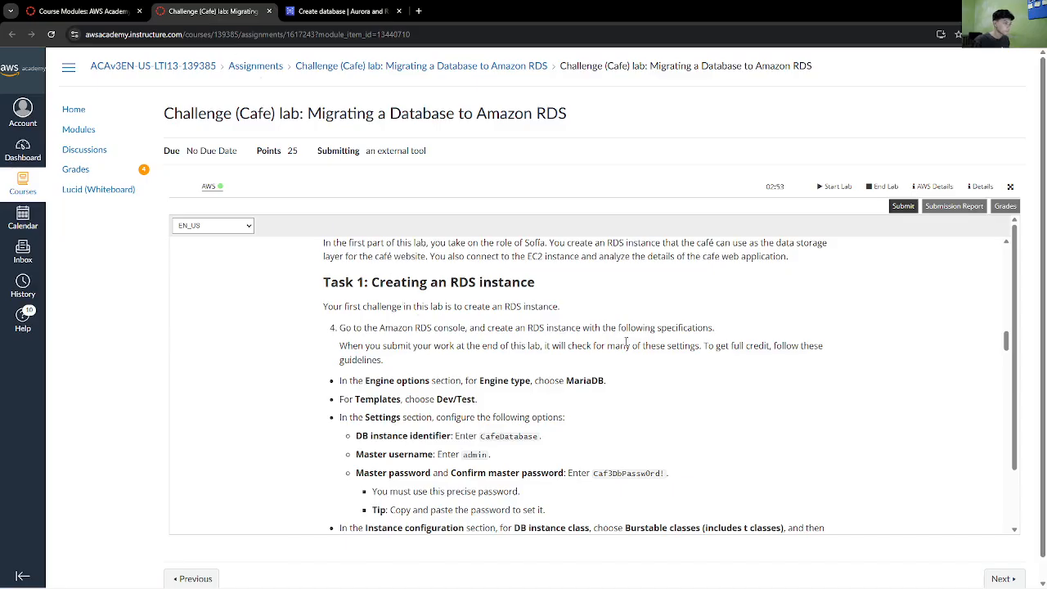
scroll(625, 362, down, 1)
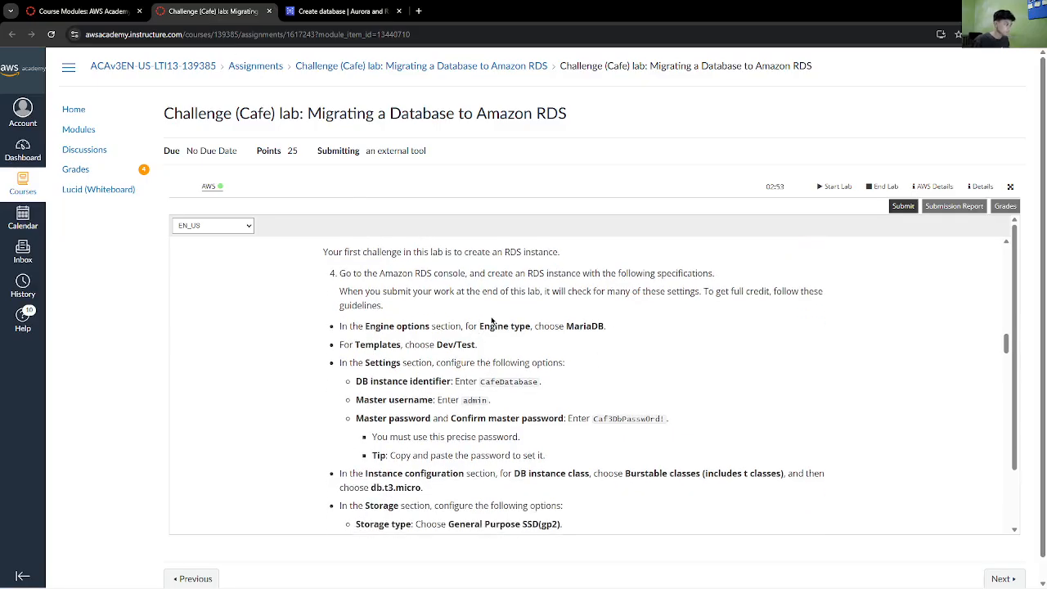
click(335, 11)
click(211, 10)
click(335, 11)
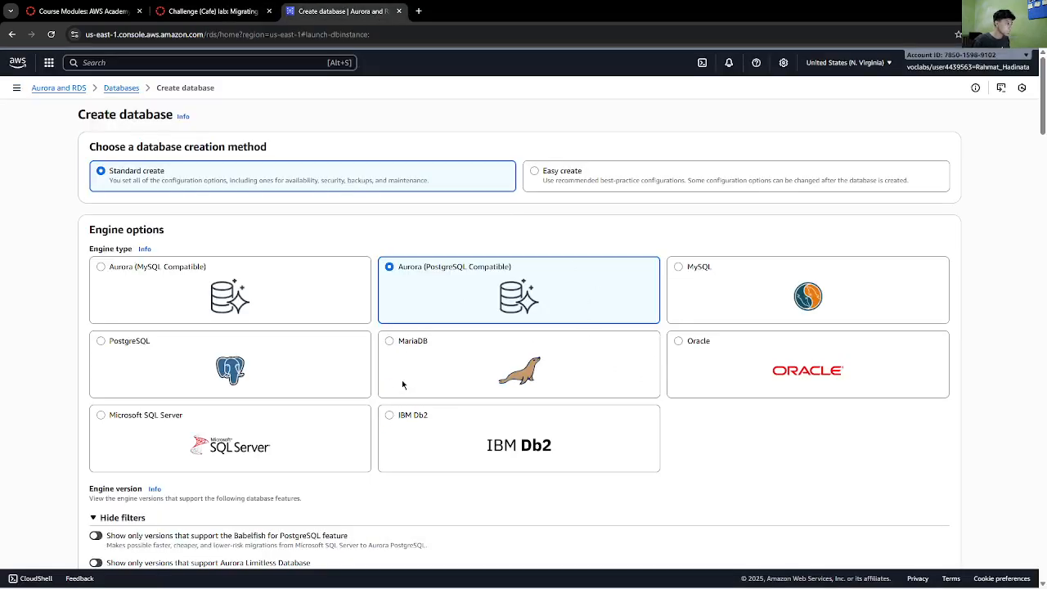
click(458, 378)
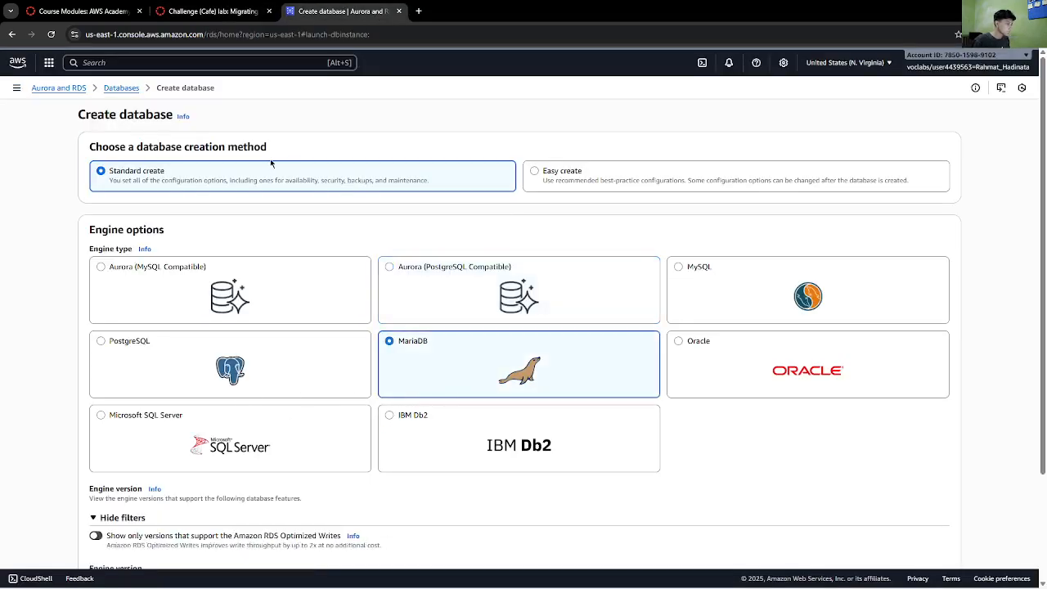
- Check the required template in the lab guide and select the Dev/Test template for the database
click(211, 10)
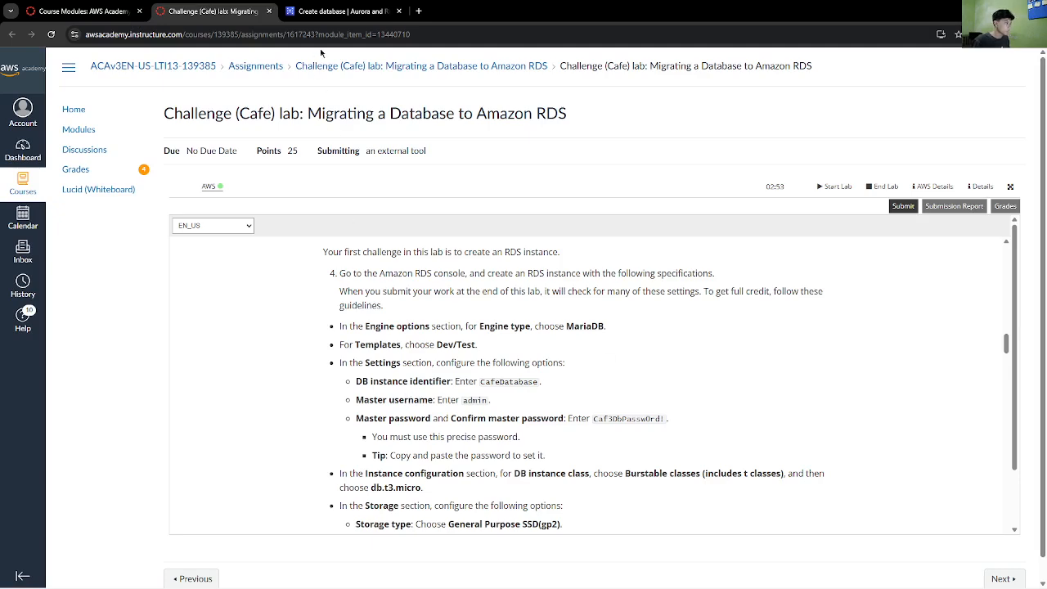
click(335, 11)
scroll(482, 404, down, 5)
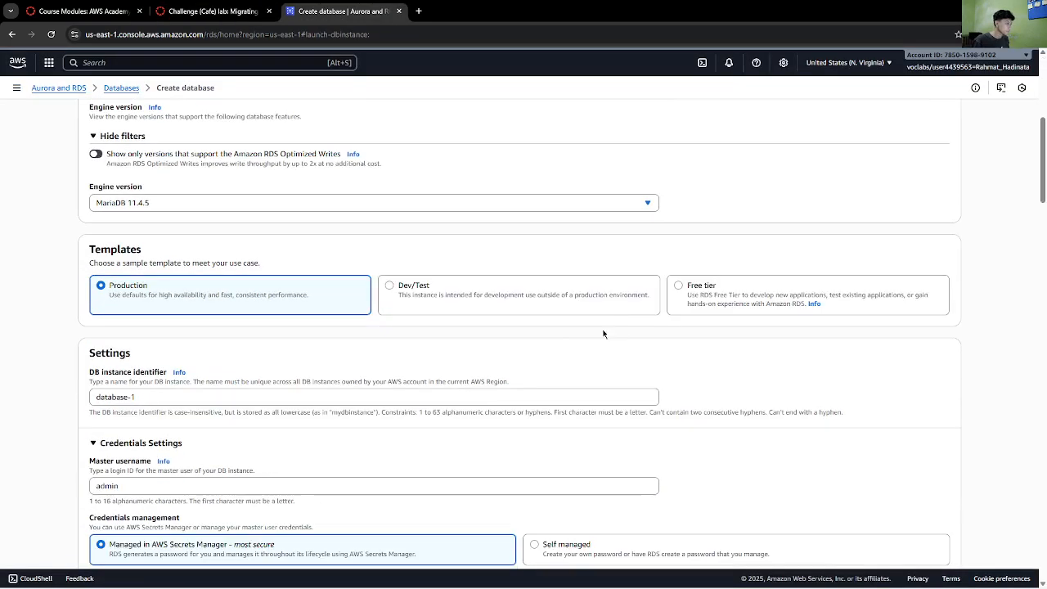
click(499, 303)
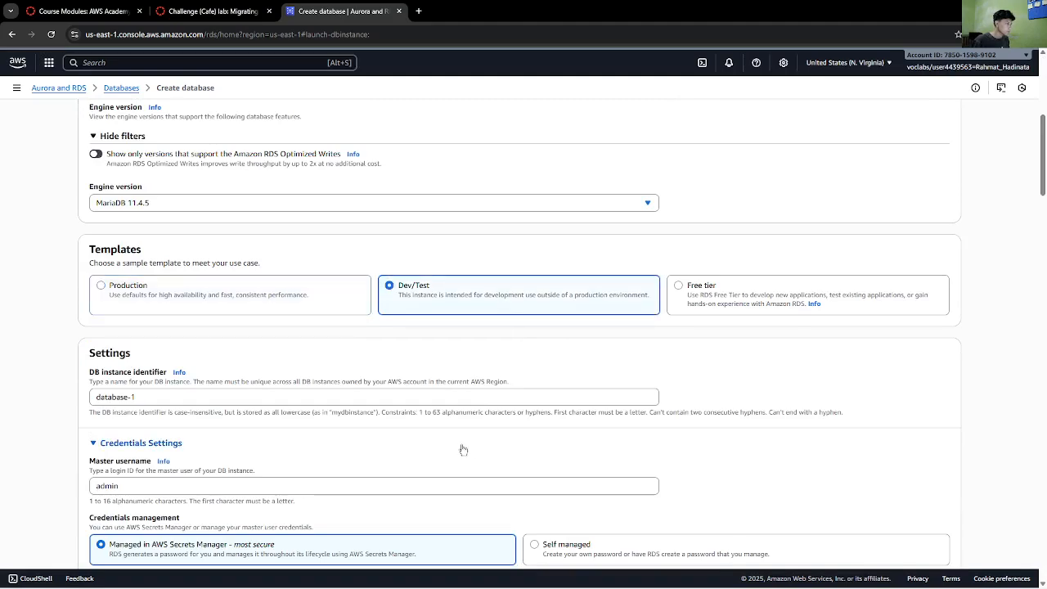
- Compare the chosen engine and template with the lab guide and review the Settings section requirements
scroll(463, 448, up, 3)
scroll(472, 447, down, 2)
scroll(472, 447, up, 5)
click(203, 7)
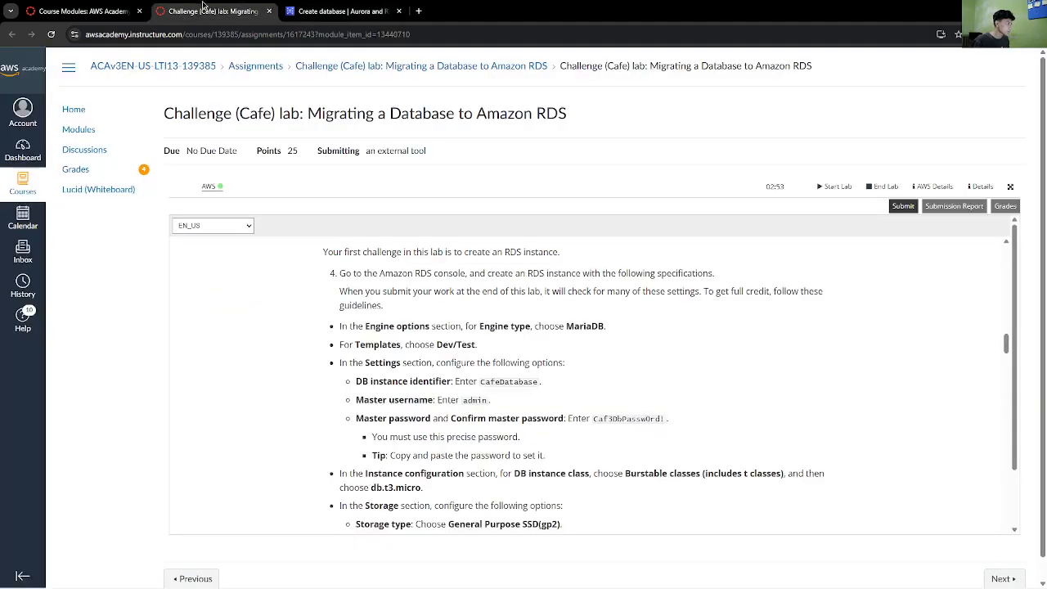
scroll(541, 358, down, 2)
click(344, 11)
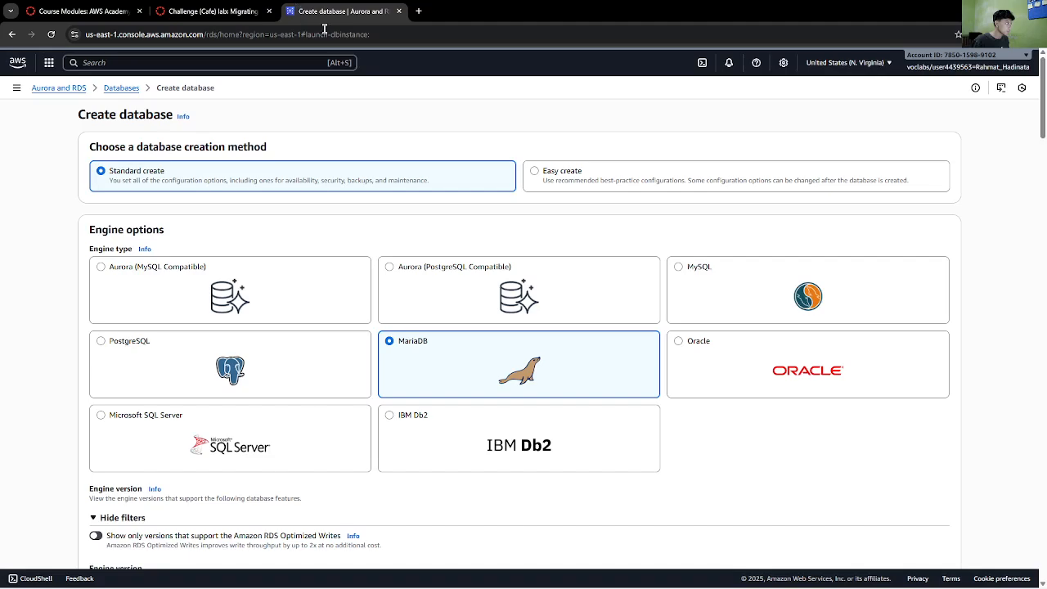
scroll(450, 342, down, 5)
scroll(450, 341, down, 2)
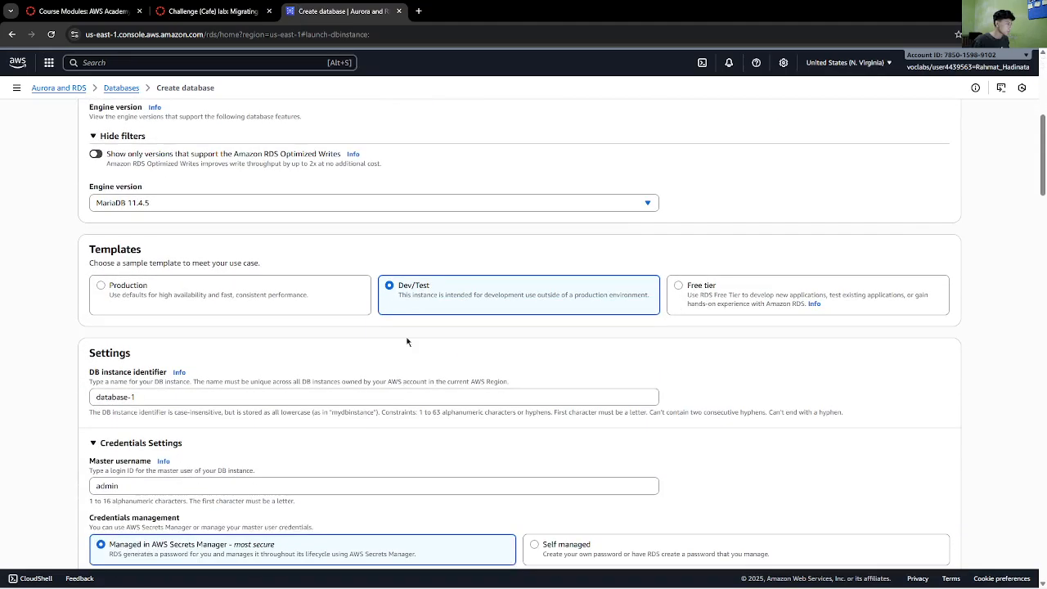
- Copy the DB instance identifier from the lab guide and set it as CafeDatabase in the database settings
click(211, 4)
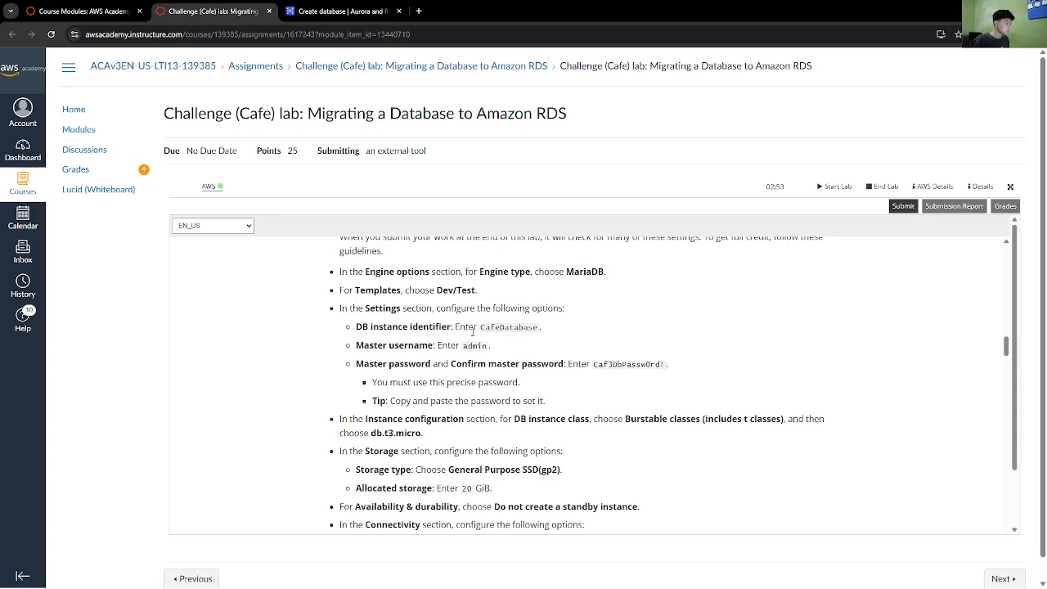
drag(481, 328, 540, 327)
key(ctrl+c)
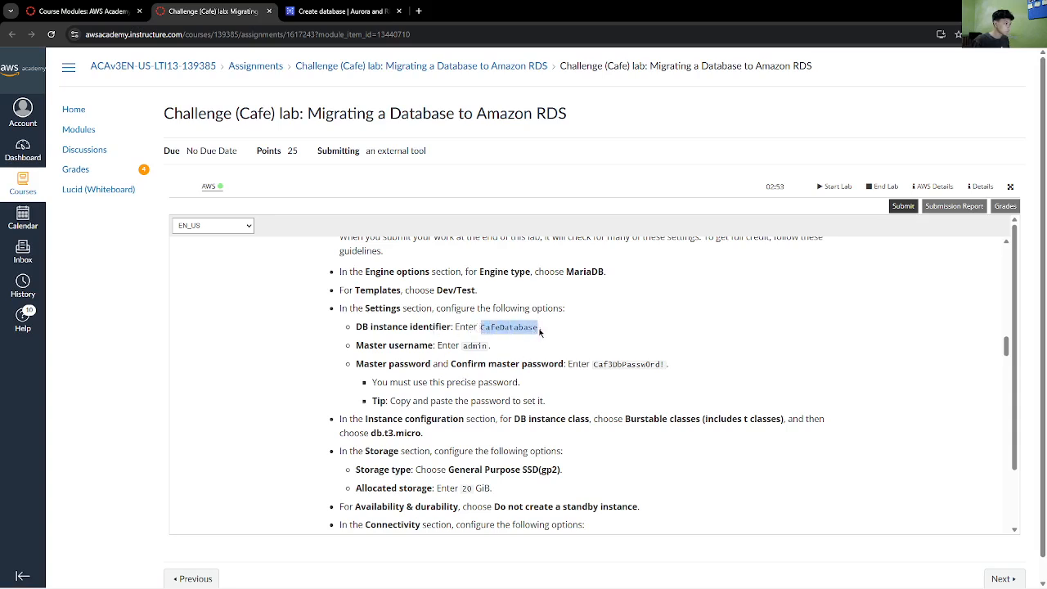
click(339, 10)
click(204, 396)
key(ctrl+a)
key(ctrl+v)
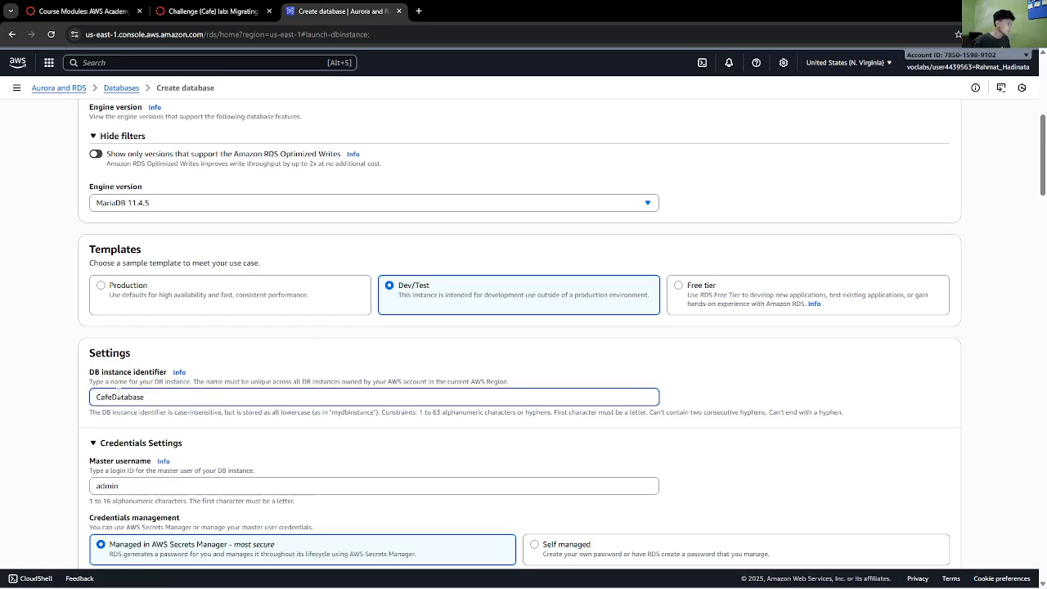
- Check the master username requirement in the lab guide against the form and copy the required master password
key(ctrl+shift+Tab)
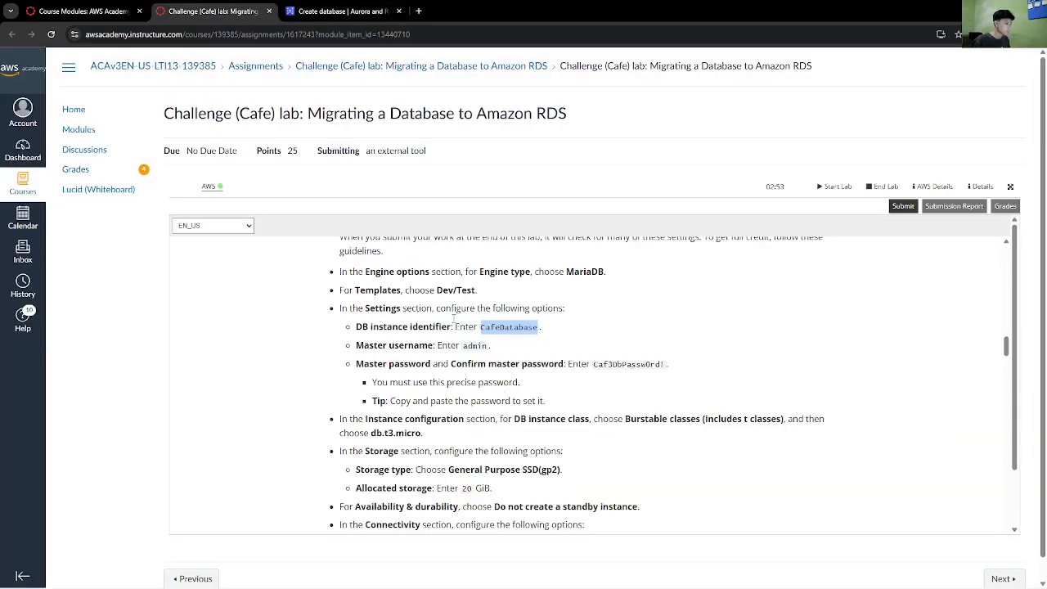
click(340, 11)
click(225, 6)
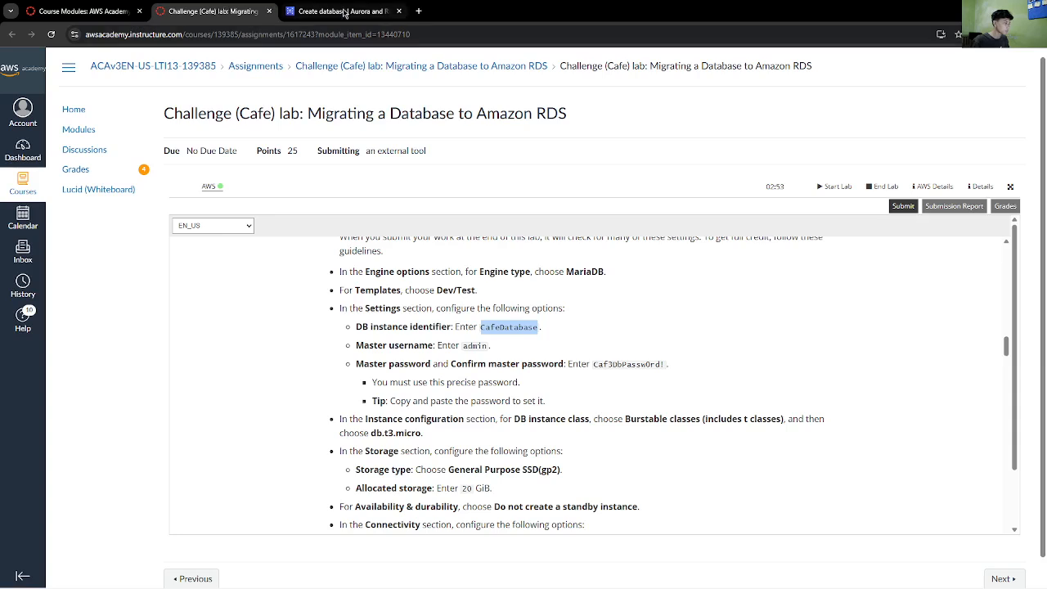
drag(595, 364, 666, 371)
key(ctrl+c)
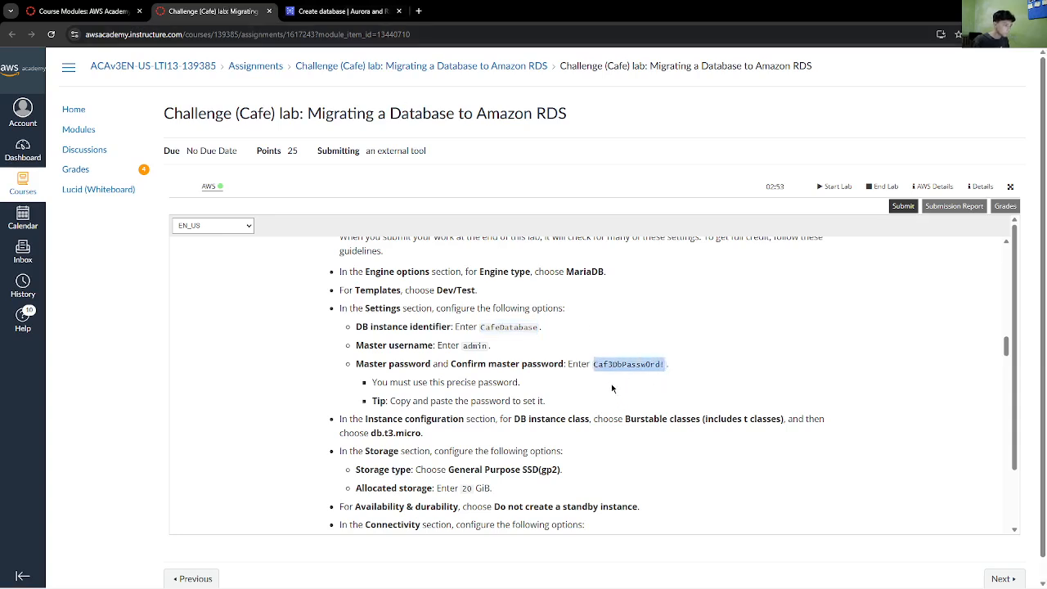
- Set credentials management to Self managed, then fill in and confirm the master password
click(343, 11)
scroll(446, 397, down, 1)
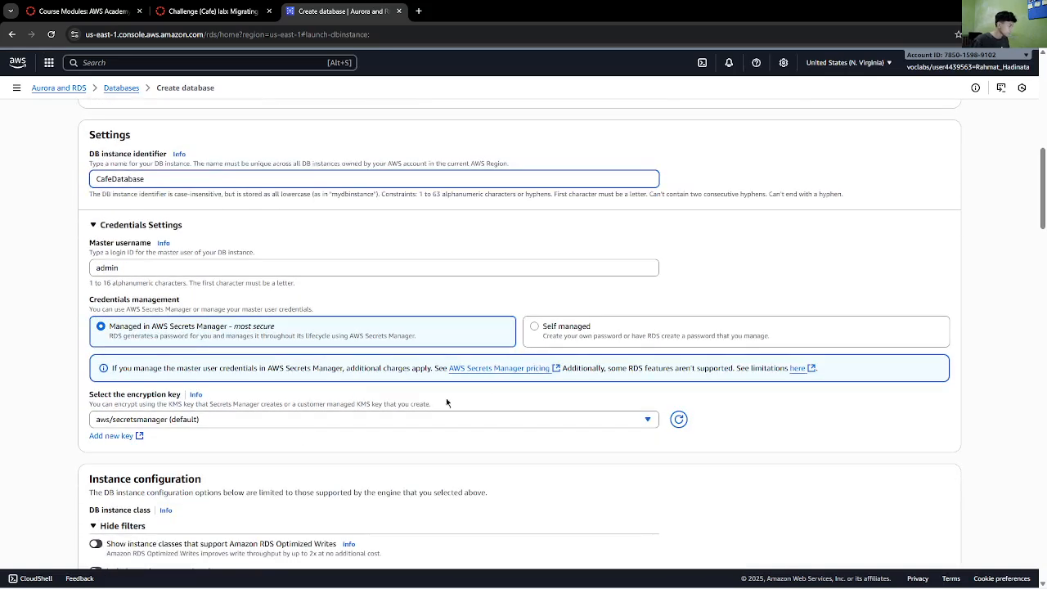
click(634, 333)
click(204, 404)
key(ctrl+v)
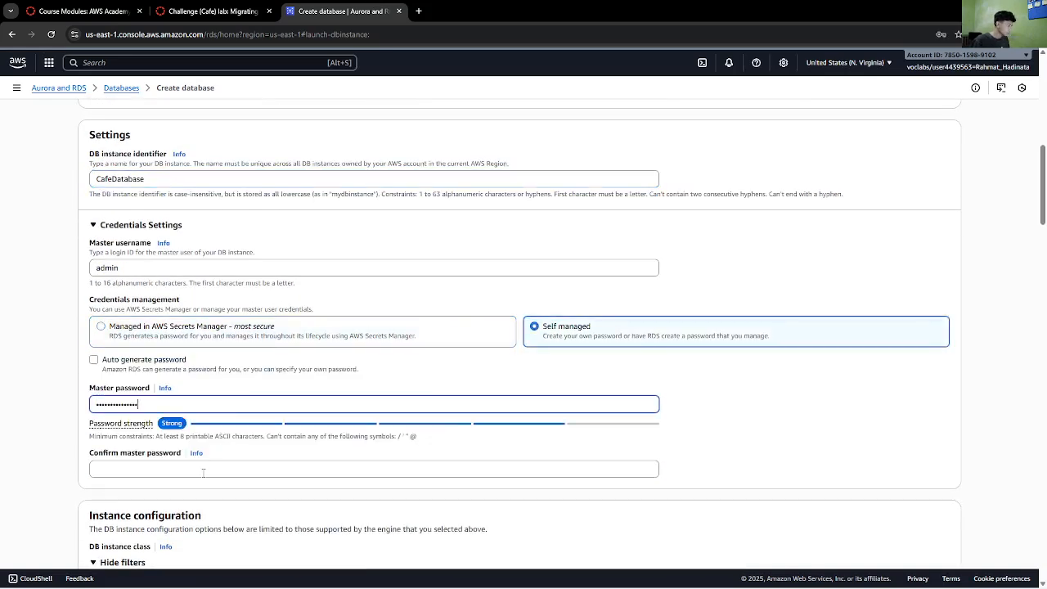
click(204, 468)
key(ctrl+v)
- Search the web for "notepad online" in a new tab and open the OnlineNotepad.org editor
key(ctrl+t)
text(notepad)
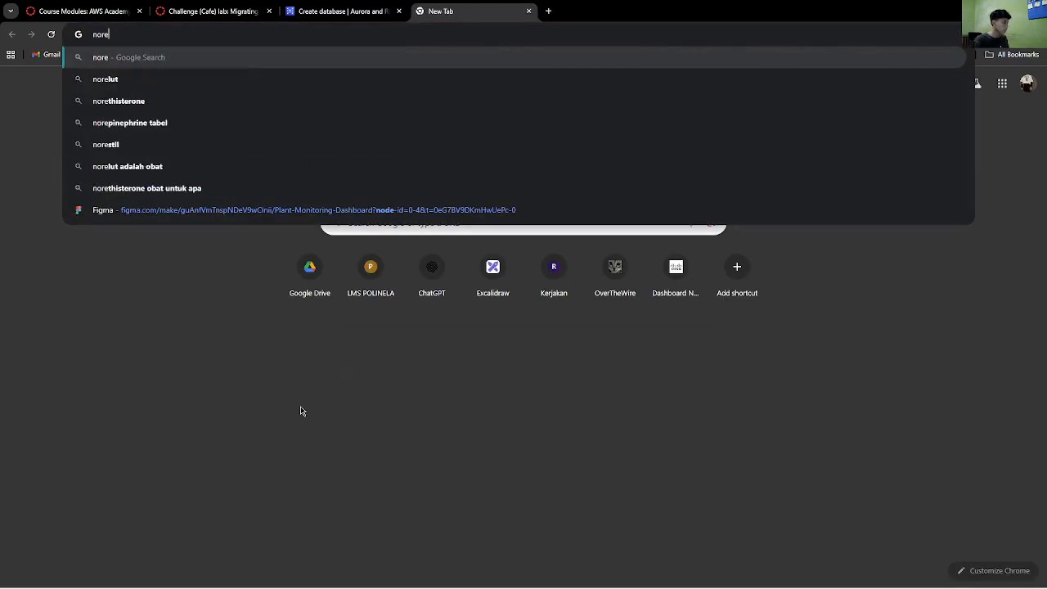
text( won)
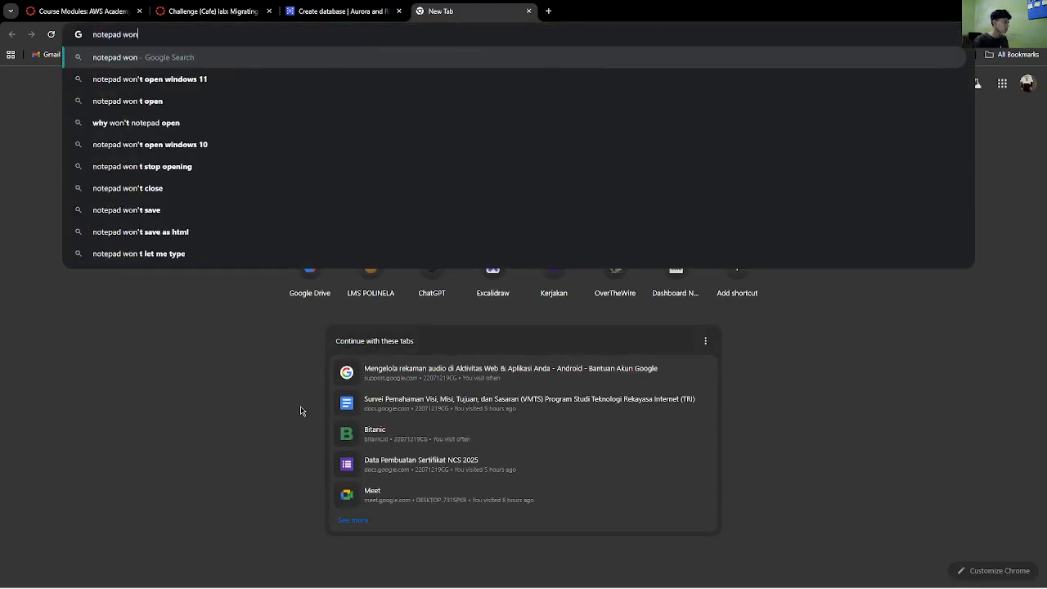
key(BackSpace)
key(BackSpace)
key(BackSpace)
text(online)
key(Return)
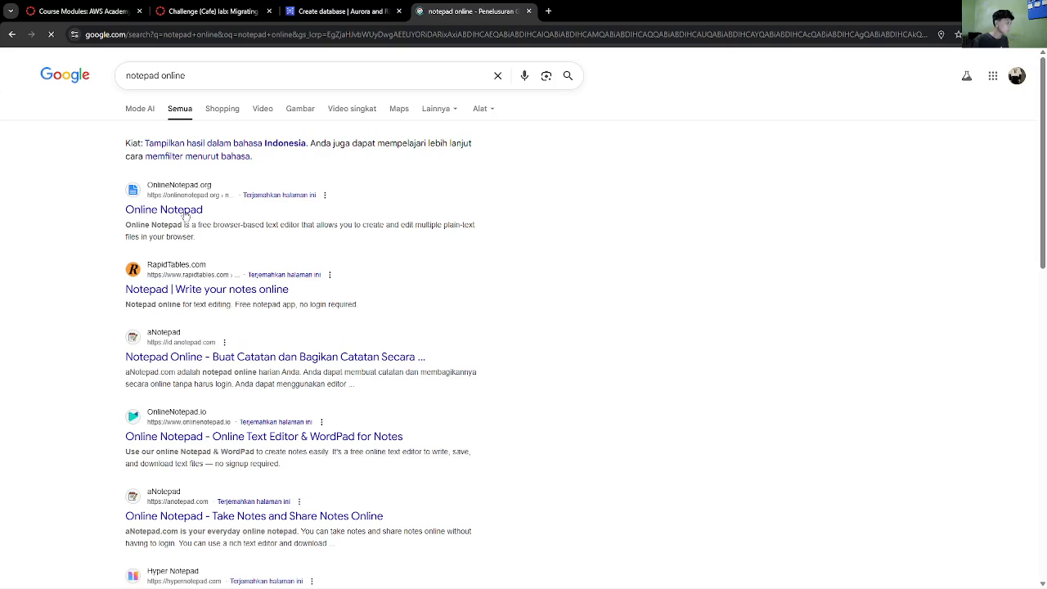
click(184, 209)
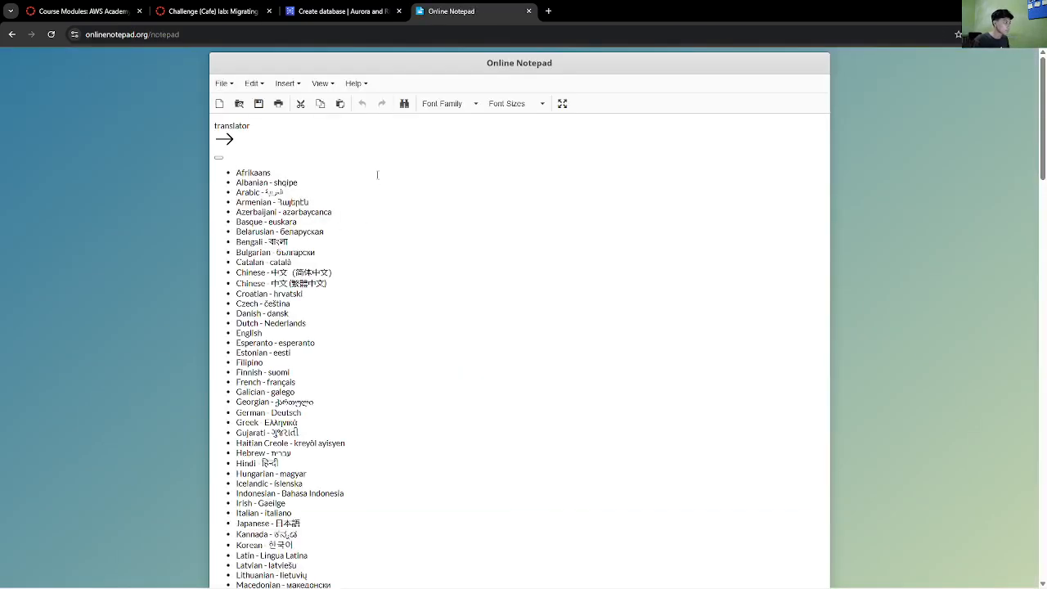
- Start a blank note and save the database password in it after the label "password databse:"
click(222, 84)
click(253, 103)
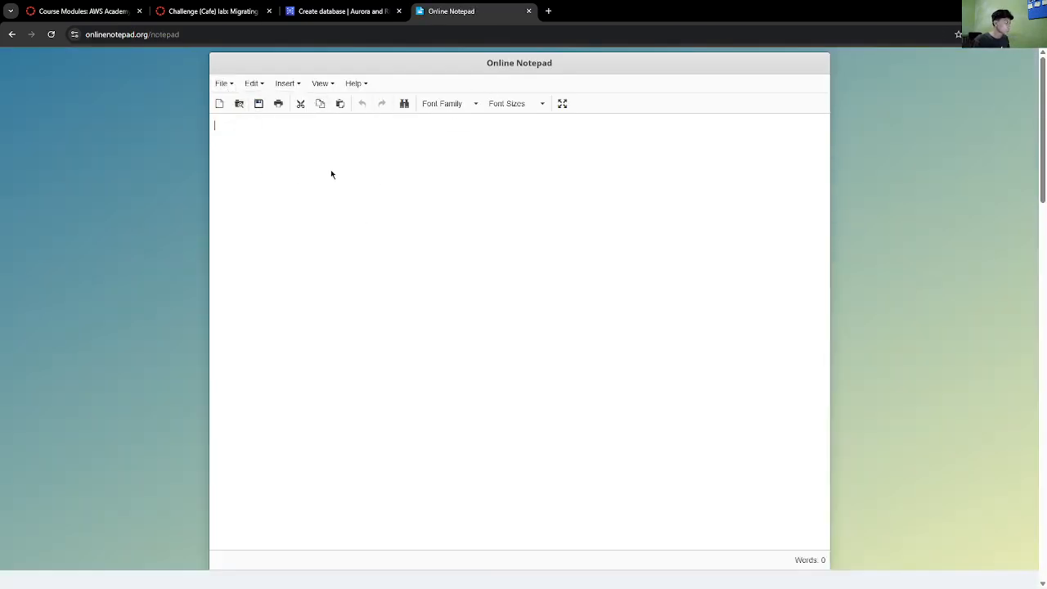
key(ctrl+v)
key(ctrl+a)
key(ctrl+c)
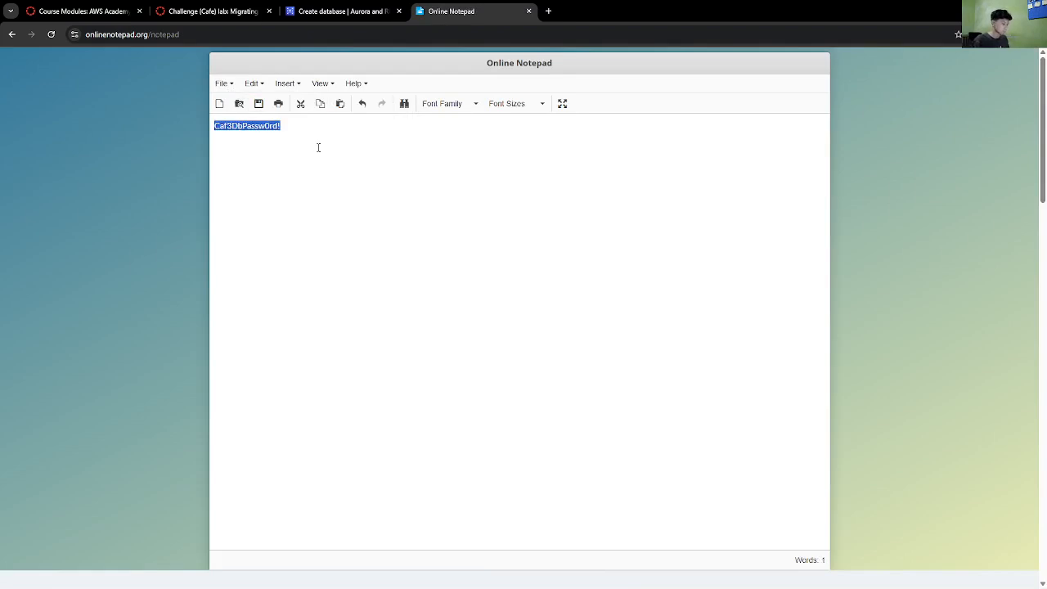
text(passow)
text(wr)
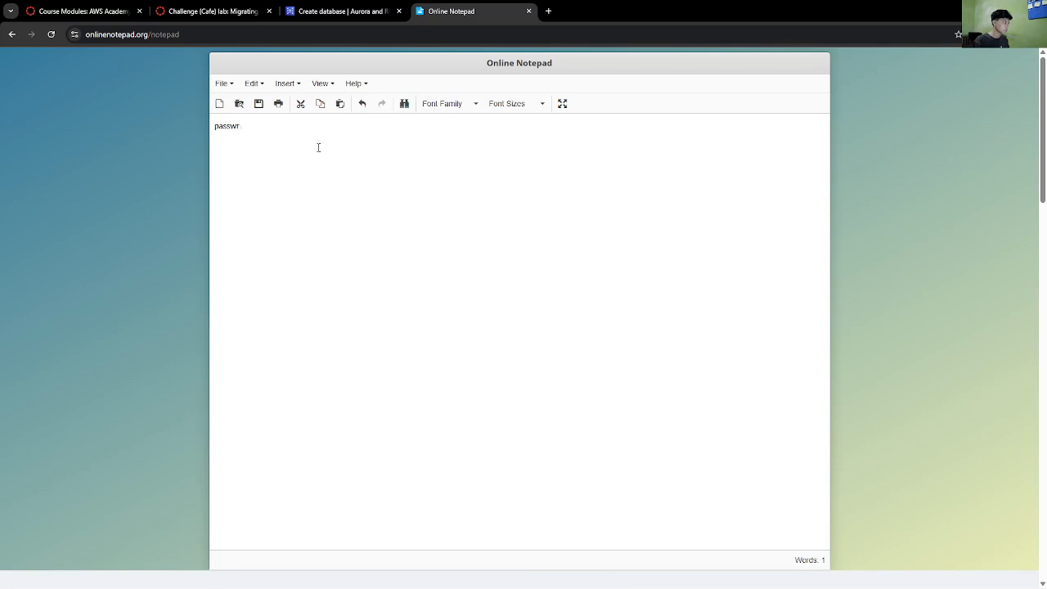
text(eod databse:)
key(ctrl+v)
key(Return)
- Review the entered credentials and the saved note, and read the Instance configuration requirements in the lab guide
click(316, 14)
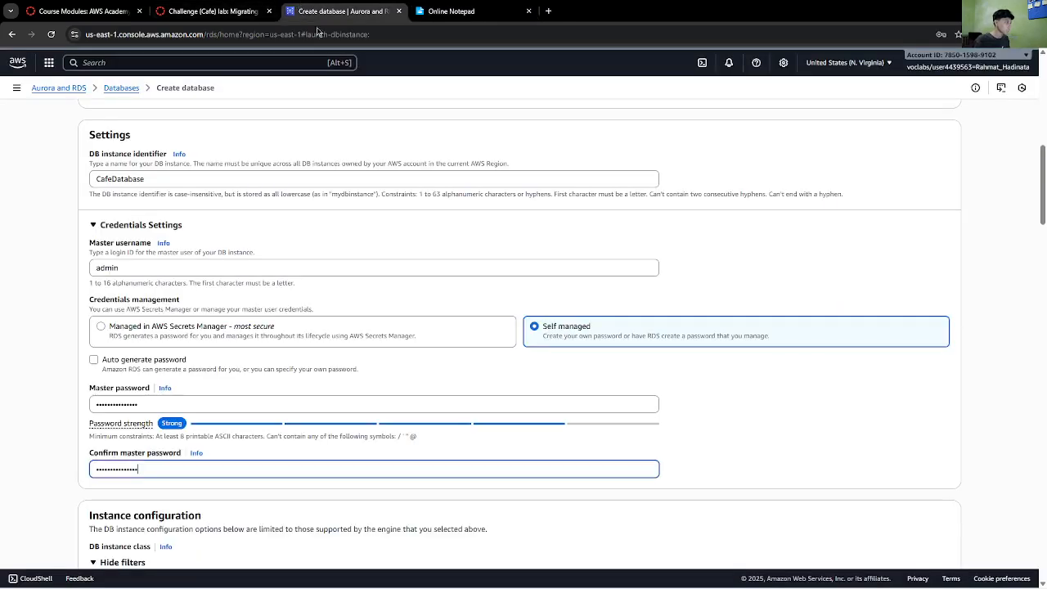
scroll(385, 291, down, 4)
click(220, 12)
scroll(536, 329, down, 1)
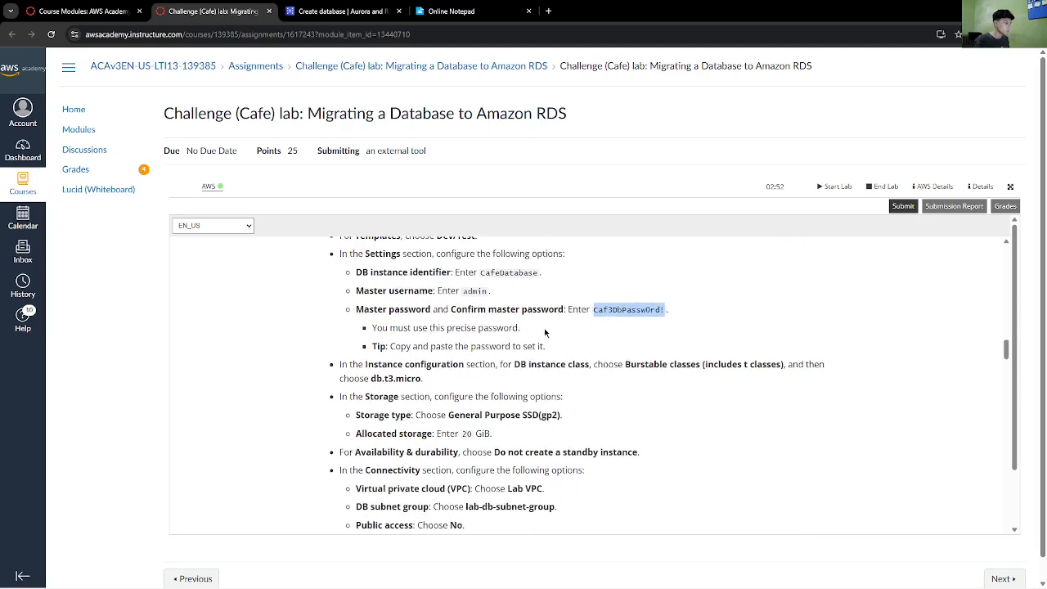
click(498, 342)
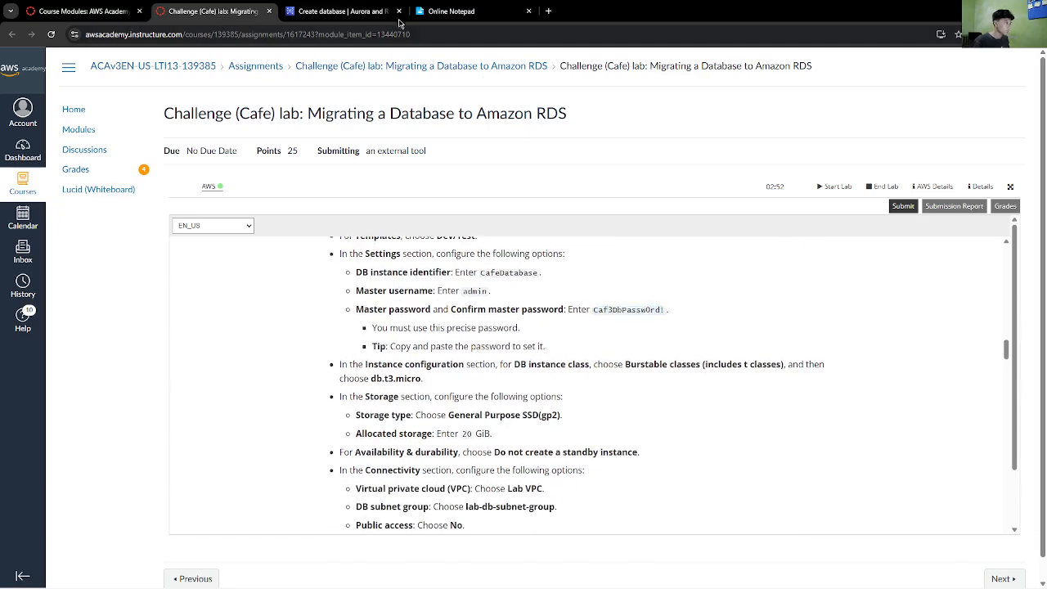
click(352, 11)
scroll(217, 255, up, 1)
click(214, 12)
click(450, 12)
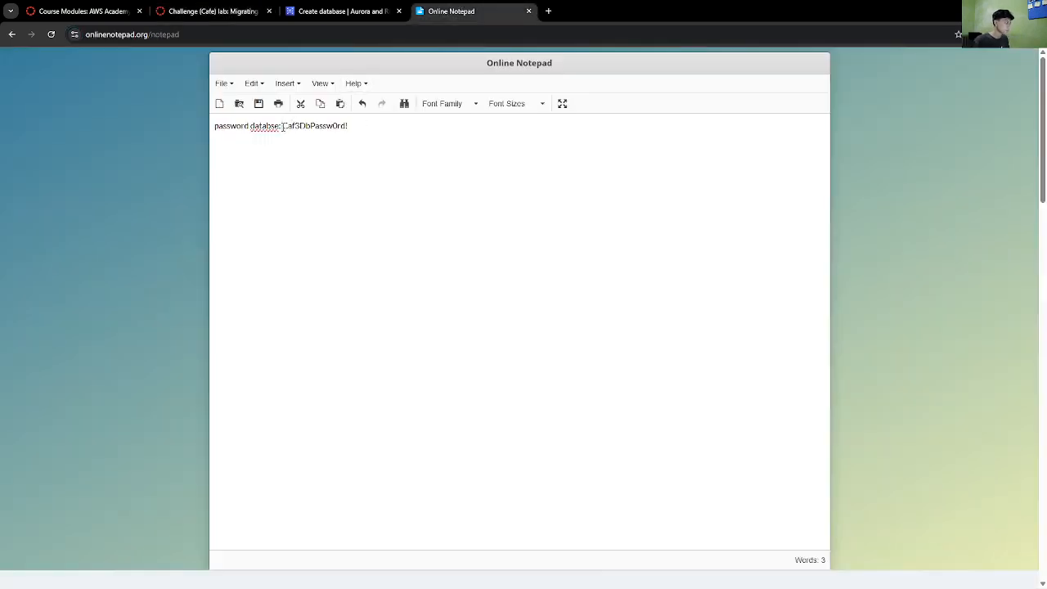
click(212, 10)
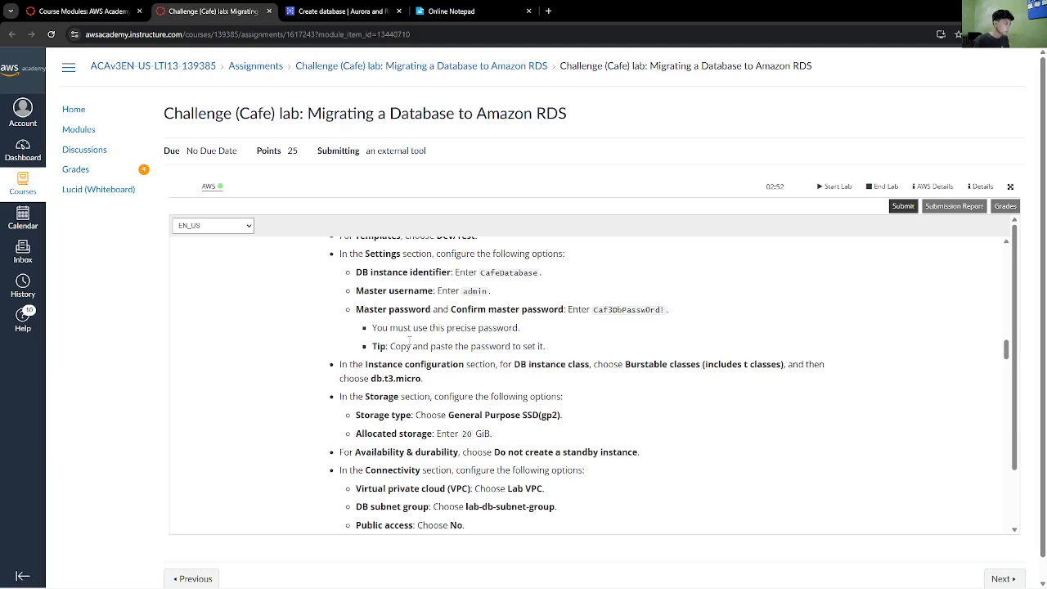
scroll(466, 377, down, 1)
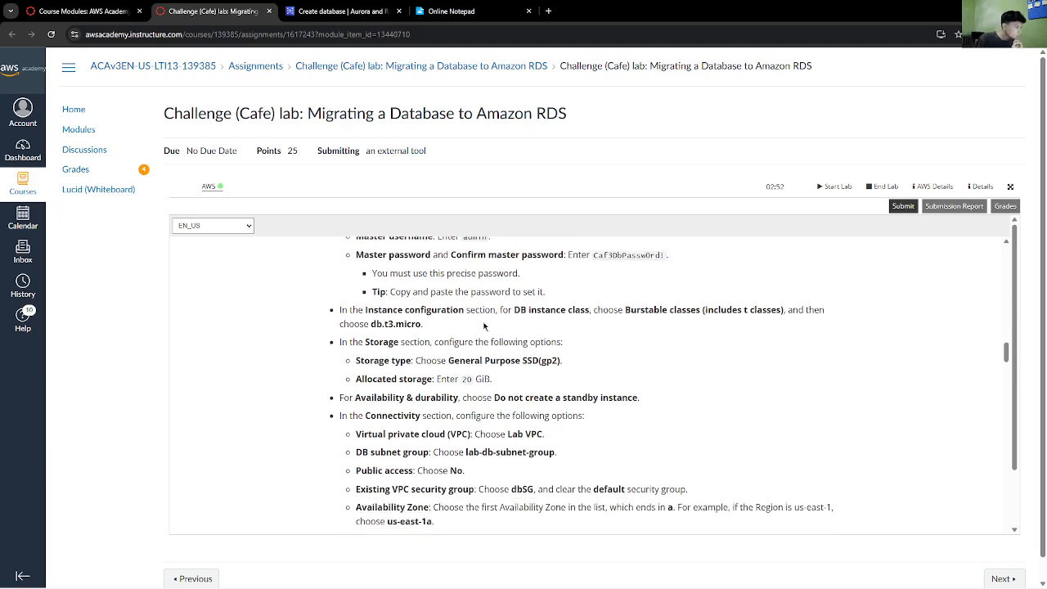
- Set the DB instance class to Burstable classes (includes t classes) with db.t3.micro, checking it against the lab guide
click(342, 11)
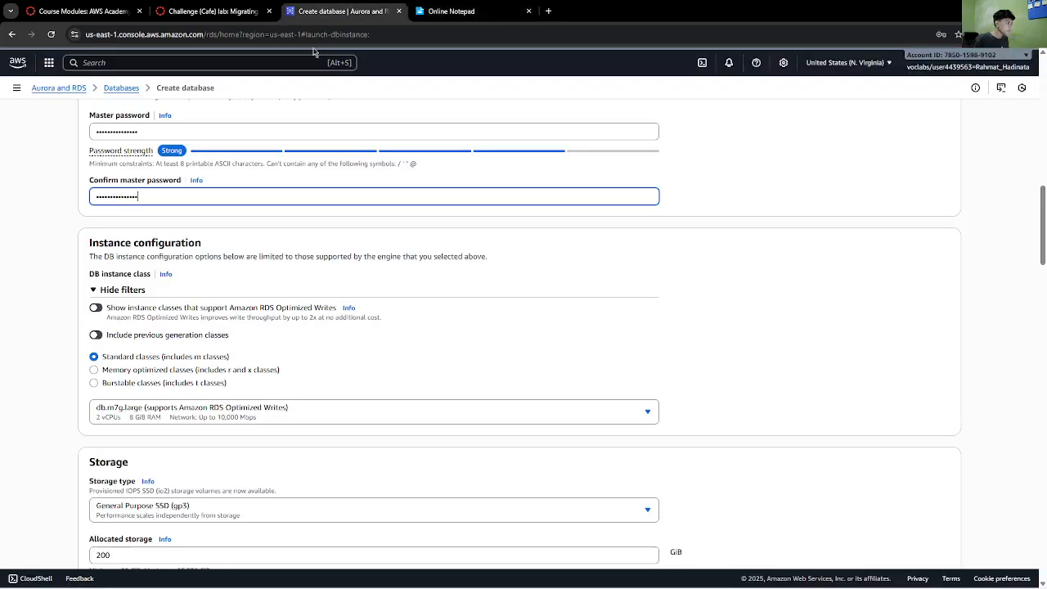
scroll(255, 391, down, 1)
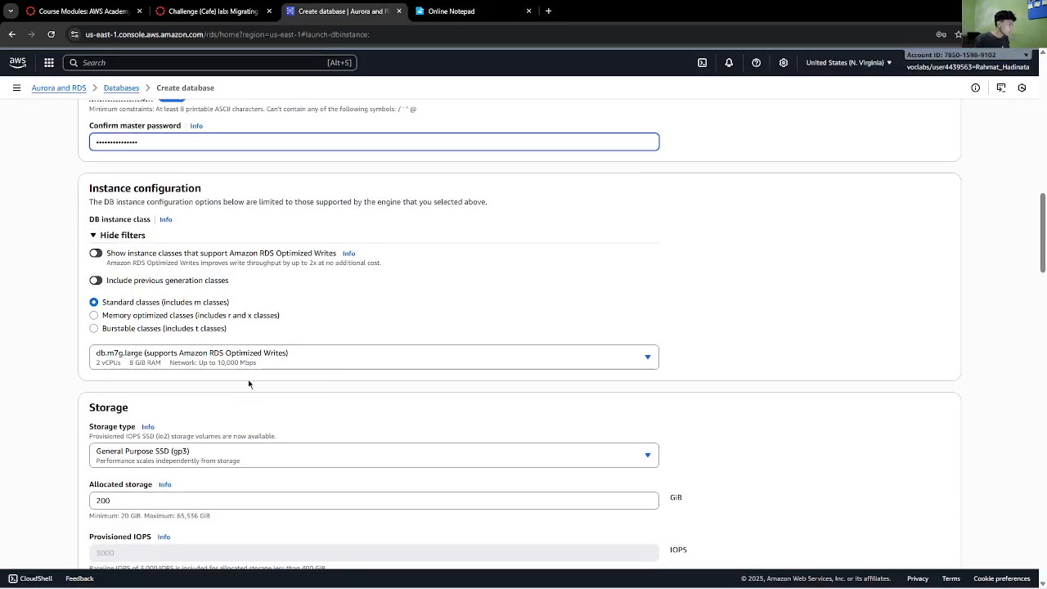
click(144, 328)
click(164, 358)
click(209, 10)
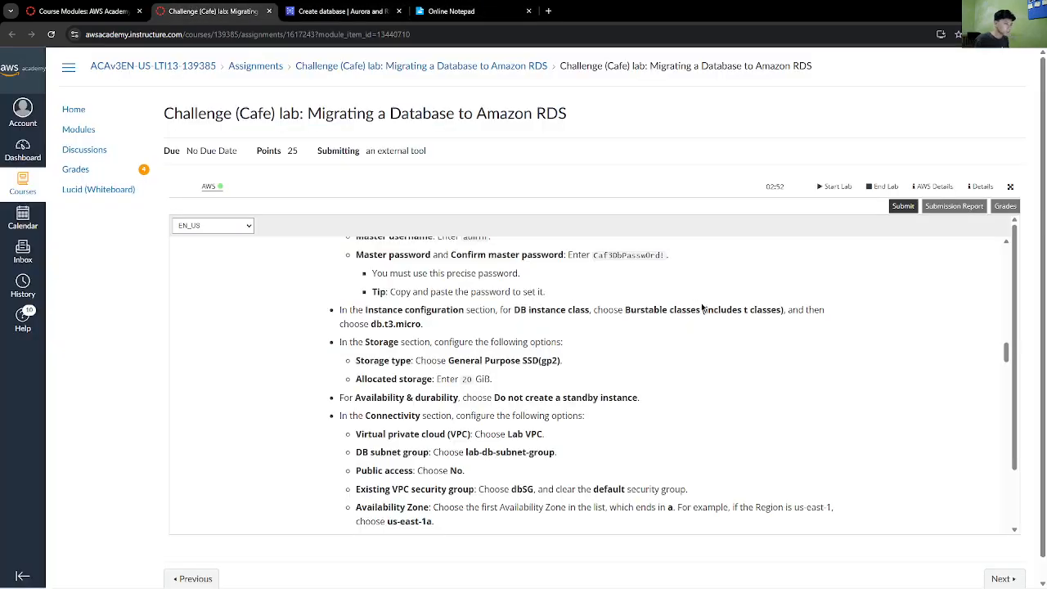
click(315, 8)
click(219, 10)
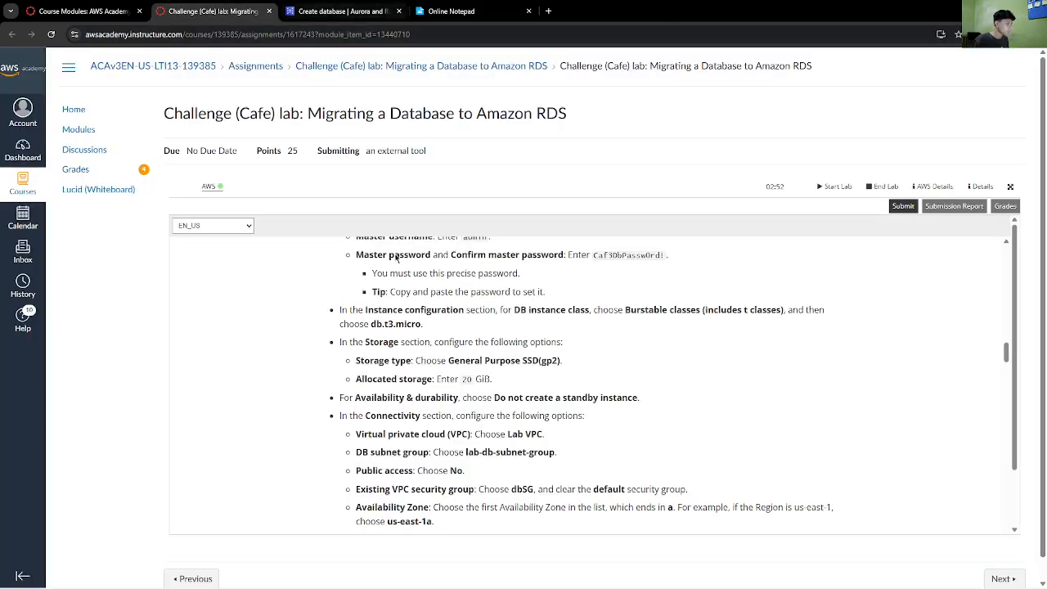
- Check the storage requirements in the lab guide and set General Purpose SSD (gp2) with 20 GiB of allocated storage
scroll(401, 270, down, 3)
scroll(434, 311, up, 2)
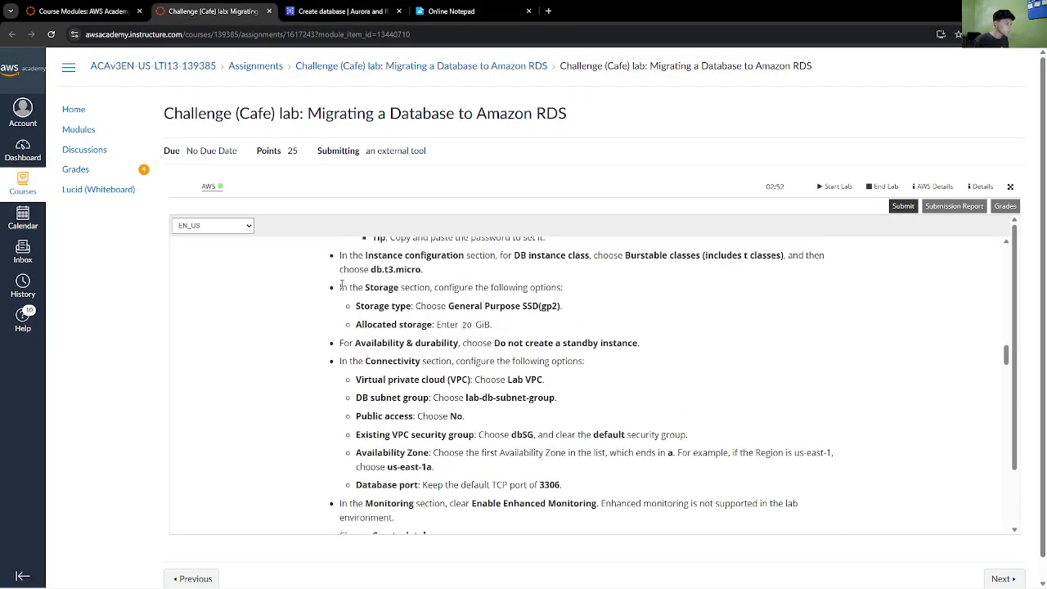
drag(342, 284, 492, 325)
click(343, 11)
scroll(254, 478, down, 1)
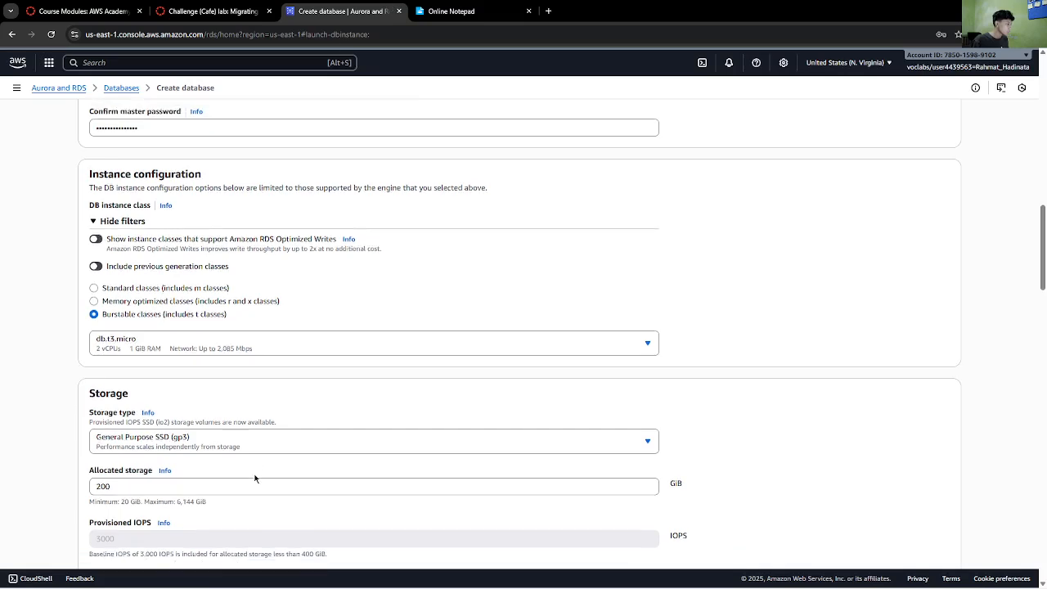
click(259, 402)
click(240, 430)
click(221, 445)
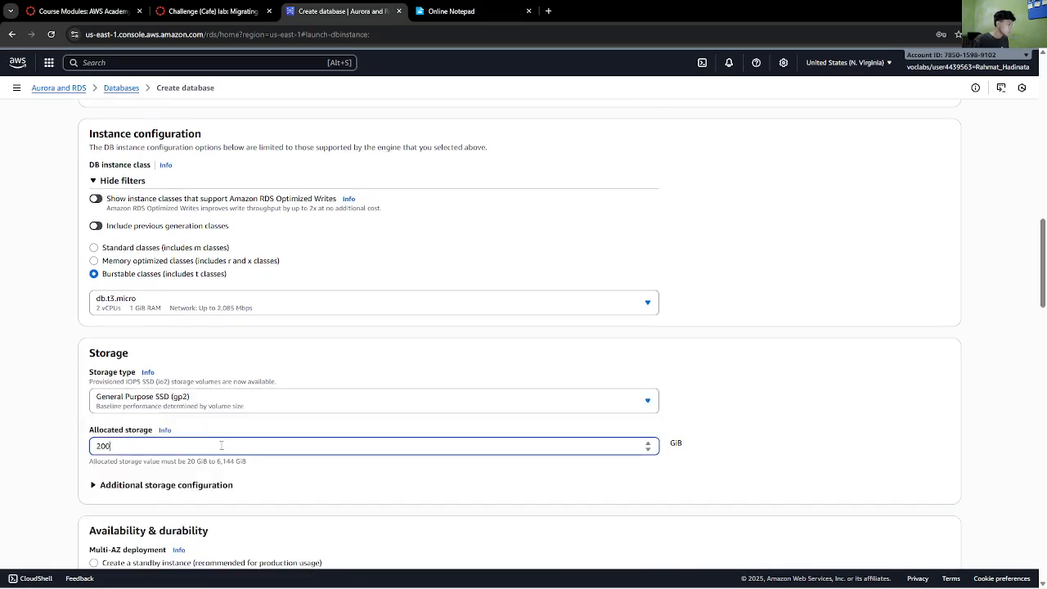
key(BackSpace)
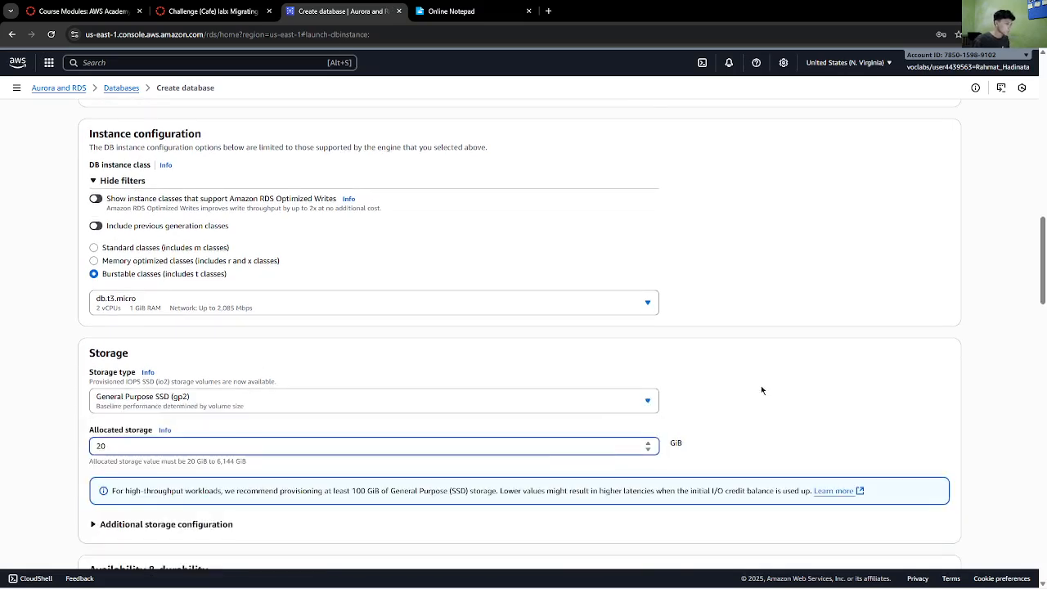
- Read the availability and connectivity requirements in the lab guide, and expand the additional storage configuration of the database form
click(208, 8)
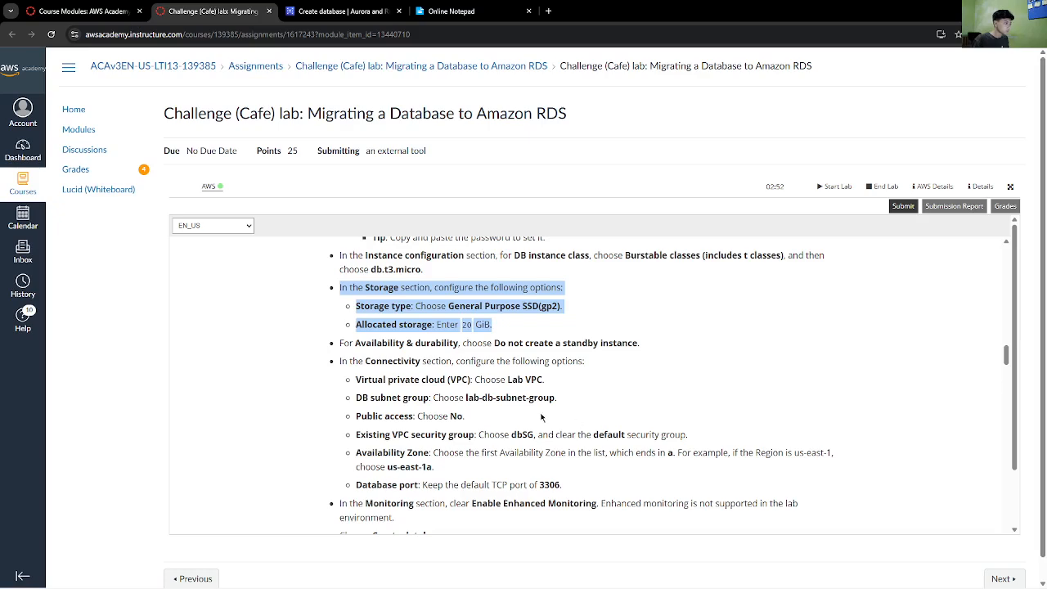
scroll(541, 417, down, 1)
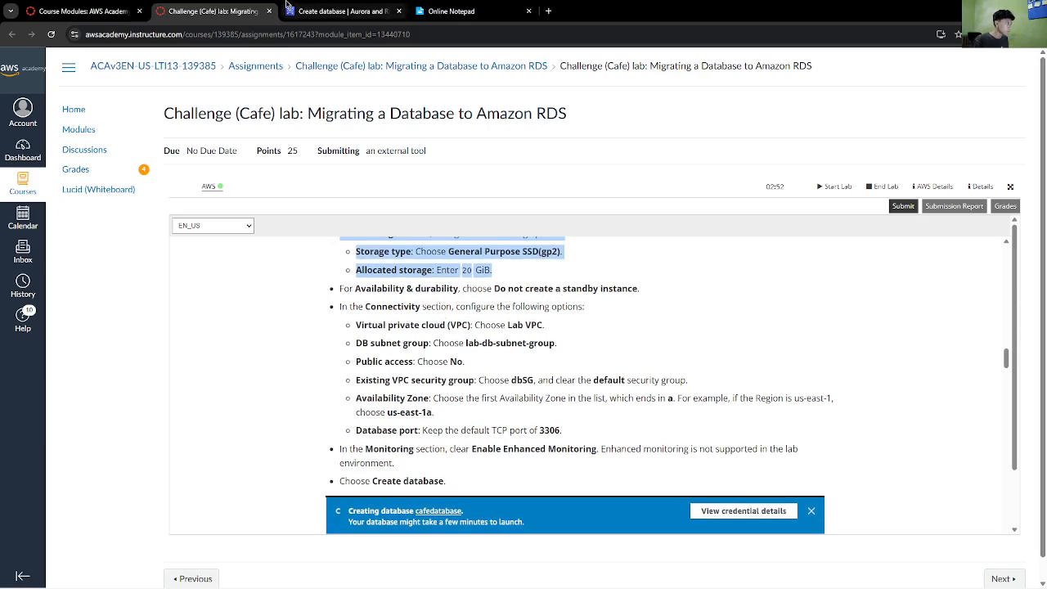
click(343, 10)
scroll(350, 303, down, 3)
click(148, 251)
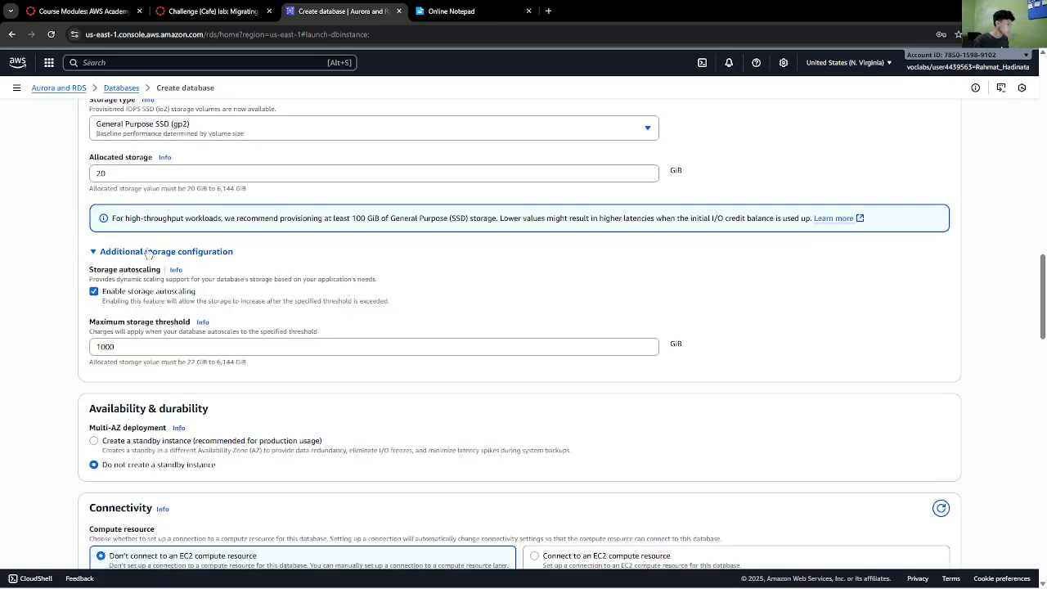
- Collapse the additional storage configuration and read the Availability & durability and Connectivity requirements in the lab guide
click(148, 251)
scroll(277, 268, down, 1)
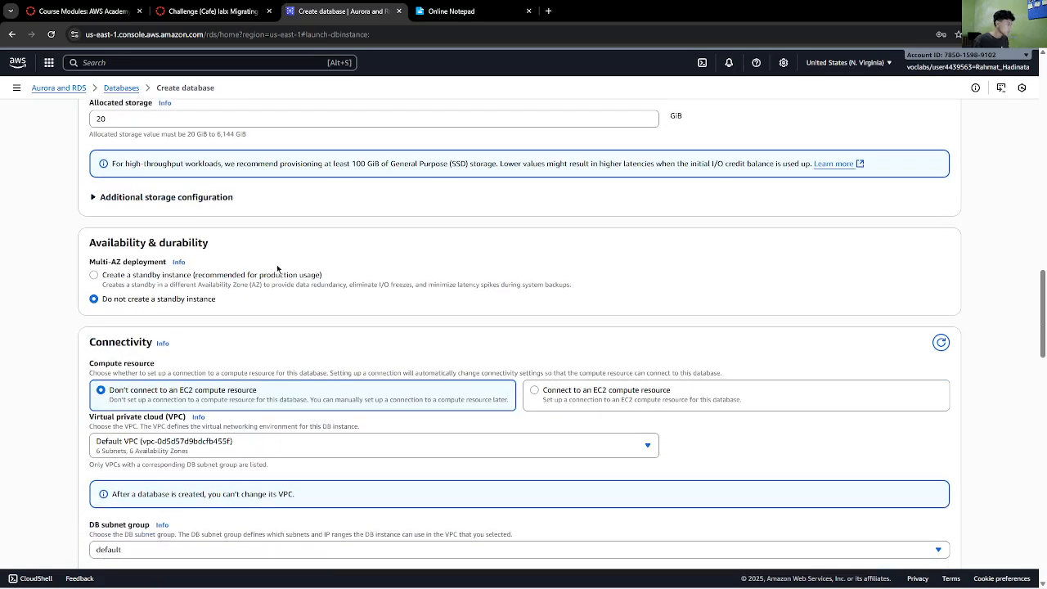
click(217, 7)
click(343, 11)
scroll(339, 292, down, 3)
click(217, 10)
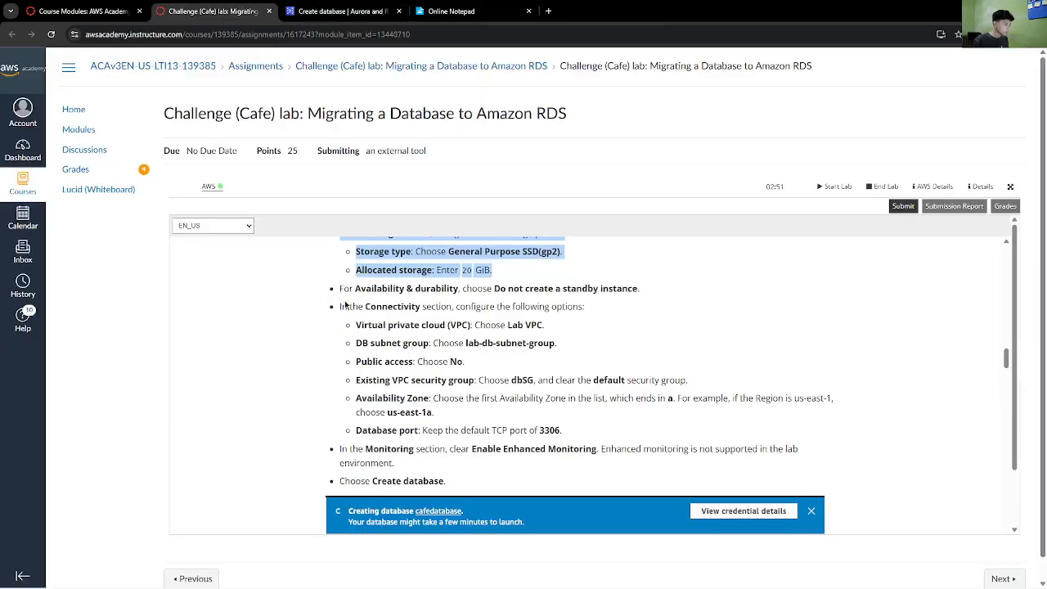
drag(345, 304, 579, 439)
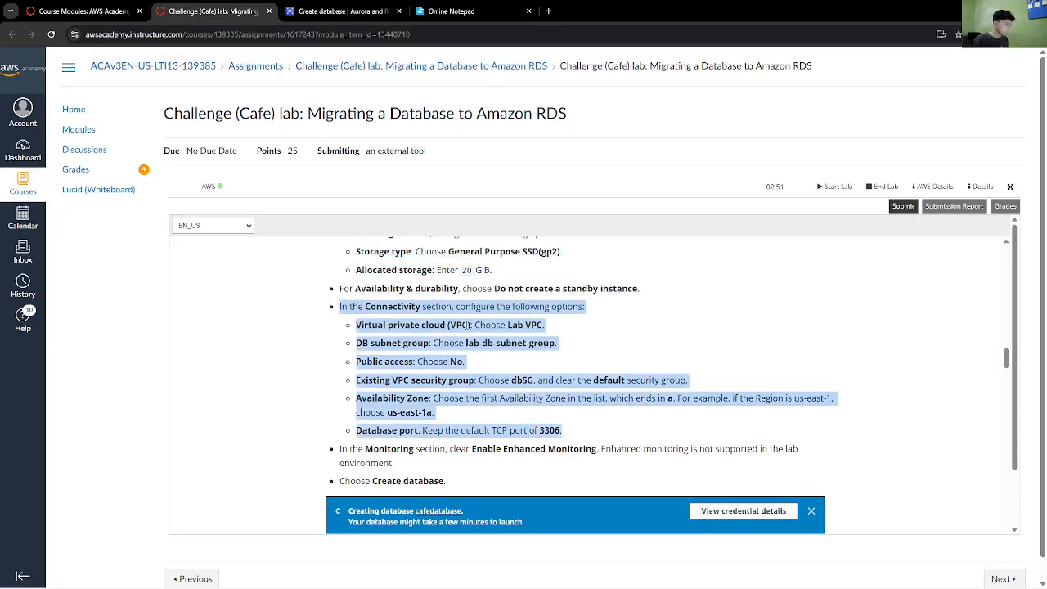
- Set the database's virtual private cloud to Lab VPC with the lab-db-subnet-group subnet group, checking both against the lab guide
click(344, 10)
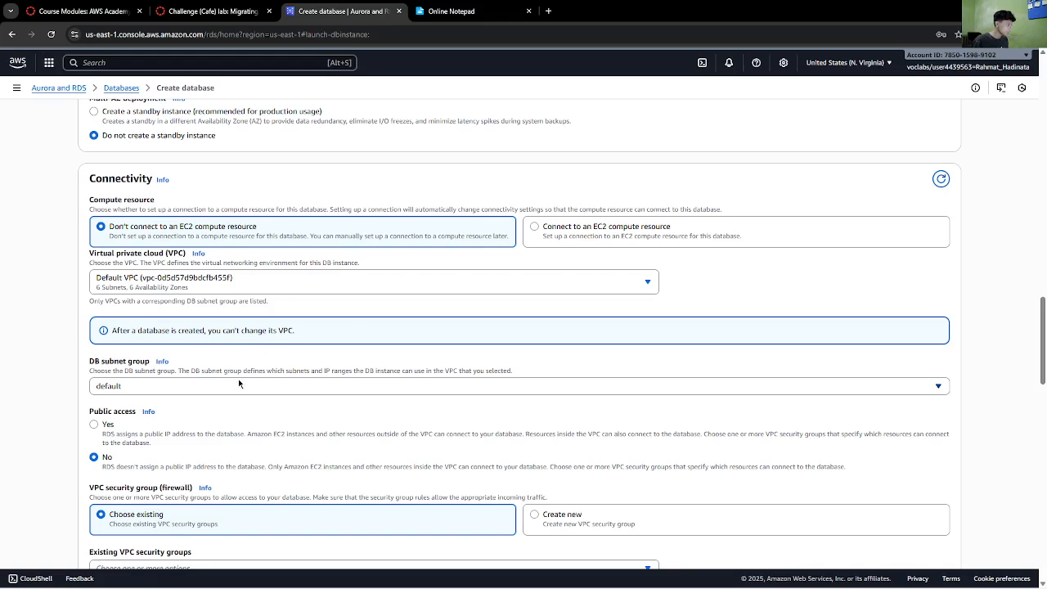
click(368, 282)
click(316, 337)
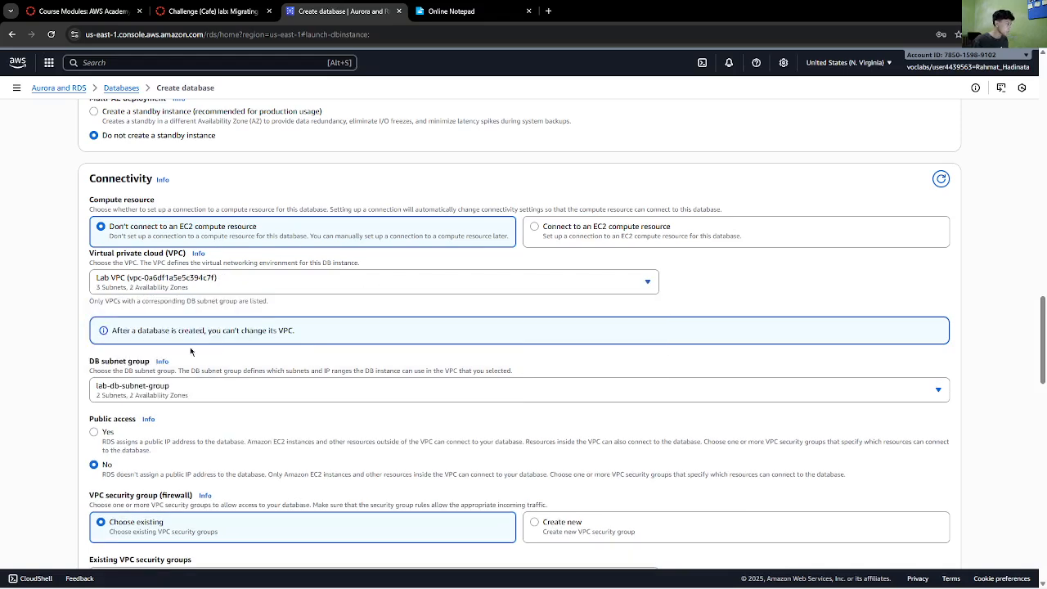
click(247, 7)
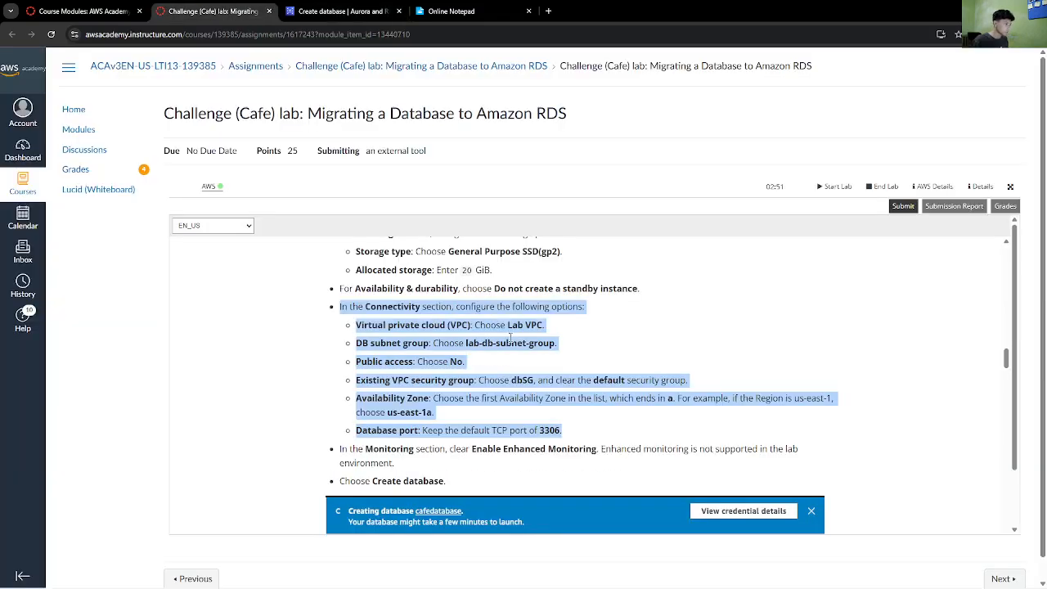
click(342, 8)
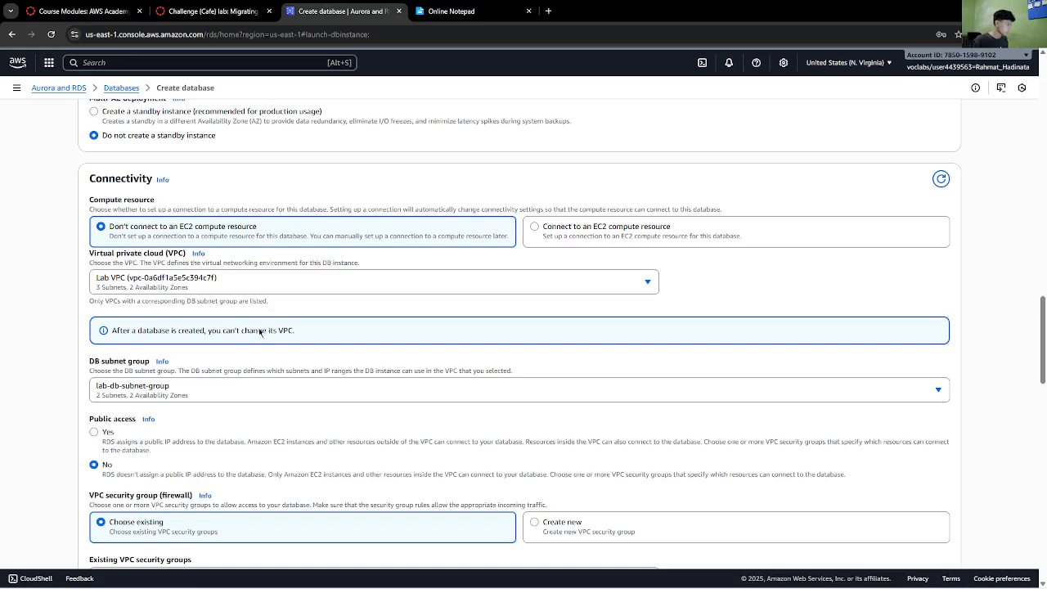
click(218, 382)
click(218, 412)
- Check the security group requirement in the lab guide and replace the default VPC security group with dbSG
click(227, 7)
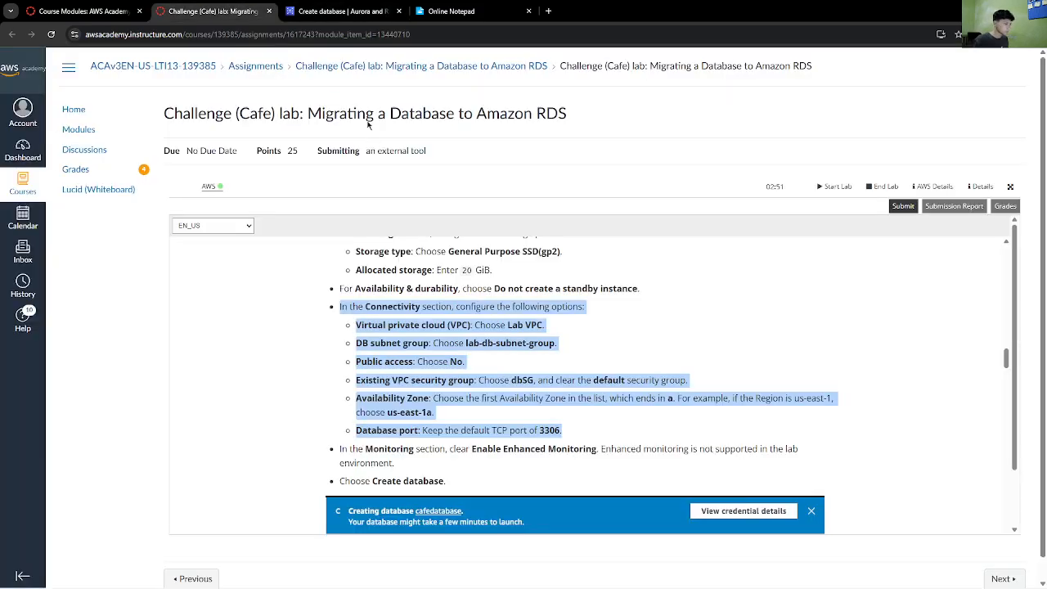
click(339, 8)
click(196, 8)
click(333, 18)
scroll(306, 350, down, 3)
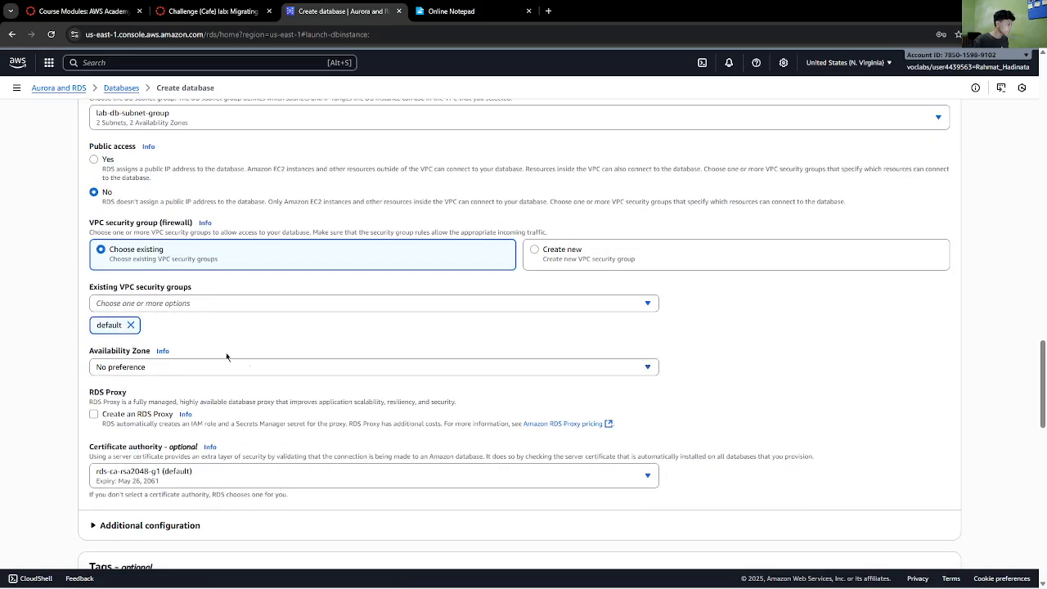
click(128, 325)
click(163, 303)
click(180, 355)
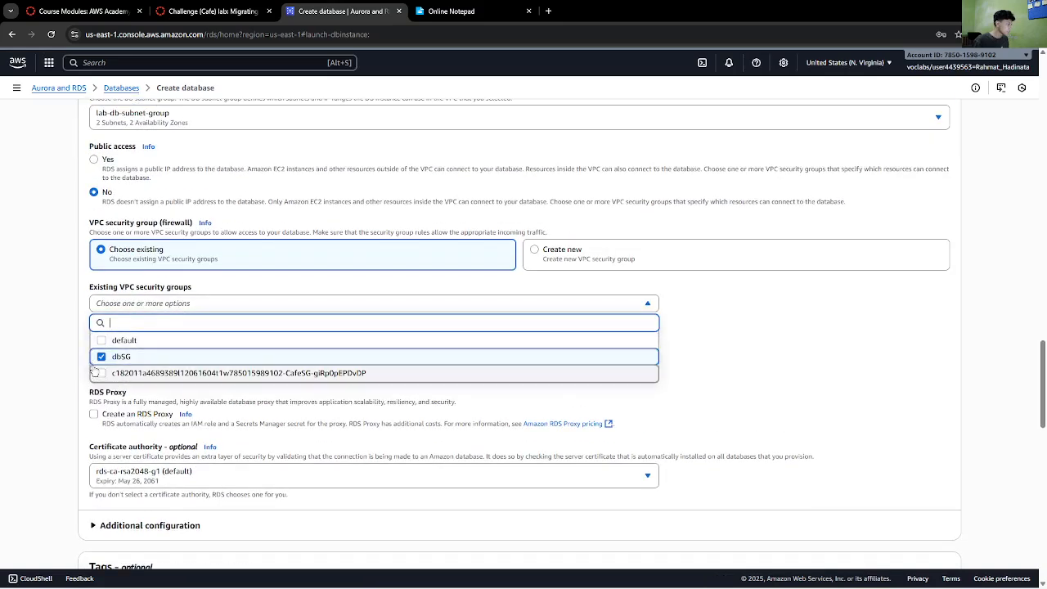
click(9, 358)
- Check the Availability Zone requirement in the lab guide and set the zone to us-east-1a
click(229, 12)
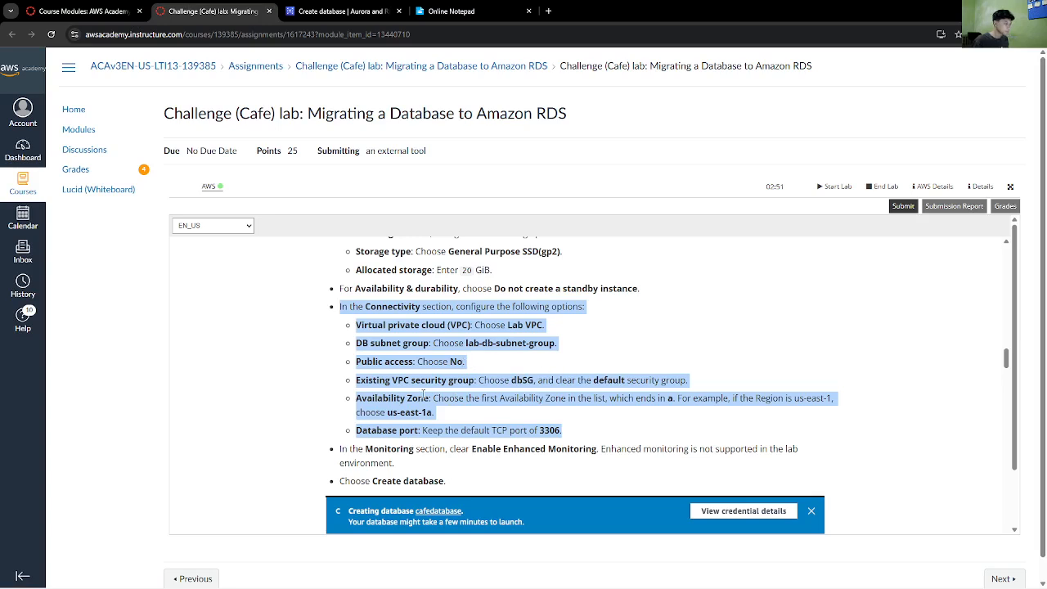
click(313, 10)
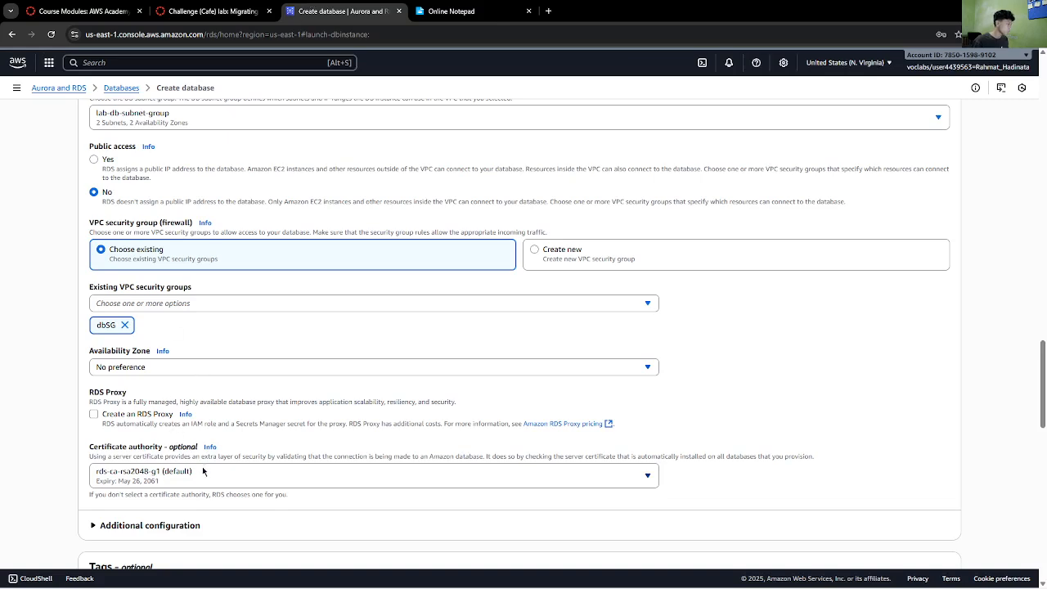
click(199, 374)
click(174, 401)
scroll(92, 388, down, 2)
- Expand the additional connectivity configuration and check the database port against the lab guide
click(185, 6)
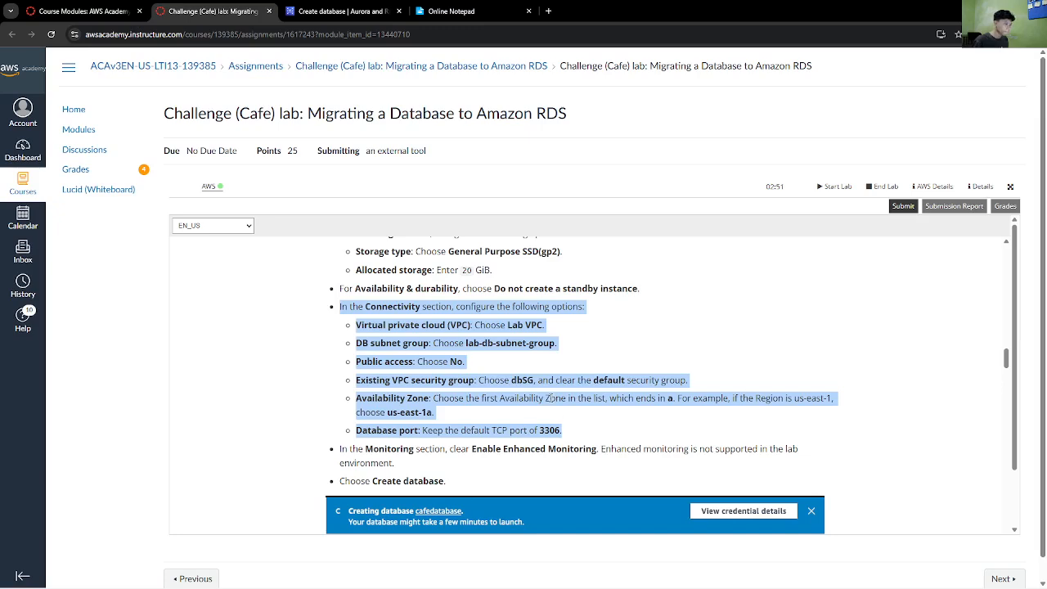
click(343, 10)
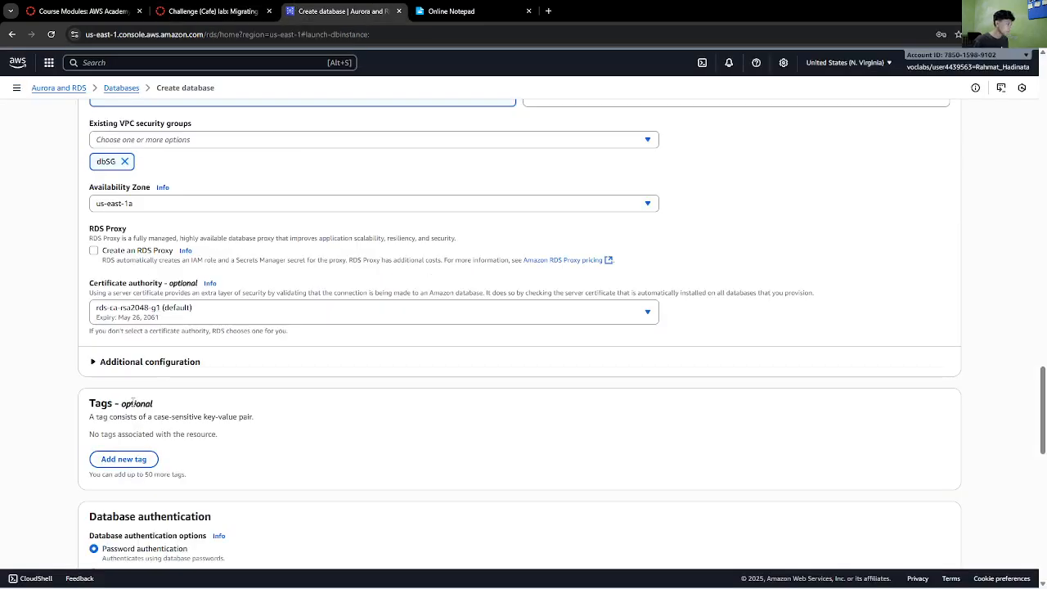
click(143, 363)
scroll(106, 327, down, 1)
double_click(127, 296)
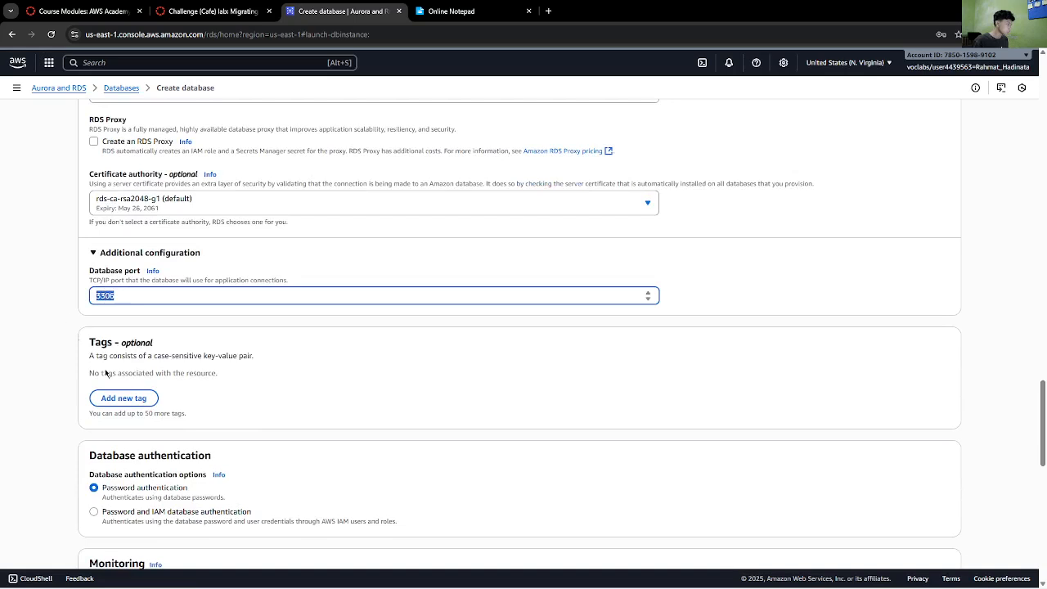
click(320, 370)
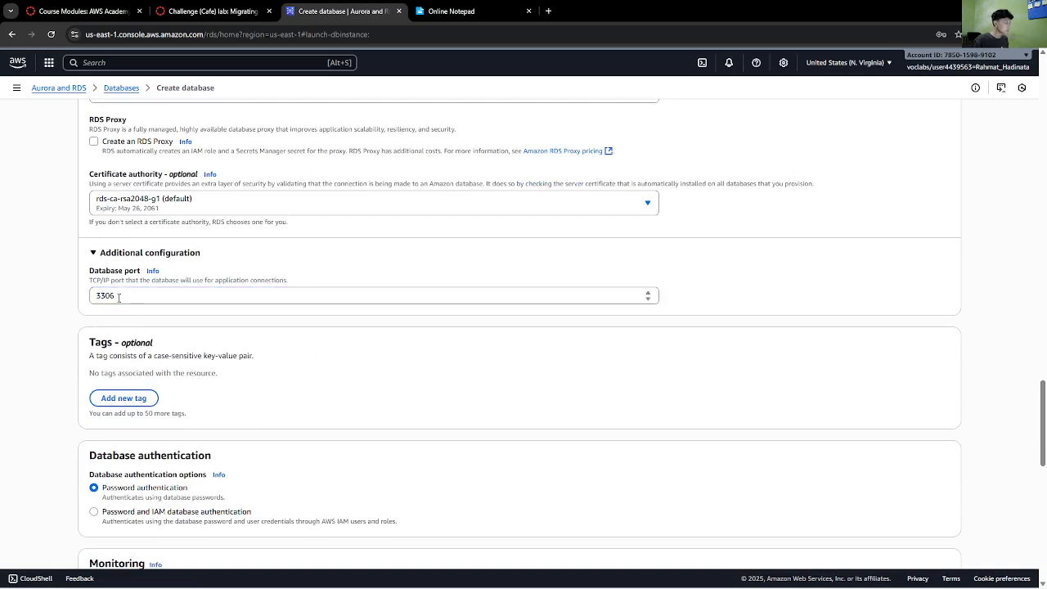
scroll(271, 358, down, 3)
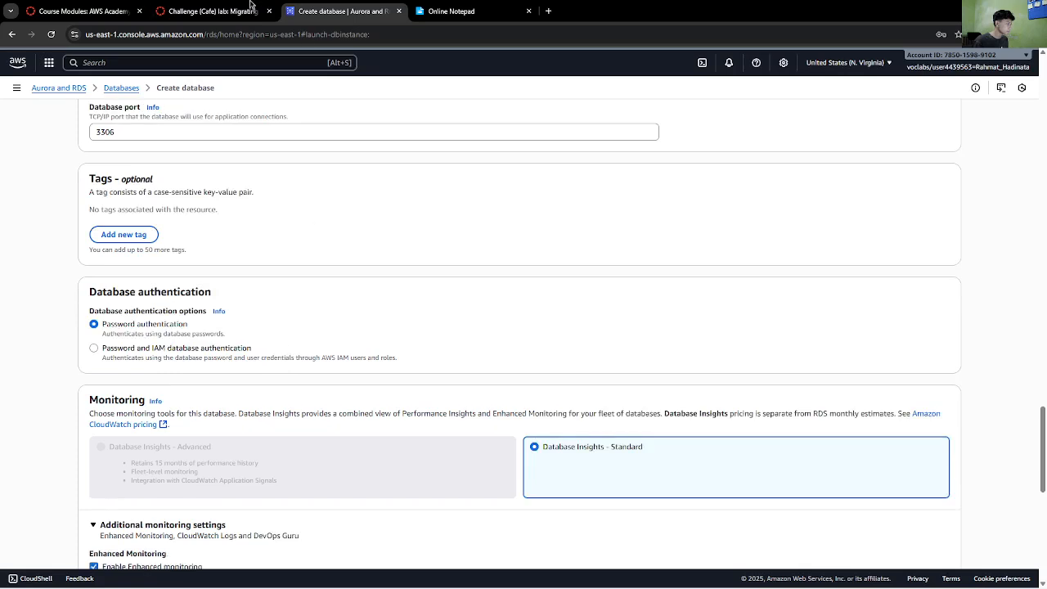
- Read the Monitoring requirement in the lab guide and disable Enhanced monitoring for the database
click(228, 6)
scroll(554, 377, down, 1)
scroll(557, 377, down, 1)
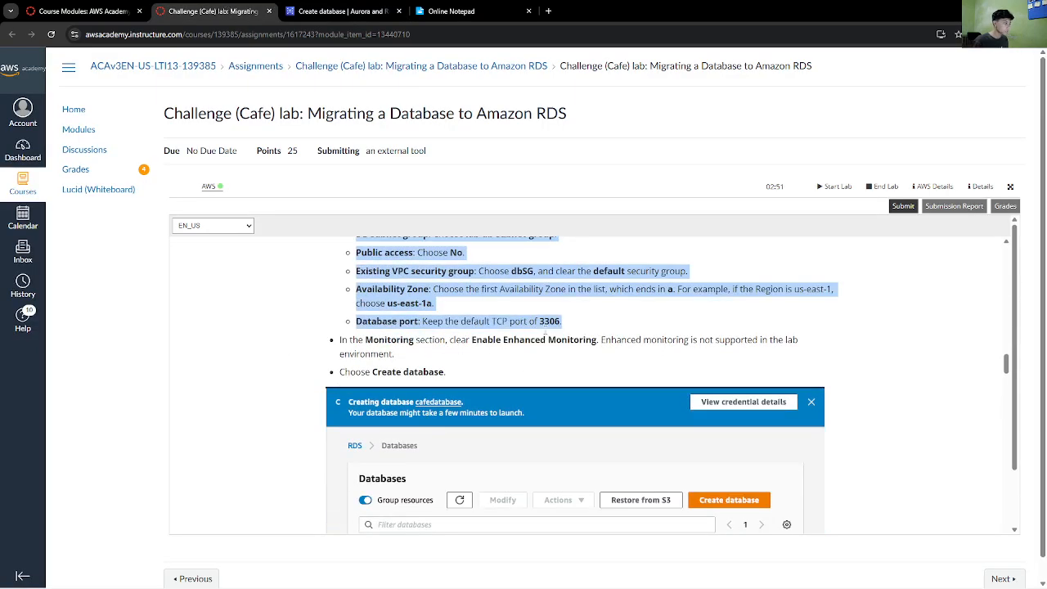
click(381, 11)
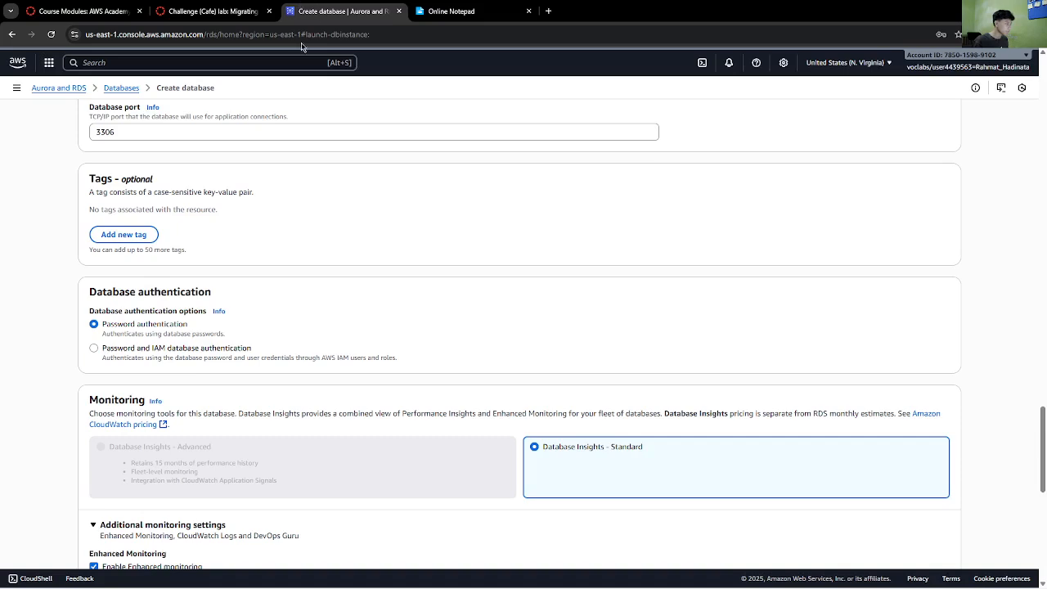
scroll(163, 360, down, 4)
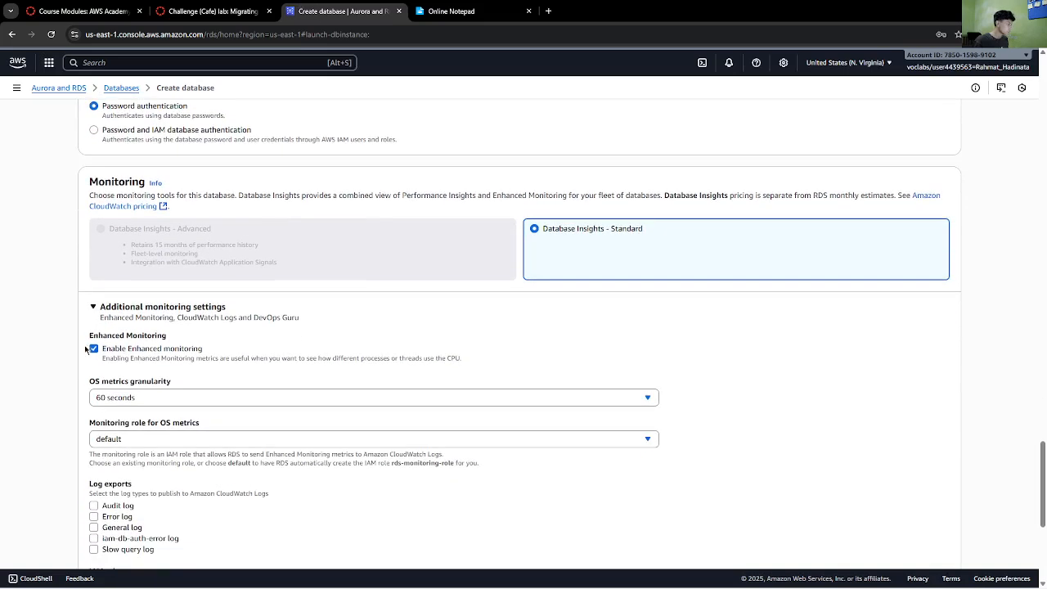
click(94, 349)
- Check the final instruction in the lab guide, create the database, and dismiss the suggested add-ons dialog
click(213, 10)
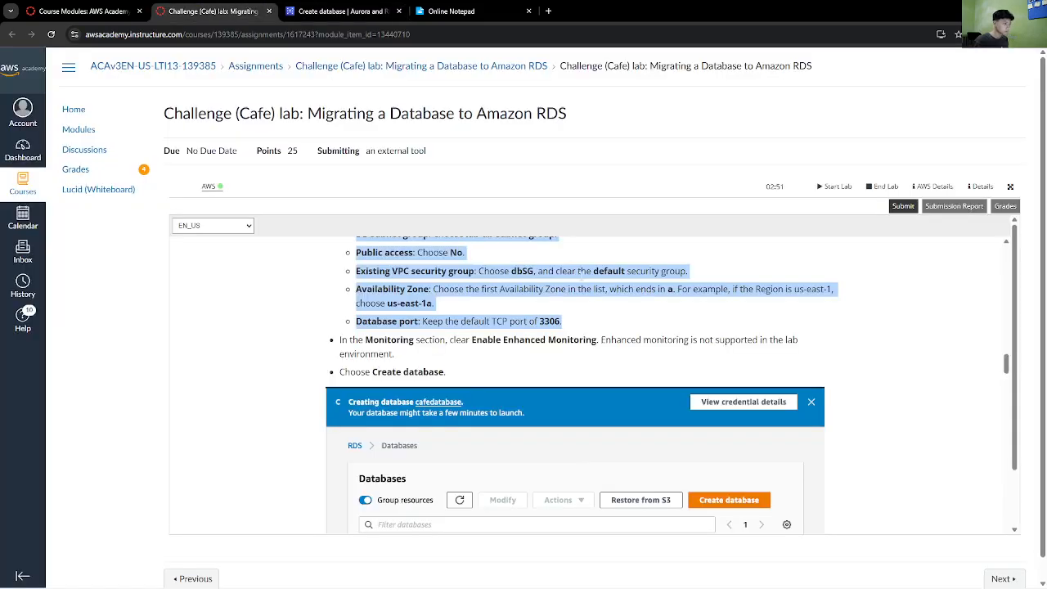
scroll(524, 351, down, 1)
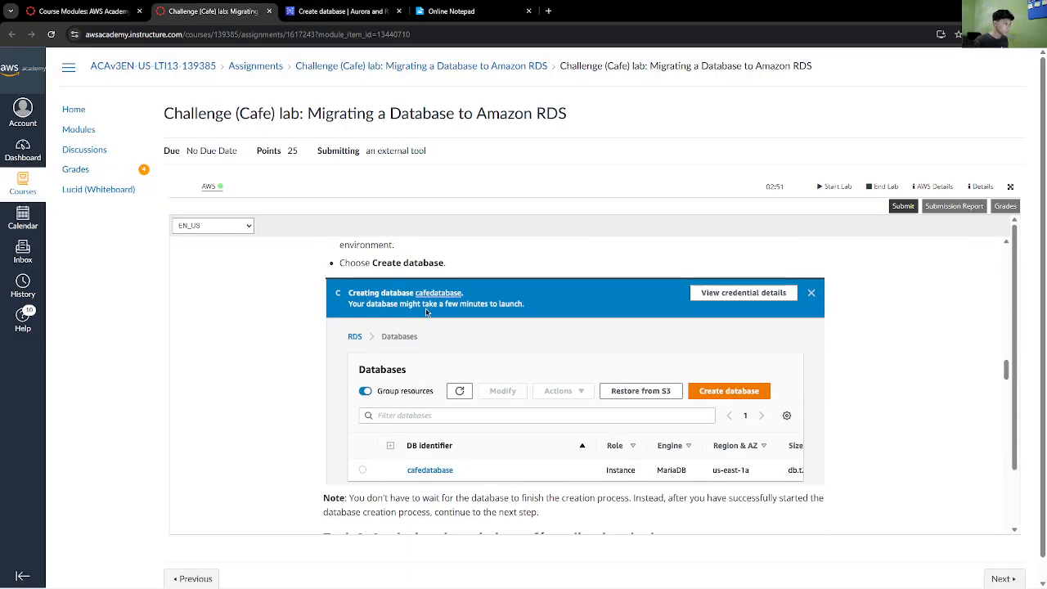
click(342, 10)
click(888, 537)
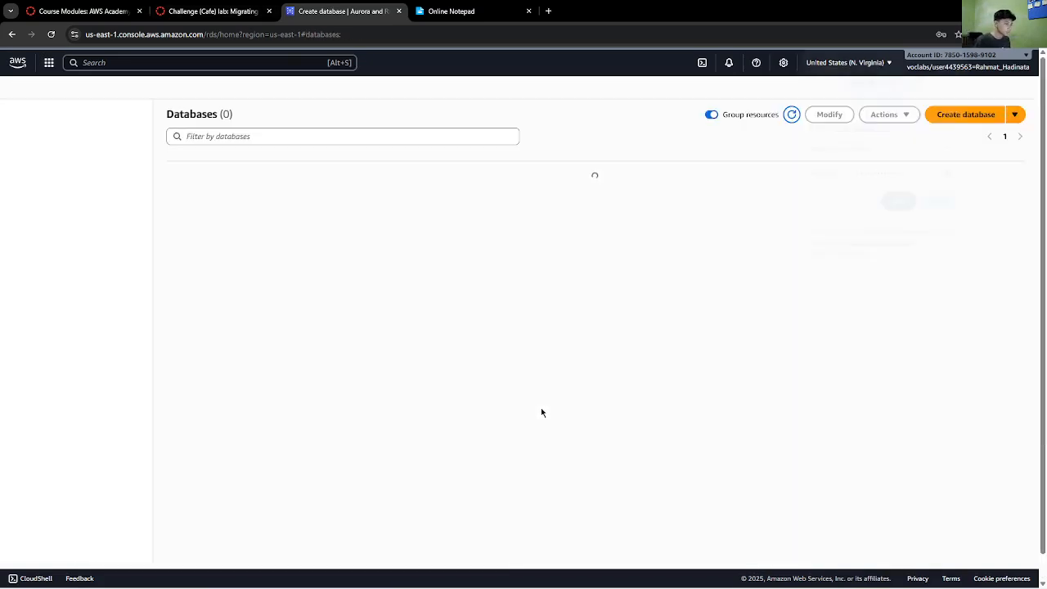
click(957, 63)
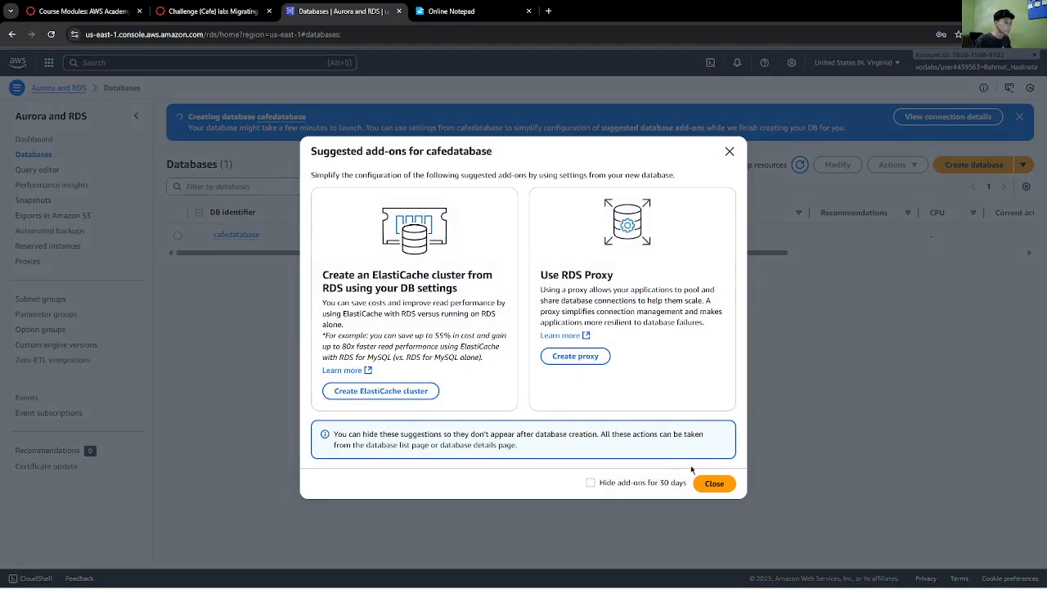
click(713, 483)
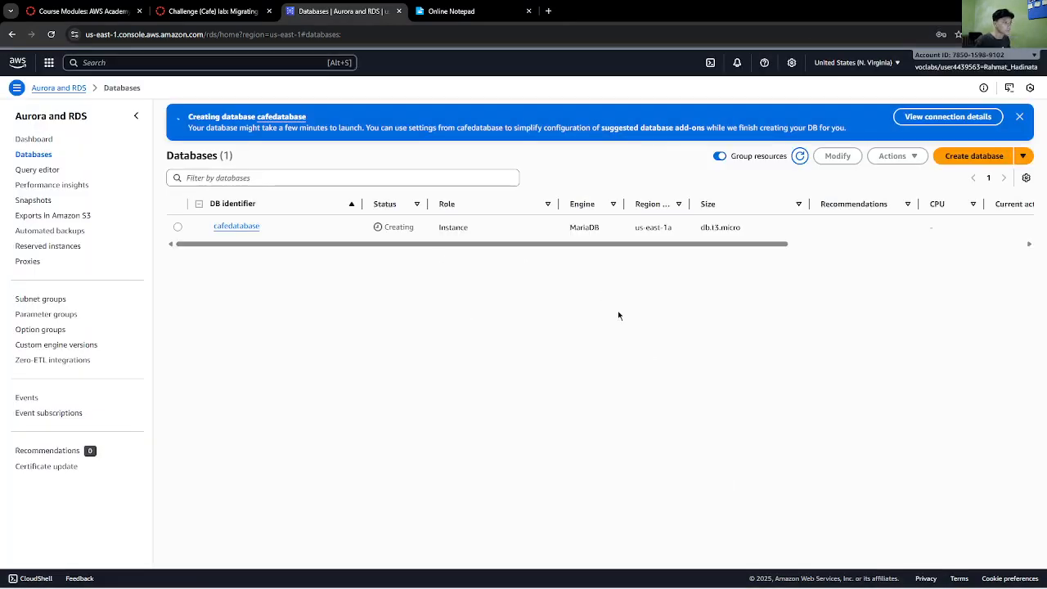
- Compare the new database's entry with the lab guide and select cafedatabase in the databases list
drag(444, 245, 224, 244)
click(212, 11)
click(339, 11)
click(416, 231)
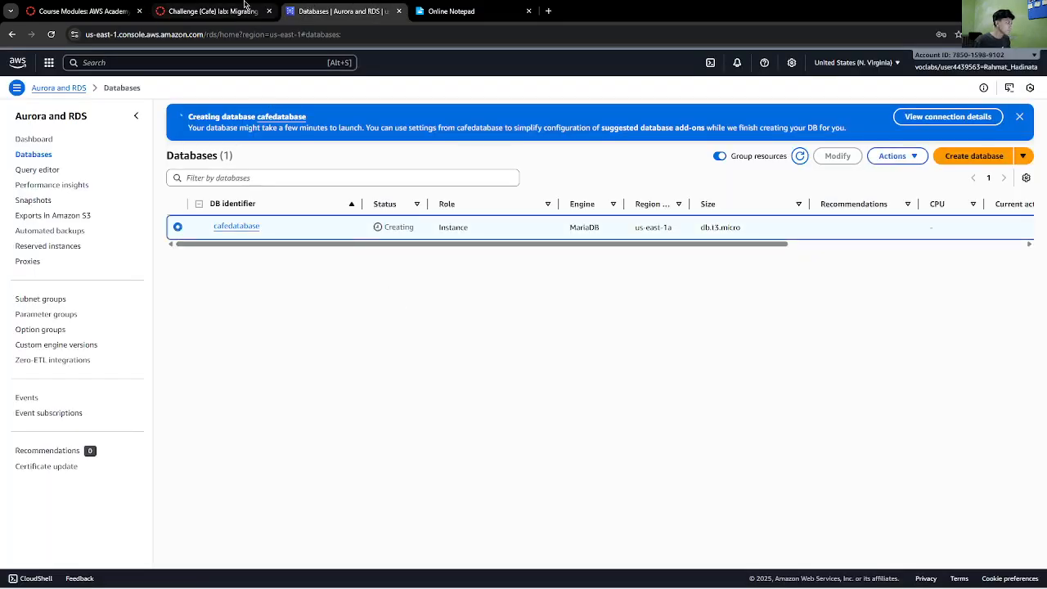
- Read the Task 2 instructions in the lab guide, and check the database creation status in RDS, dismissing its notification
click(211, 10)
scroll(475, 328, down, 3)
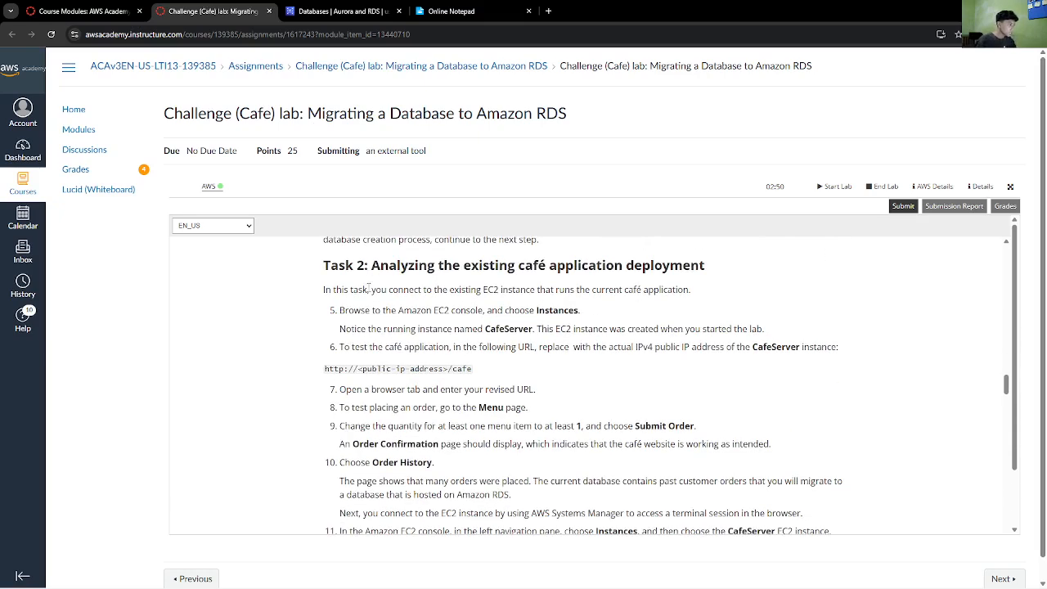
drag(322, 272, 525, 270)
click(383, 315)
key(ctrl+Tab)
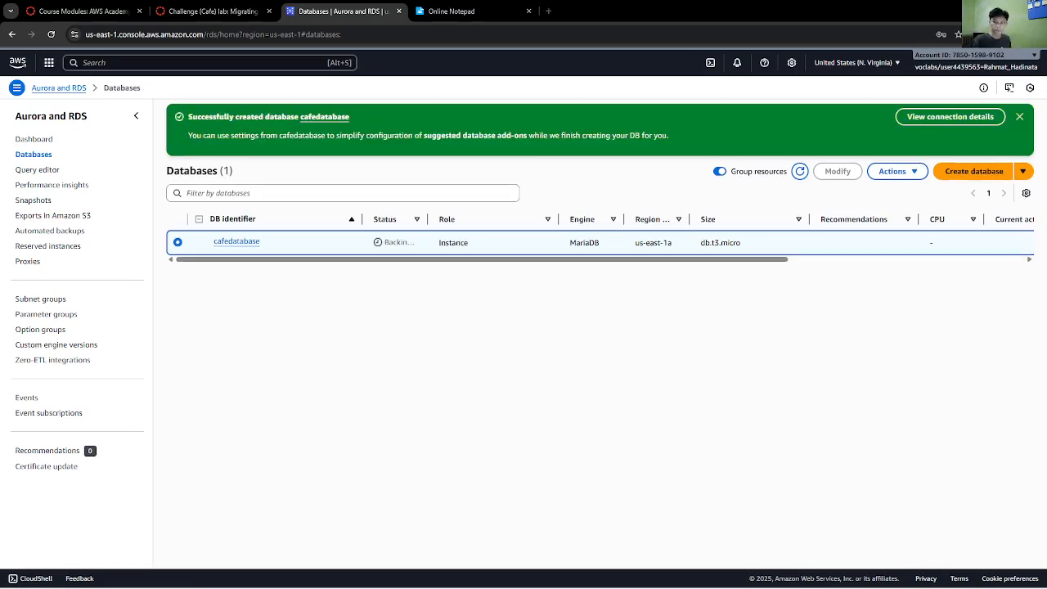
click(1020, 116)
click(211, 11)
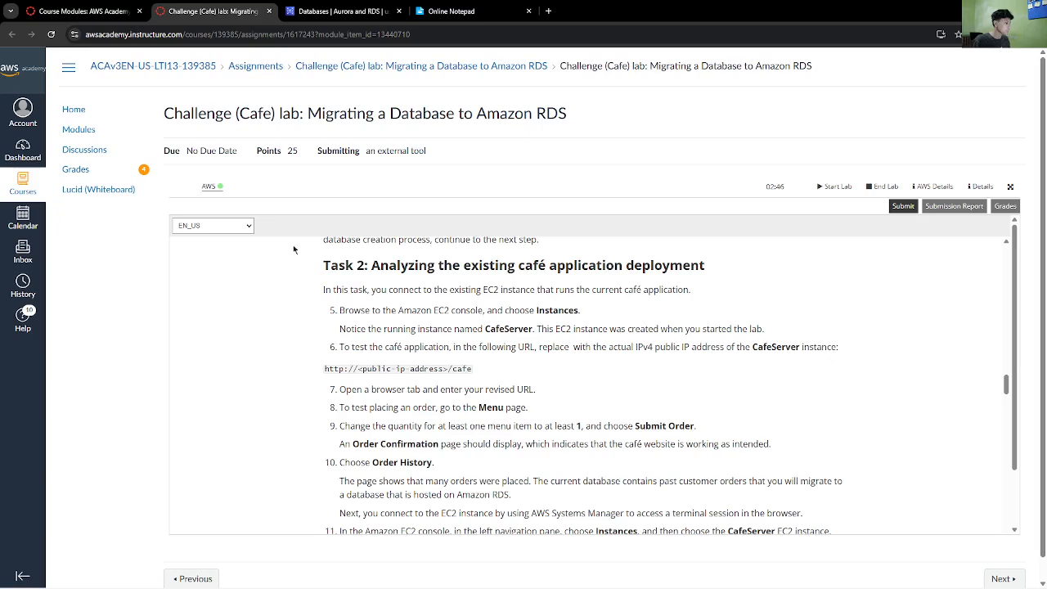
scroll(415, 513, down, 1)
scroll(392, 378, up, 1)
- Return to the AWS console and search its services for ec2
click(323, 12)
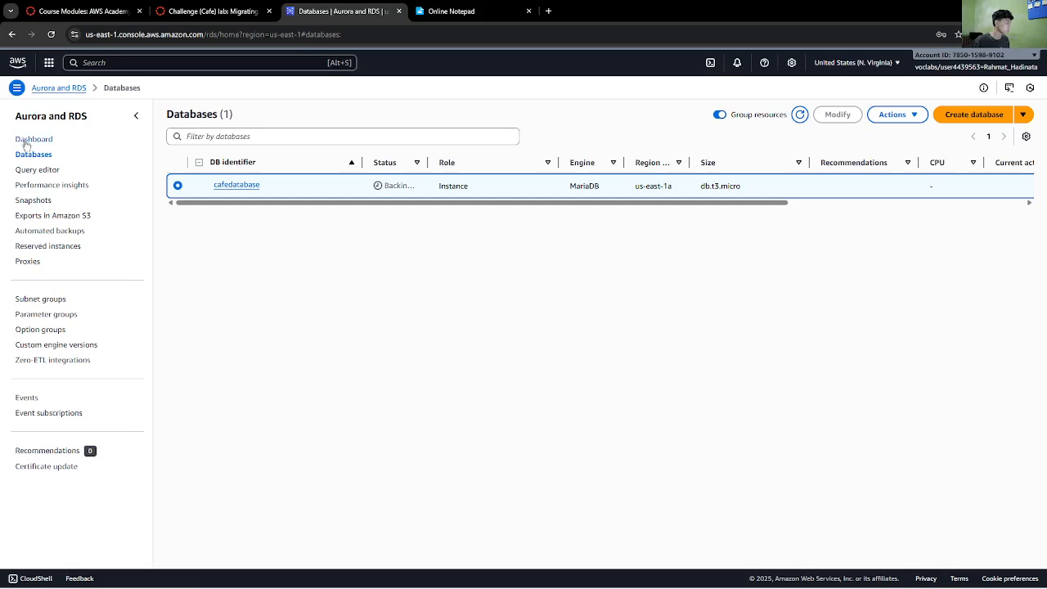
click(182, 62)
text(eex2)
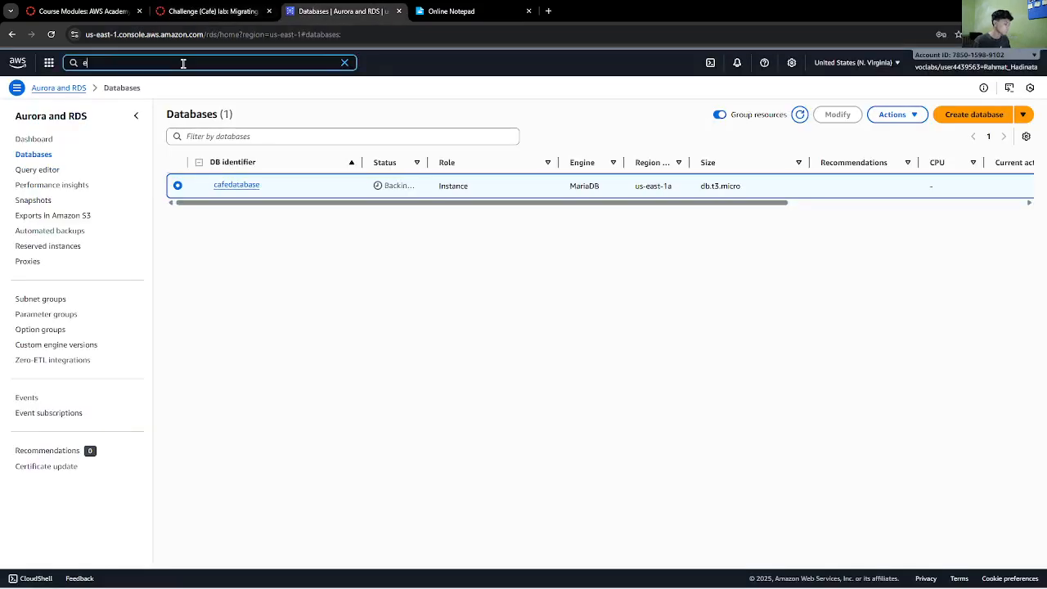
key(BackSpace)
key(BackSpace)
key(BackSpace)
key(BackSpace)
text(ec2)
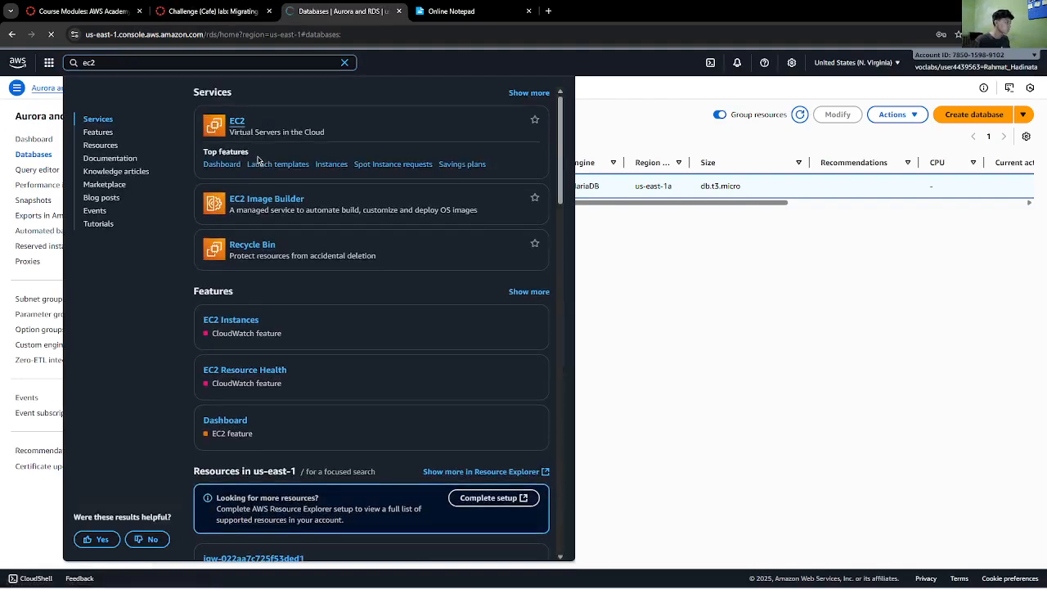
- Open the EC2 console's list of instances and select the CafeServer instance to show its details
click(261, 162)
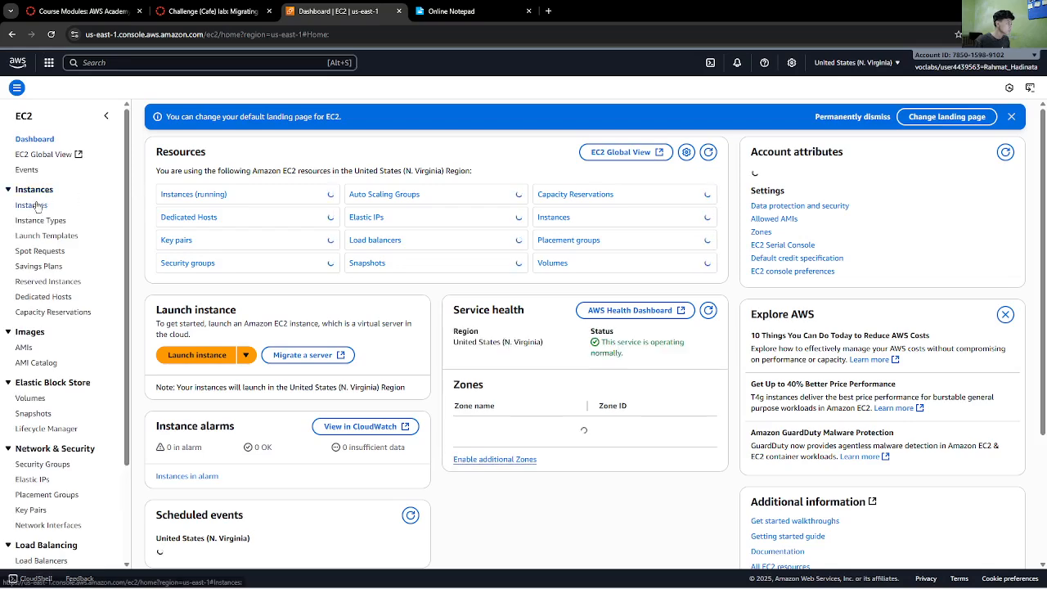
click(31, 205)
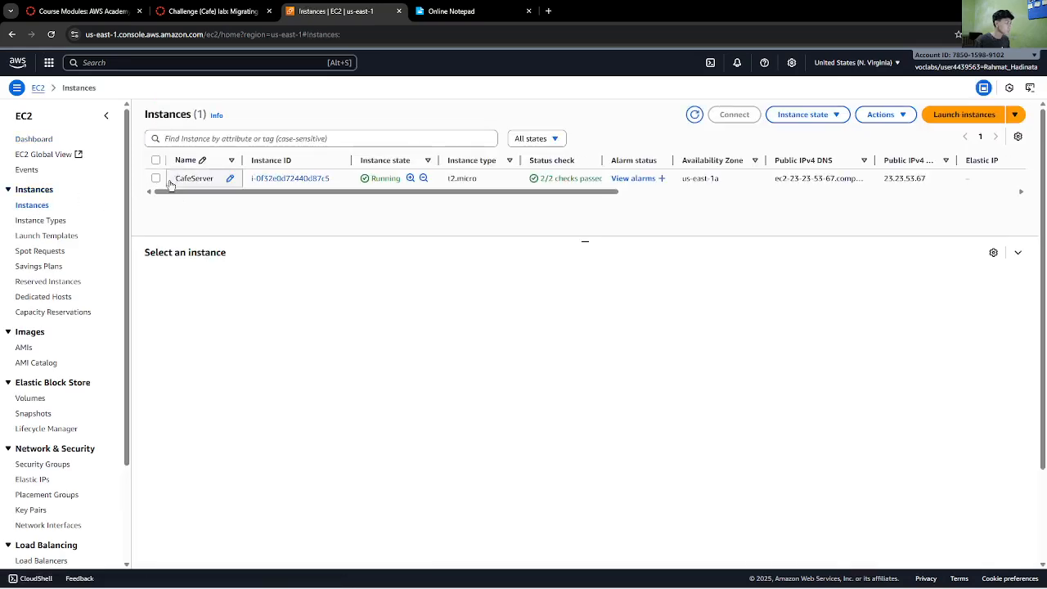
click(162, 178)
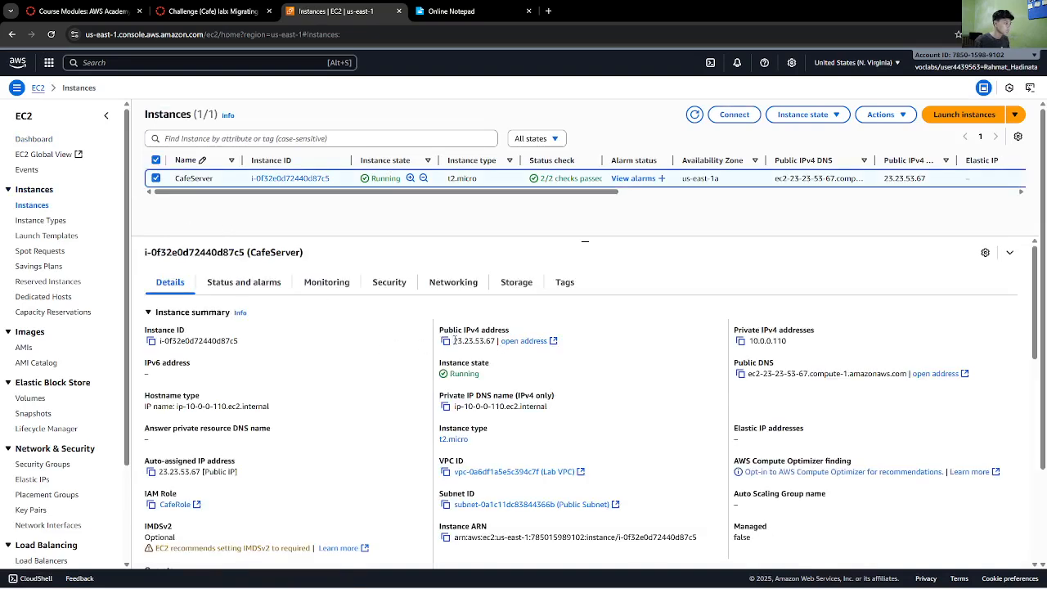
- Copy CafeServer's public IPv4 address and open the café website at 23.23.53.67/cafe in a new browser tab beside the EC2 console
click(446, 341)
key(ctrl+t)
key(ctrl+v)
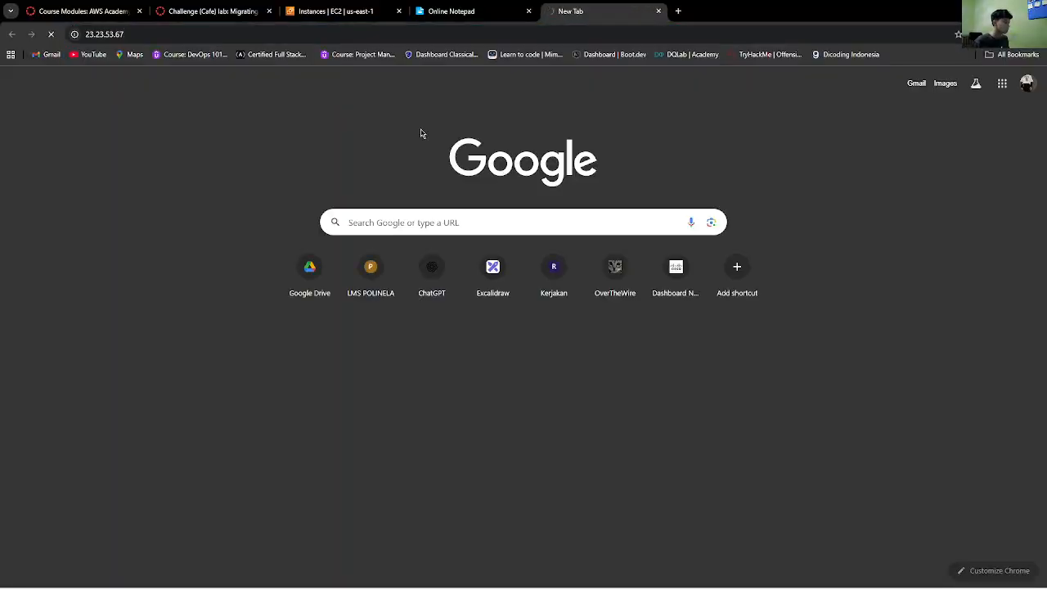
key(Return)
drag(557, 6, 428, 8)
click(355, 30)
click(355, 30)
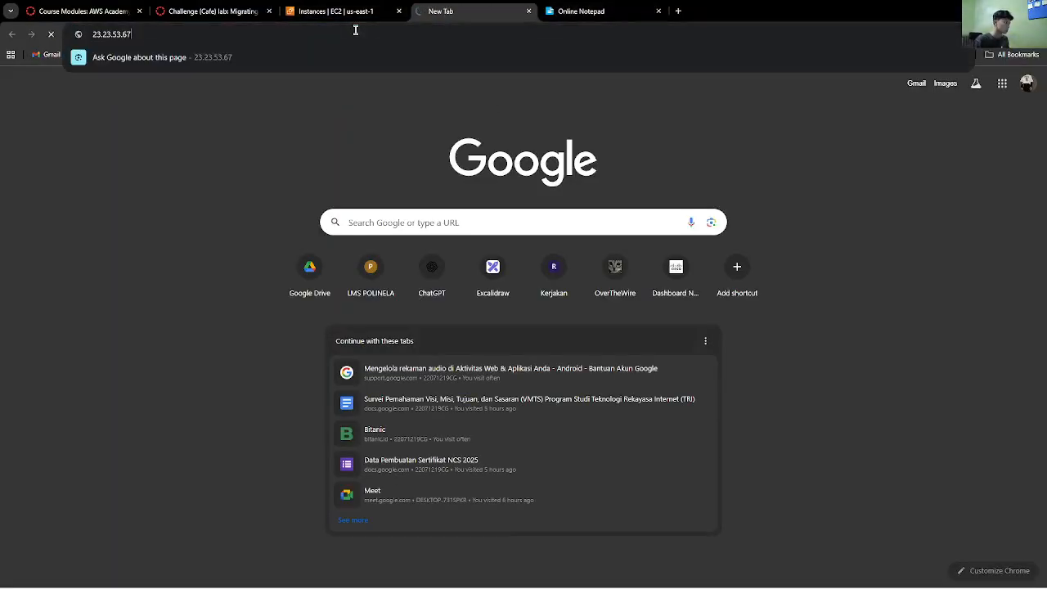
text(/)
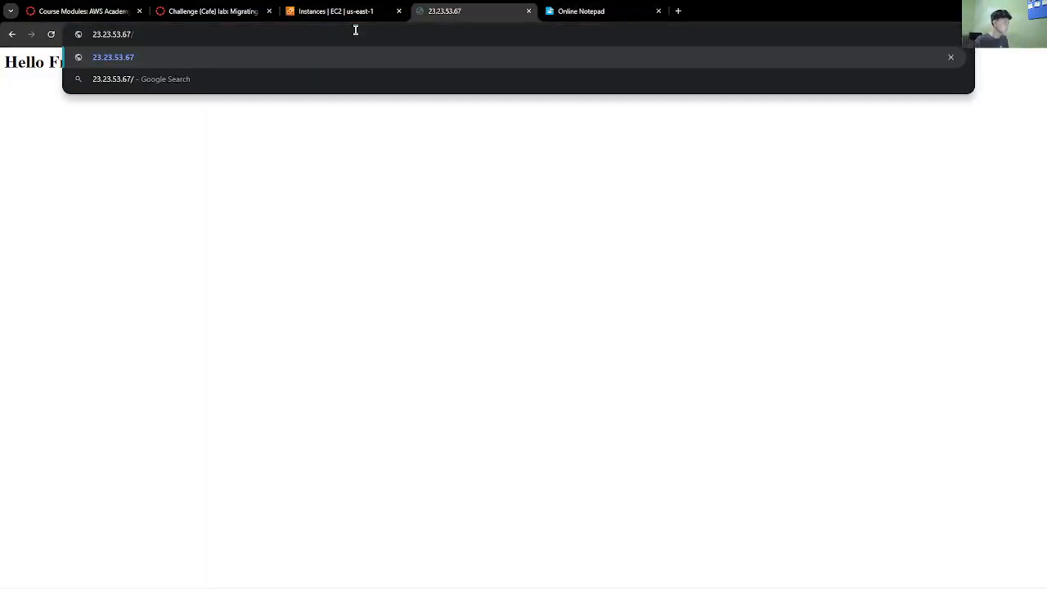
text(cafe)
key(Return)
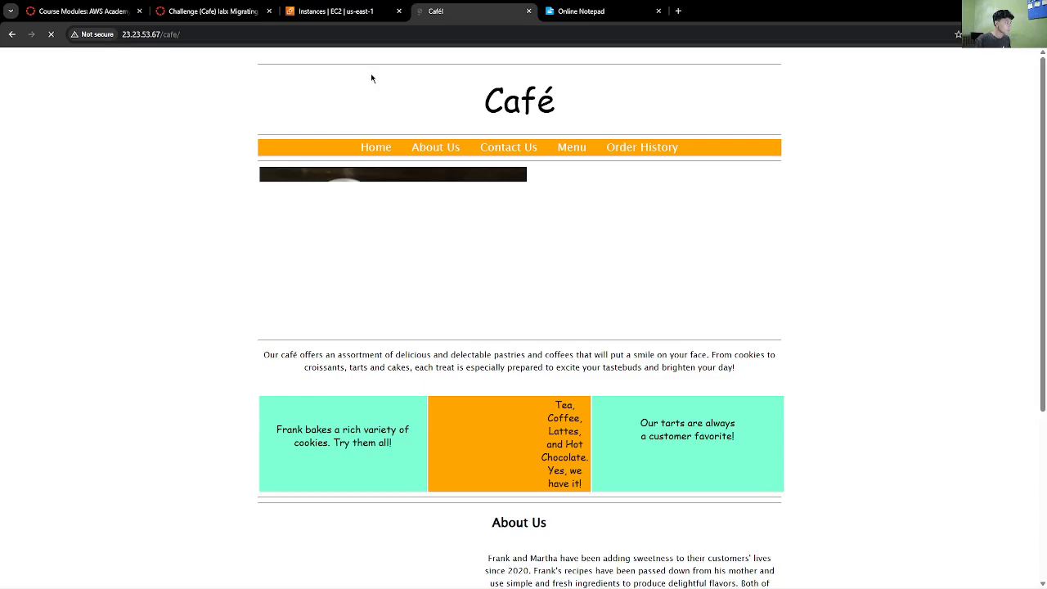
- Check the testing instructions in the lab guide and browse the café website's home, Menu and Order History pages
click(211, 11)
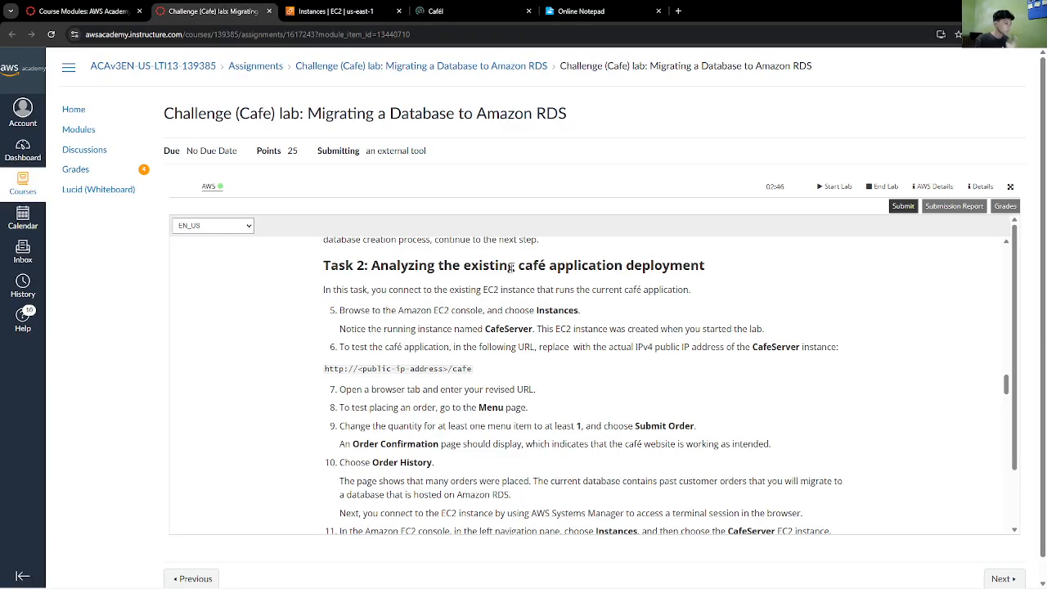
click(465, 6)
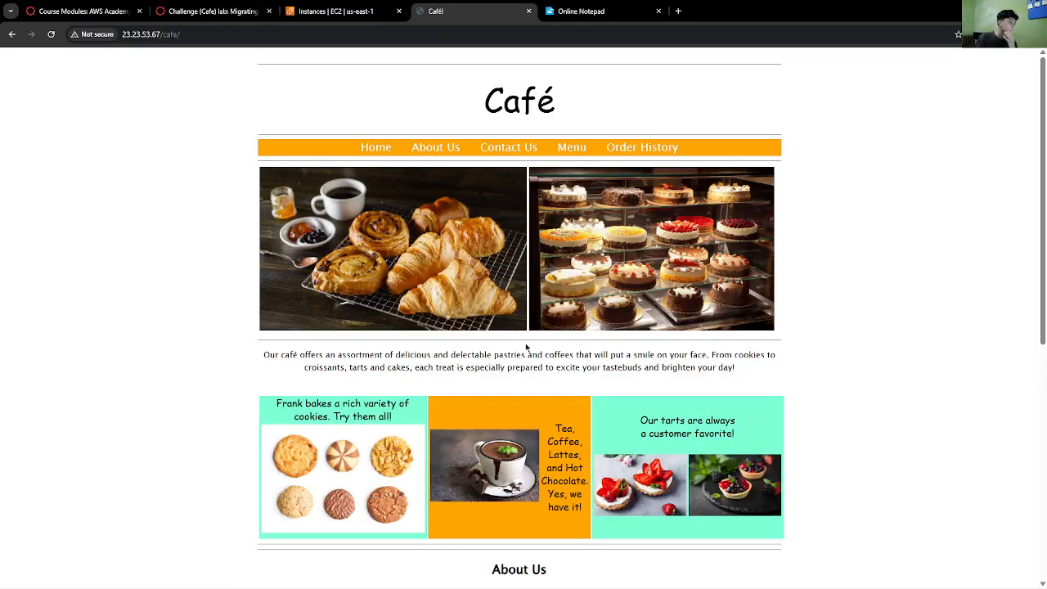
scroll(532, 342, down, 5)
scroll(532, 342, up, 10)
click(572, 149)
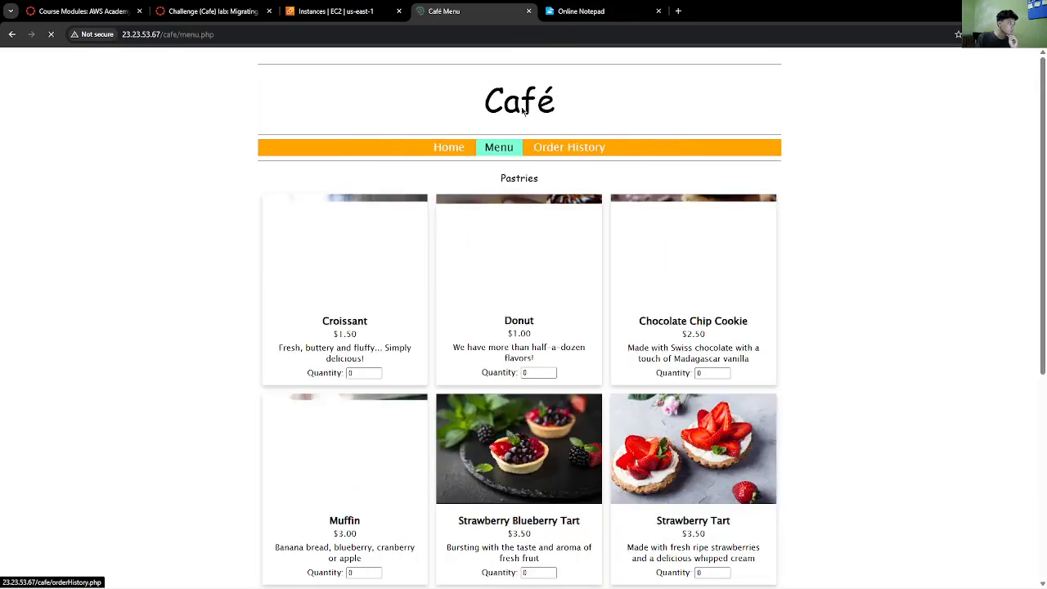
click(572, 152)
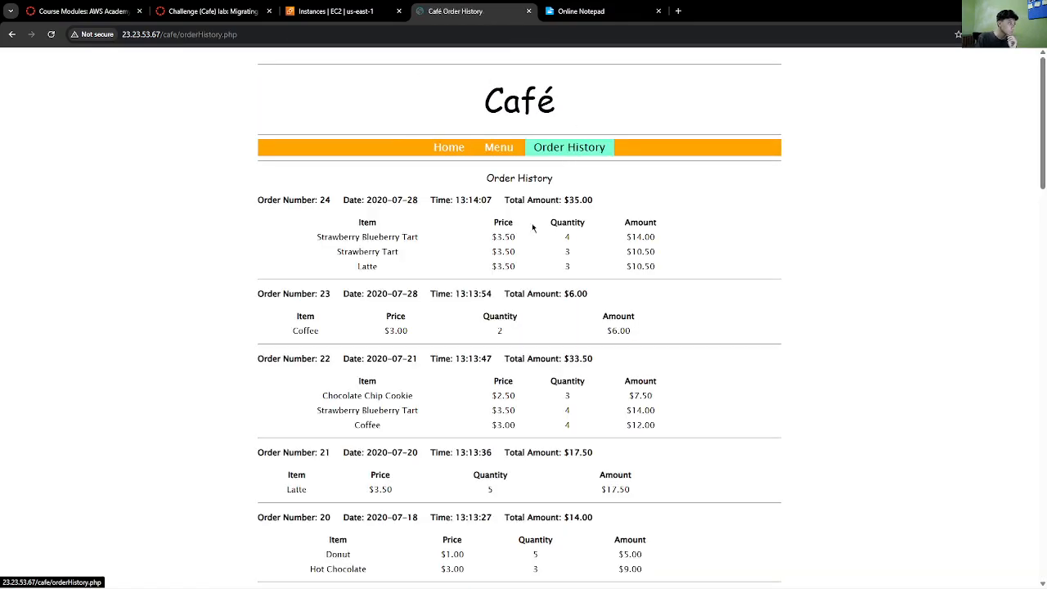
scroll(544, 309, down, 10)
scroll(544, 328, up, 13)
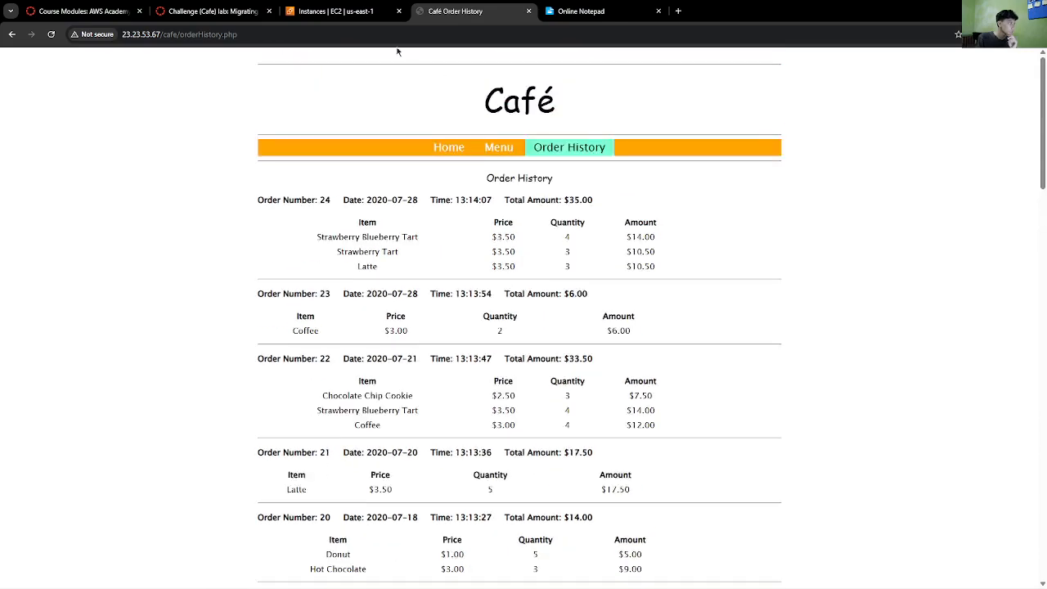
scroll(409, 294, down, 9)
scroll(413, 295, up, 10)
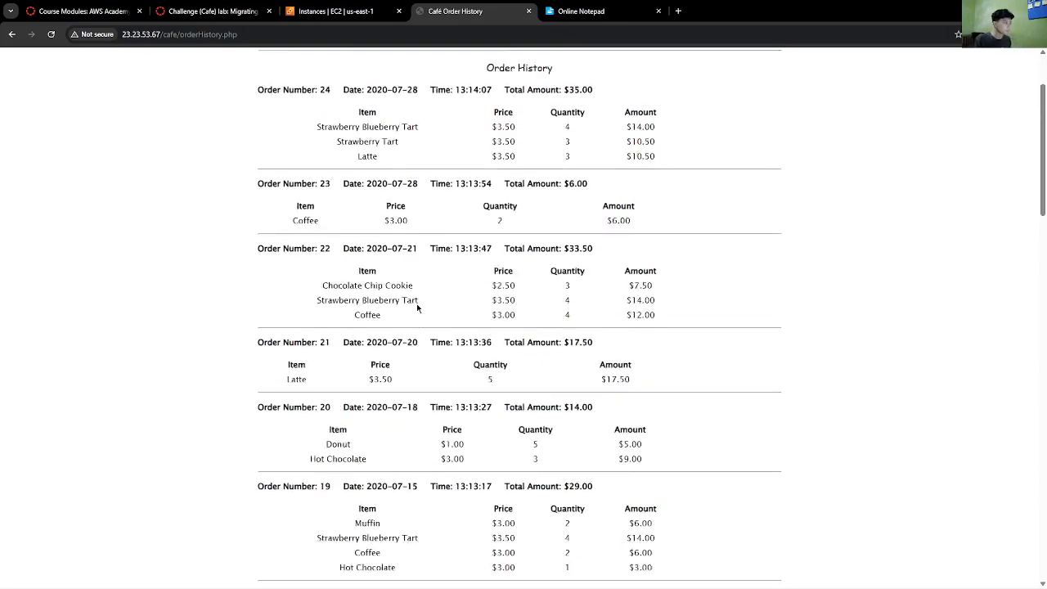
- Review the lab guide's ordering instructions and submit an order for 1 Donut from the café website's menu
key(ctrl+2)
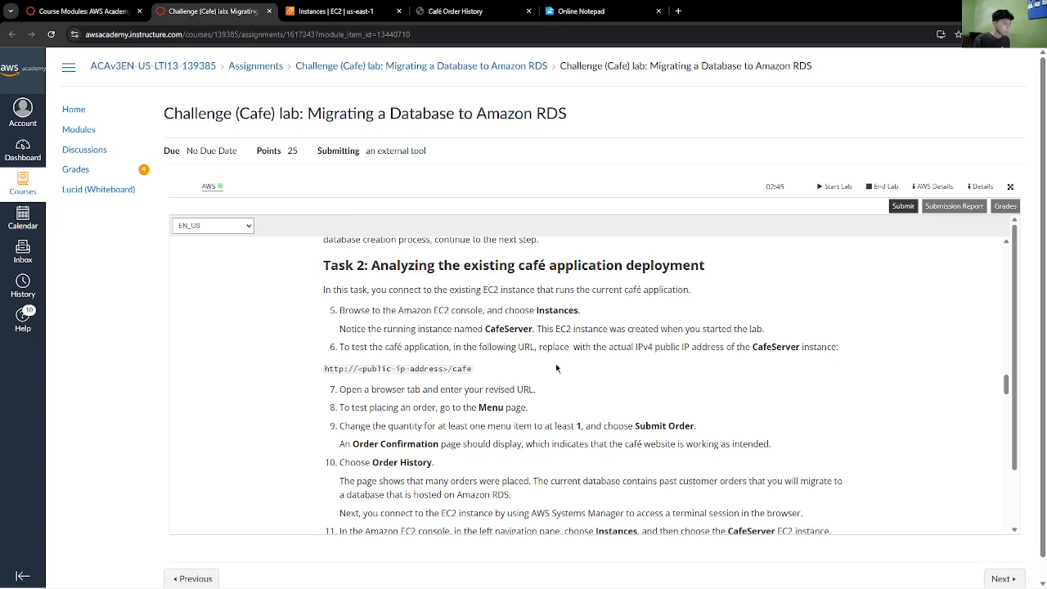
scroll(504, 400, down, 1)
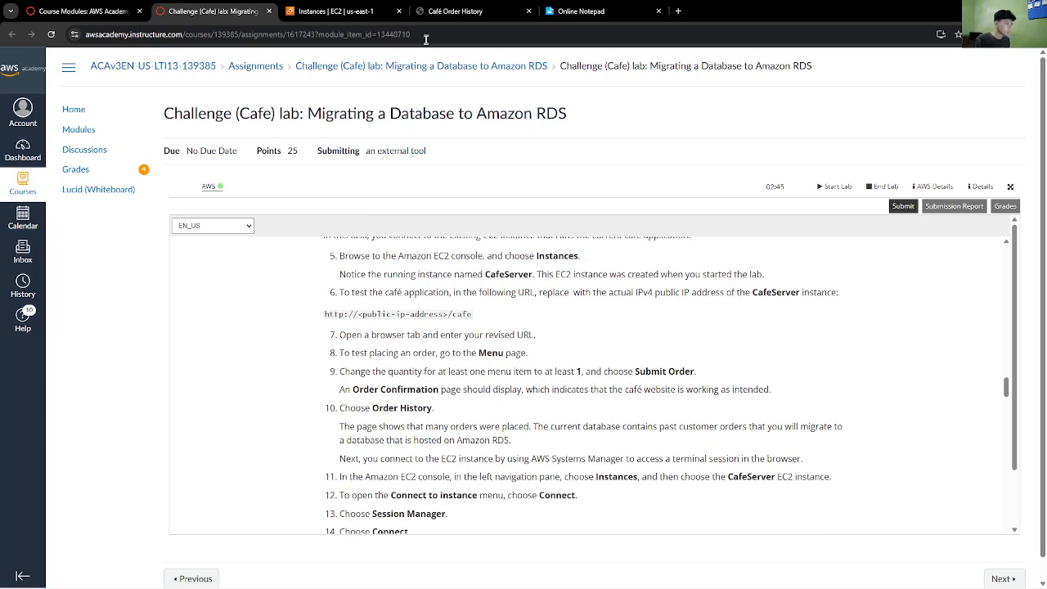
click(437, 12)
click(502, 153)
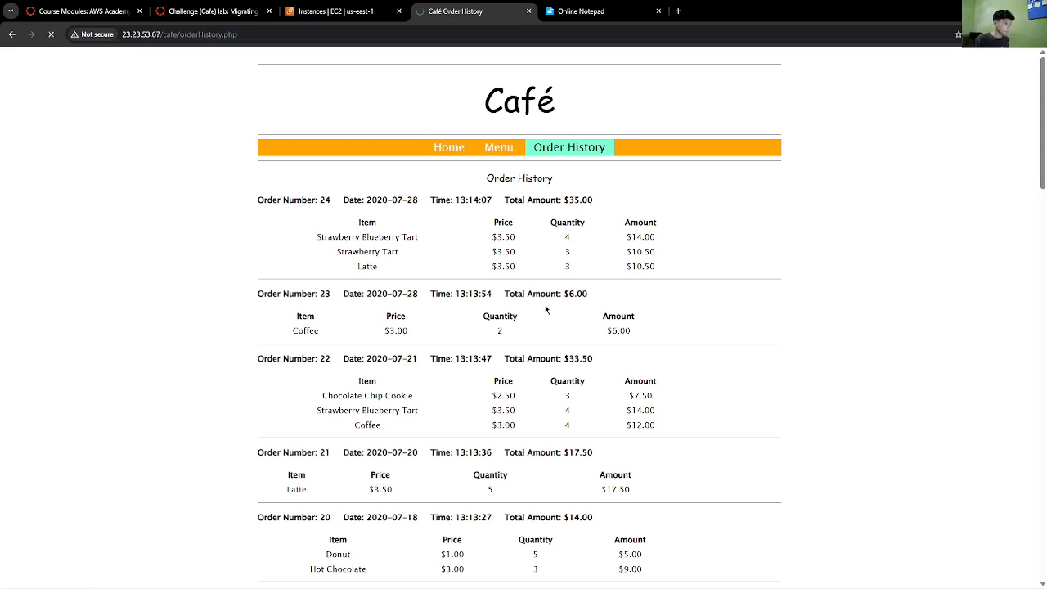
click(548, 372)
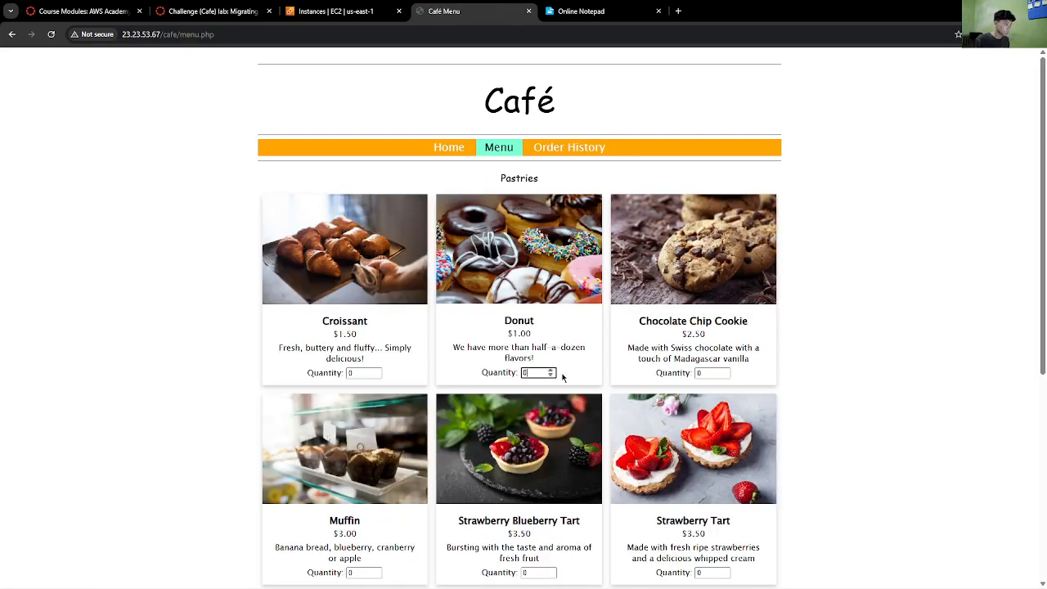
scroll(552, 373, down, 5)
click(542, 517)
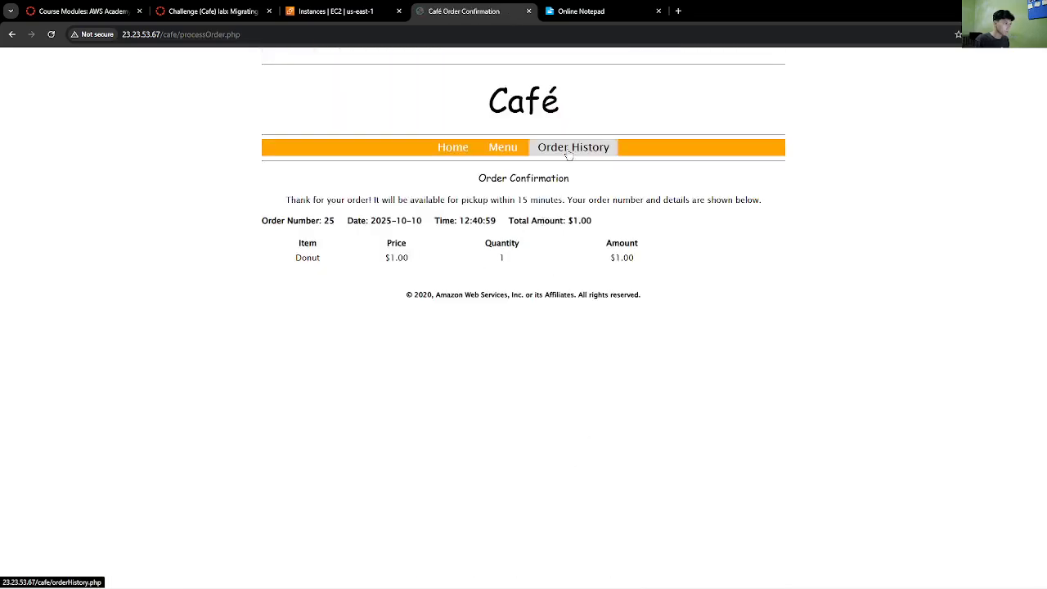
- Open the café's Order History and examine the newly placed Donut order
click(568, 151)
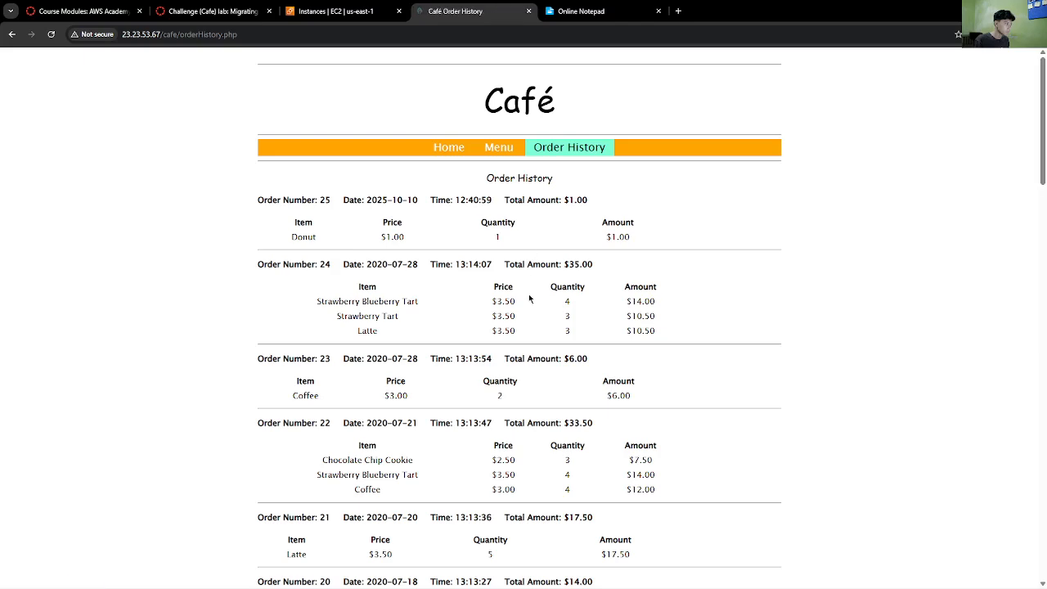
drag(638, 225, 264, 211)
click(248, 201)
- Read the connection instructions in the lab guide and connect to the CafeServer instance through Session Manager
click(242, 11)
scroll(495, 385, down, 3)
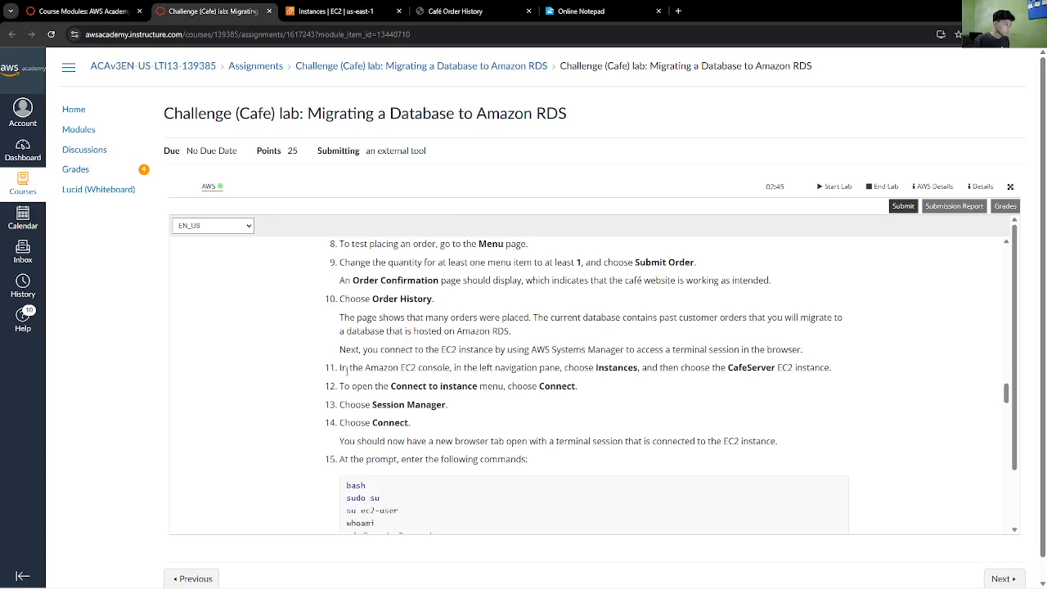
drag(346, 370, 619, 370)
click(360, 11)
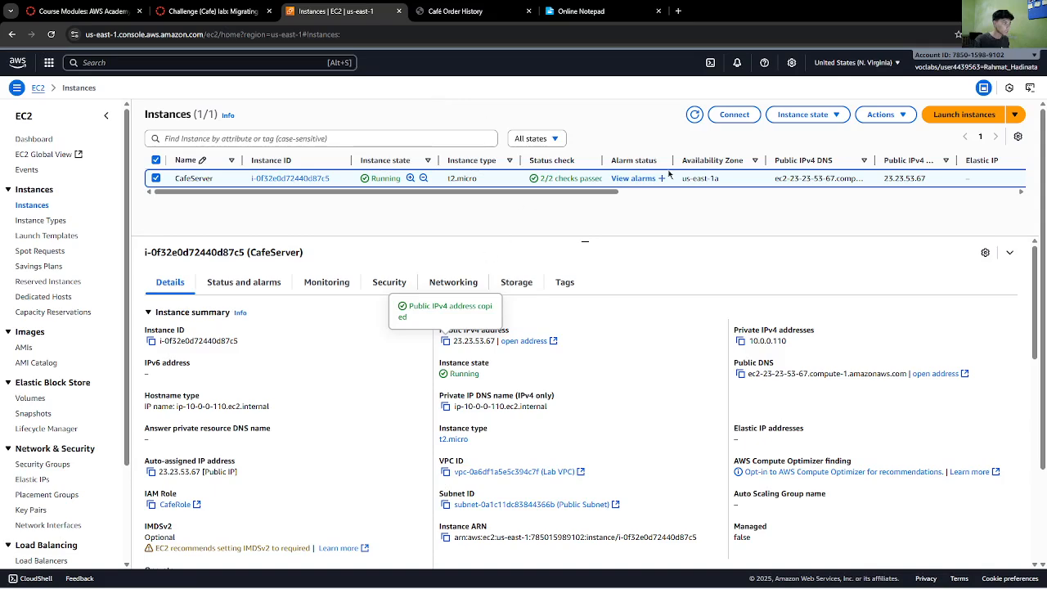
click(733, 114)
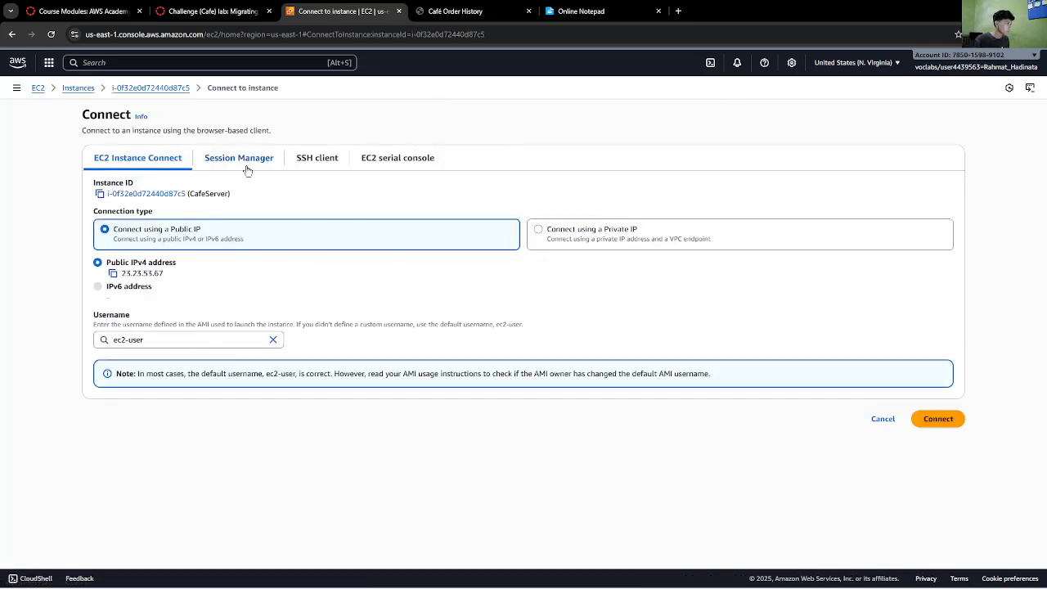
click(242, 160)
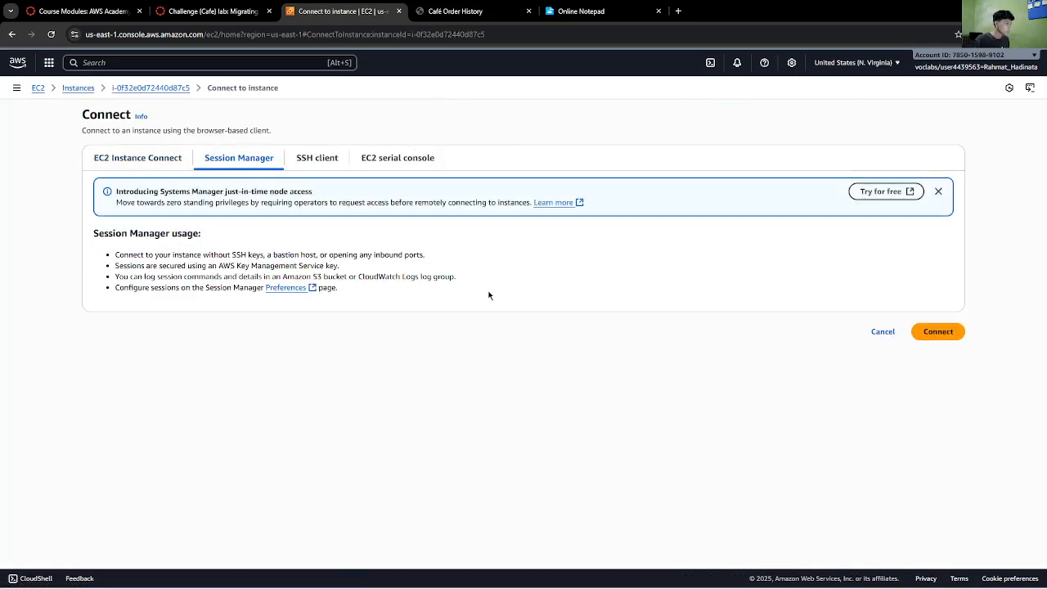
click(940, 331)
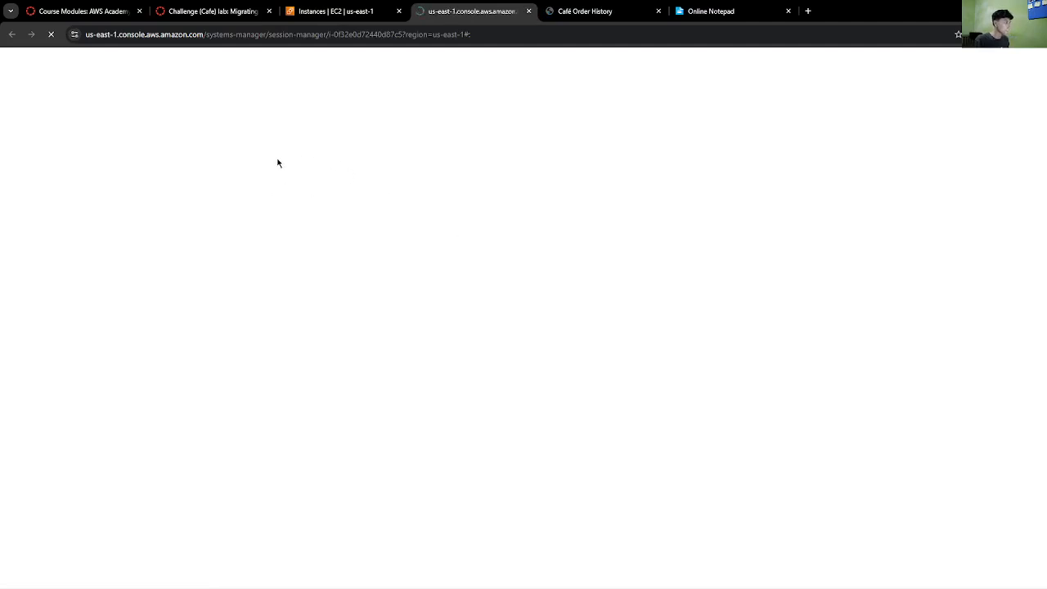
- Copy the guide's bash, sudo su, su ec2-user, whoami and cd /home/ec2-user/ commands and run them in the Session Manager terminal
click(218, 7)
scroll(477, 392, down, 2)
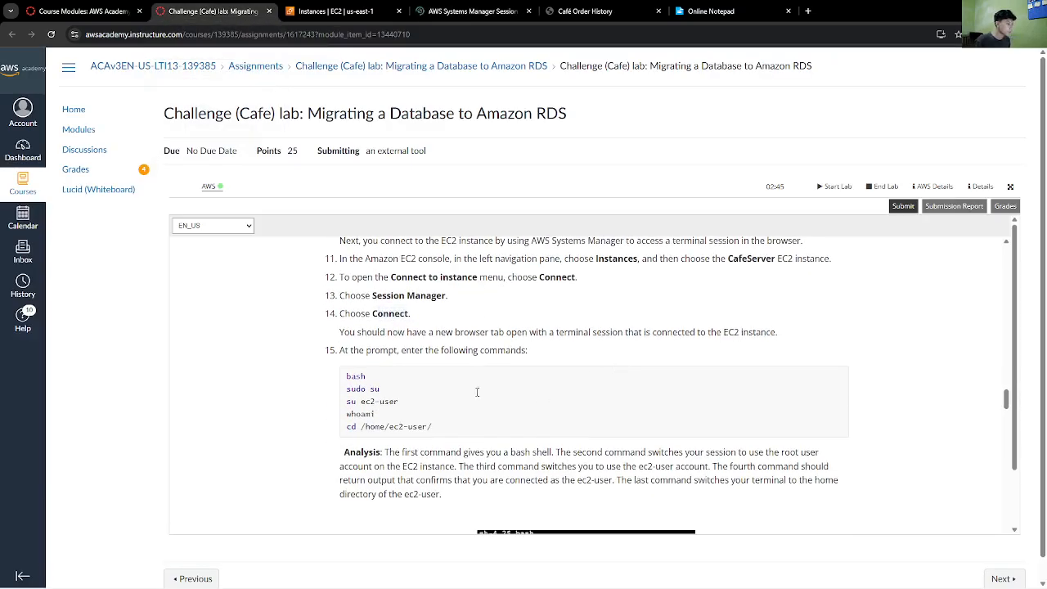
drag(436, 428, 318, 380)
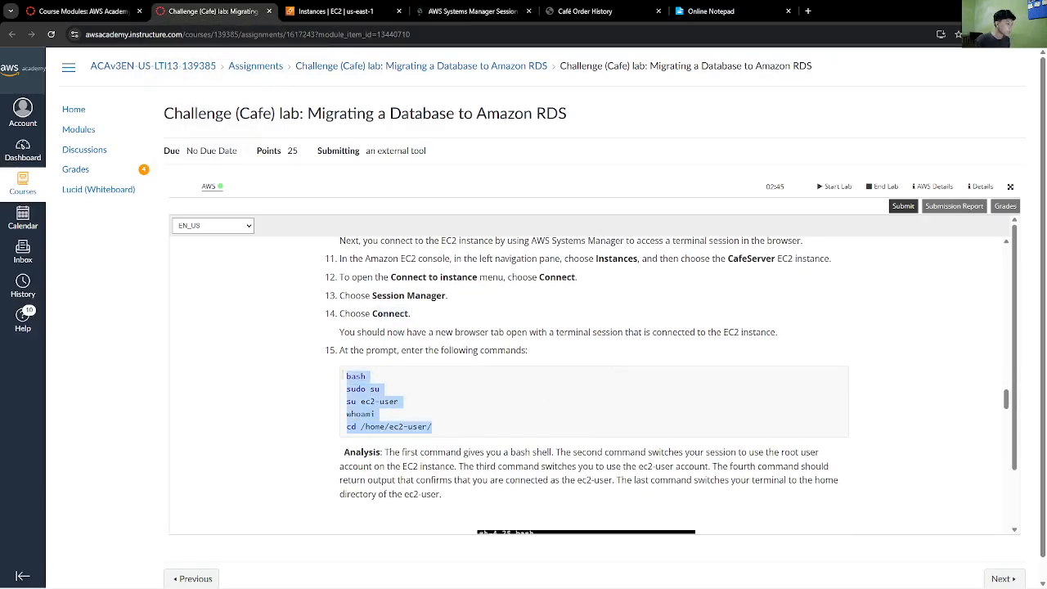
right_click(361, 376)
click(386, 395)
click(576, 13)
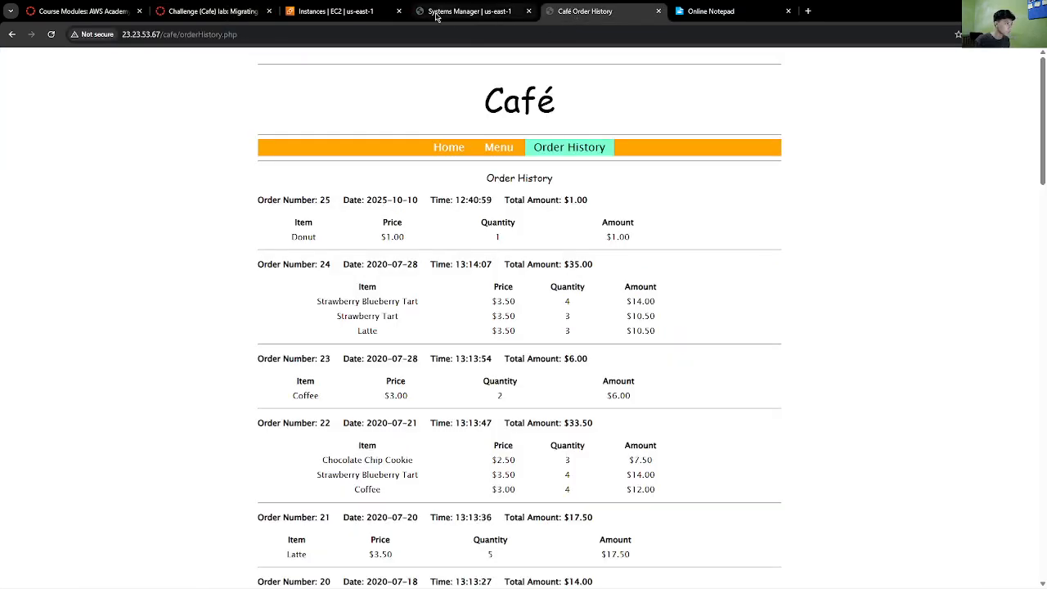
click(470, 12)
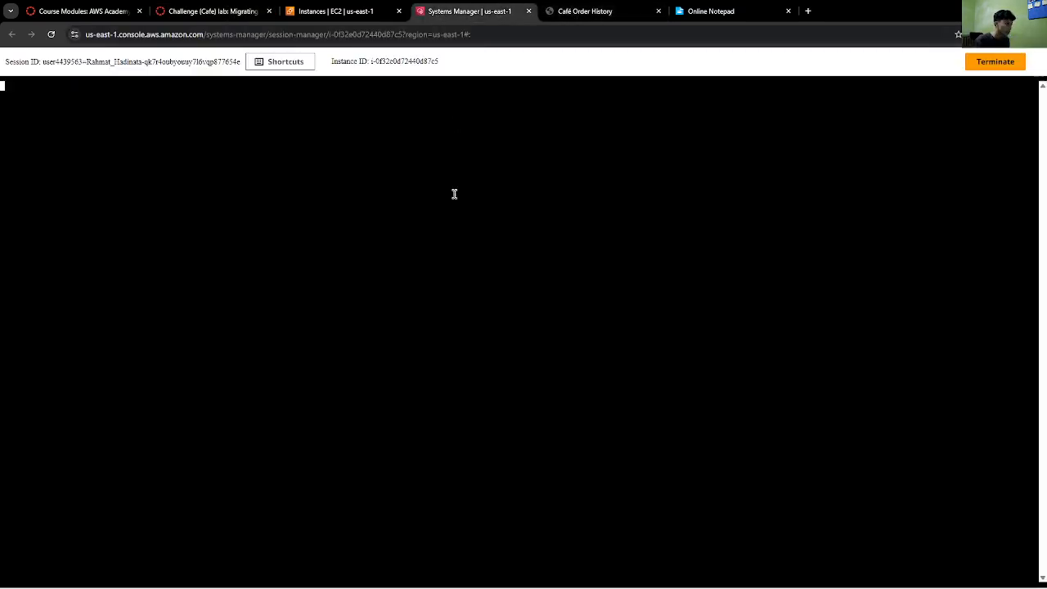
right_click(296, 145)
click(339, 248)
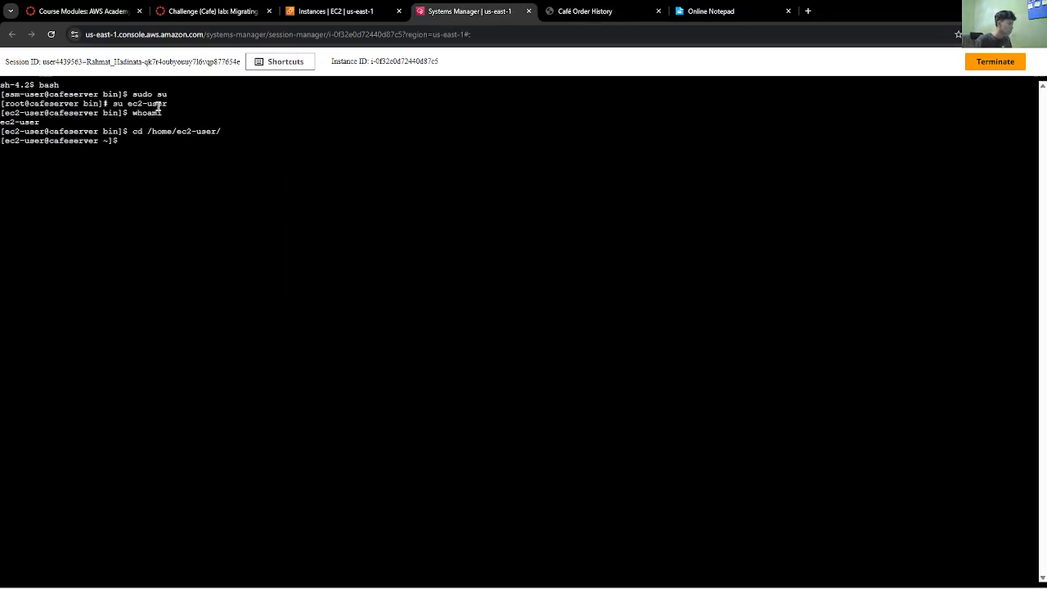
- Compare the terminal's whoami output with the lab guide's example and read on to the Task 3 instructions
drag(35, 121, 3, 122)
click(243, 159)
click(206, 10)
scroll(481, 419, down, 5)
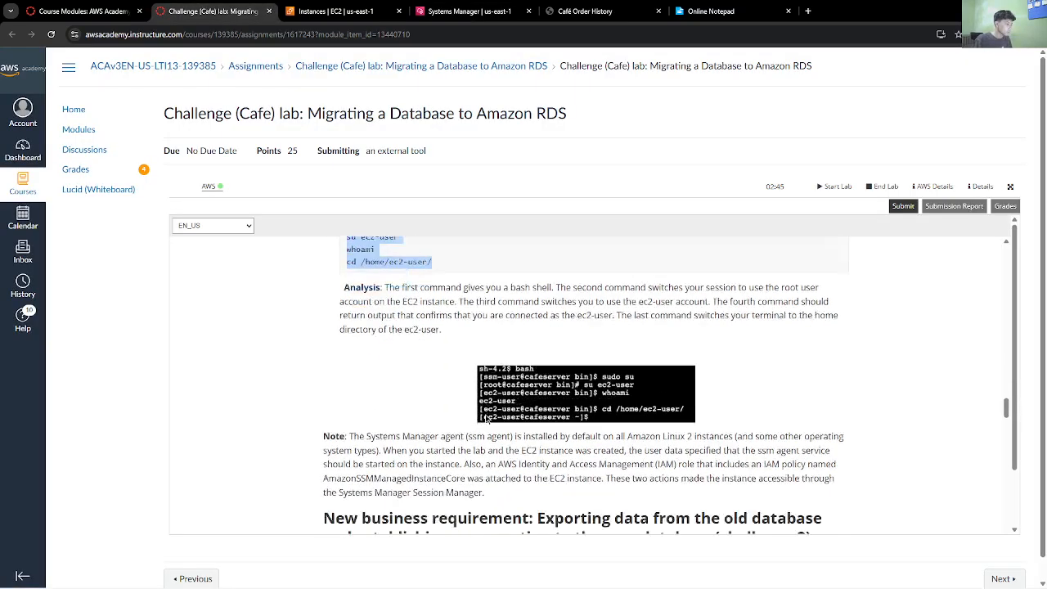
scroll(485, 413, up, 3)
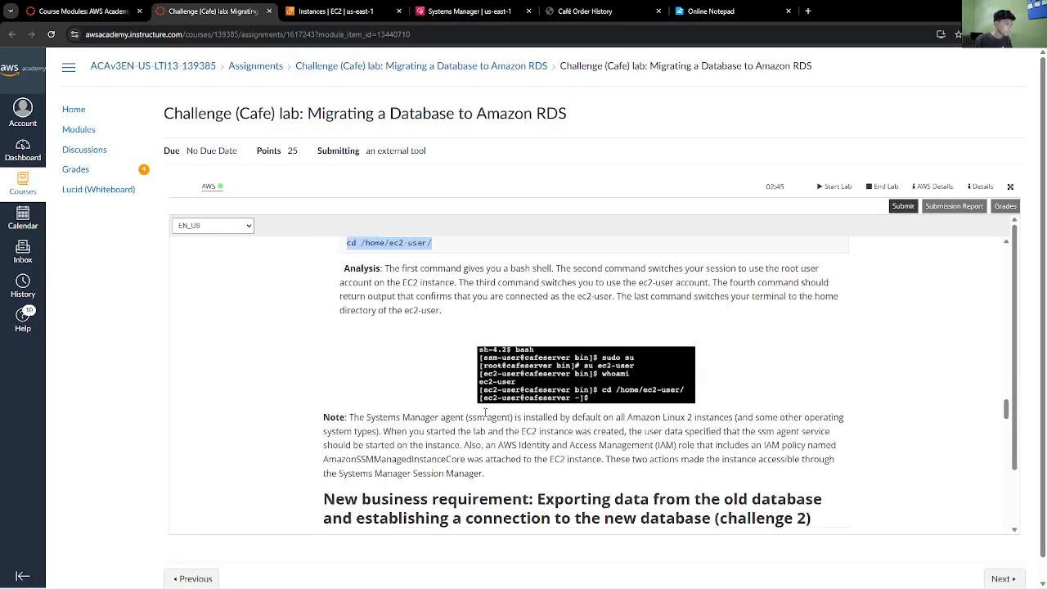
scroll(485, 413, down, 4)
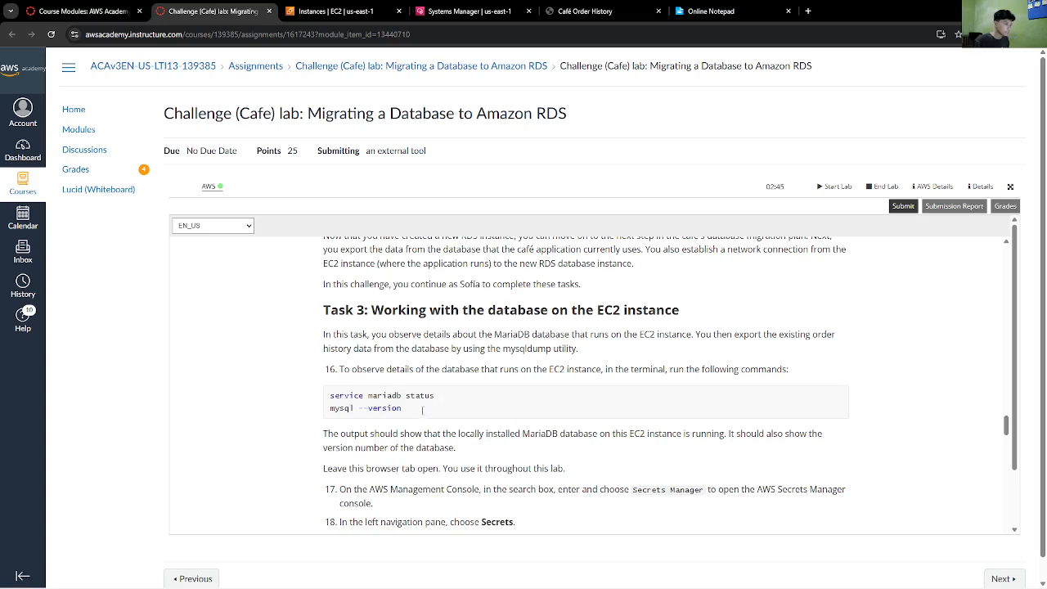
- Copy the service mariadb status command from the lab guide, place the terminal tab beside the guide and run the command there
drag(434, 396, 341, 396)
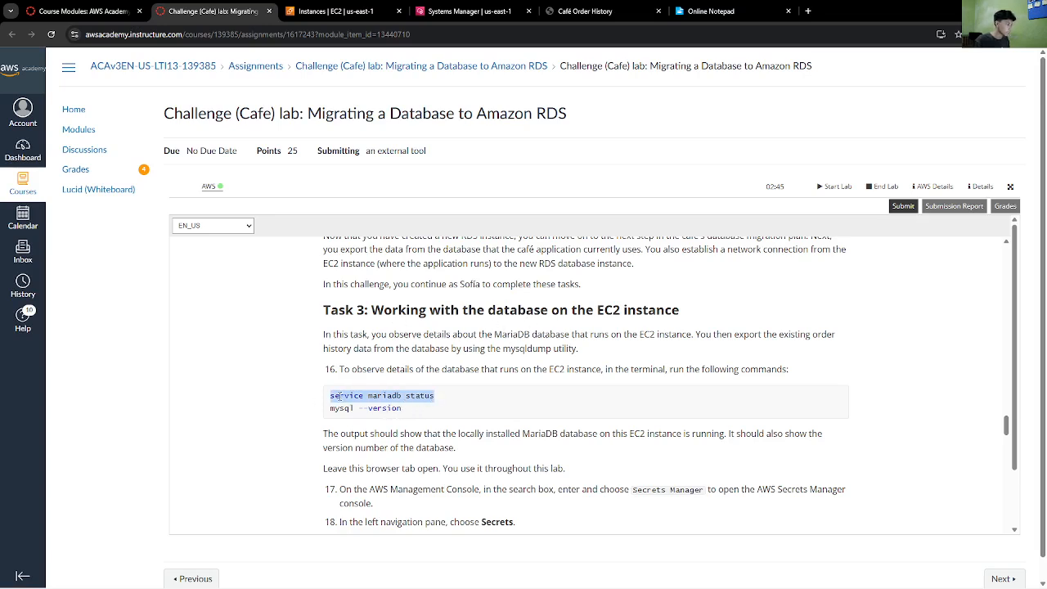
click(399, 19)
drag(462, 10, 340, 11)
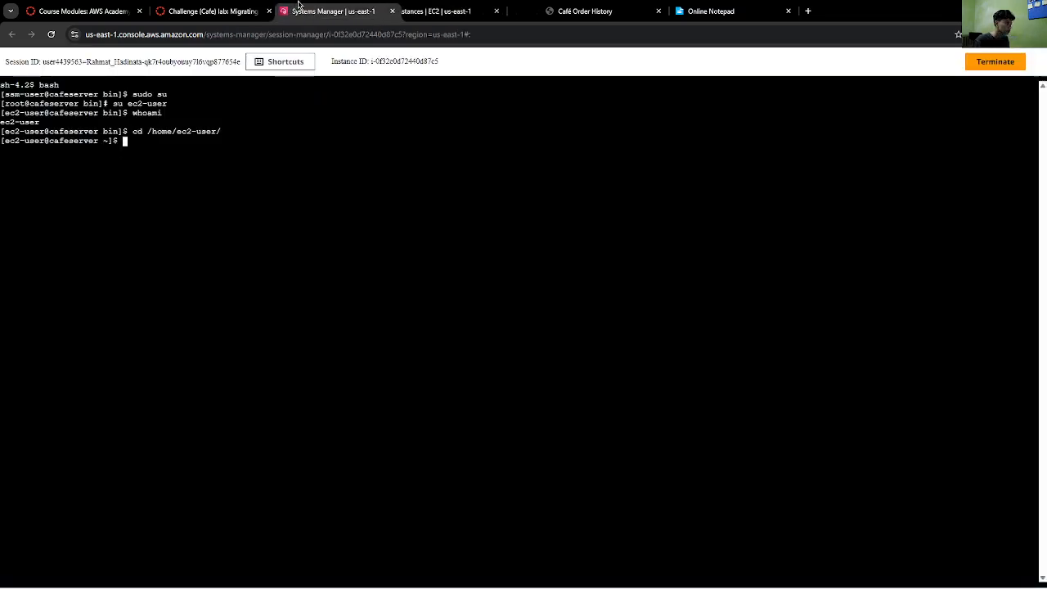
right_click(294, 149)
click(238, 201)
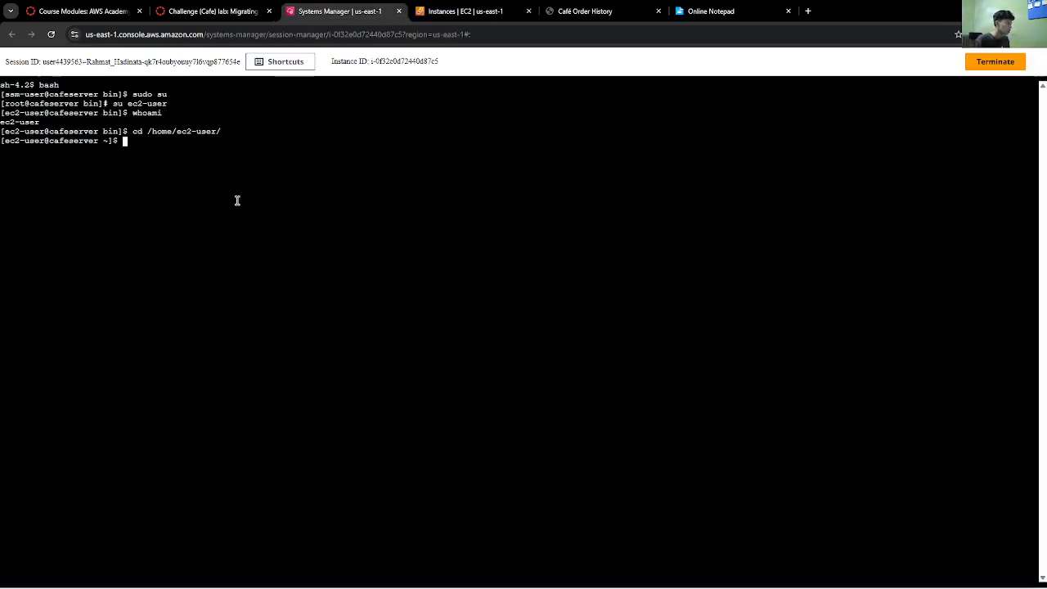
right_click(284, 171)
click(324, 279)
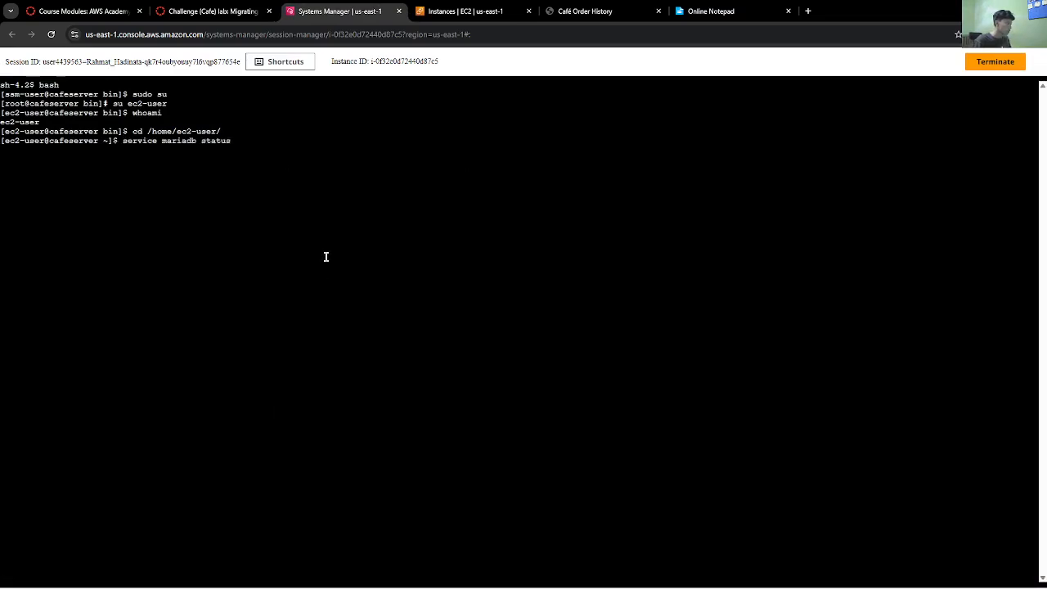
key(Return)
- Copy the mysql --version command from the lab guide and run it in the Session Manager terminal
click(212, 11)
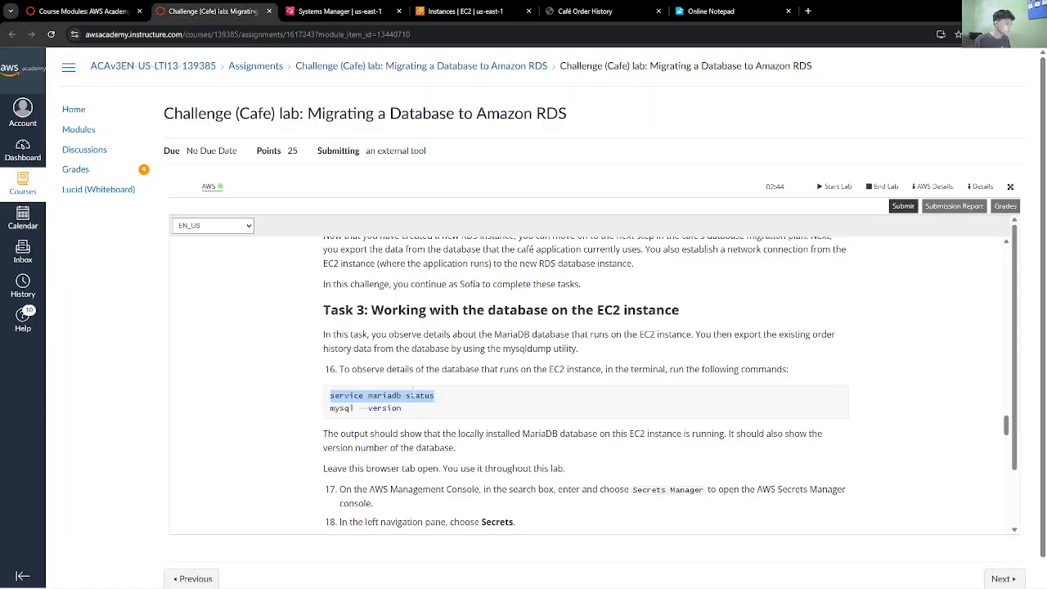
drag(402, 409, 329, 408)
click(339, 10)
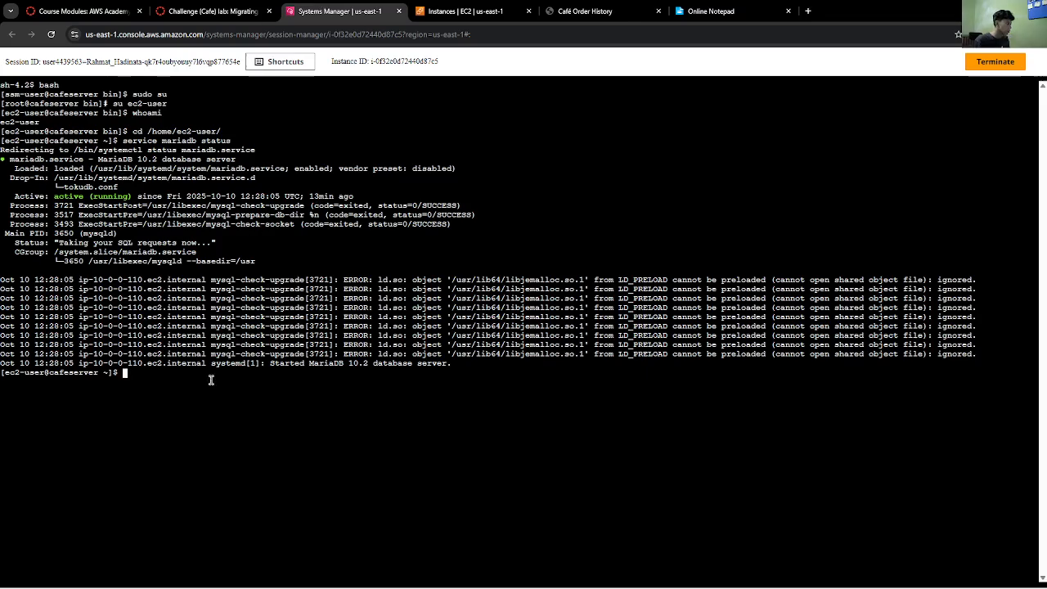
right_click(207, 417)
click(264, 258)
key(Return)
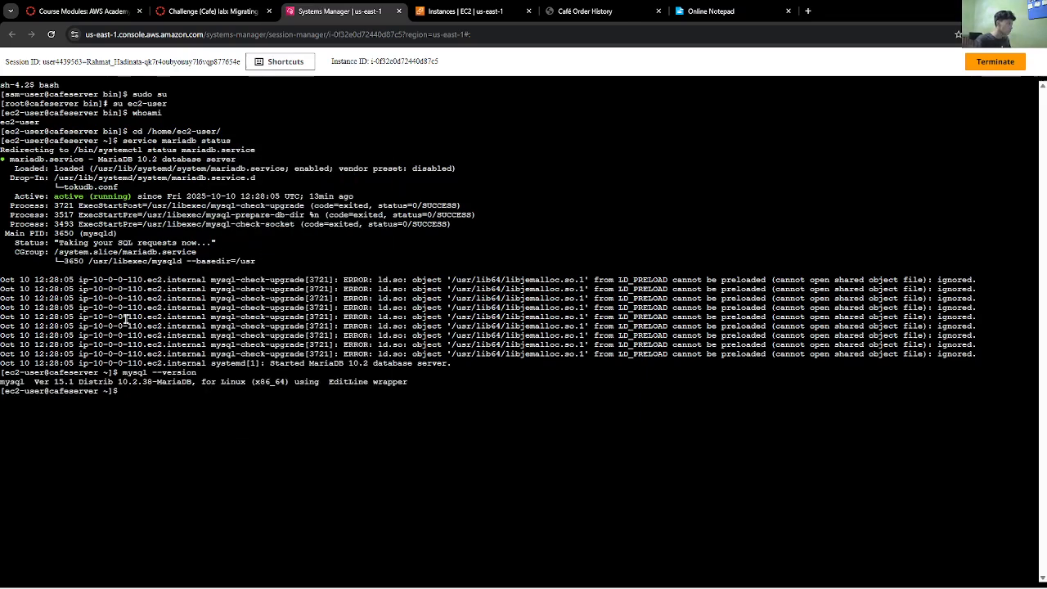
- Read the next Task 3 instructions, place the EC2 console tab beside the guide and open Secrets Manager by searching for "secrets"
click(162, 7)
scroll(463, 458, down, 3)
scroll(463, 458, up, 3)
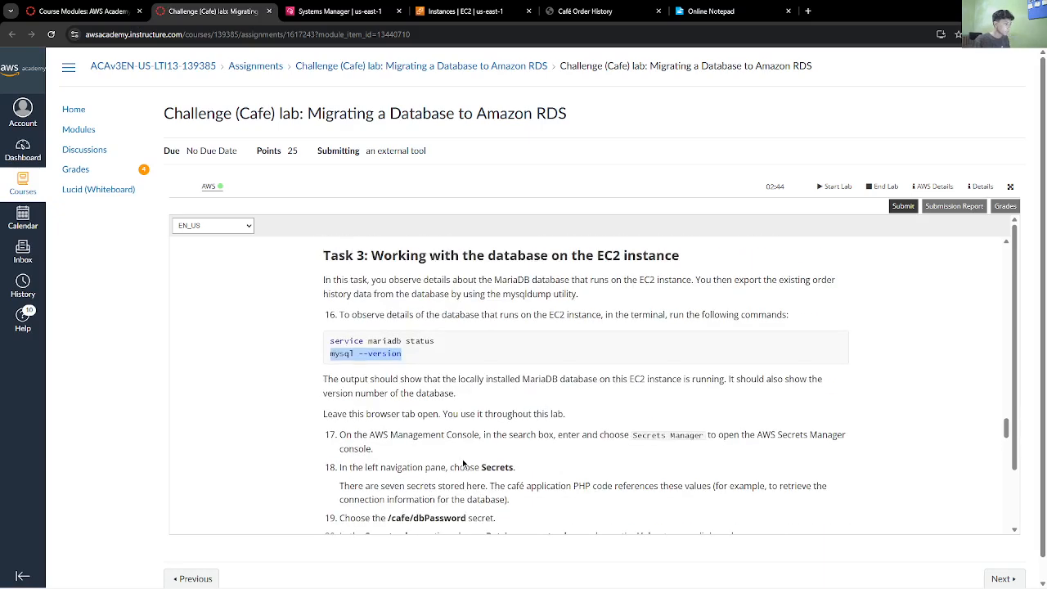
click(467, 450)
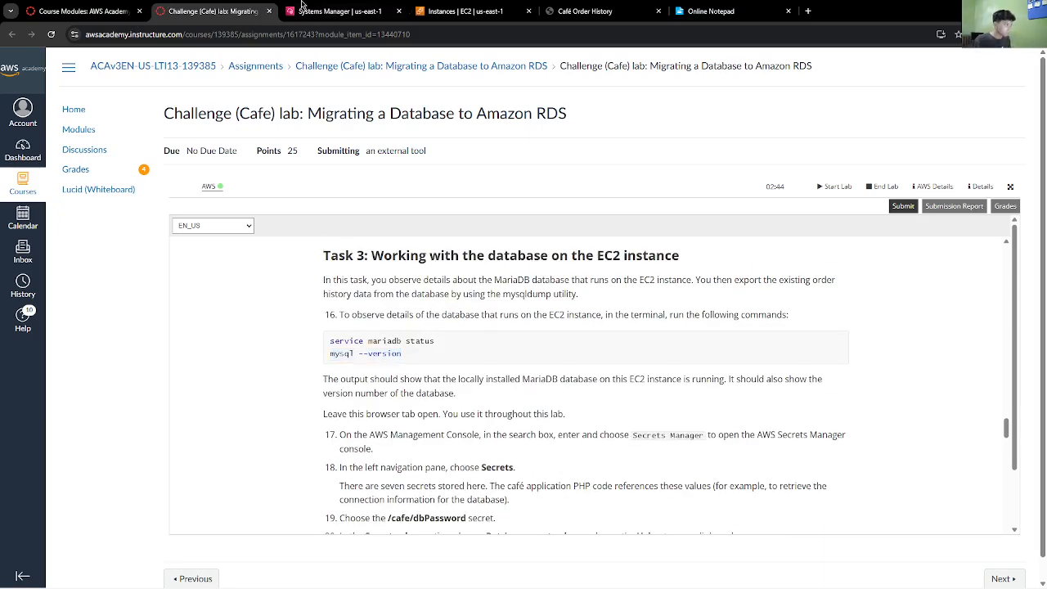
click(323, 7)
drag(442, 7, 306, 8)
click(178, 59)
text(se)
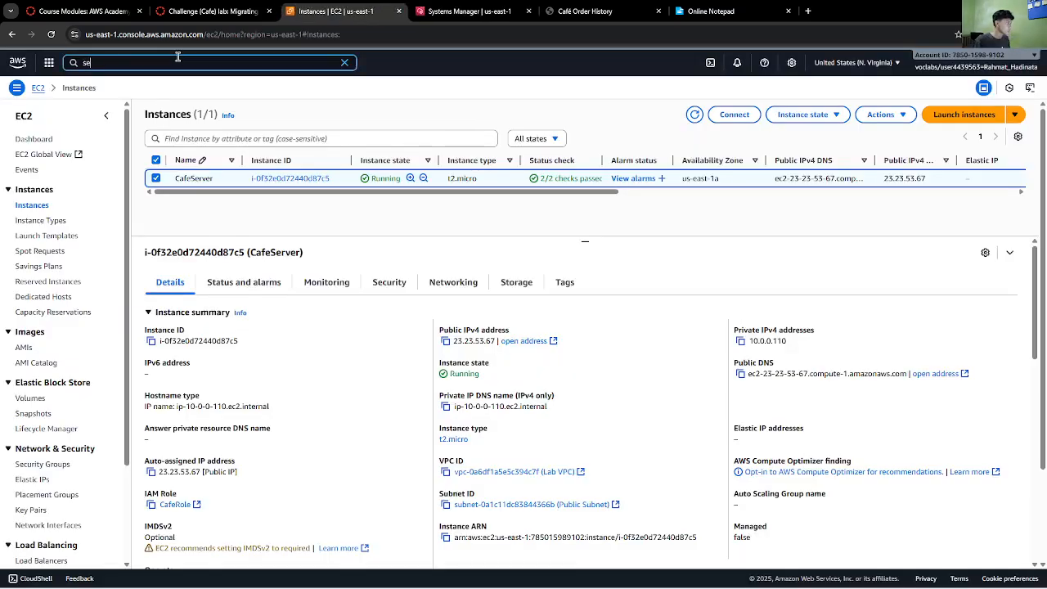
text(crets)
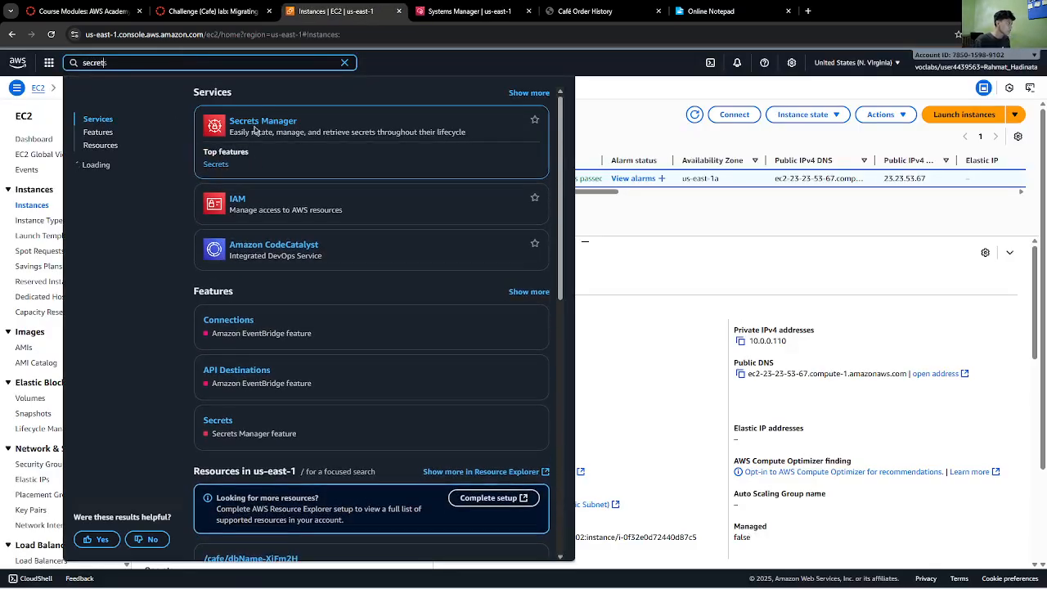
click(255, 126)
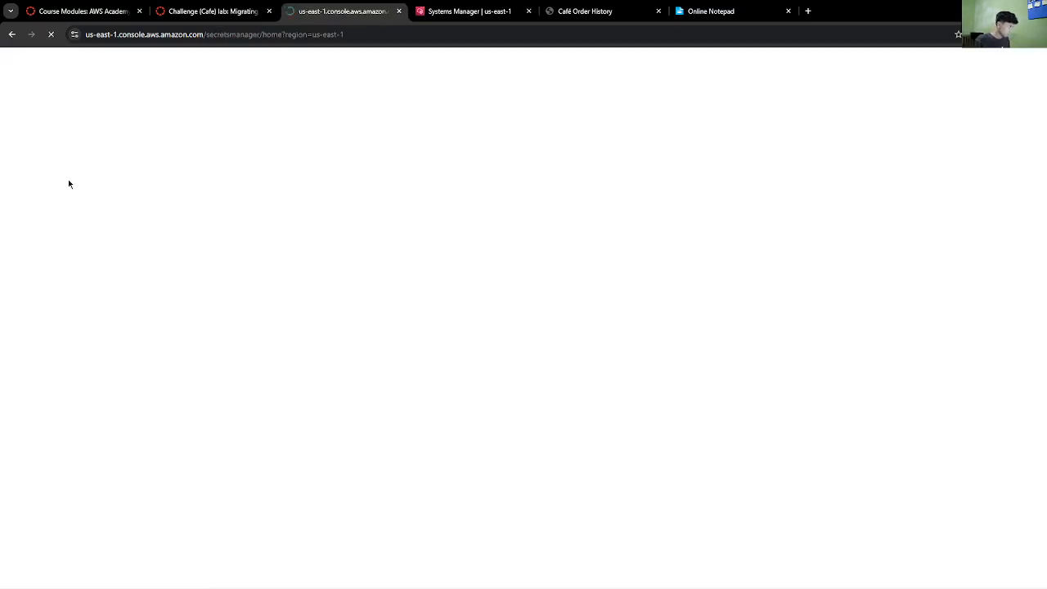
- Find the required secret's name in the lab guide and open the /cafe/dbPassword secret in Secrets Manager
click(213, 10)
scroll(594, 389, down, 2)
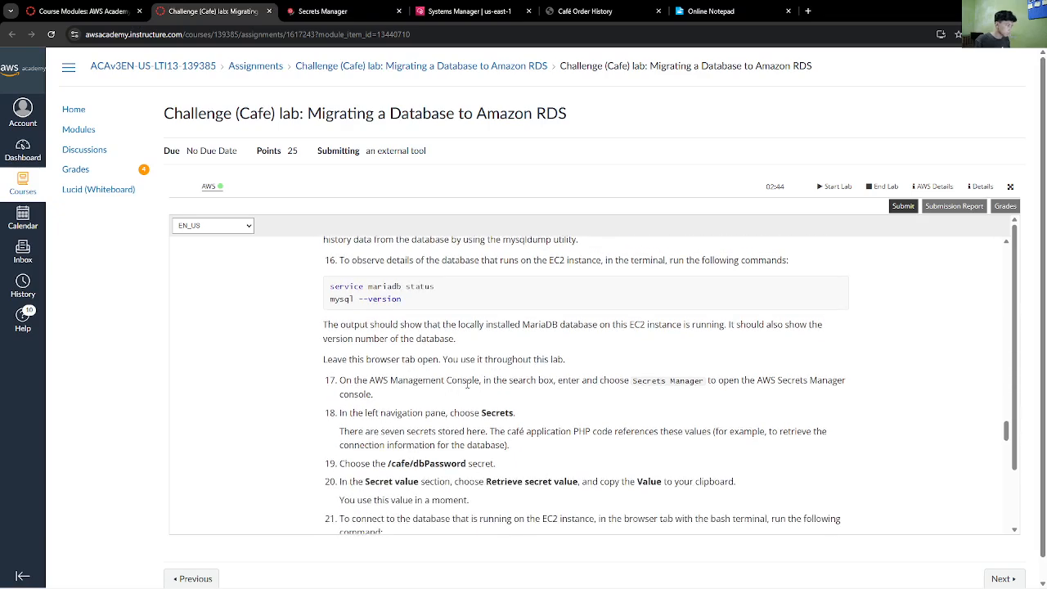
scroll(594, 389, down, 3)
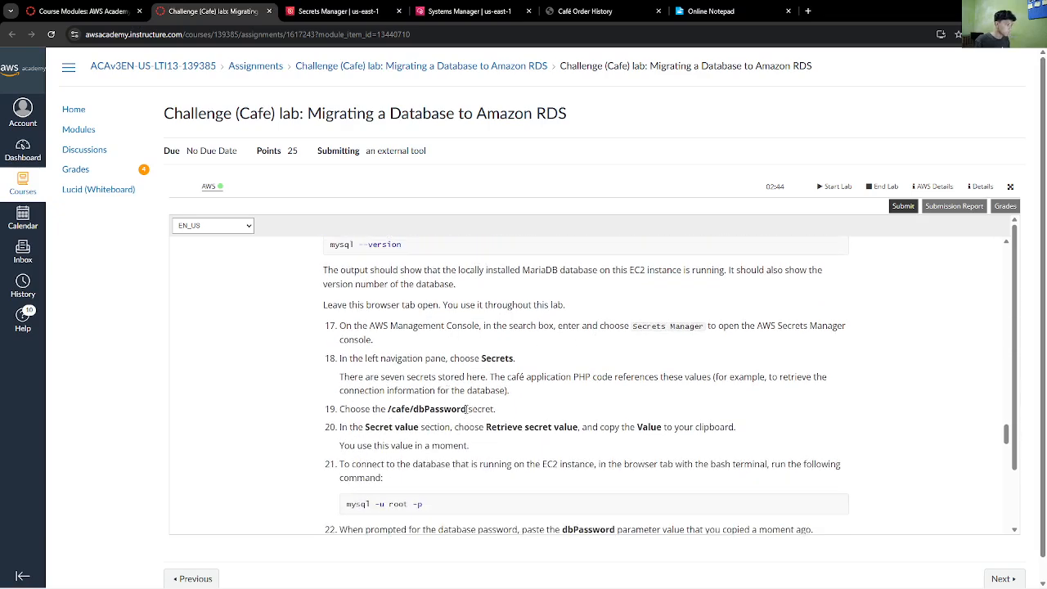
drag(466, 409, 387, 409)
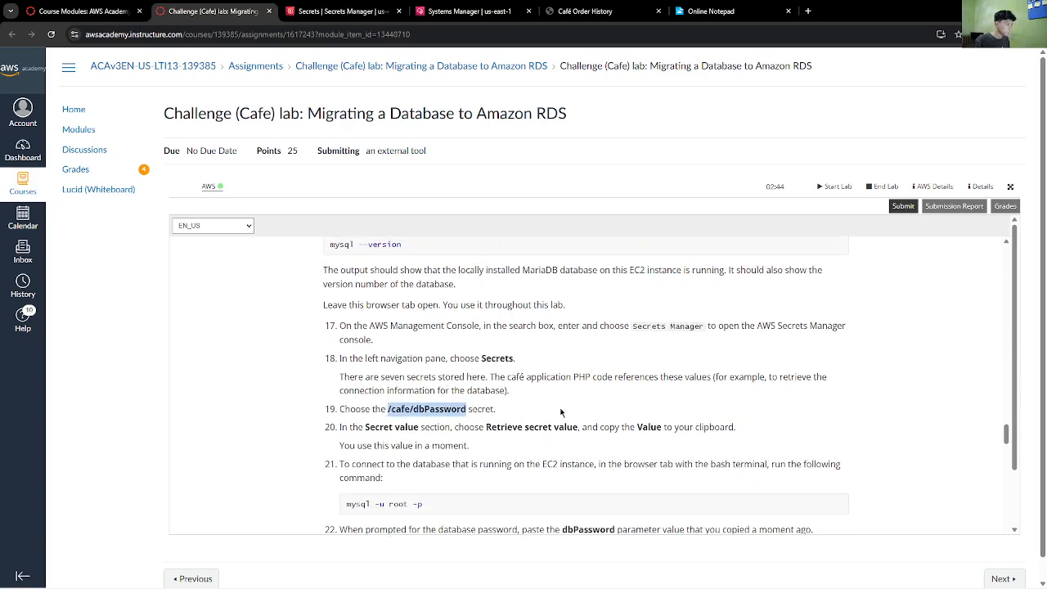
click(548, 379)
click(327, 11)
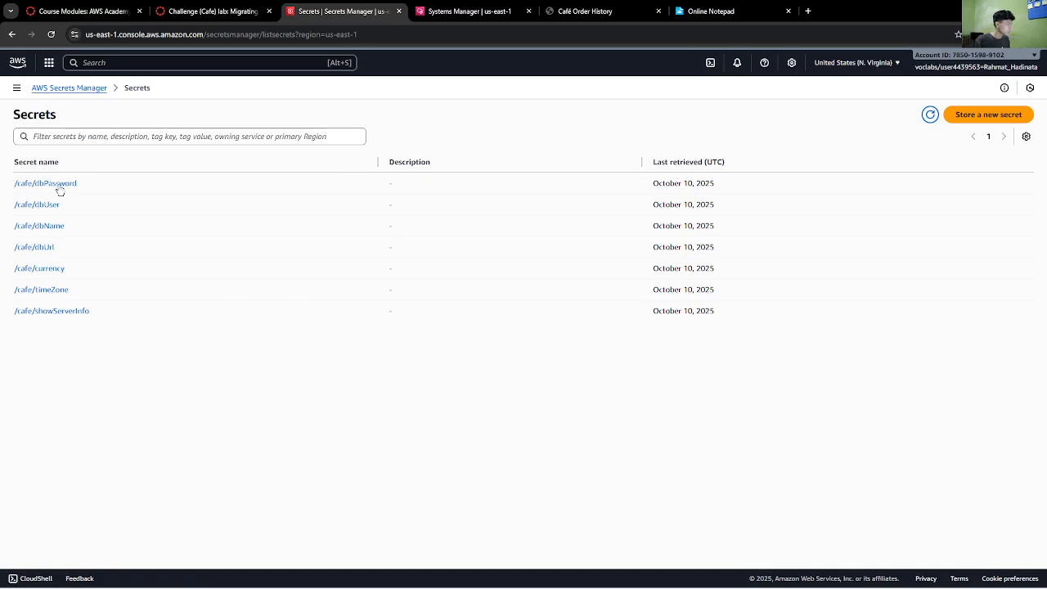
click(60, 186)
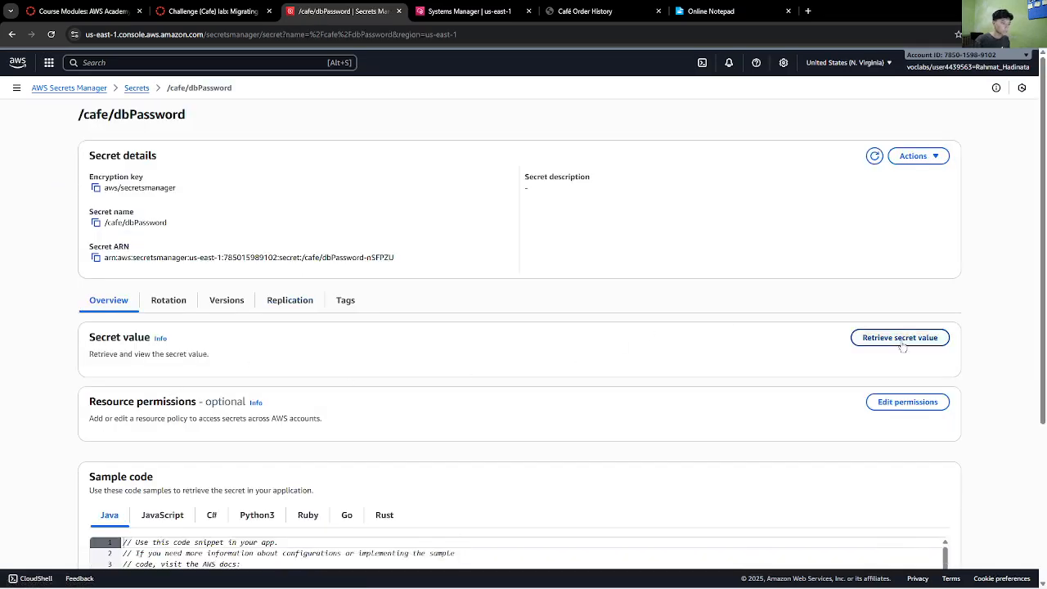
- Copy the mysql -u root -p command from the lab guide and run it in the Session Manager terminal
click(217, 12)
scroll(507, 328, down, 2)
drag(424, 341, 331, 344)
key(ctrl+c)
click(463, 10)
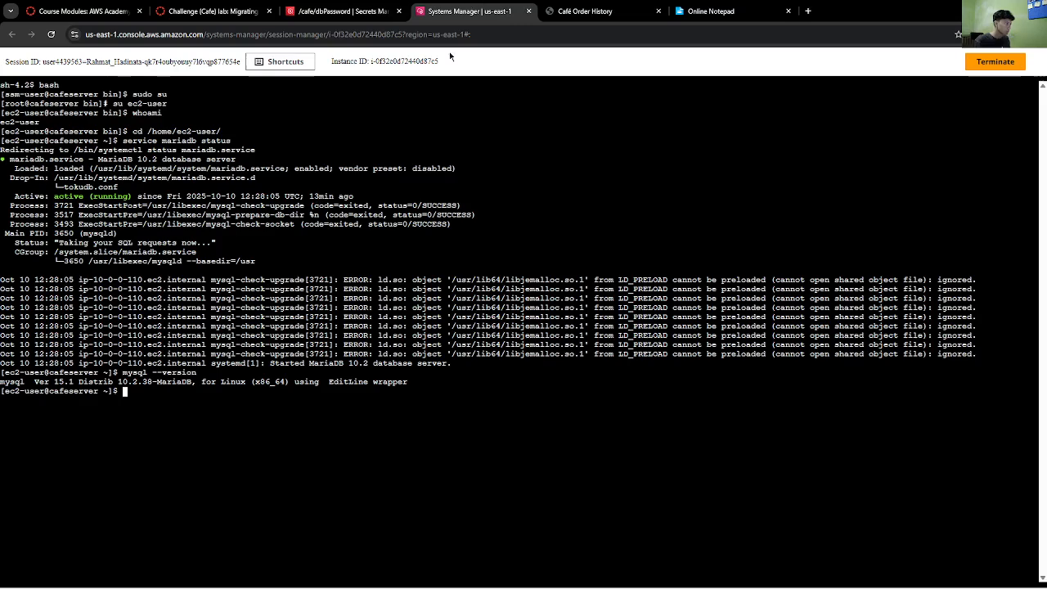
right_click(244, 404)
click(301, 260)
key(Return)
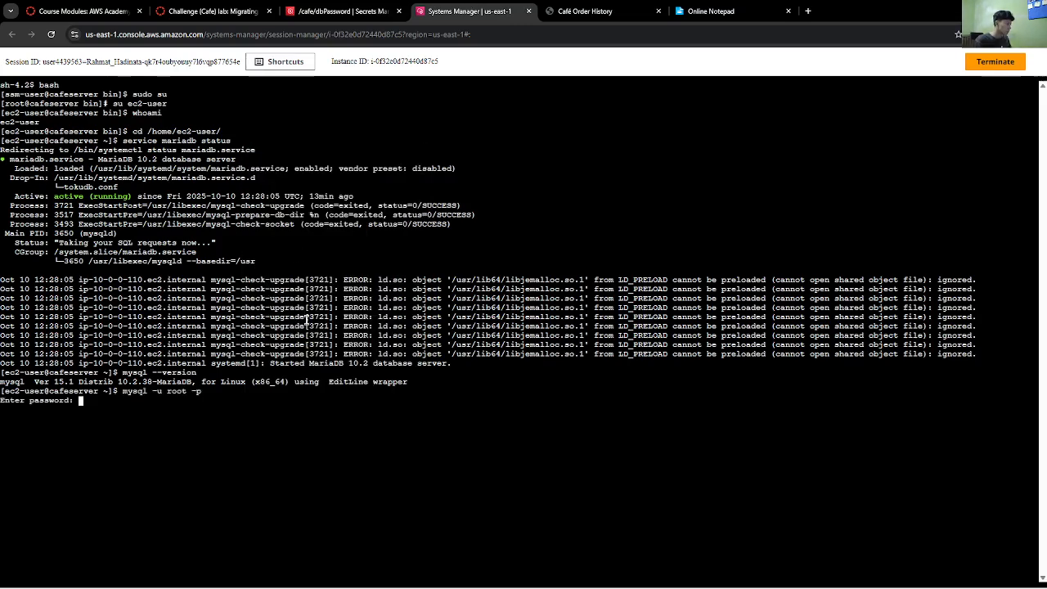
- Retrieve the /cafe/dbPassword secret value, copy it and close the bookmark pop-up
click(353, 10)
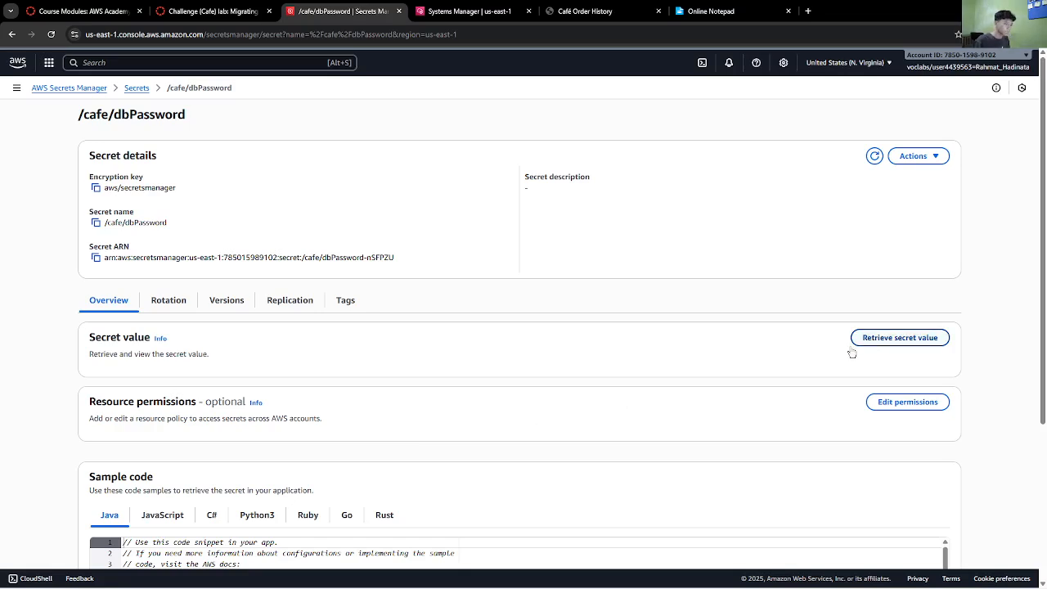
click(877, 338)
drag(155, 413, 75, 409)
key(ctrl+c)
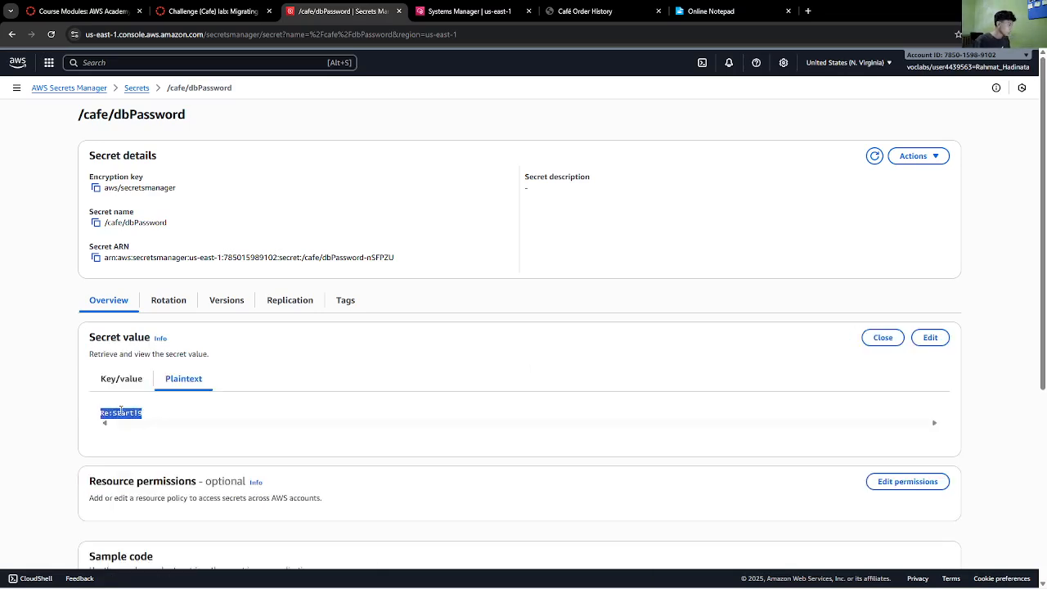
key(ctrl+d)
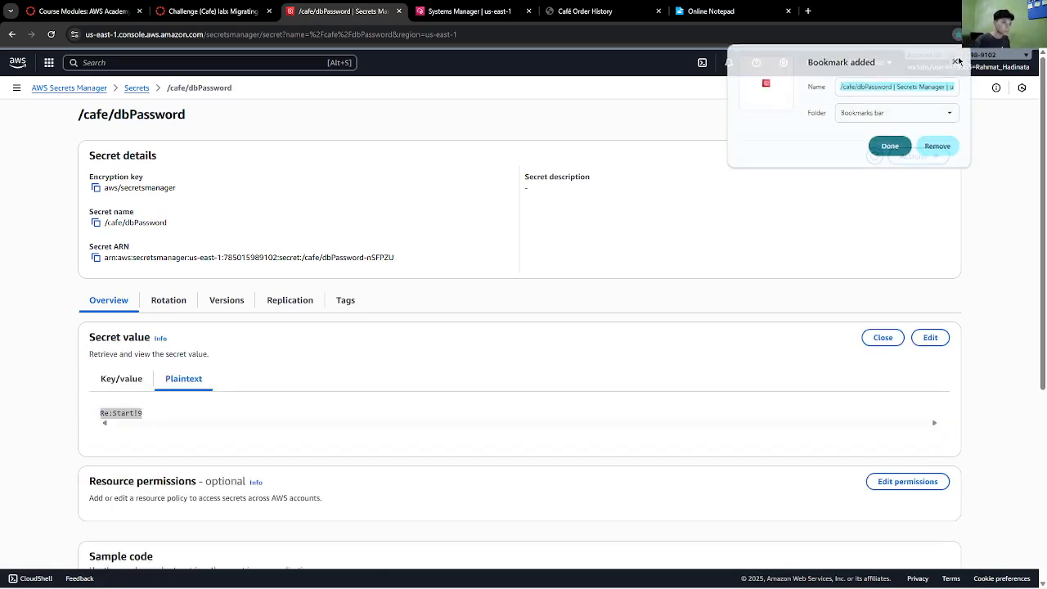
click(958, 57)
- Add a line labelled "pass /cafe/dbpassword/:" to the Online Notepad note and paste the copied database password after it
click(710, 10)
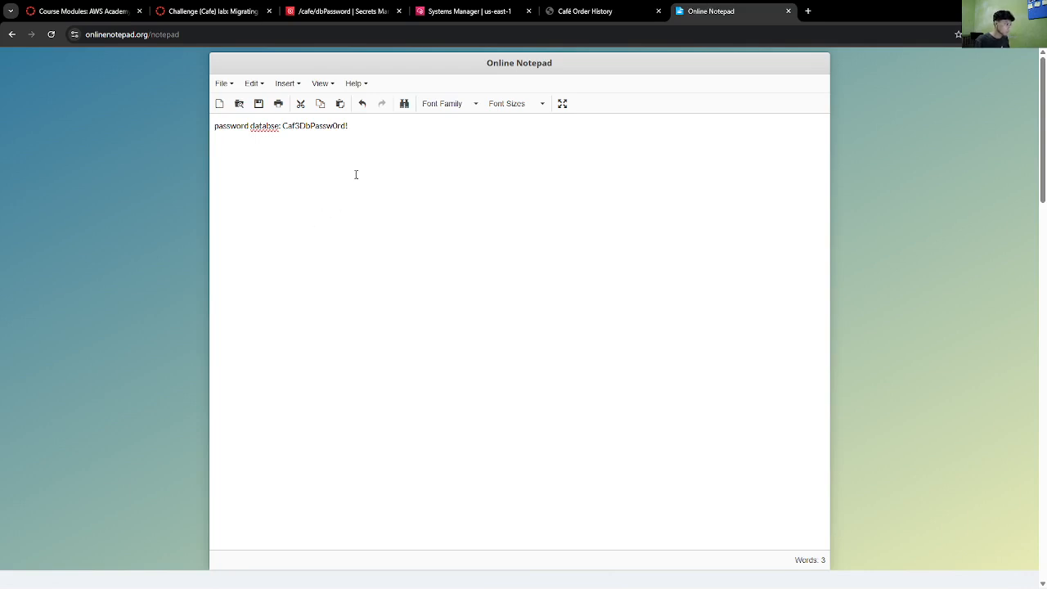
text(/cafe/dbpassword/:)
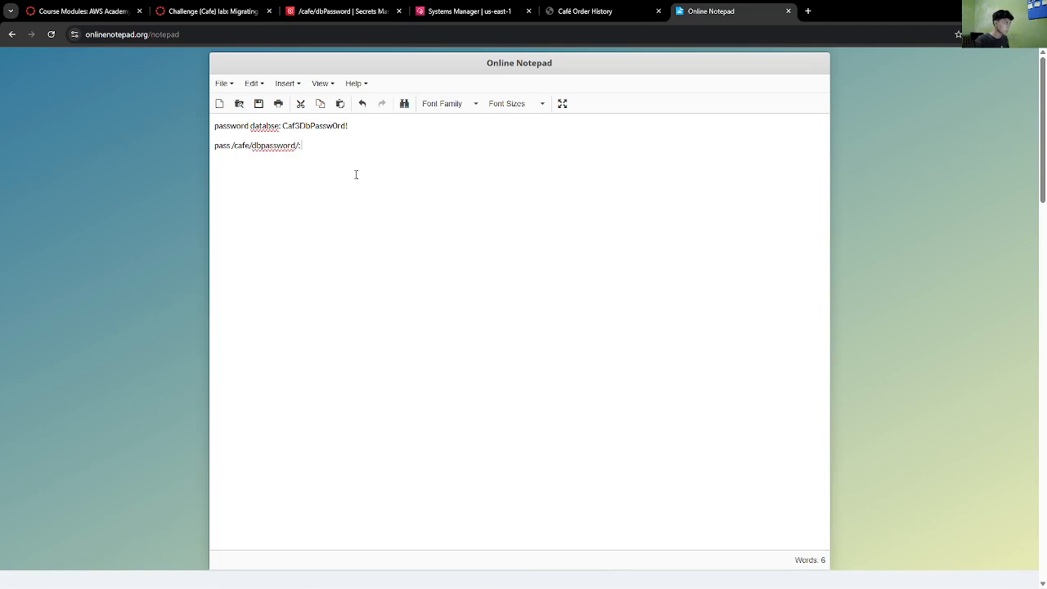
key(ctrl+v)
click(344, 11)
click(712, 10)
- Copy the database password from the note and enter it at the terminal's password prompt to log in to MariaDB
drag(364, 145, 306, 145)
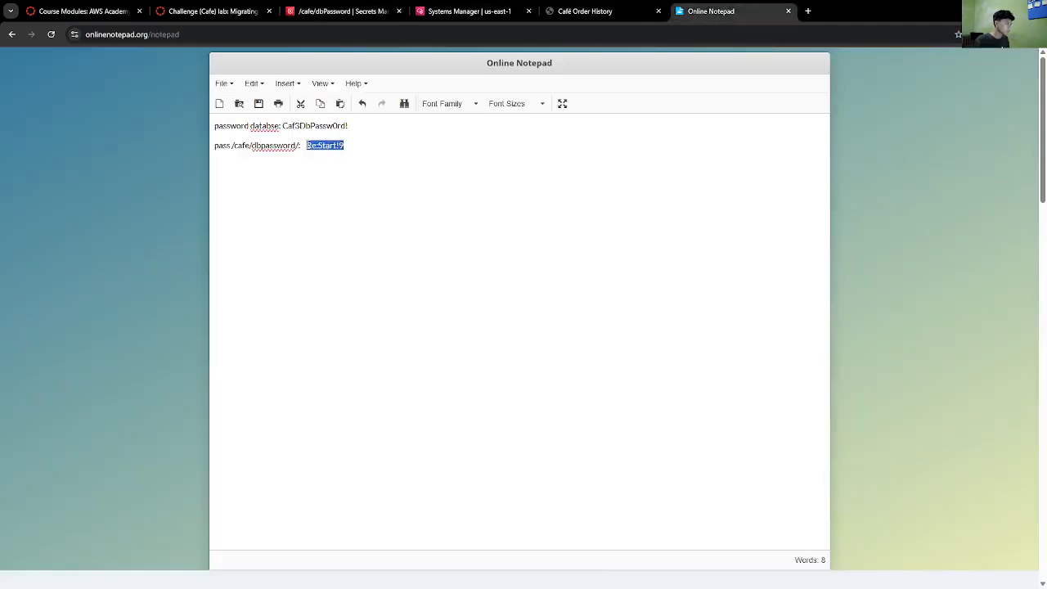
click(470, 10)
right_click(133, 424)
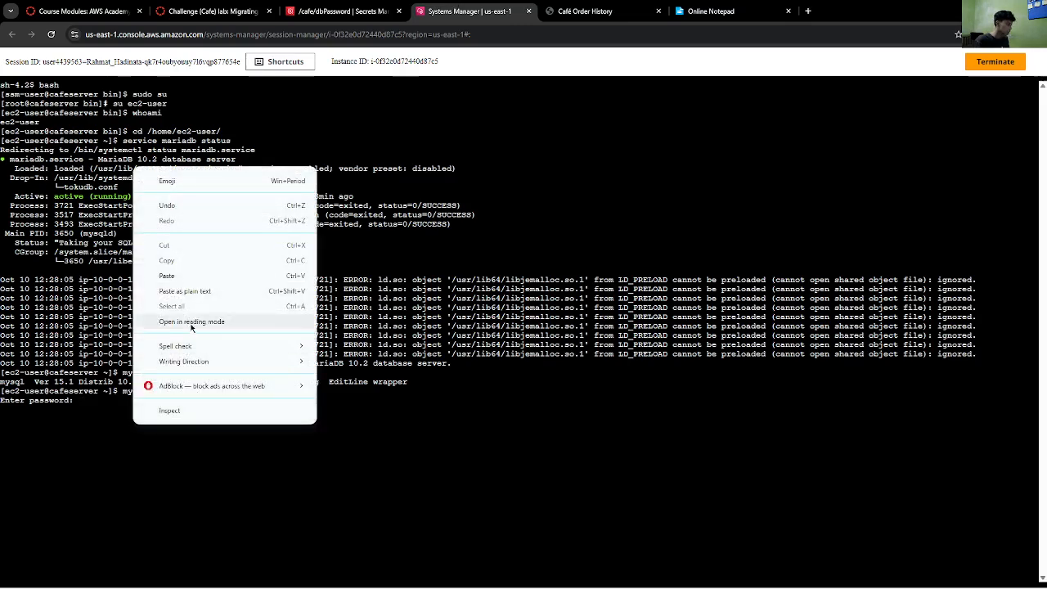
click(193, 275)
key(Return)
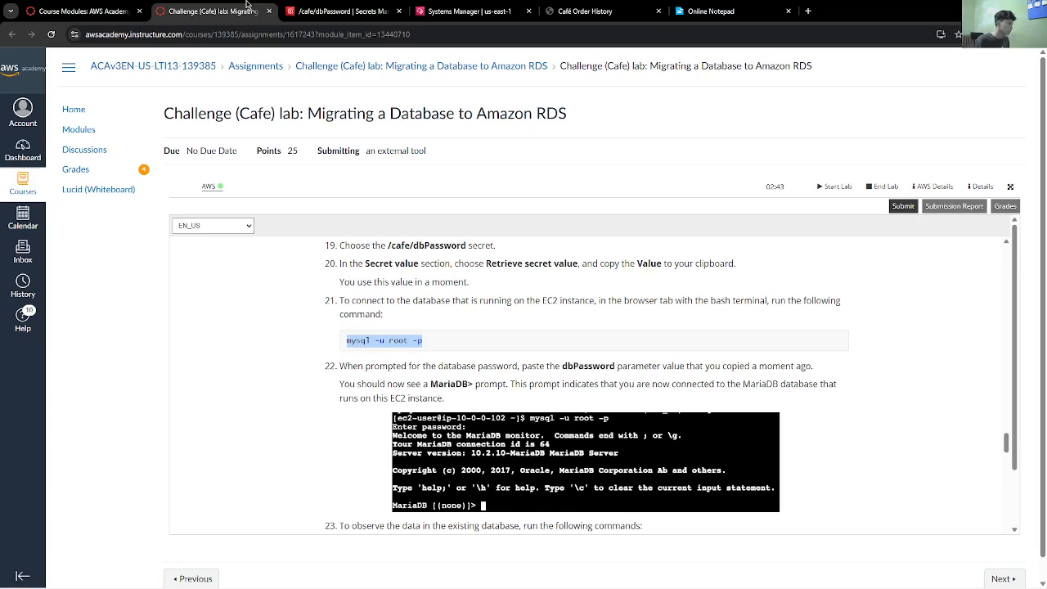
- Copy show databases; from the lab guide, place the terminal tab beside the guide, run the command in MariaDB and check the listed databases
click(211, 11)
scroll(464, 426, down, 3)
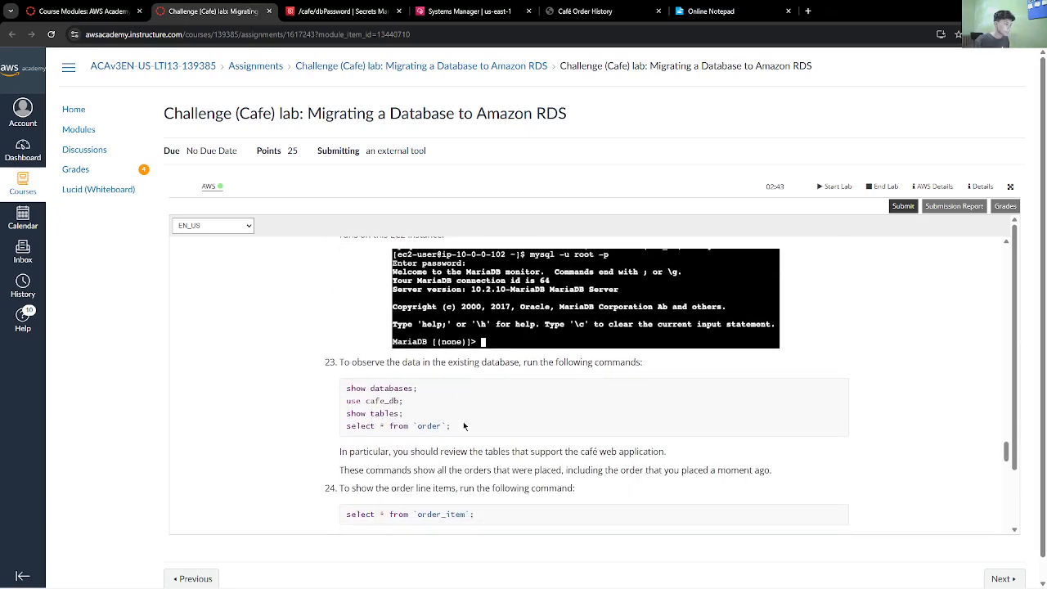
drag(459, 424, 444, 389)
key(ctrl+c)
click(381, 409)
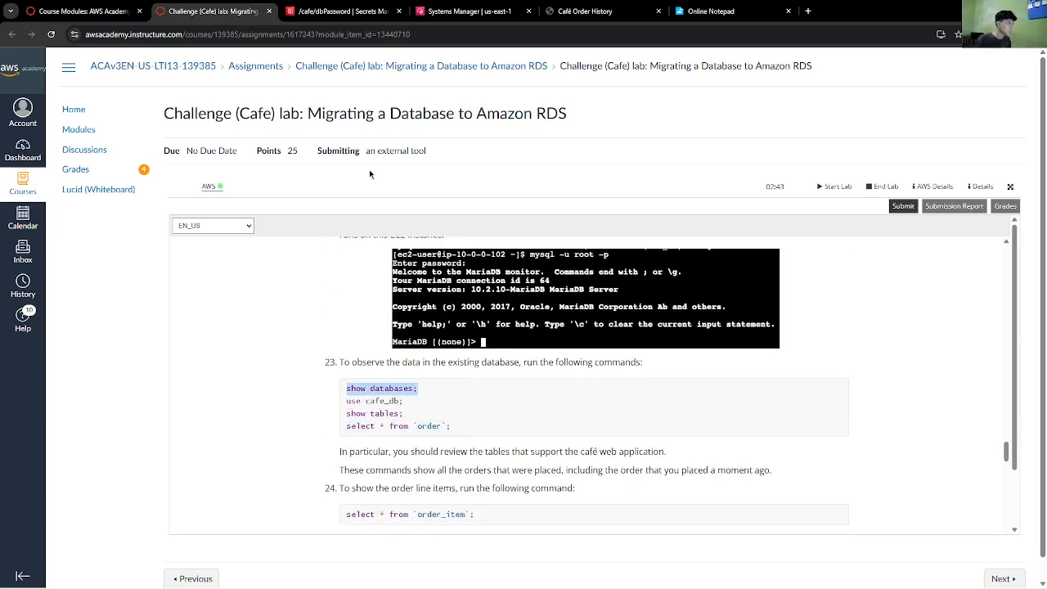
click(337, 11)
drag(443, 8, 368, 11)
right_click(188, 513)
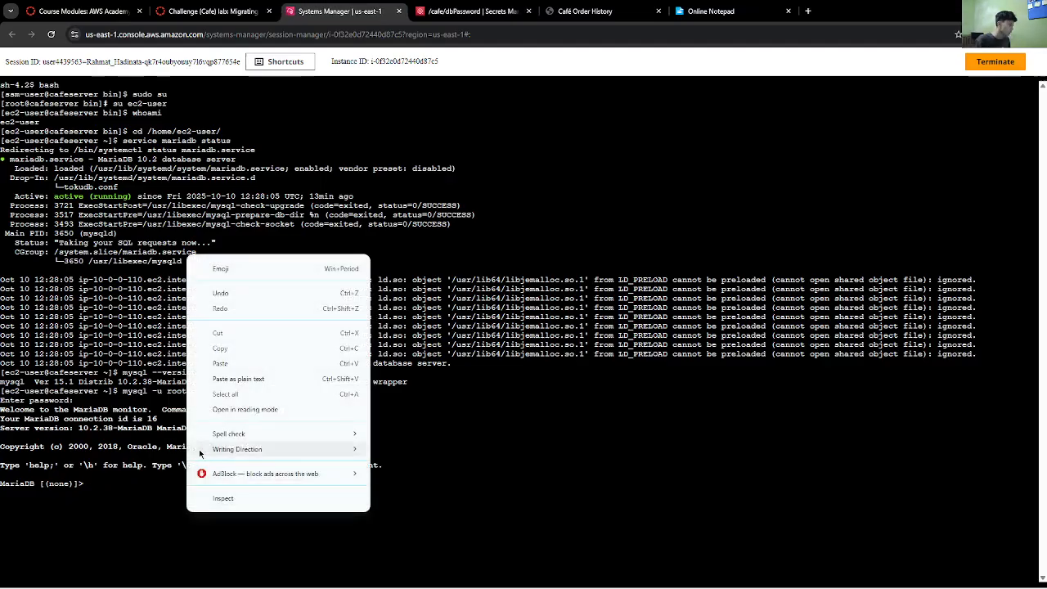
click(220, 363)
key(Return)
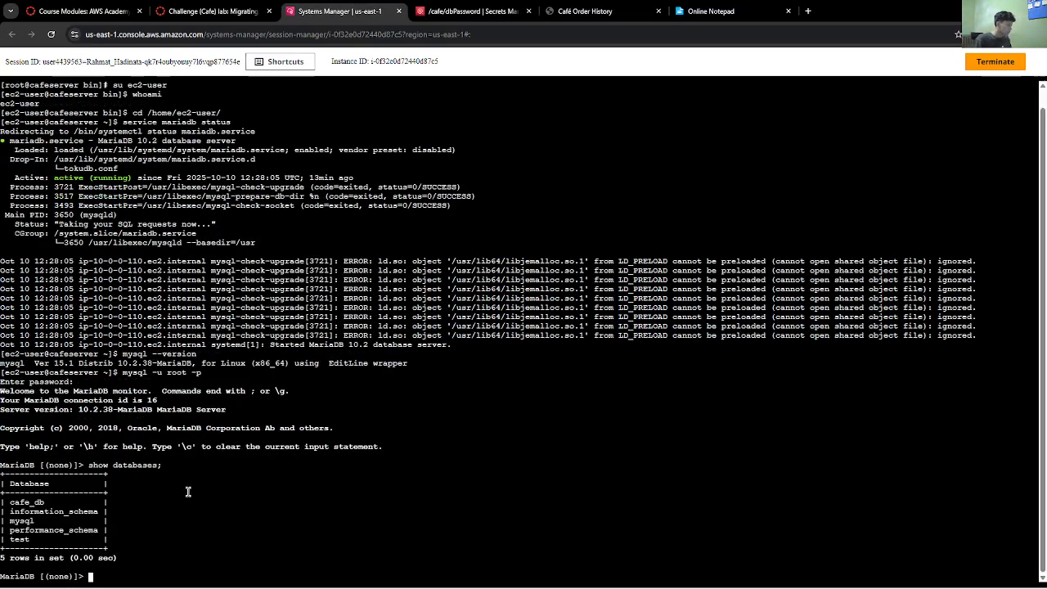
double_click(35, 502)
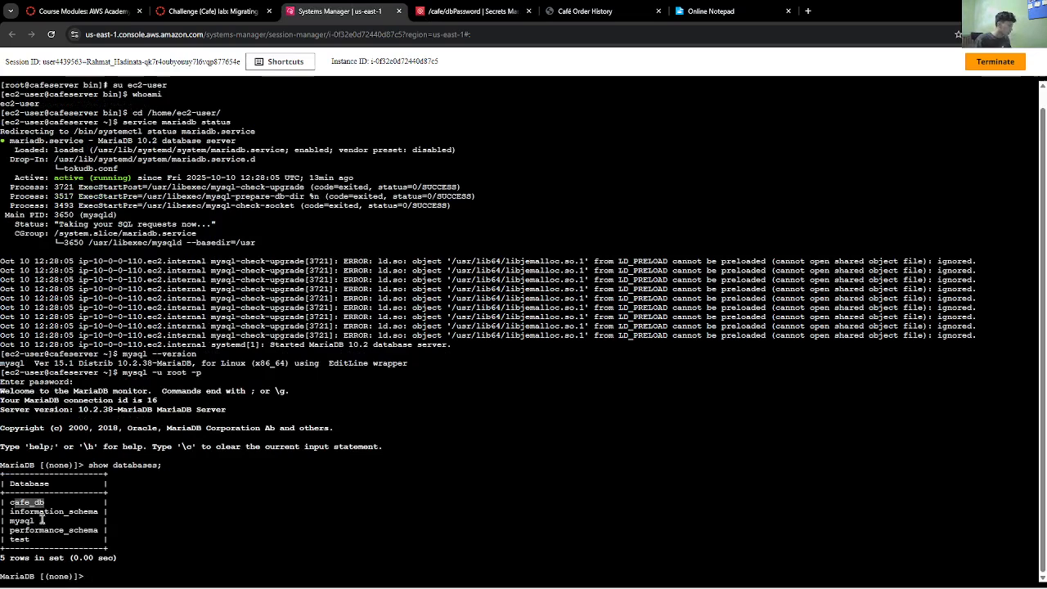
double_click(22, 521)
- Copy use cafe_db; from the lab guide and run it in the MariaDB session
click(208, 10)
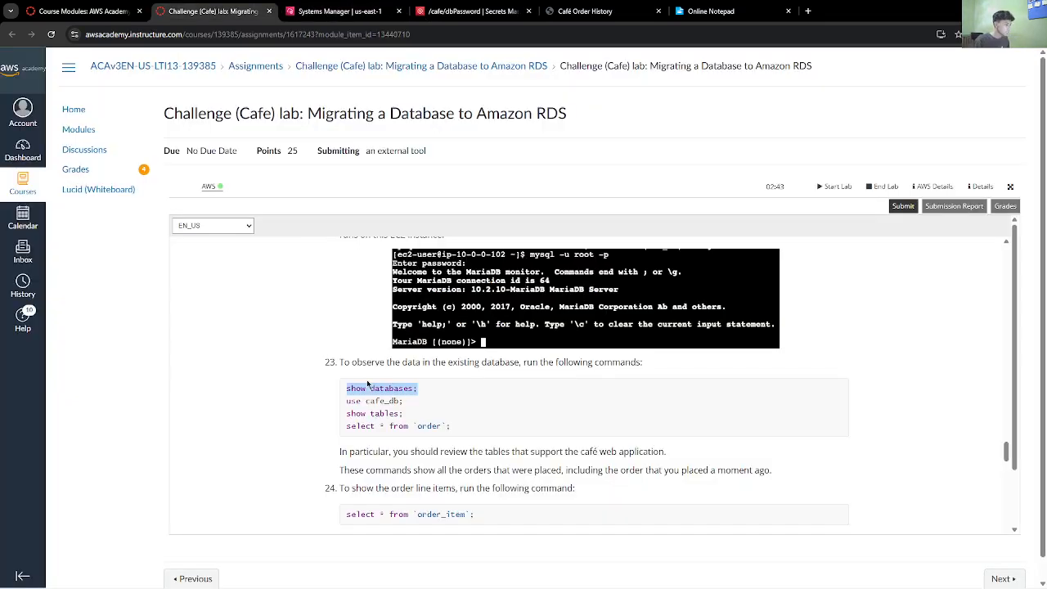
drag(404, 400, 342, 404)
key(ctrl+c)
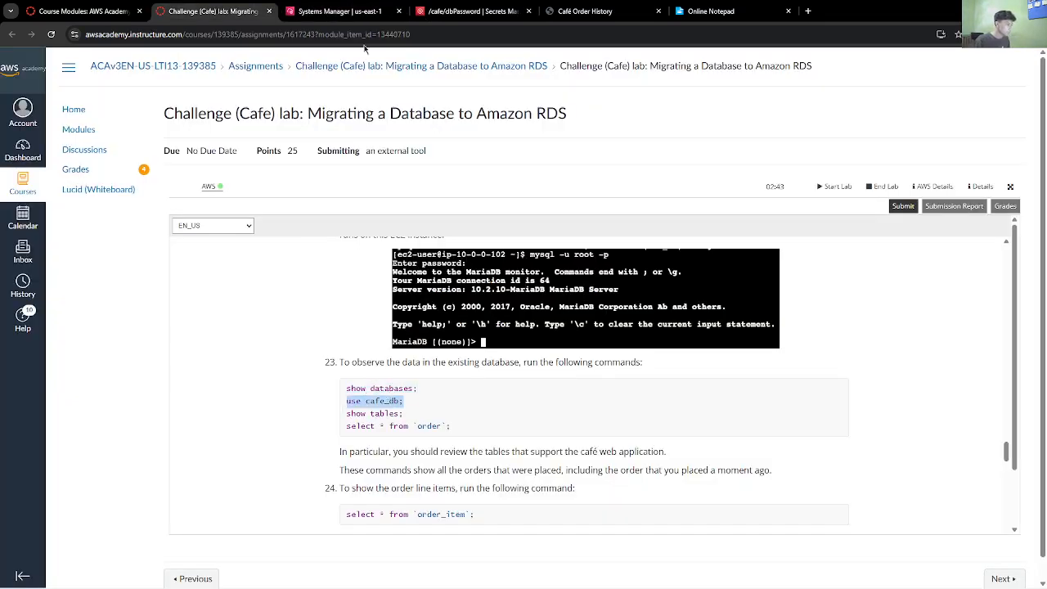
click(340, 10)
right_click(232, 528)
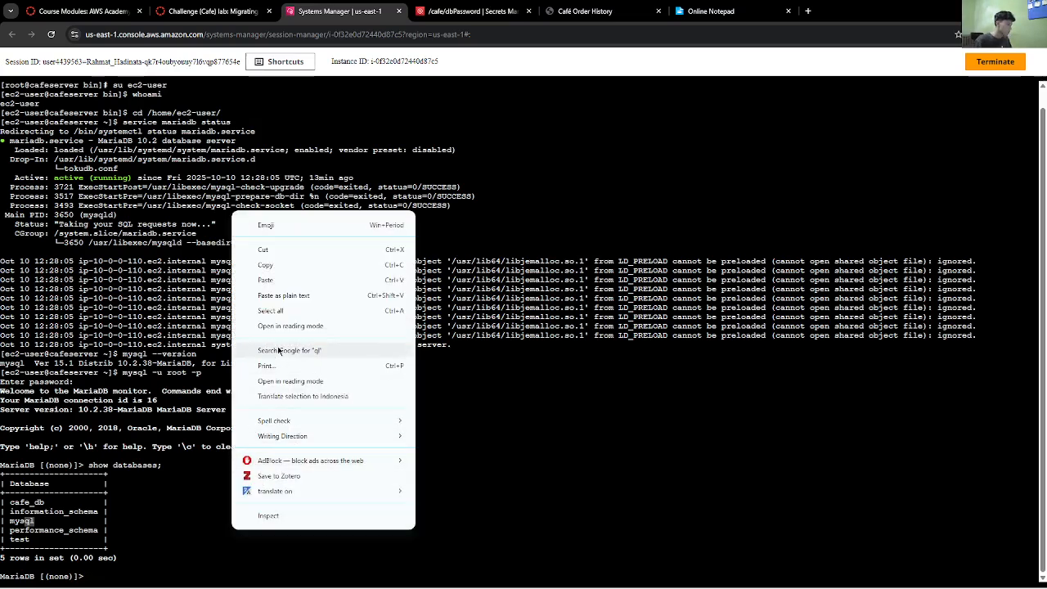
click(266, 280)
key(Return)
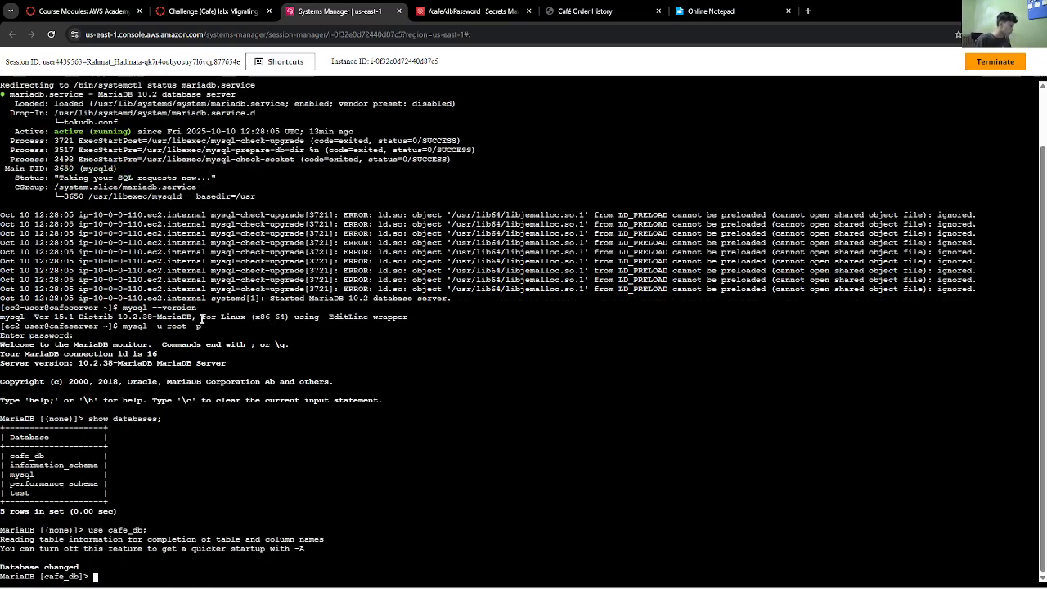
- Try to copy show tables; from the lab guide and run it in the MariaDB session
click(208, 11)
drag(404, 413, 347, 413)
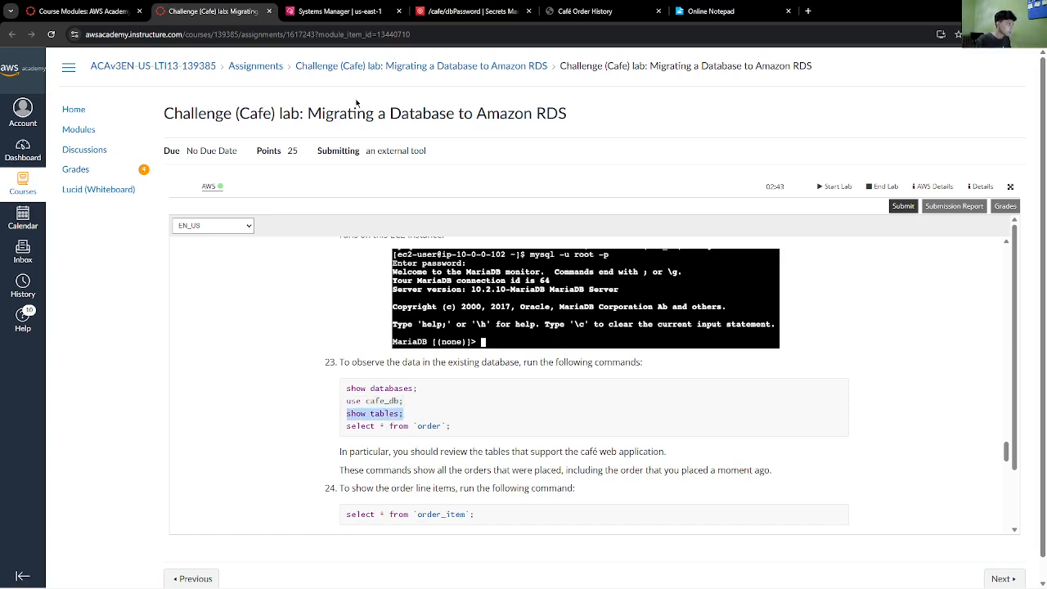
click(336, 10)
right_click(237, 548)
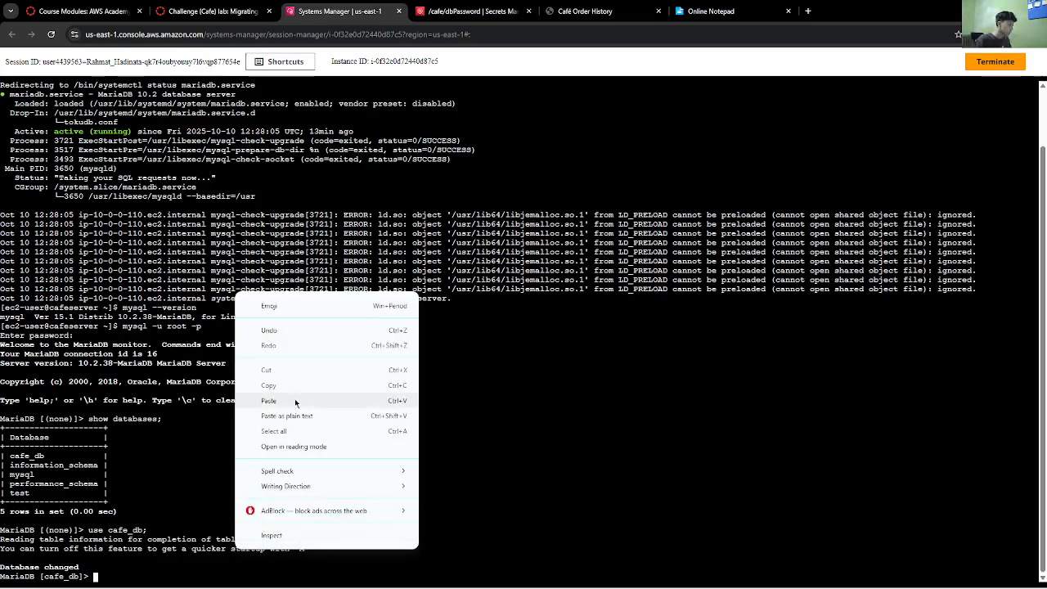
click(294, 400)
key(Return)
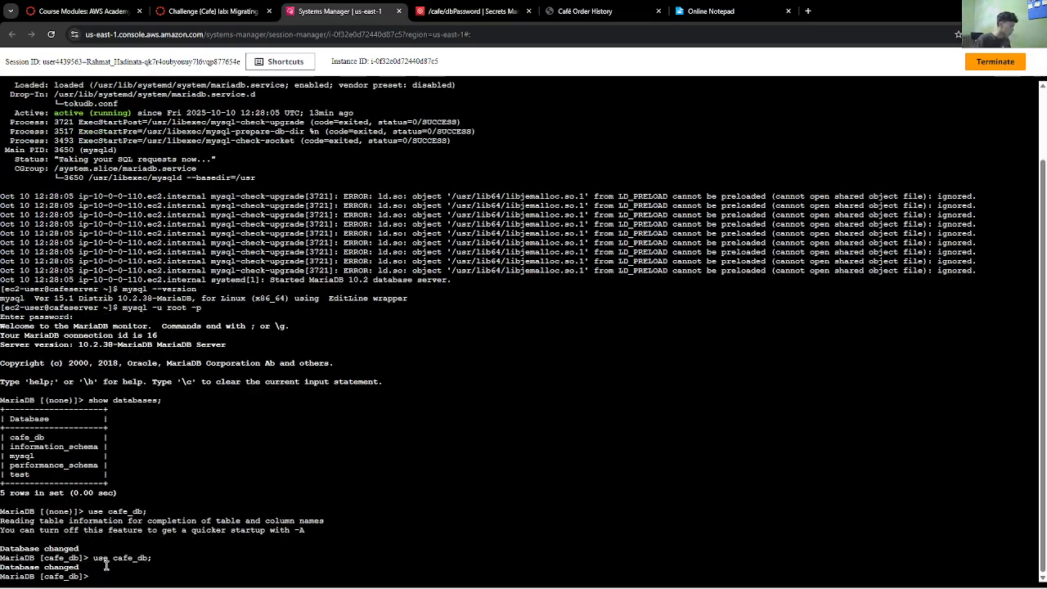
- Copy show tables; from the lab guide, run it in the MariaDB session and check the listed cafe_db tables
click(213, 11)
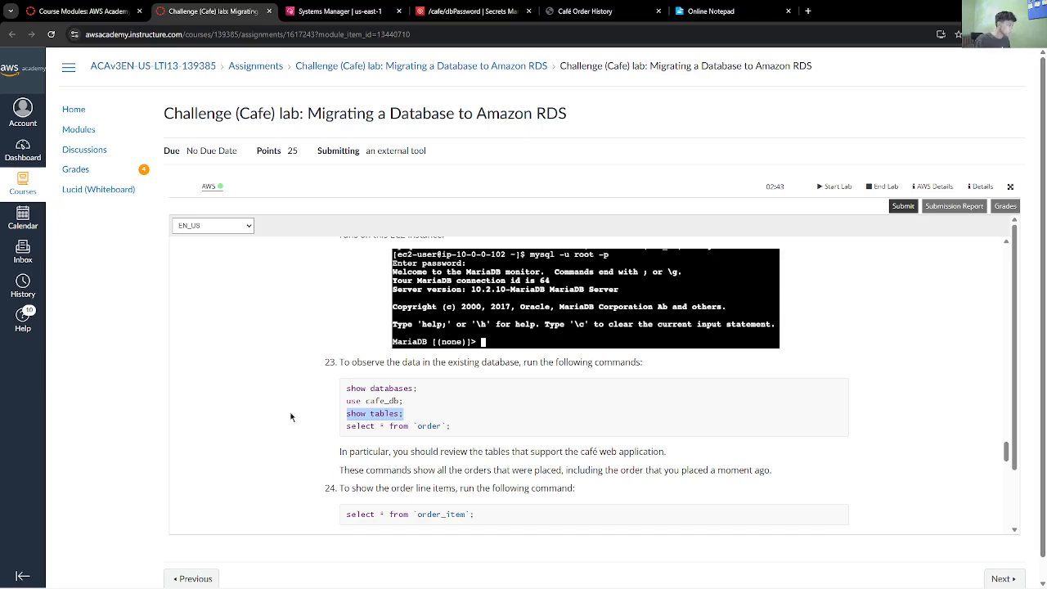
right_click(395, 416)
click(434, 247)
click(335, 11)
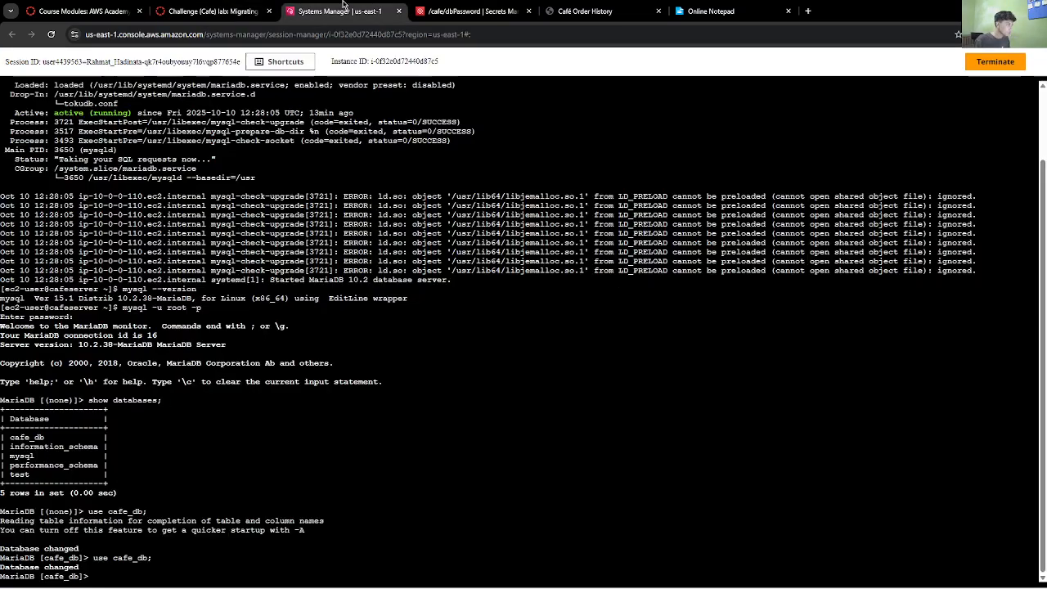
right_click(324, 566)
click(371, 414)
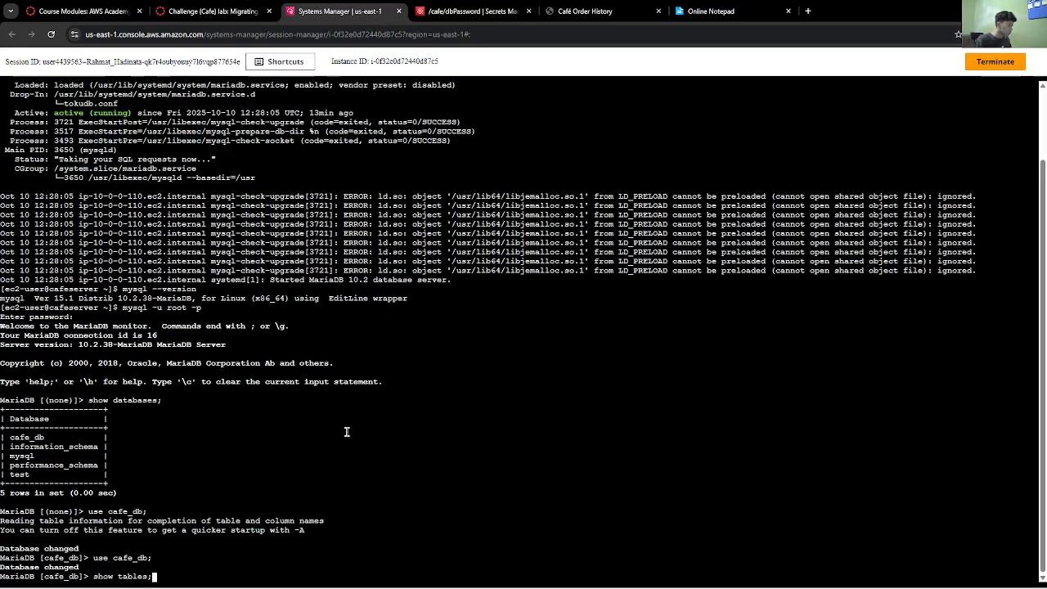
key(Return)
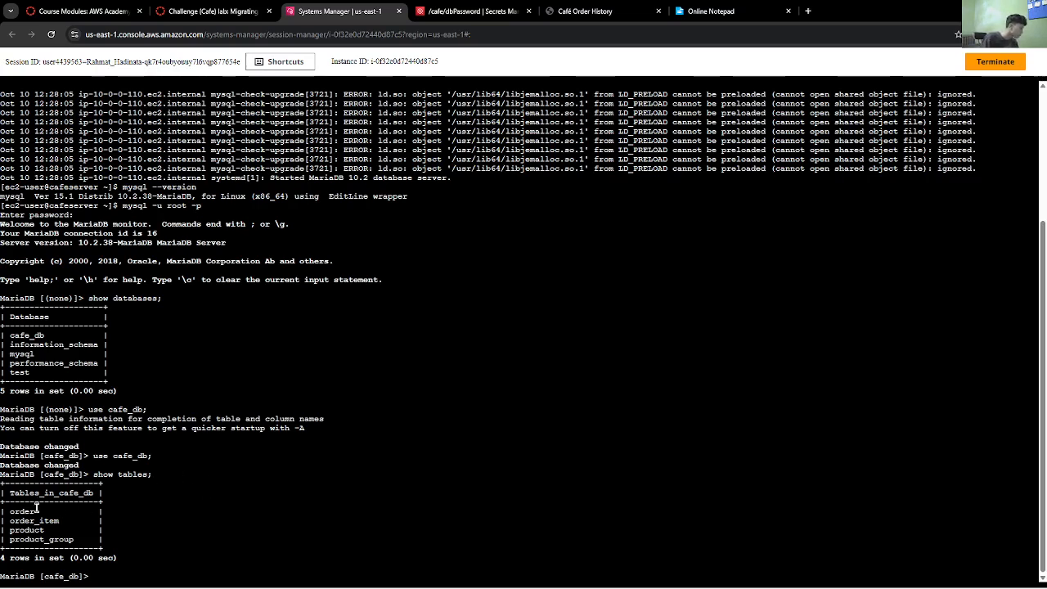
drag(36, 506, 59, 520)
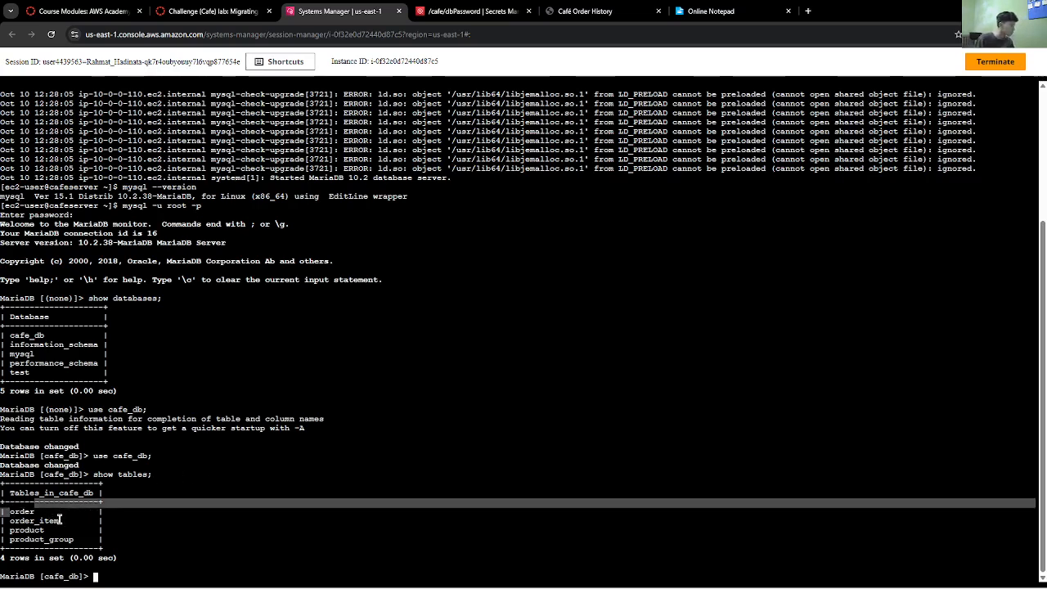
- Copy select * from `order`; from the lab guide, run it in MariaDB and review the returned order rows
click(213, 11)
drag(452, 429, 339, 439)
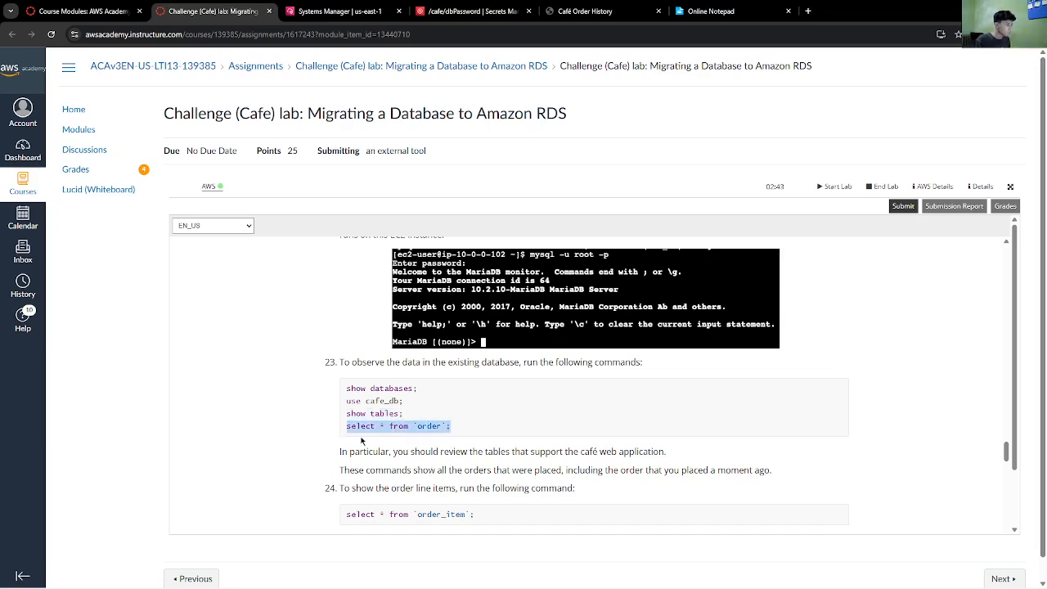
click(340, 10)
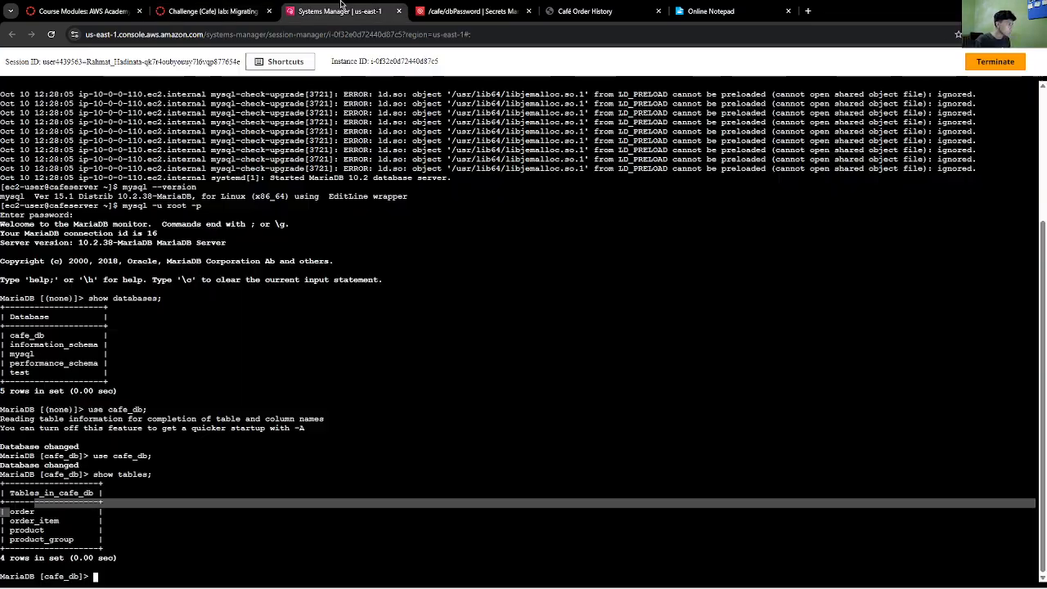
right_click(221, 562)
click(267, 310)
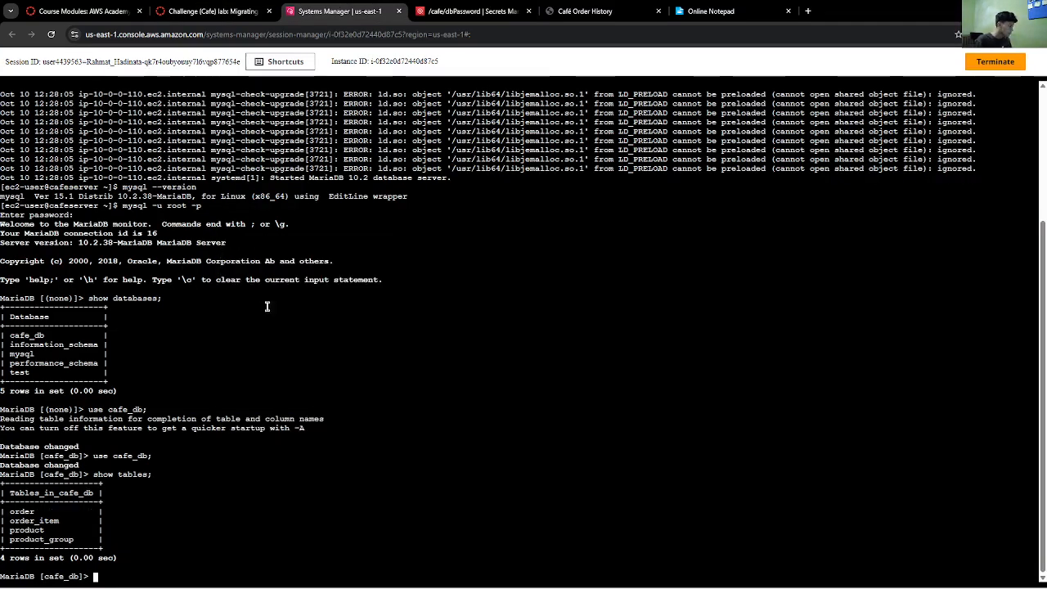
key(Return)
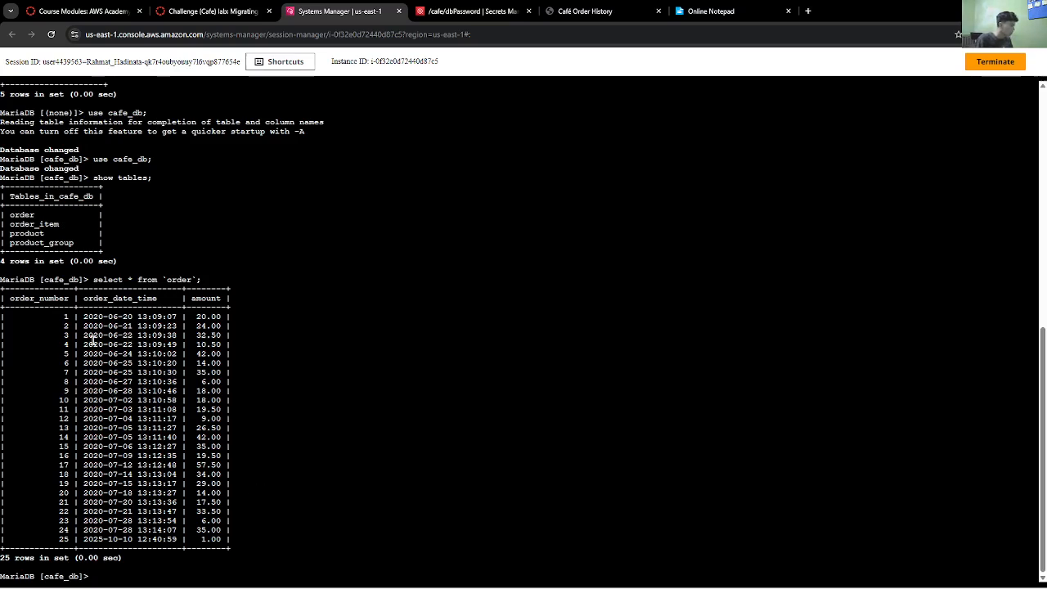
drag(62, 312, 88, 394)
click(100, 373)
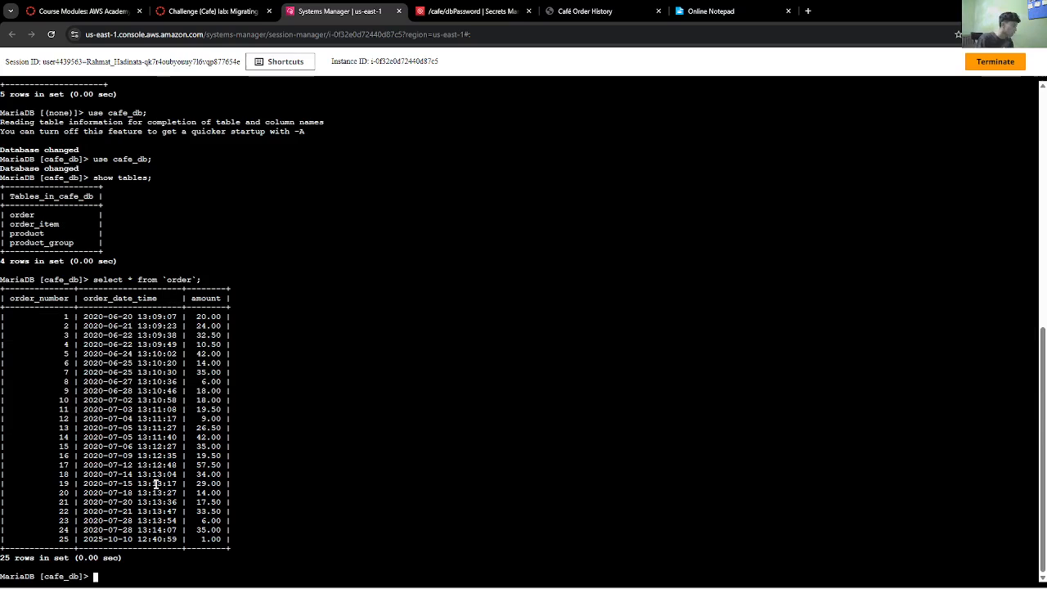
drag(220, 531, 9, 309)
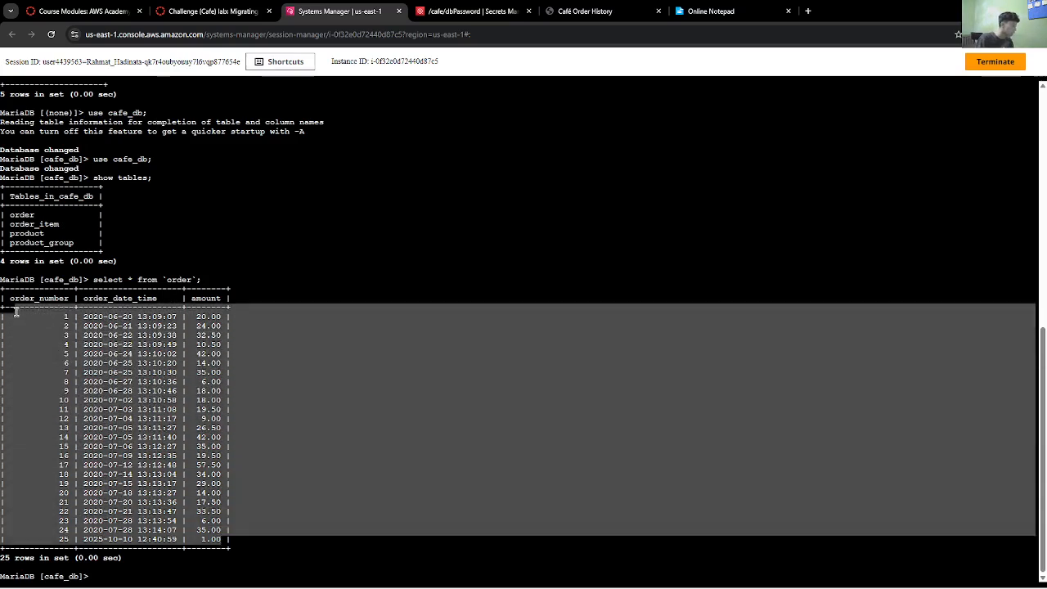
click(70, 329)
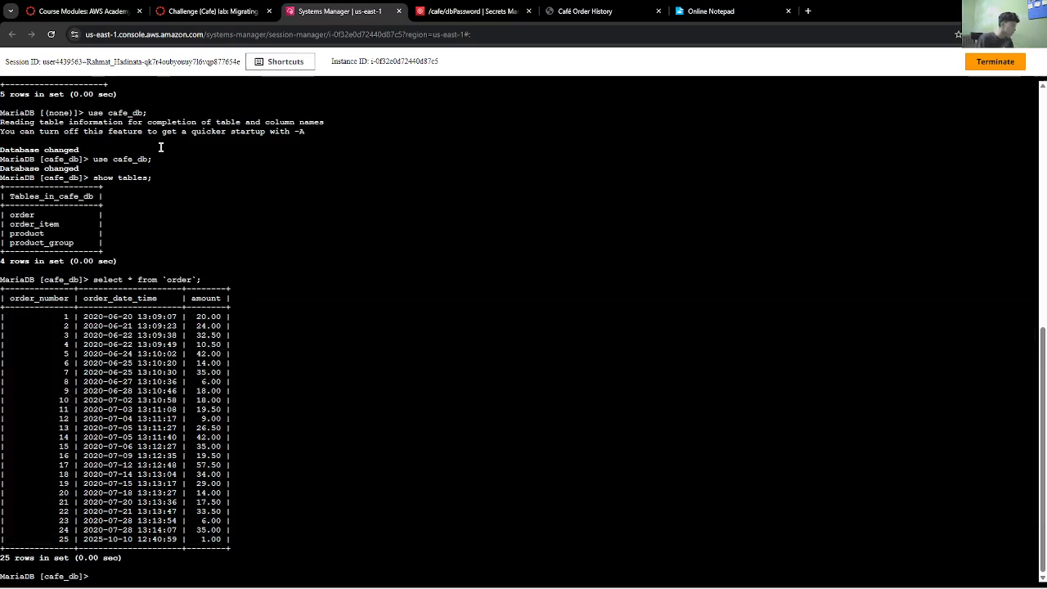
- Copy select * from `order_item`; from step 24 of the lab guide and run it in the MariaDB session
click(212, 10)
scroll(423, 399, down, 1)
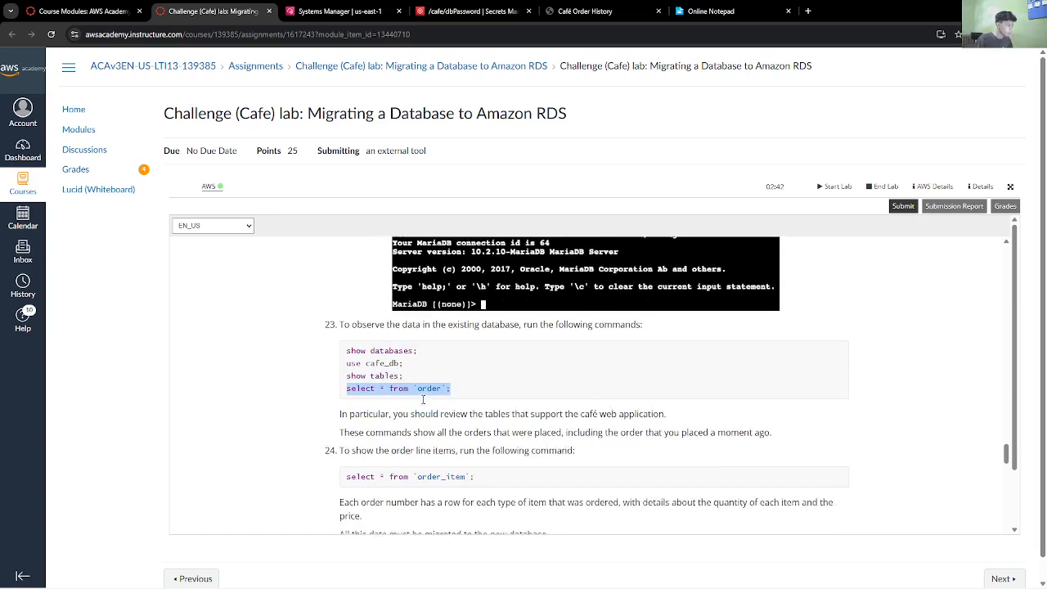
scroll(423, 399, down, 2)
drag(475, 405, 339, 408)
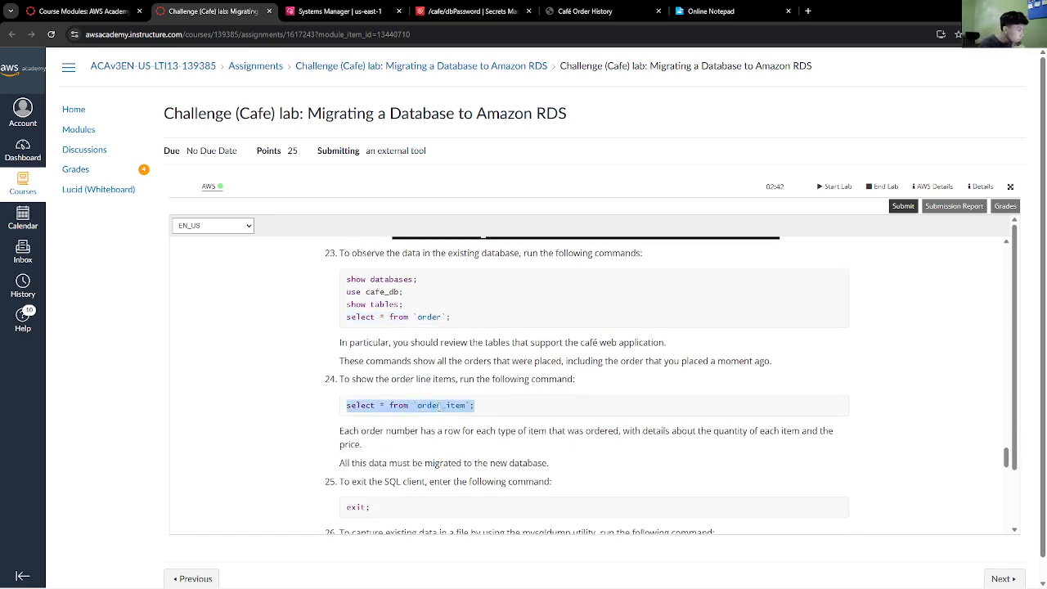
click(327, 11)
right_click(331, 474)
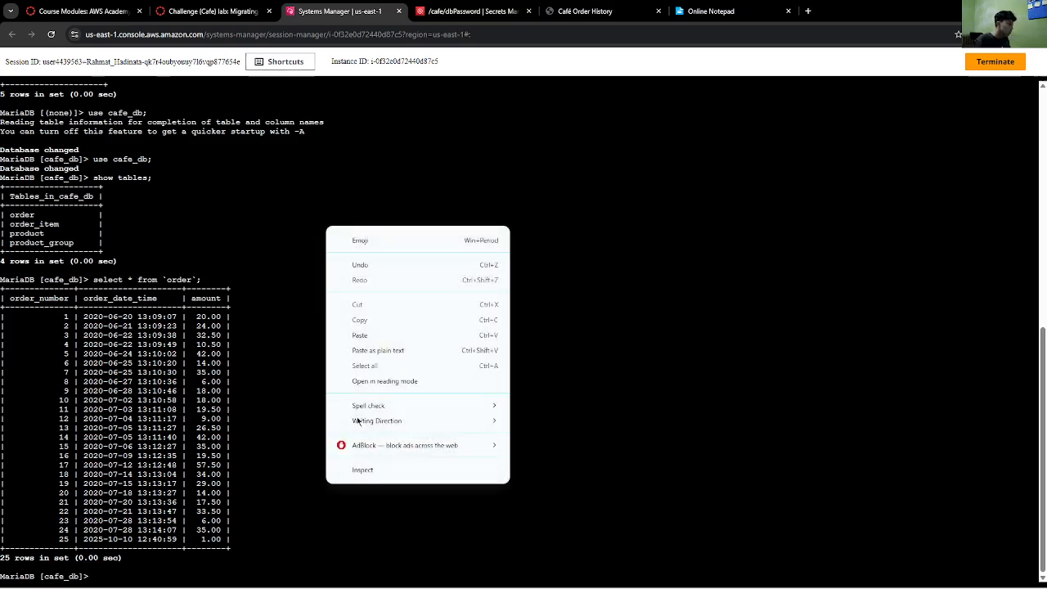
click(380, 339)
key(Return)
- Examine the order_item output, including its columns, the amount values and the first order's row
scroll(262, 474, up, 5)
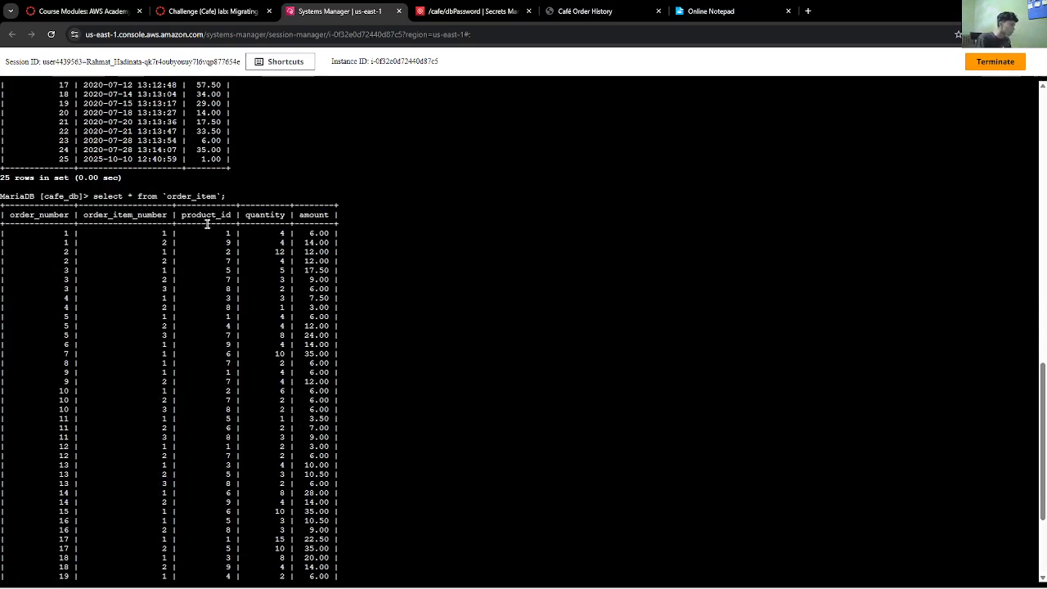
scroll(262, 231, down, 5)
scroll(253, 248, up, 5)
scroll(273, 226, down, 5)
scroll(318, 264, up, 5)
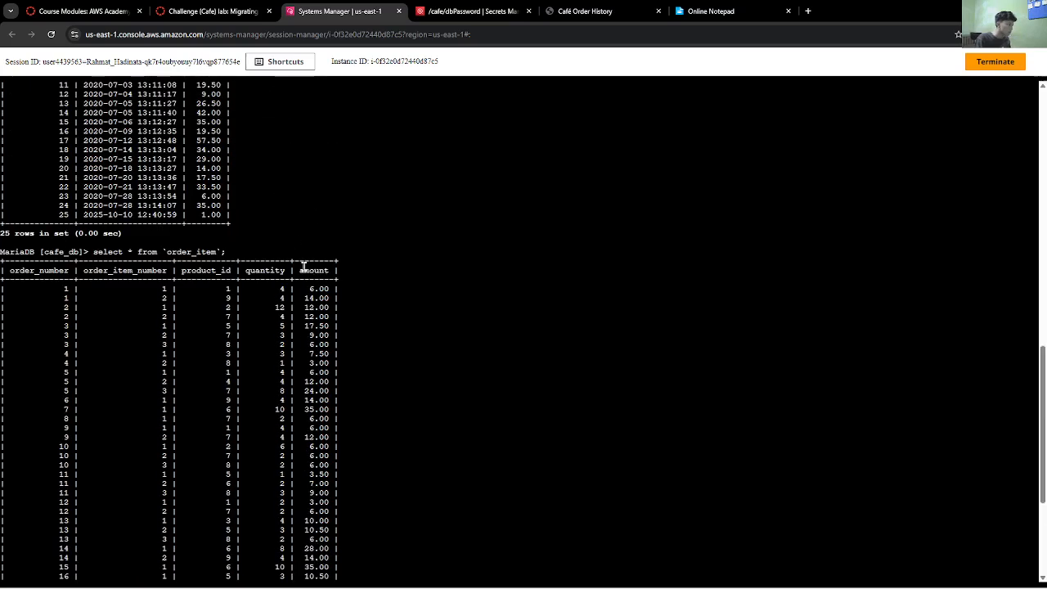
mouse_move(300, 269)
mouse_down()
mouse_move(330, 271)
mouse_move(300, 269)
mouse_up()
click(335, 280)
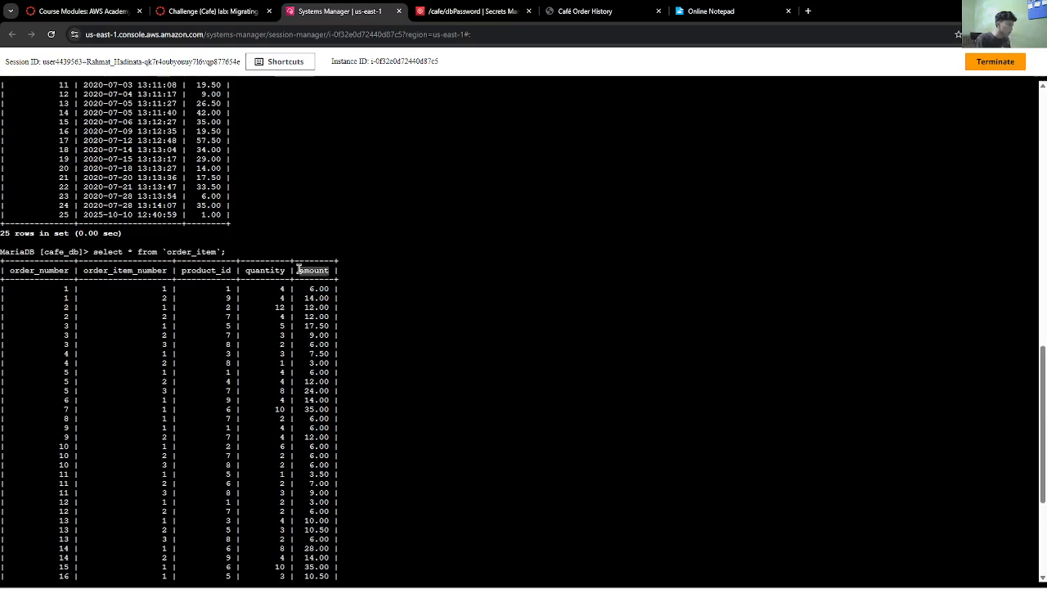
click(373, 255)
scroll(327, 299, down, 5)
scroll(327, 299, up, 5)
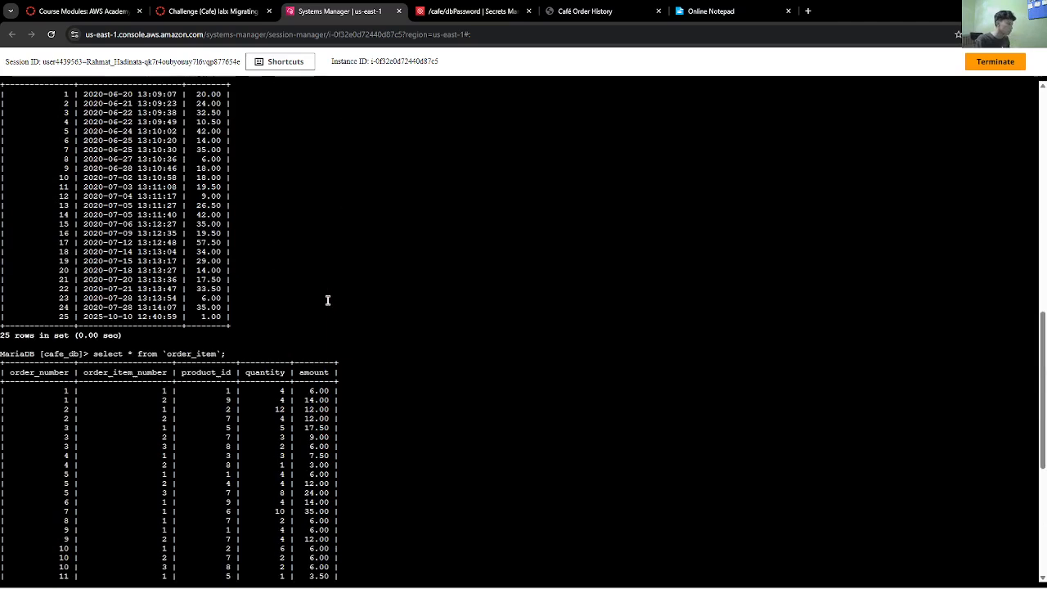
drag(29, 389, 323, 391)
scroll(328, 391, down, 8)
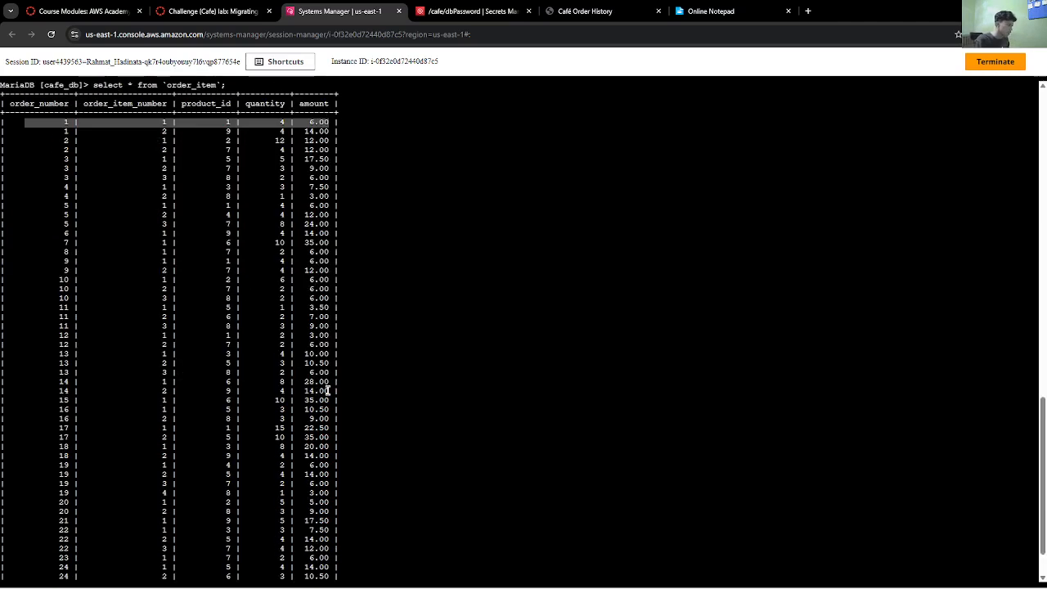
- Check the next instruction in the lab guide and leave the MariaDB client with exit;
click(175, 7)
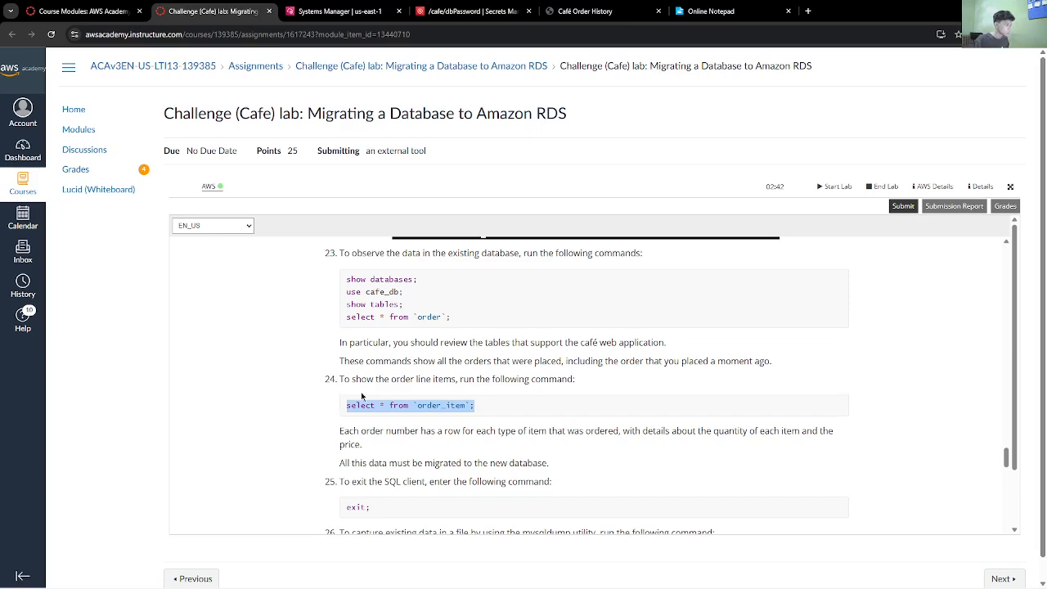
scroll(524, 327, down, 3)
click(338, 11)
text(exit;)
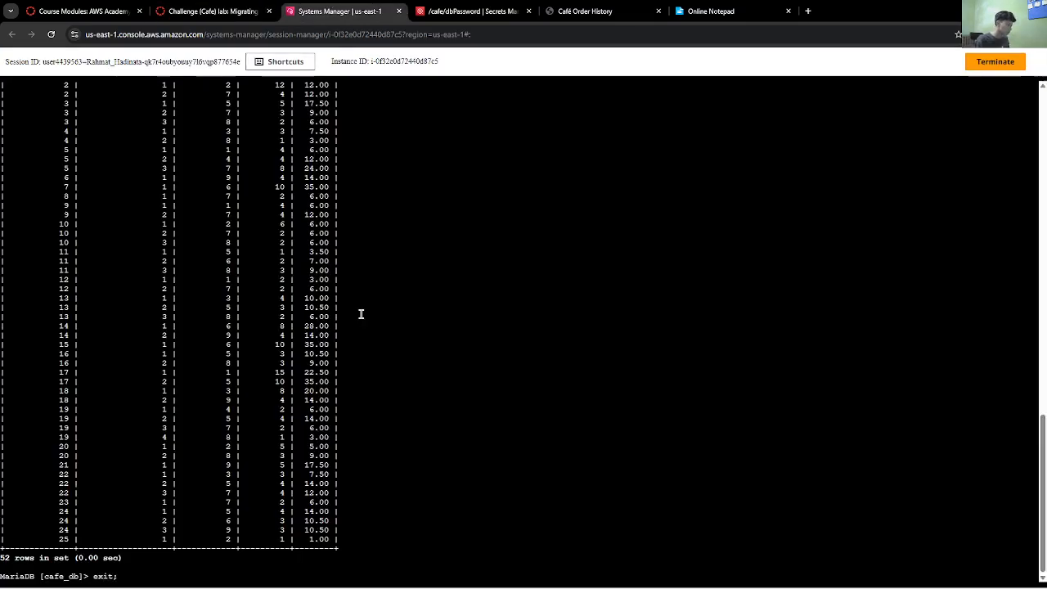
key(Return)
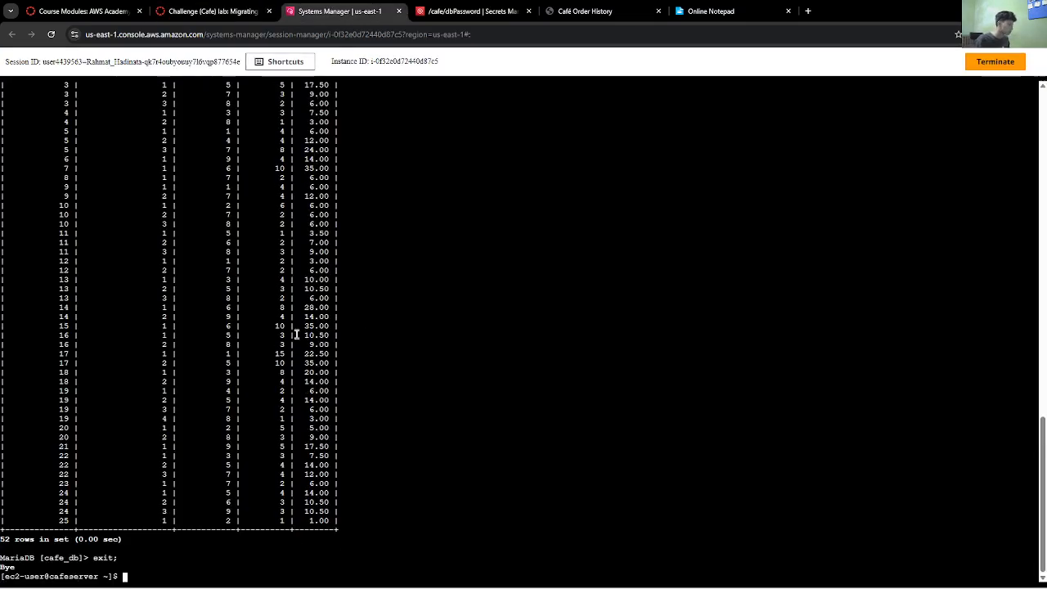
- Read the mysqldump instruction in step 26 of the lab guide and translate the word "capture" to Indonesian
click(215, 10)
scroll(349, 341, down, 2)
drag(347, 340, 619, 340)
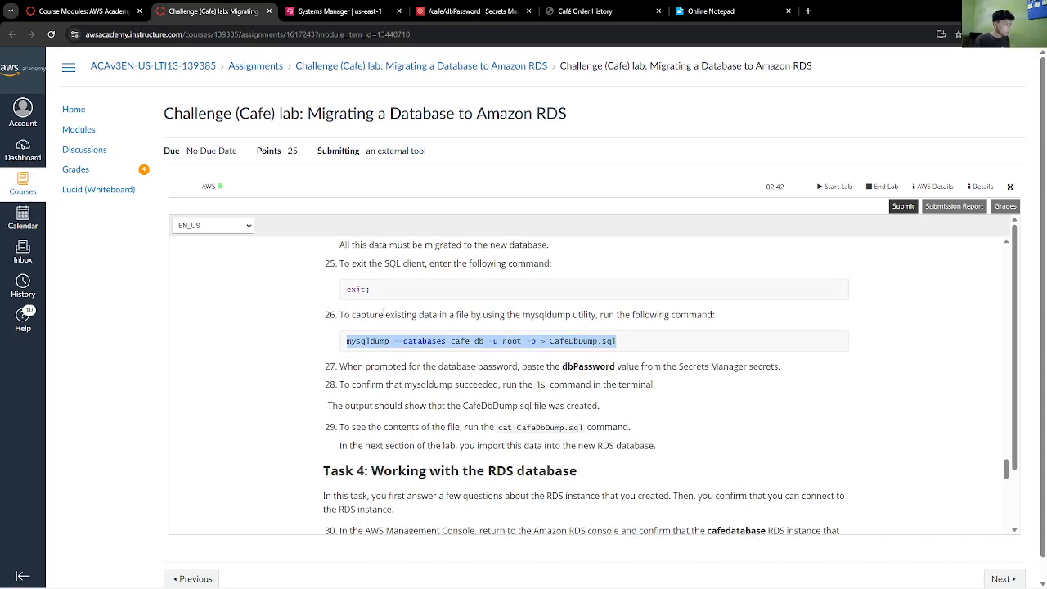
drag(383, 314, 354, 315)
right_click(354, 315)
click(409, 405)
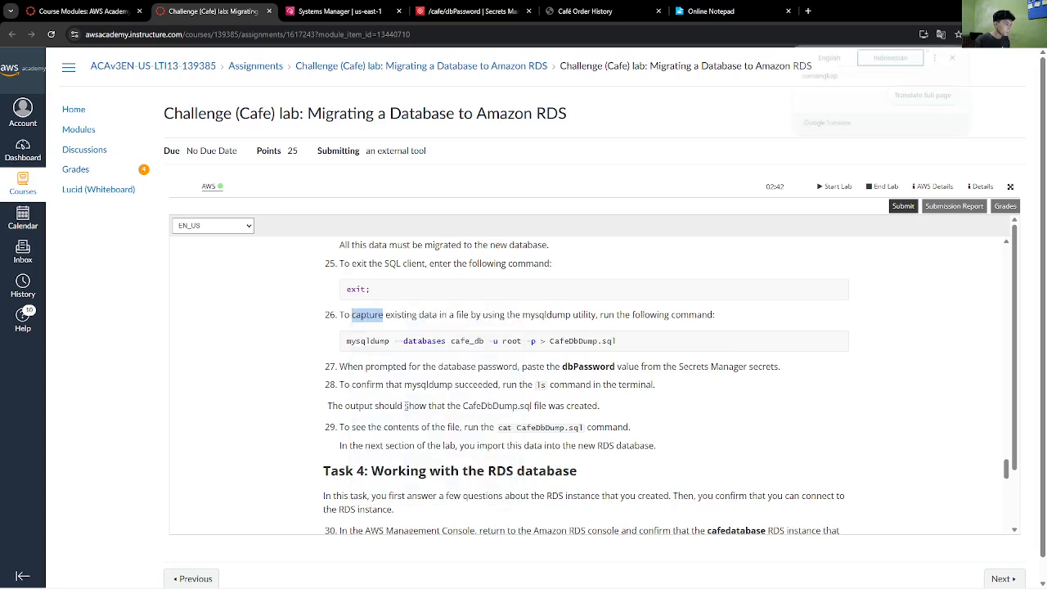
click(401, 328)
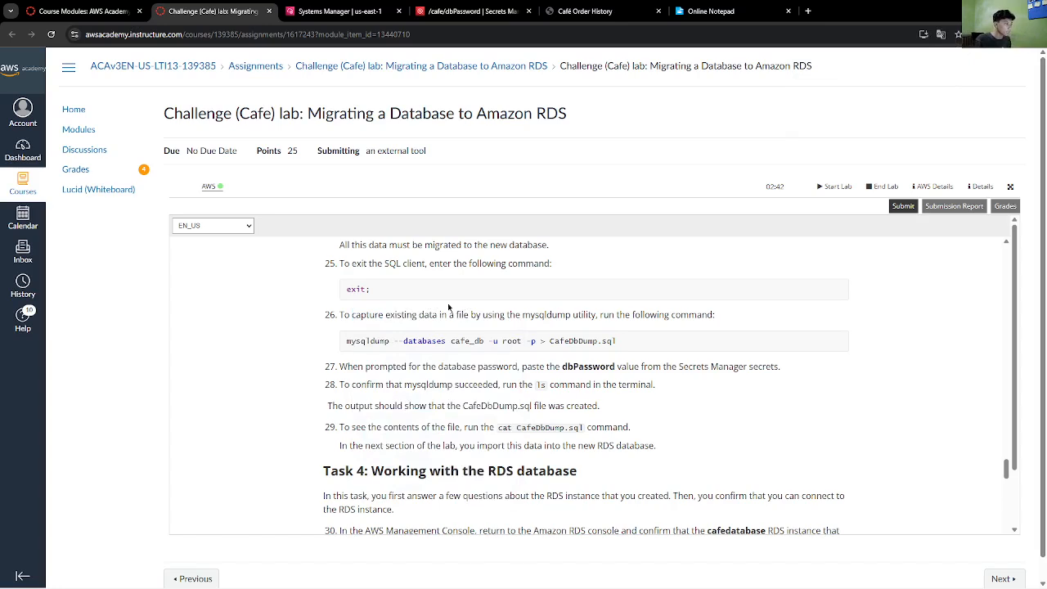
- Copy mysqldump --databases cafe_db -u root -p > CafeDbDump.sql from the lab guide, clear the terminal and run the command
drag(641, 334, 295, 351)
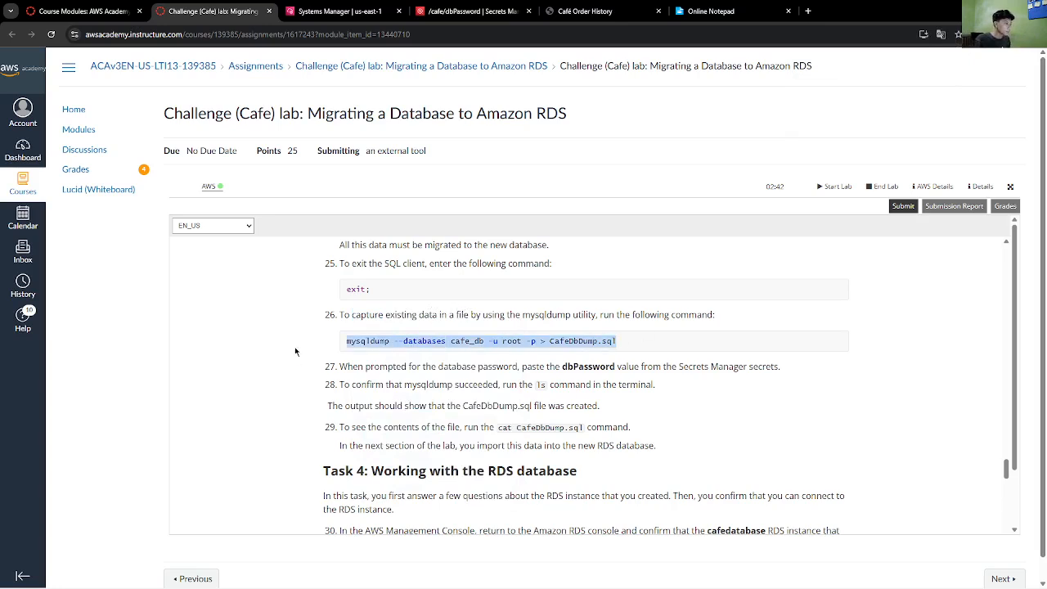
right_click(601, 341)
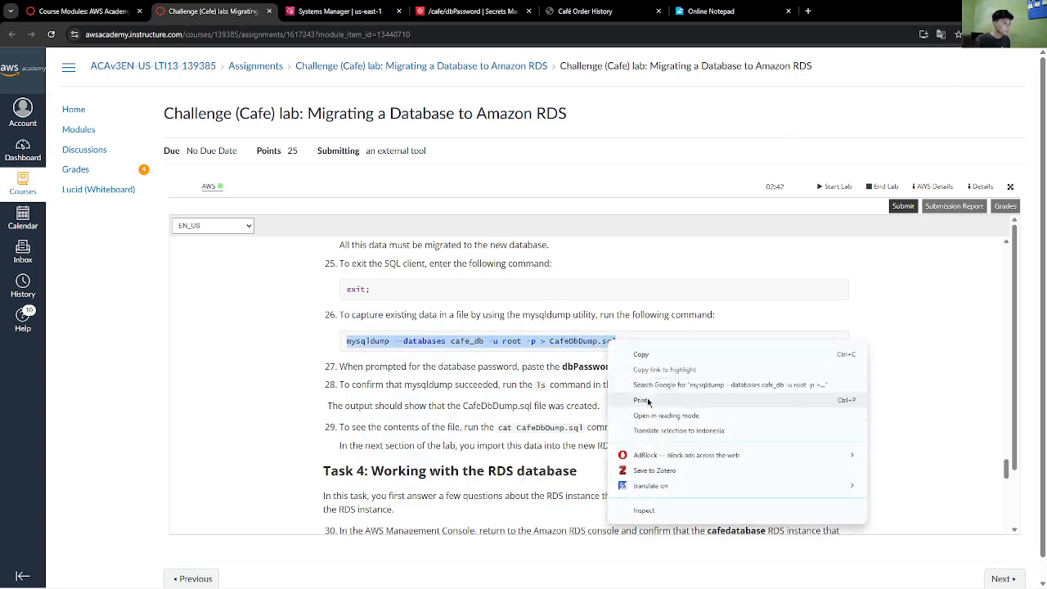
click(661, 353)
click(340, 11)
text(clea)
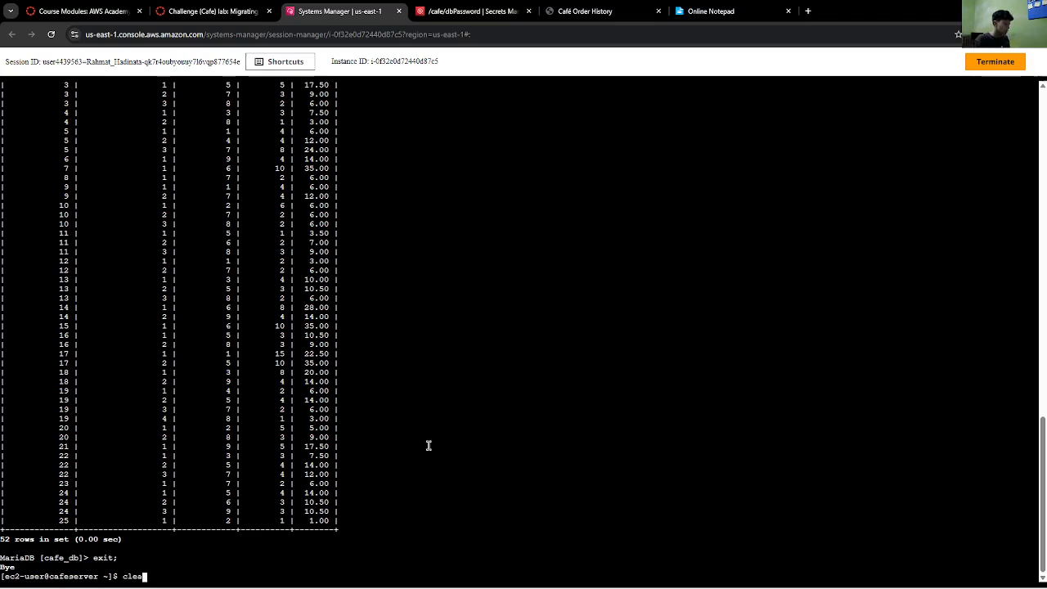
text(r)
key(Return)
right_click(442, 366)
click(447, 411)
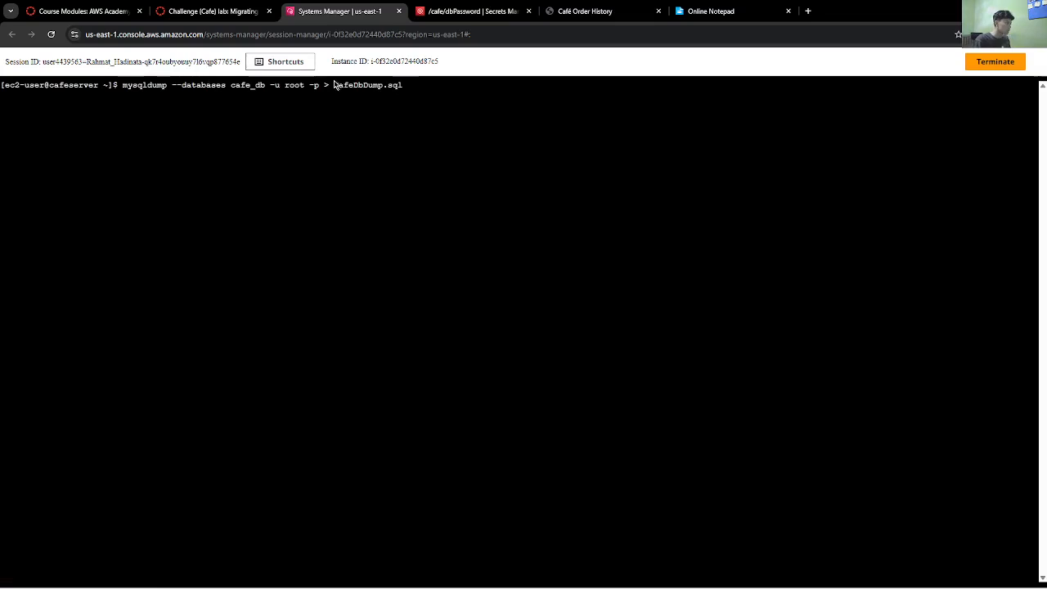
key(Return)
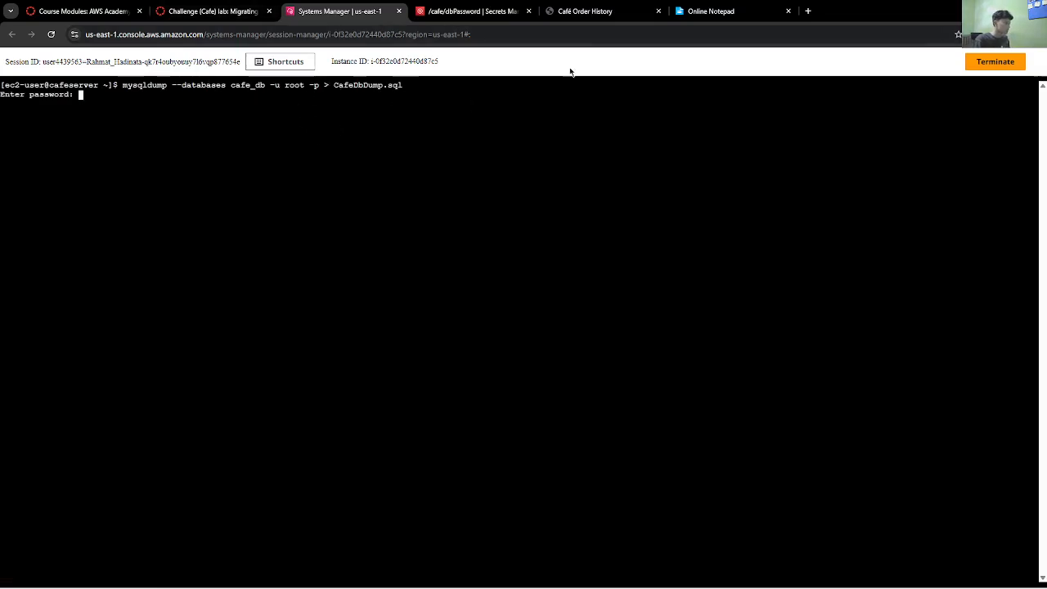
- Try to authenticate mysqldump by copying the "password databse" entry from Online Notepad and submitting it at the terminal's password prompt
click(711, 10)
right_click(341, 144)
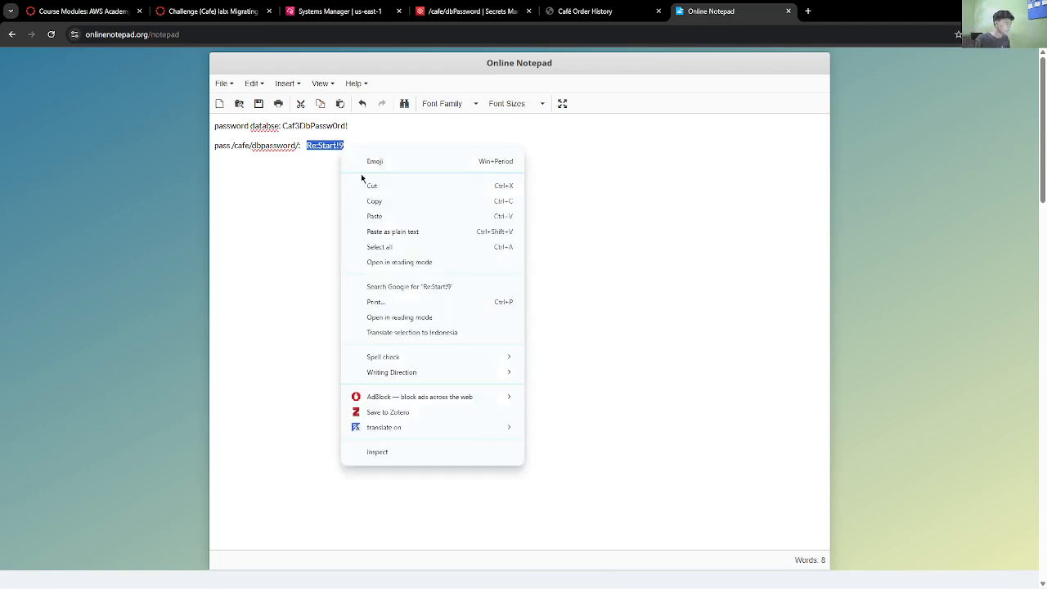
drag(348, 126, 282, 127)
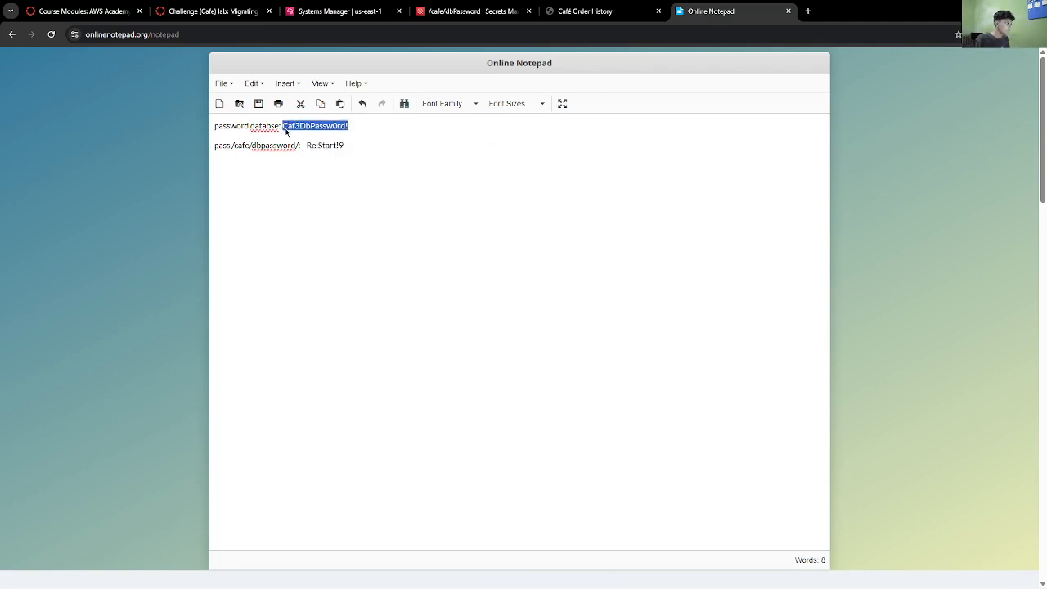
right_click(283, 128)
click(332, 184)
click(340, 11)
right_click(349, 120)
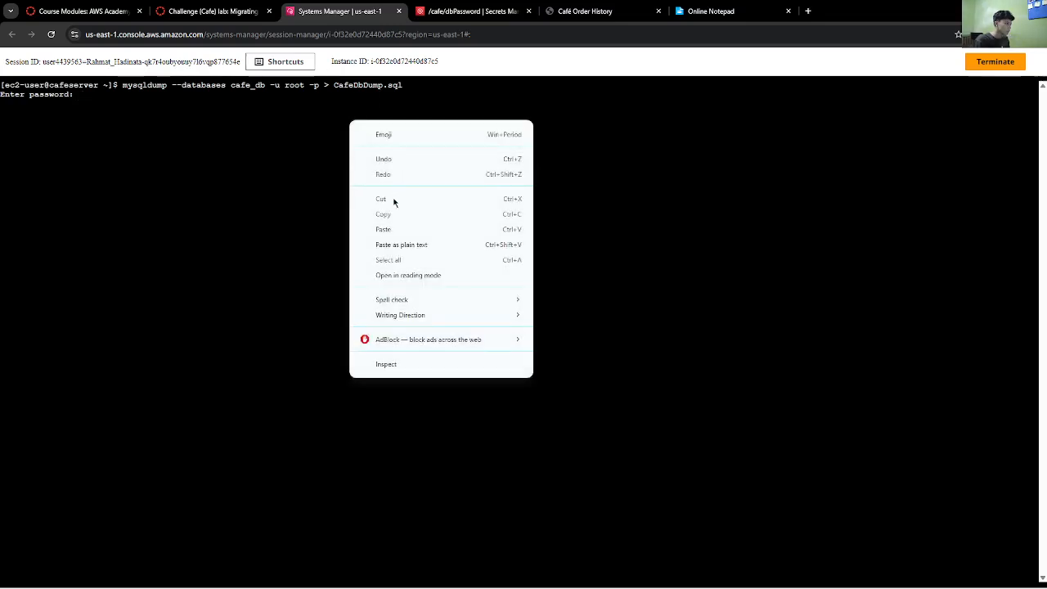
click(394, 224)
key(Return)
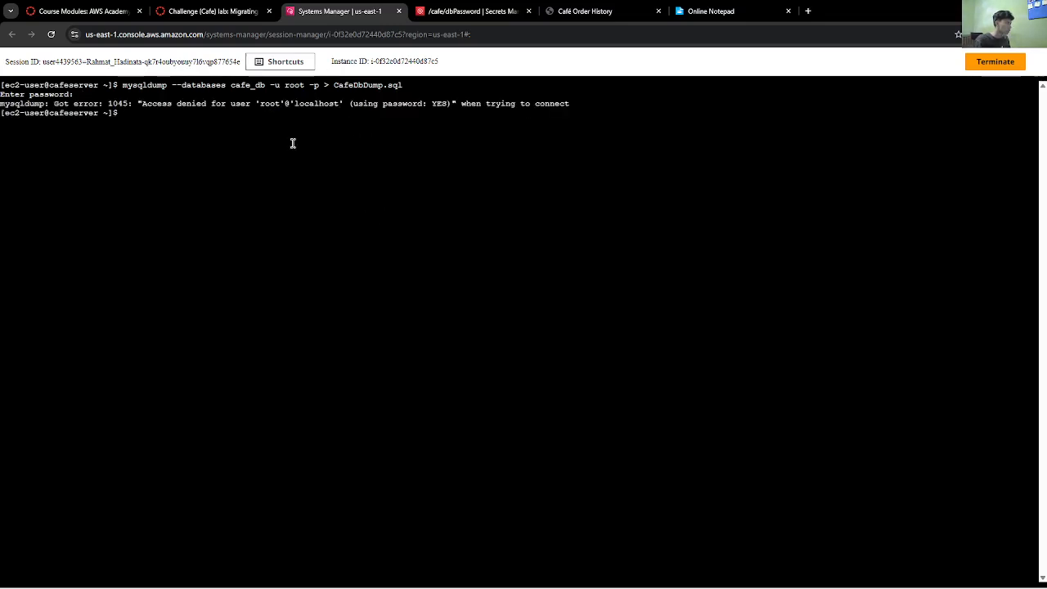
- Rerun mysqldump --databases cafe_db -u root -p > CafeDbDump.sql and enter the database password copied from the "pass /cafe/dbpassword/" entry in Online Notepad
key(Up)
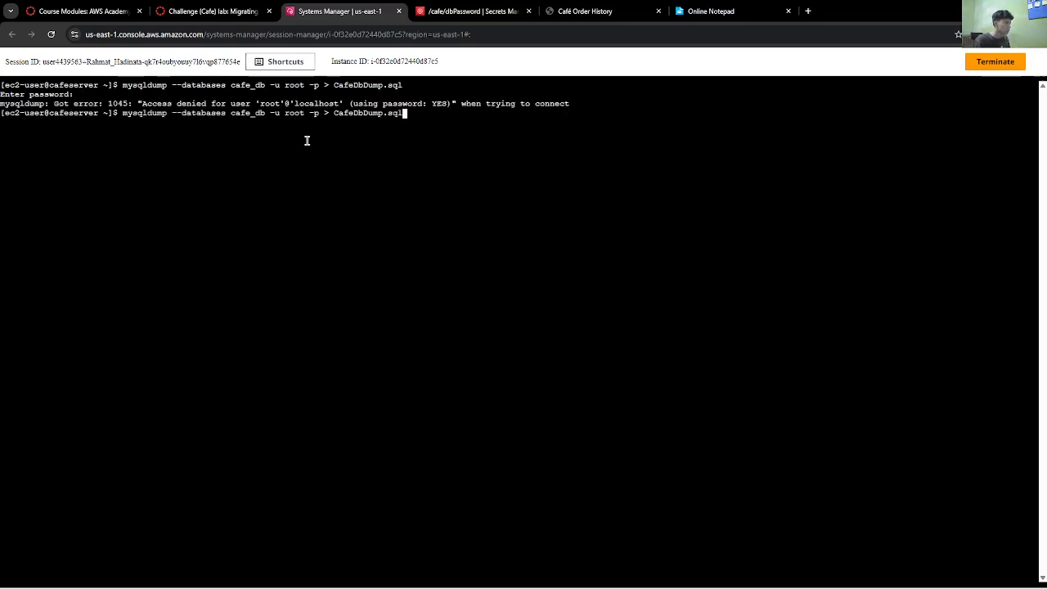
key(Return)
click(711, 10)
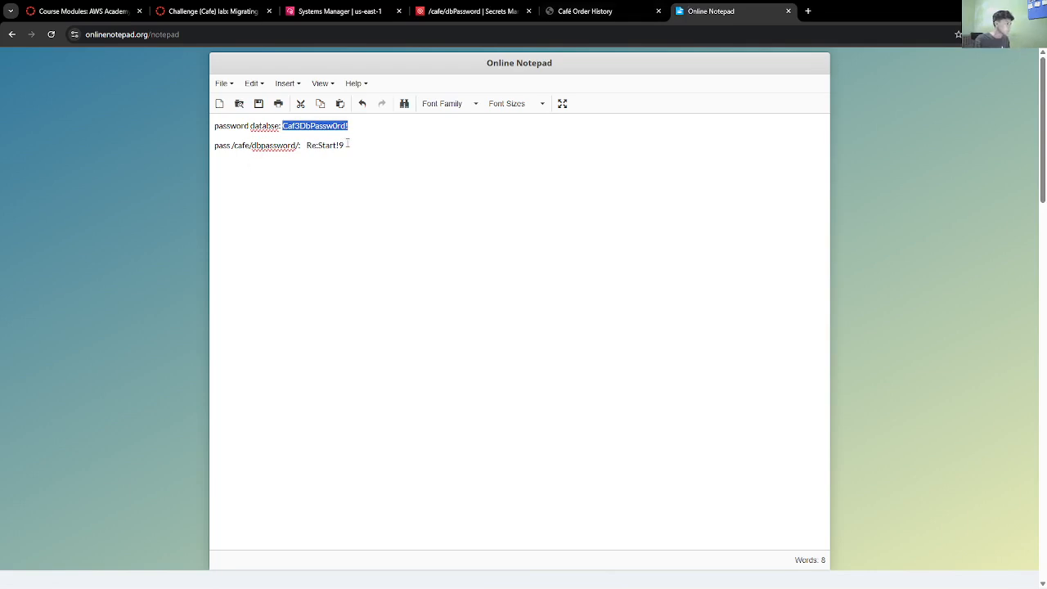
drag(344, 144, 306, 144)
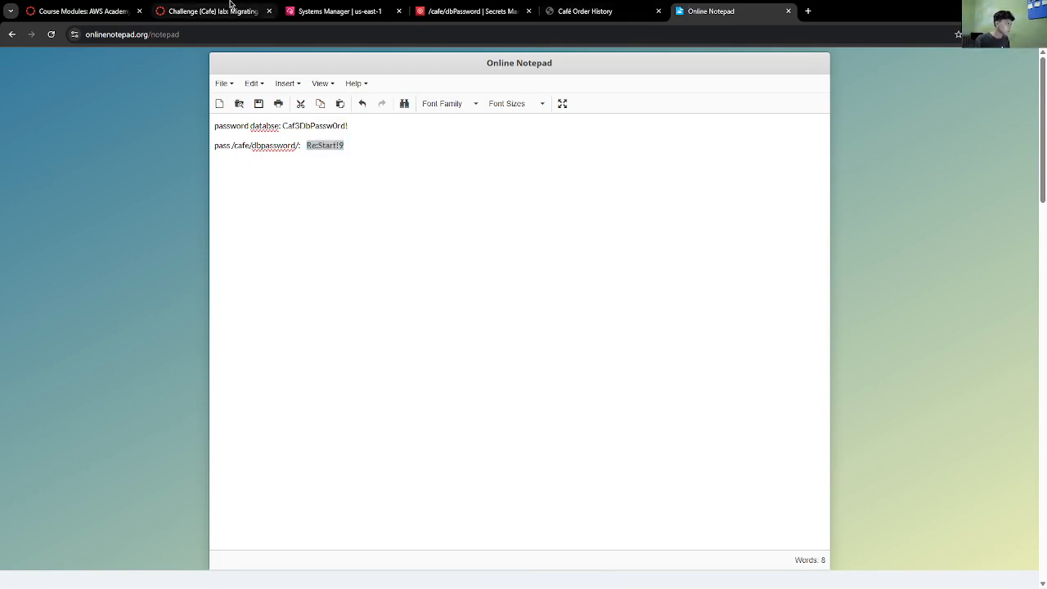
click(327, 11)
right_click(271, 126)
click(298, 239)
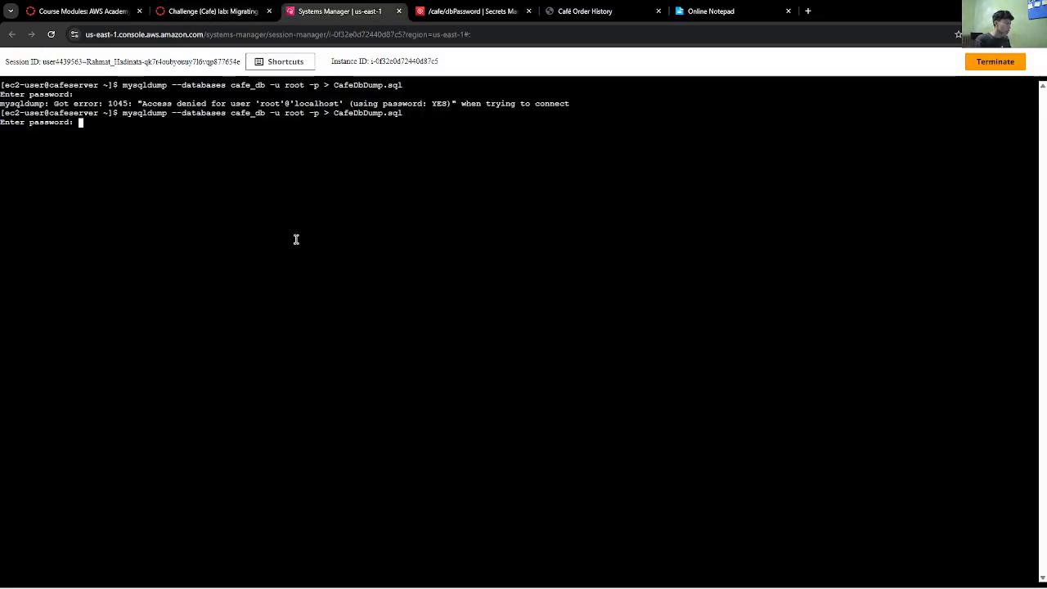
key(Return)
- Check the verification instruction in the lab guide and list the home directory with ls to look for CafeDbDump.sql
click(200, 10)
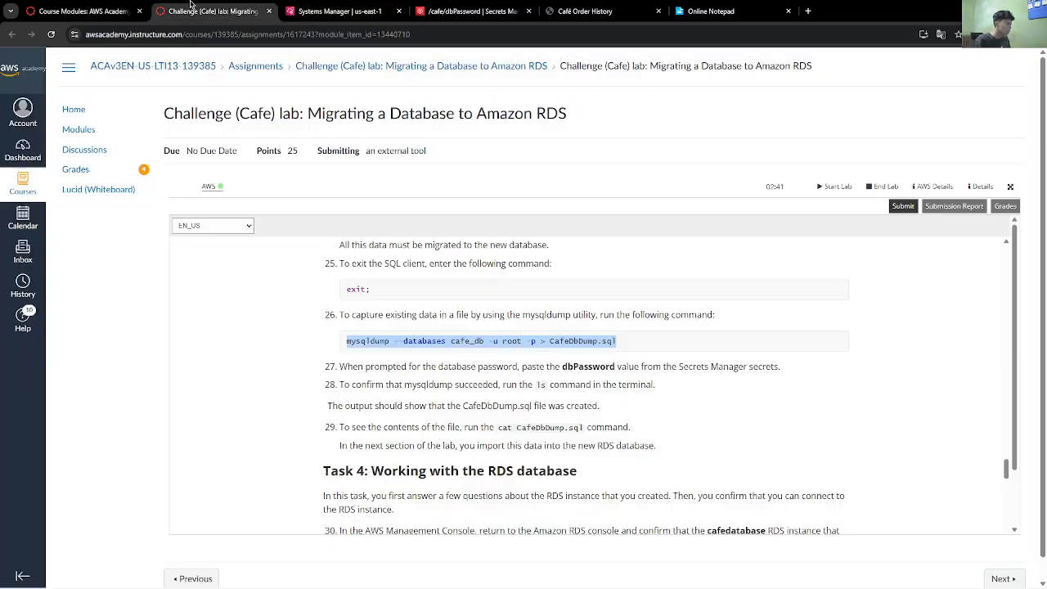
scroll(440, 273, down, 3)
click(332, 10)
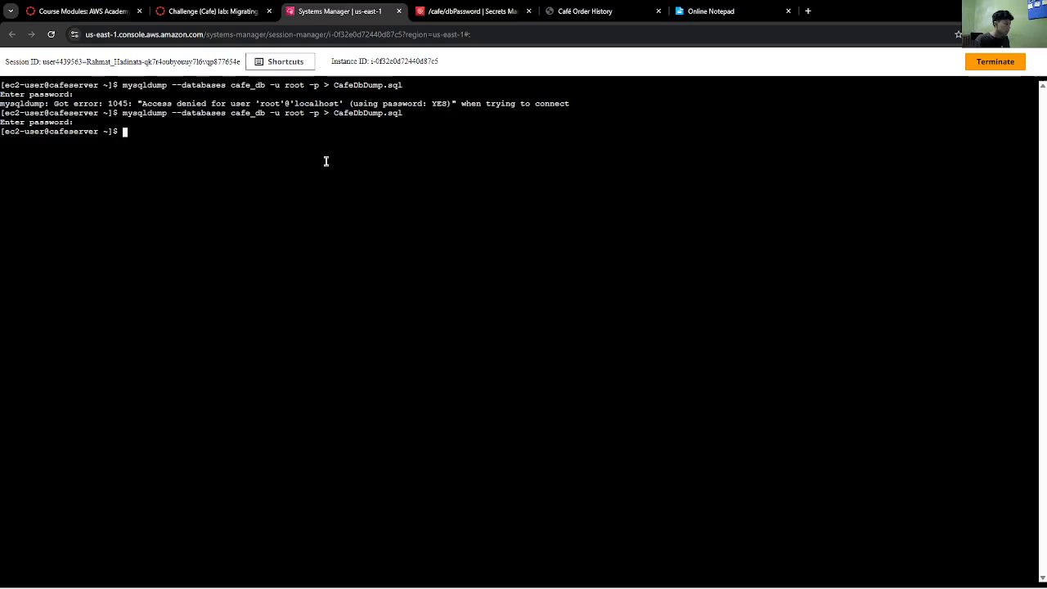
text(ls)
key(Return)
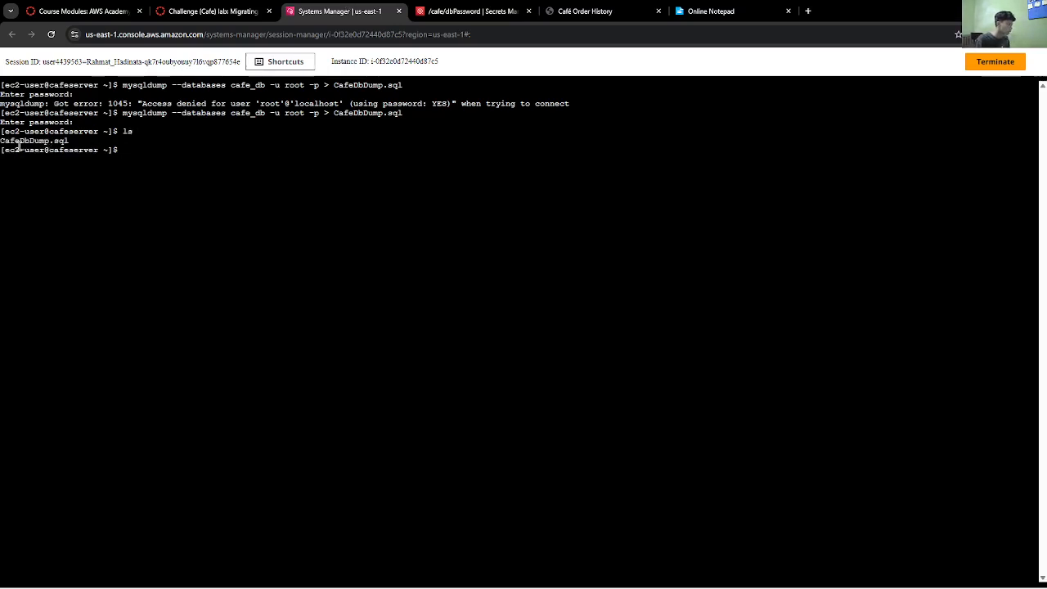
drag(69, 140, 13, 140)
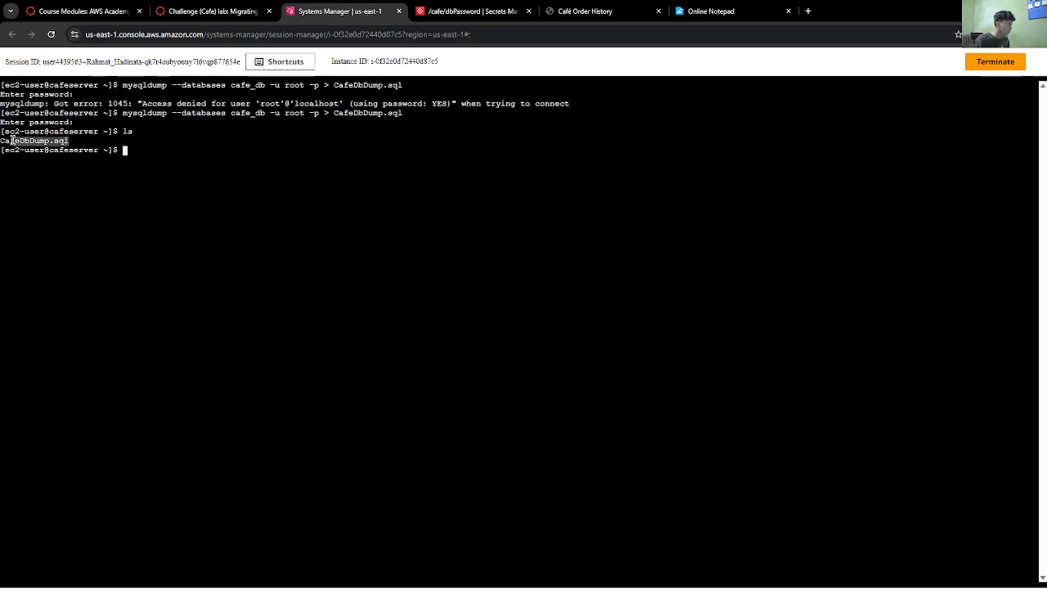
click(150, 149)
- Try to run cat CafeDbDump.sql from step 29 of the lab guide by pasting the clipboard, which holds the database password, into the terminal
click(209, 11)
scroll(474, 281, down, 3)
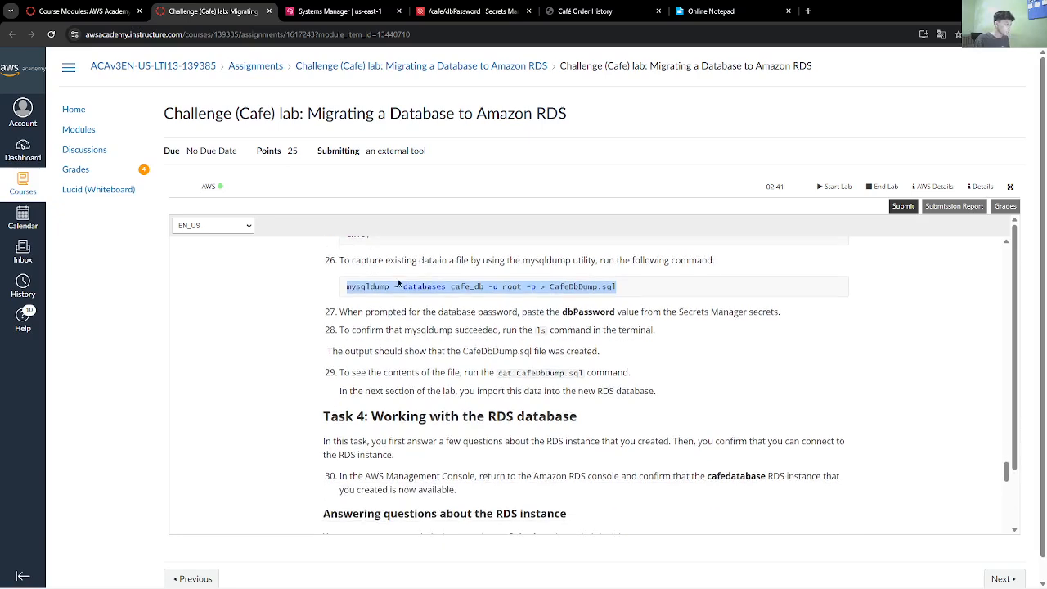
scroll(474, 280, up, 1)
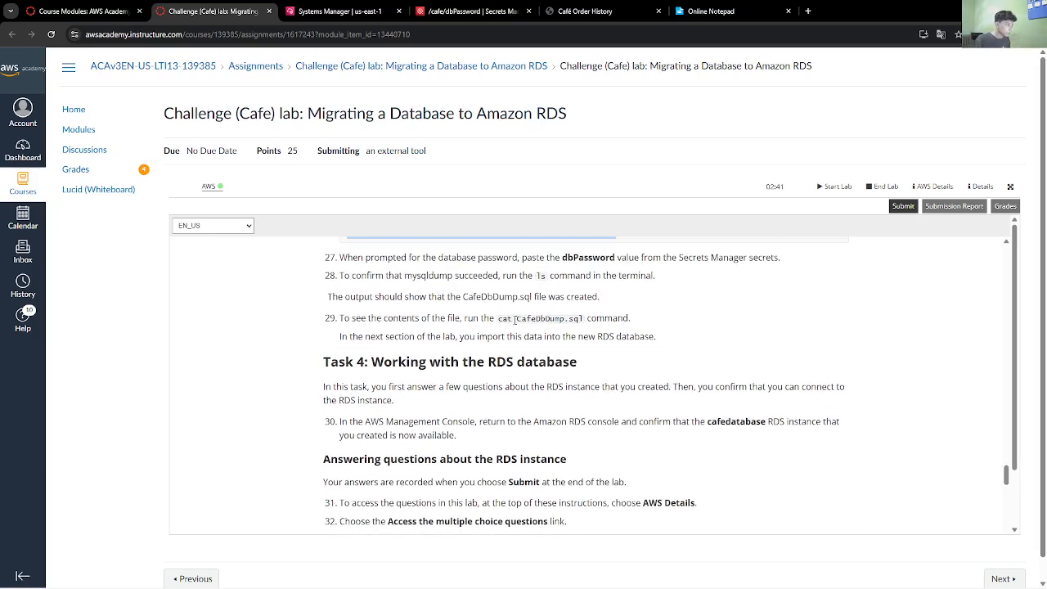
drag(580, 318, 498, 318)
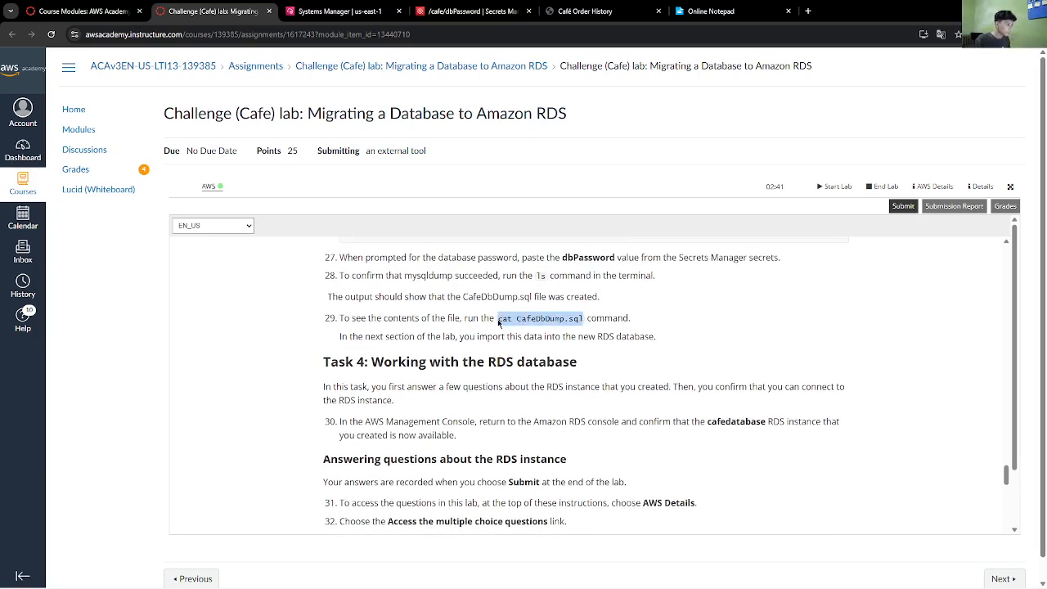
click(288, 11)
right_click(194, 164)
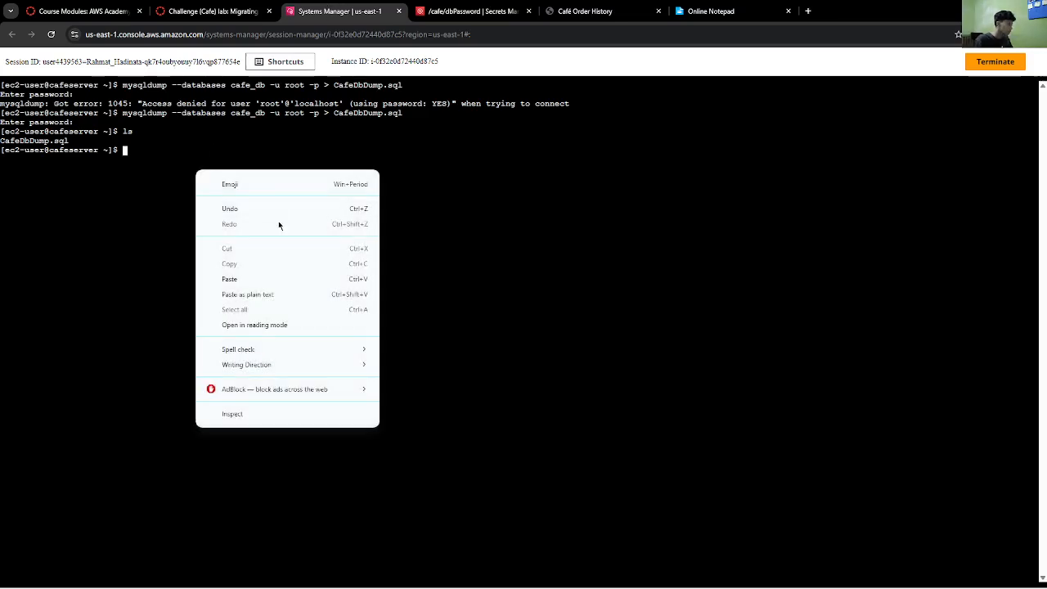
click(246, 277)
key(Return)
- Print the dump file with cat CafeDbDump.sql, review its table structures and data, and clear the terminal
text(cat )
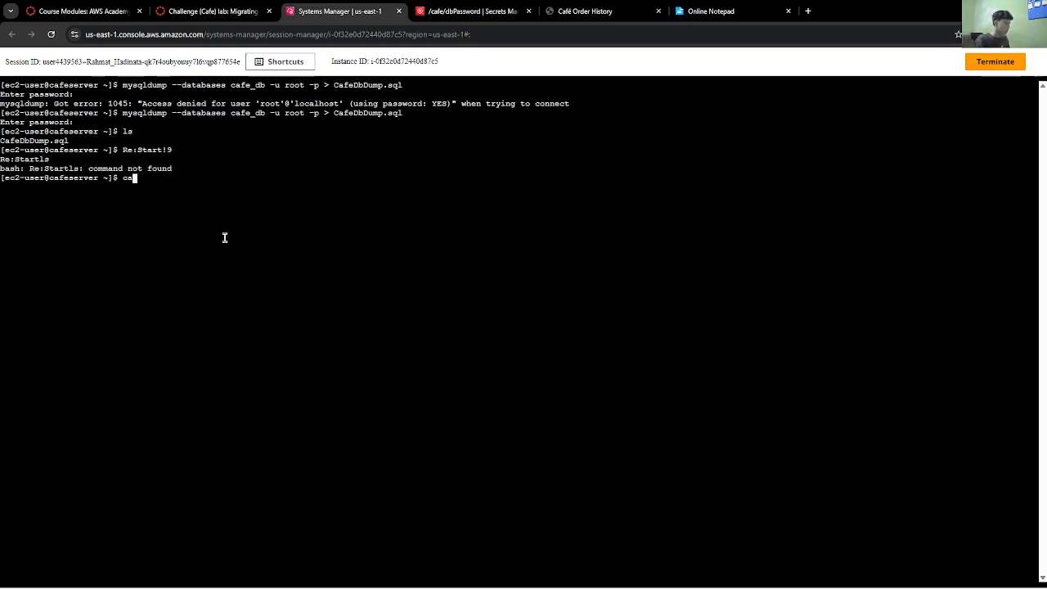
text(c)
key(BackSpace)
text(CafeDbDump.sql)
key(Return)
scroll(227, 460, up, 8)
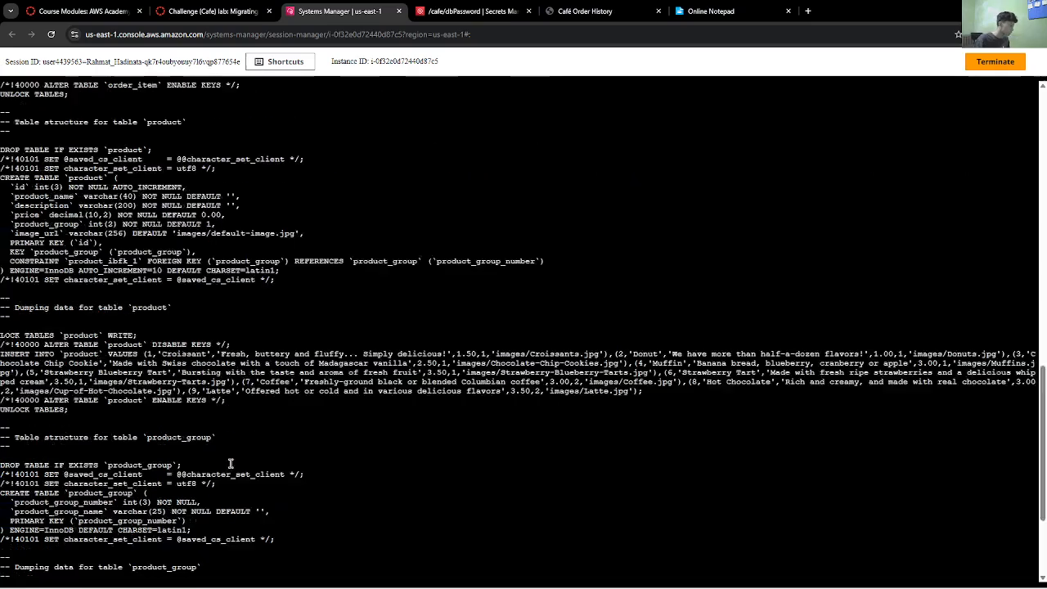
scroll(227, 462, down, 8)
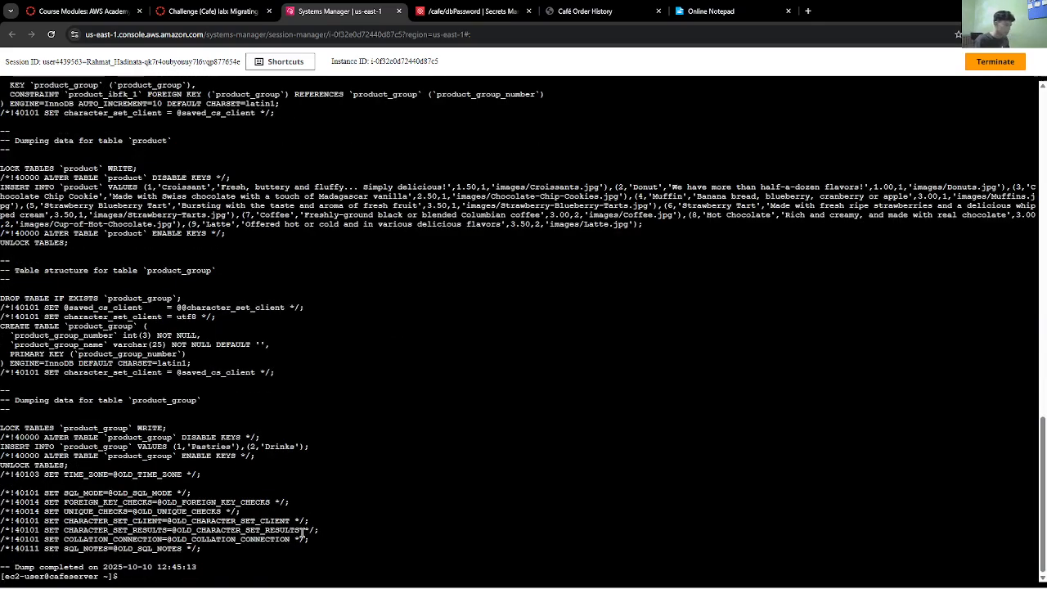
text(clear)
key(Return)
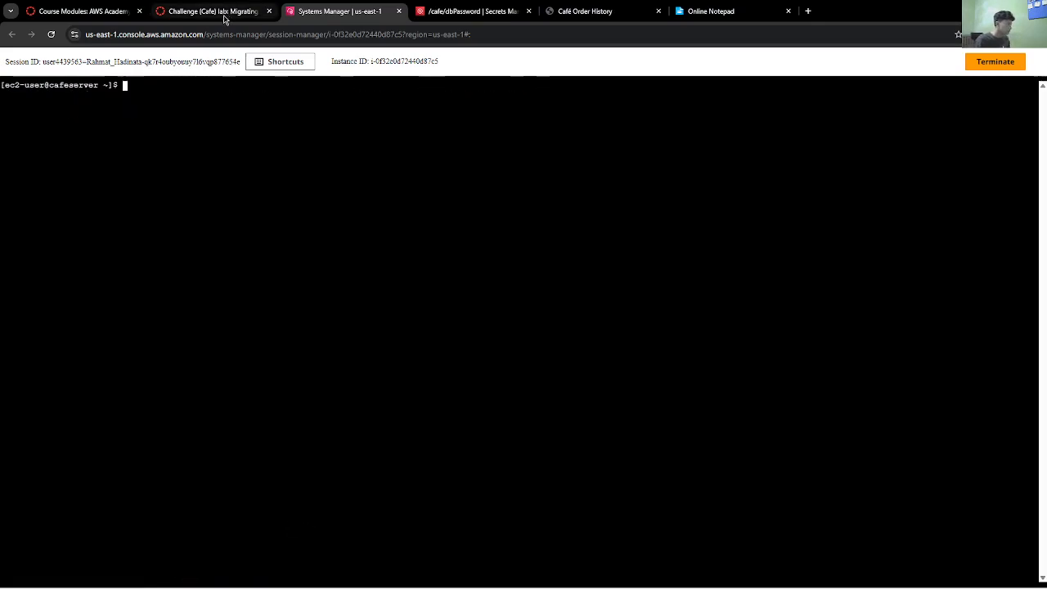
- Read the Task 4 instructions in the lab guide, search the AWS console for rds and open Aurora and RDS
click(225, 18)
scroll(403, 345, down, 3)
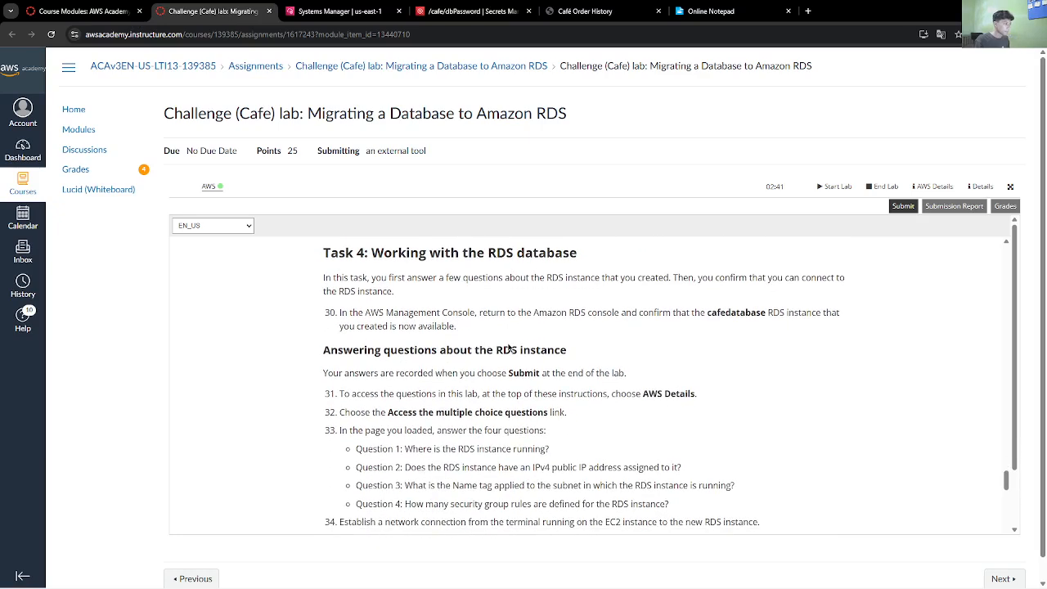
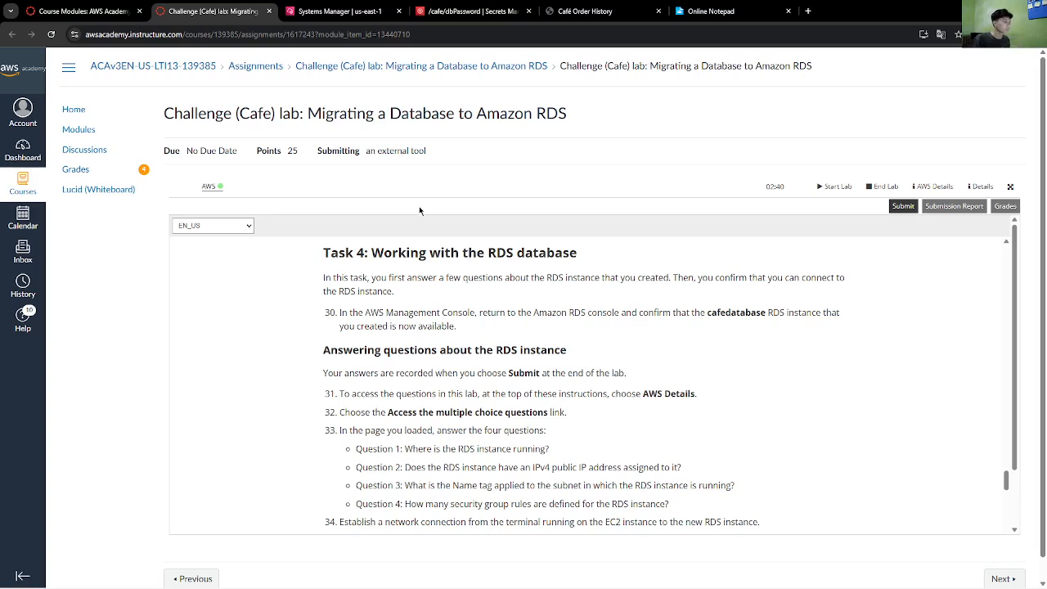
click(335, 11)
click(472, 15)
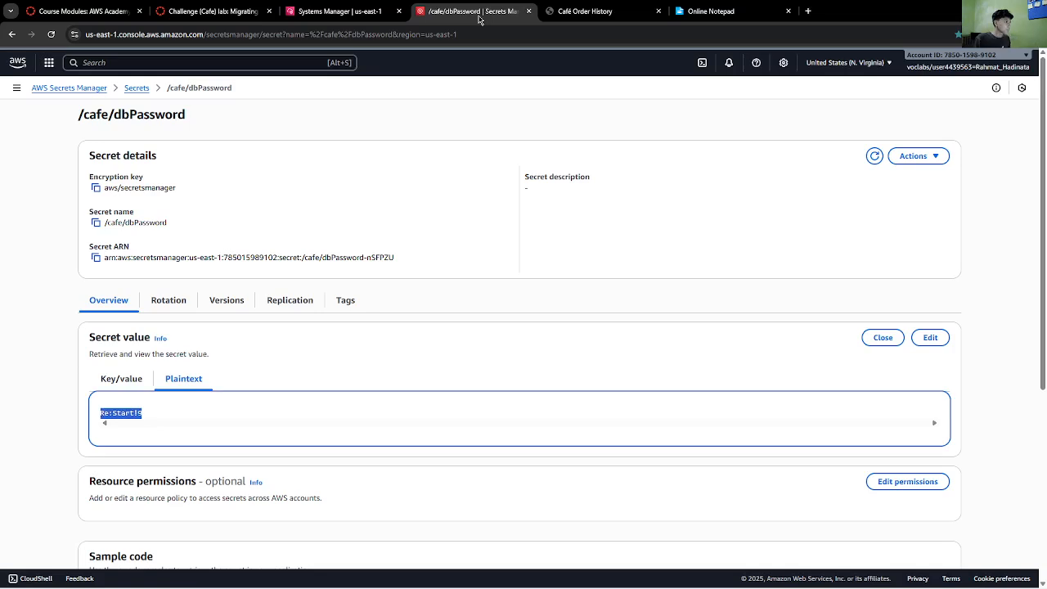
click(310, 6)
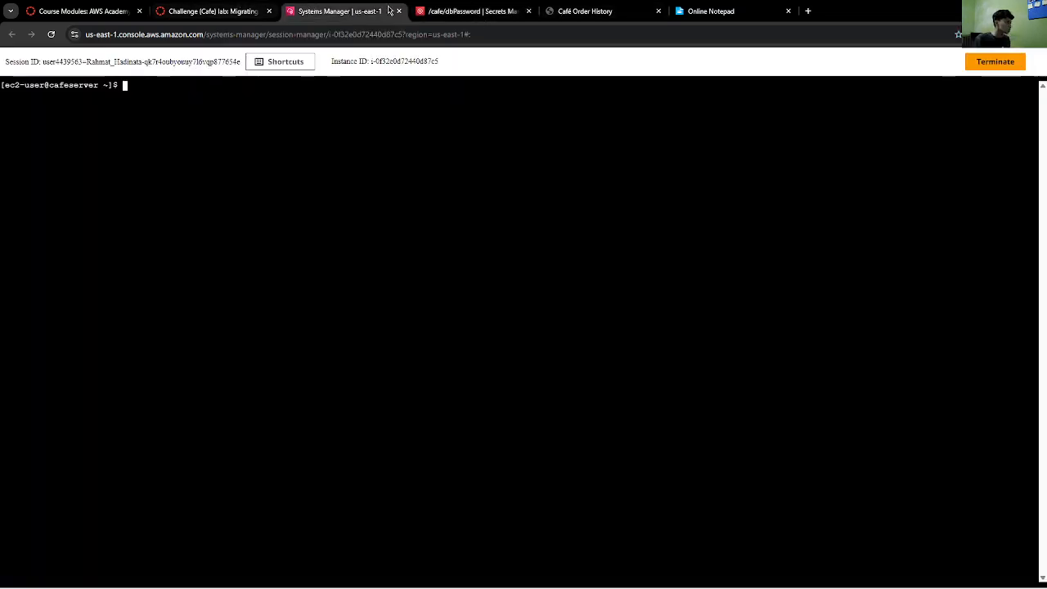
click(472, 11)
click(150, 62)
text(rds)
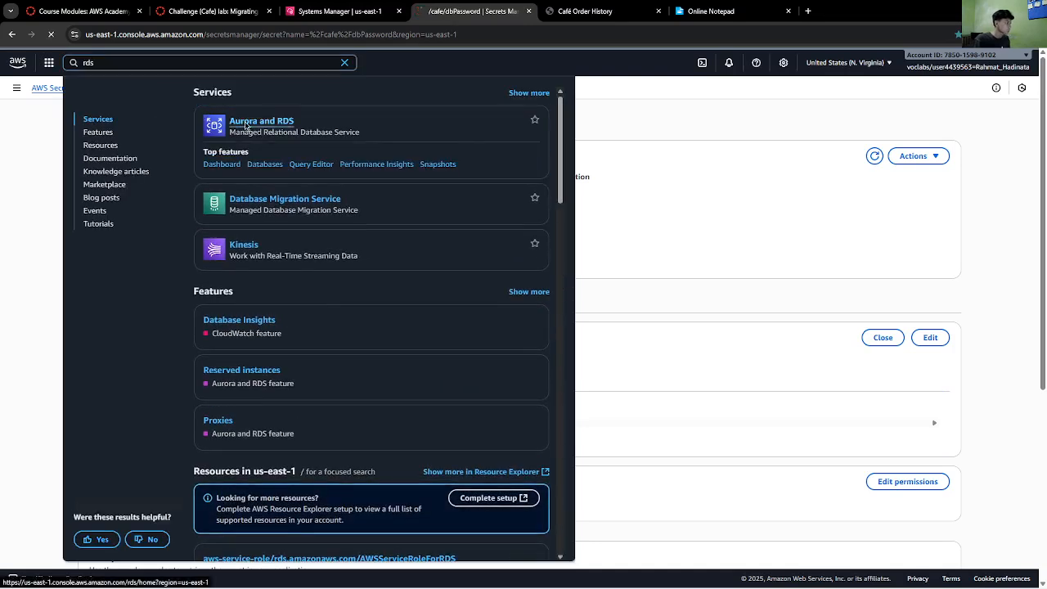
click(240, 123)
- Open the multiple choice questions link from the lab's AWS Details
click(212, 10)
scroll(481, 399, down, 1)
scroll(481, 399, down, 1)
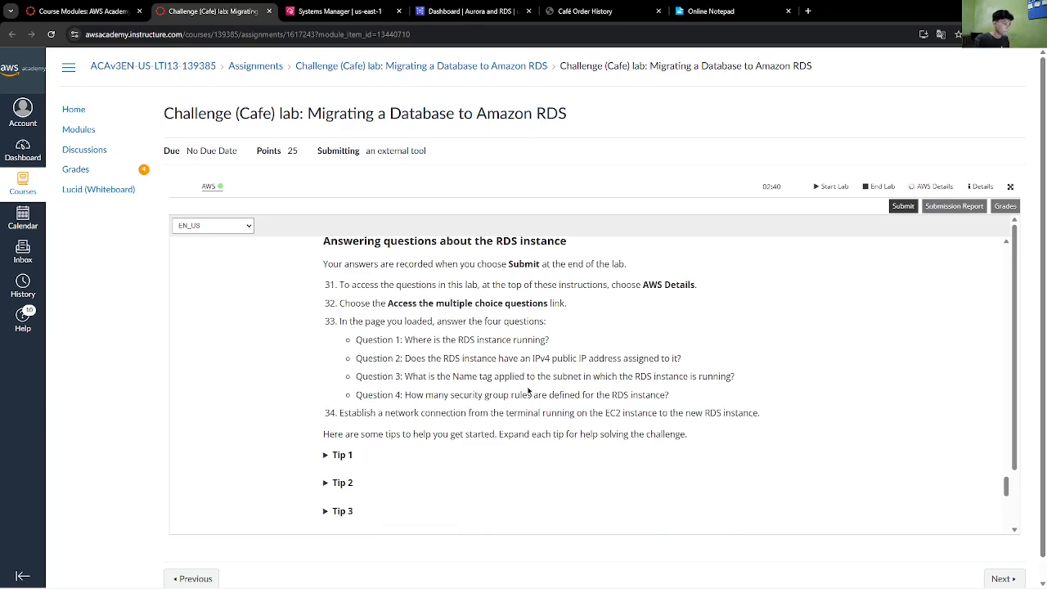
click(931, 186)
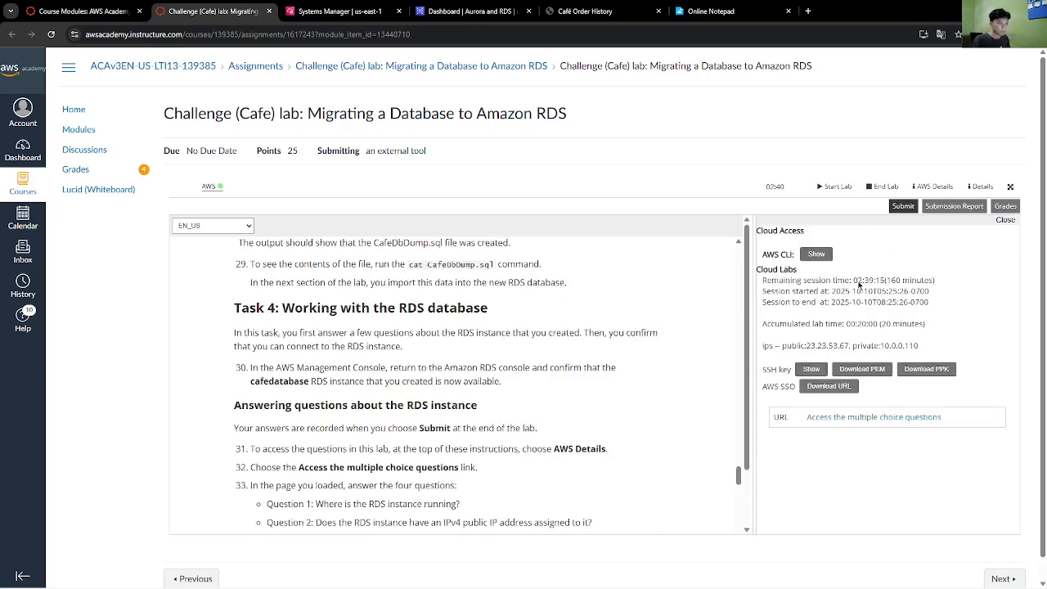
click(908, 417)
- Place the RDS console tab beside the questions tab and open the cafedatabase details from the database list
click(463, 12)
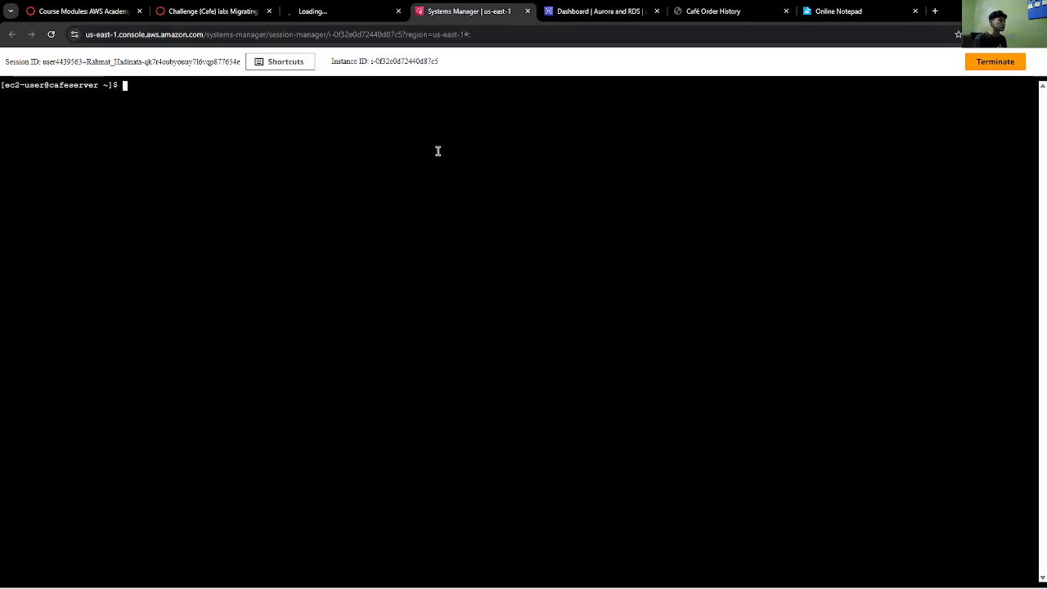
drag(551, 10, 449, 60)
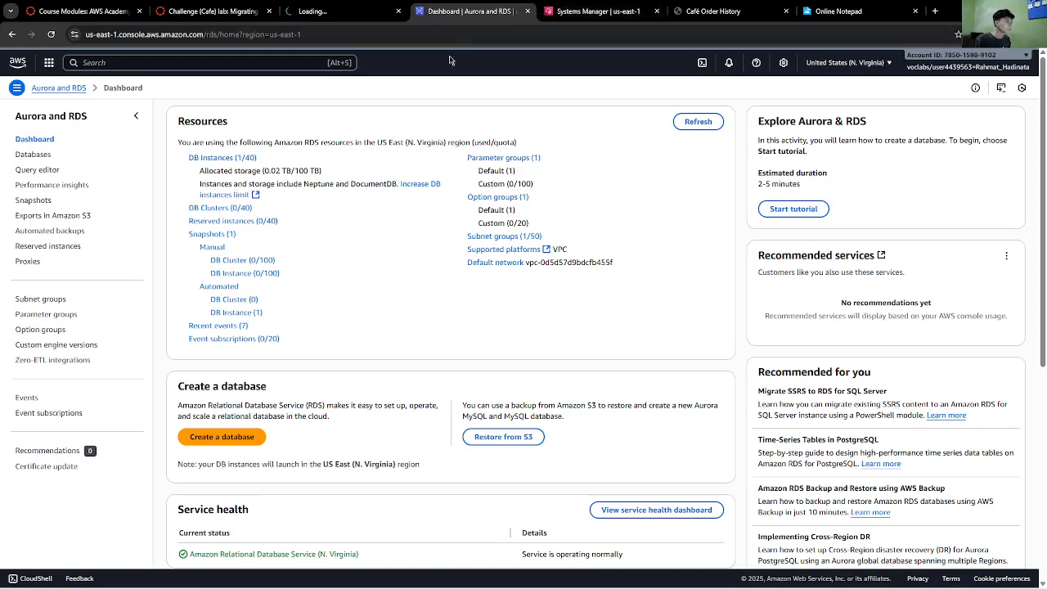
click(32, 153)
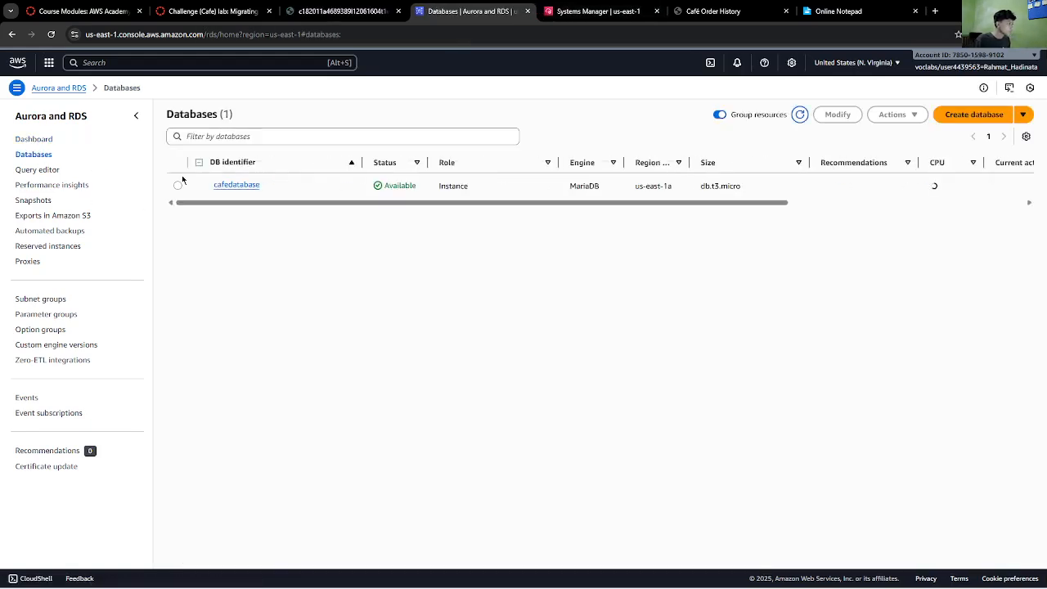
click(177, 186)
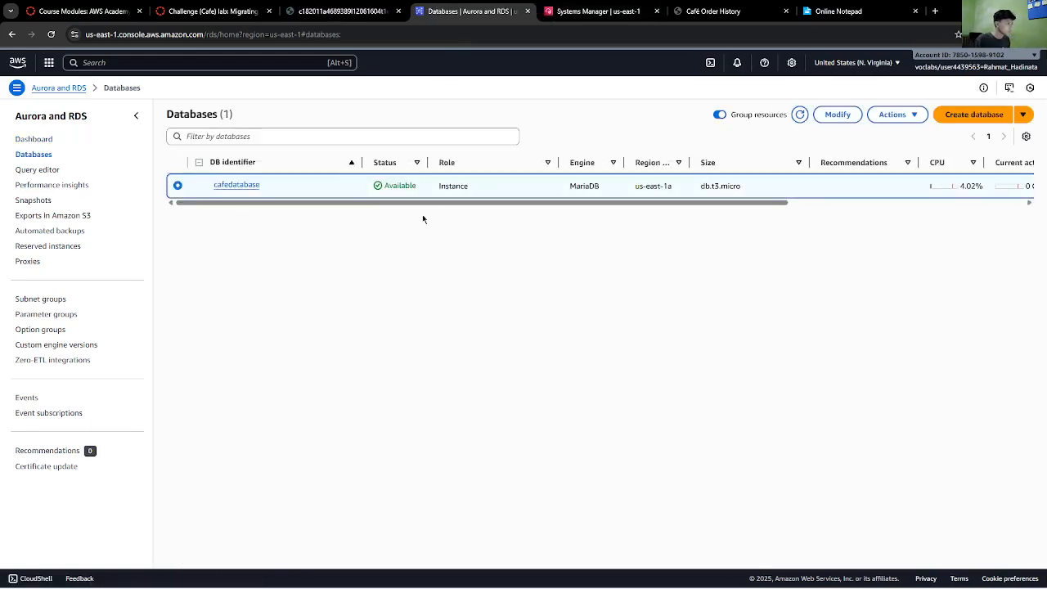
click(237, 191)
- Compare Question 1 with the cafedatabase details and choose "At the Availability Zone level" as the answer
click(336, 7)
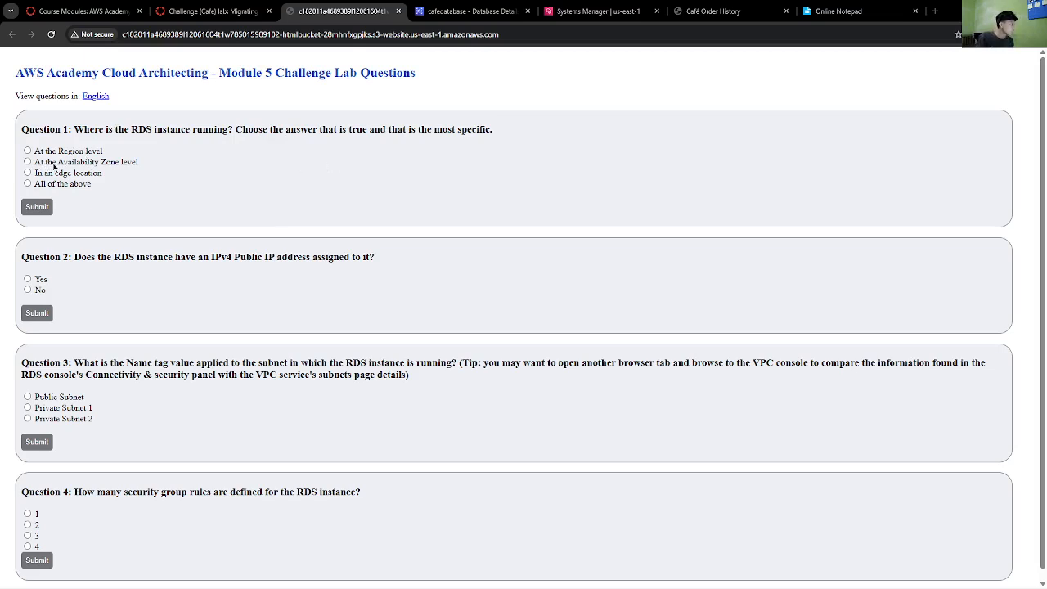
click(434, 10)
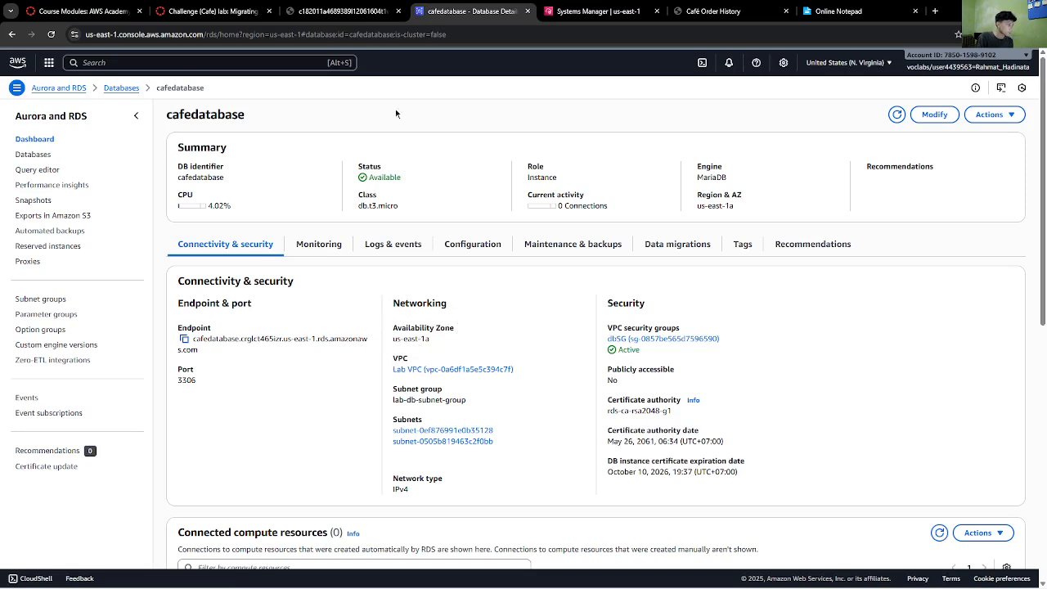
click(344, 10)
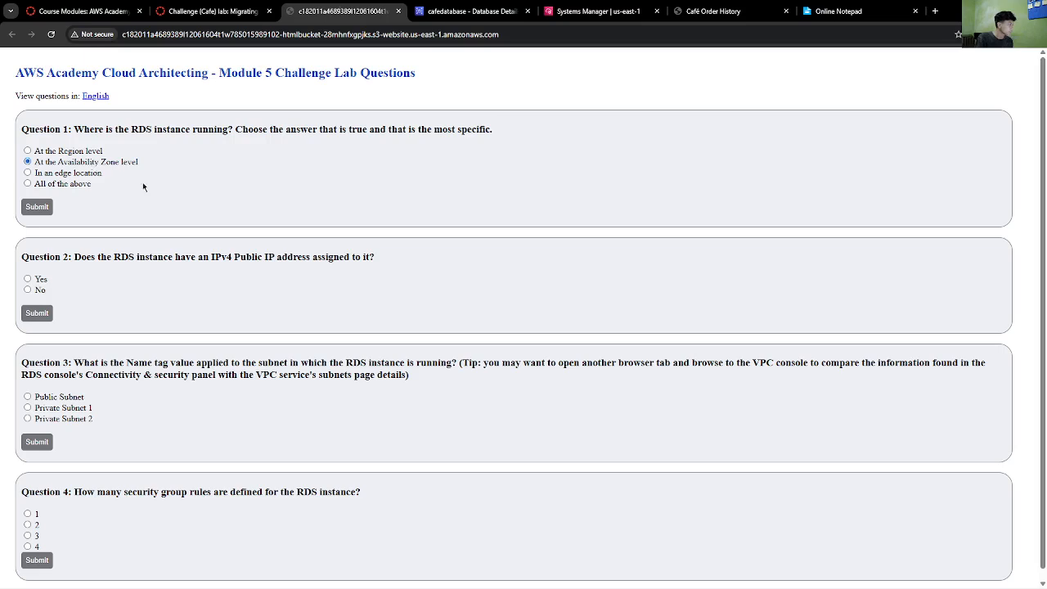
- Read the remaining lab questions and check the connectivity and security details of cafedatabase for their answers
scroll(171, 194, down, 1)
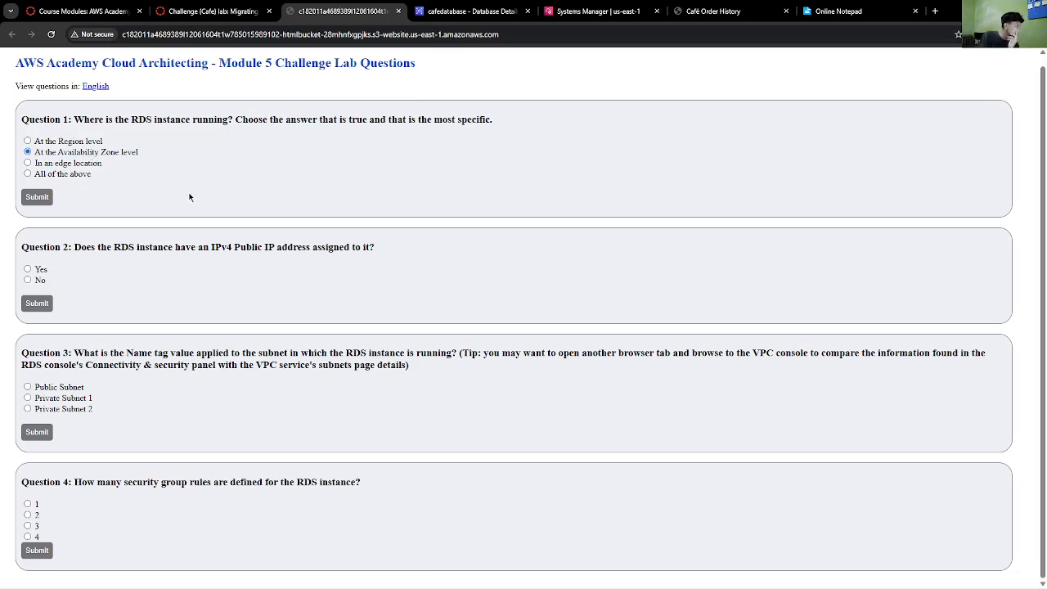
click(444, 7)
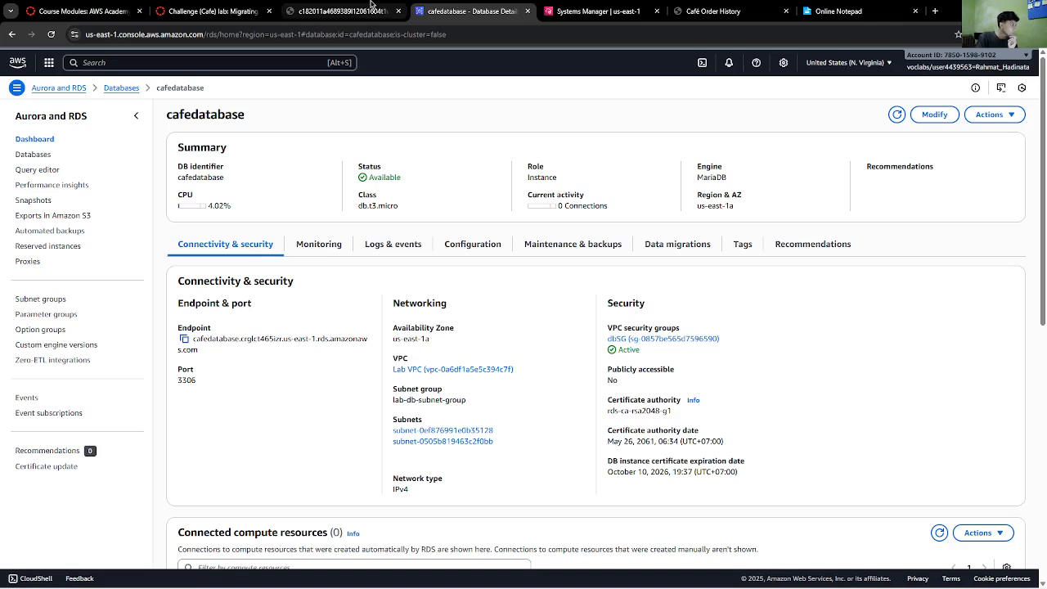
mouse_move(370, 4)
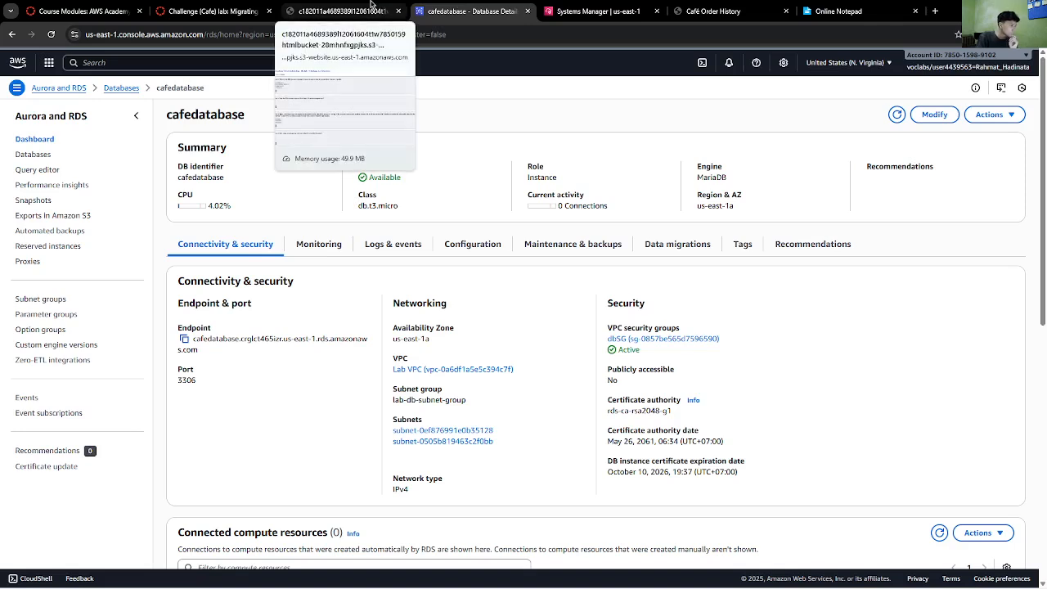
- Answer question 2 of the challenge lab questions, about an IPv4 public IP address on the RDS instance, with No
click(370, 7)
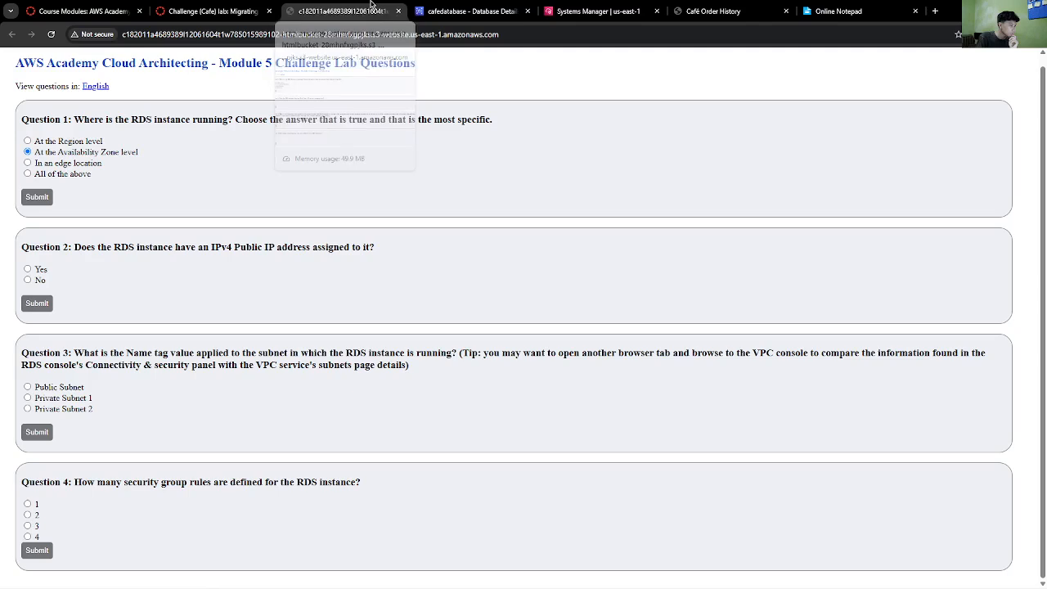
click(28, 279)
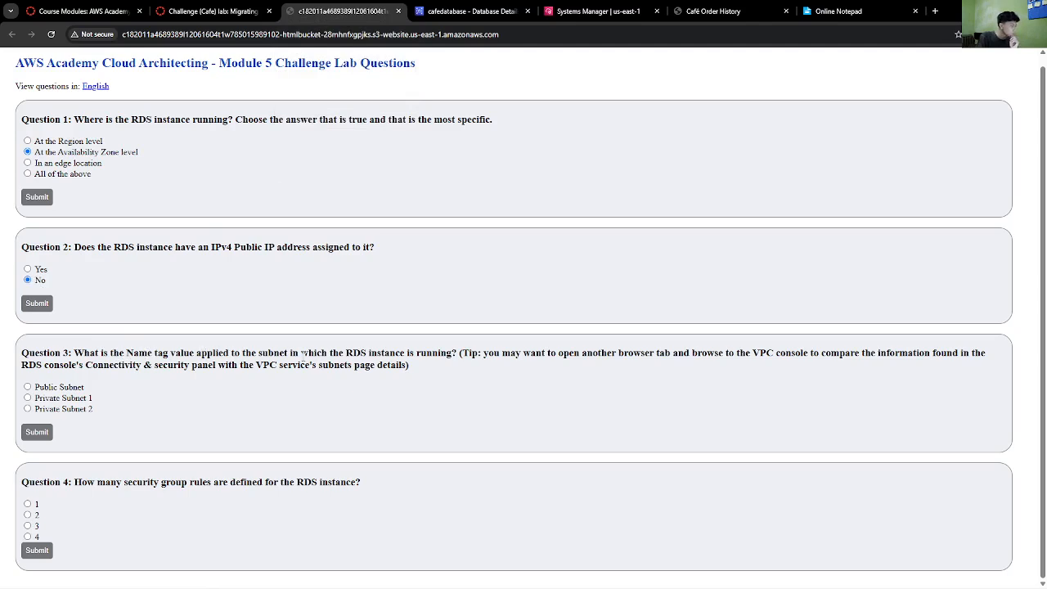
- Examine the connectivity and security details of cafedatabase for its availability zone, VPC and subnets, comparing them with question 3
click(422, 11)
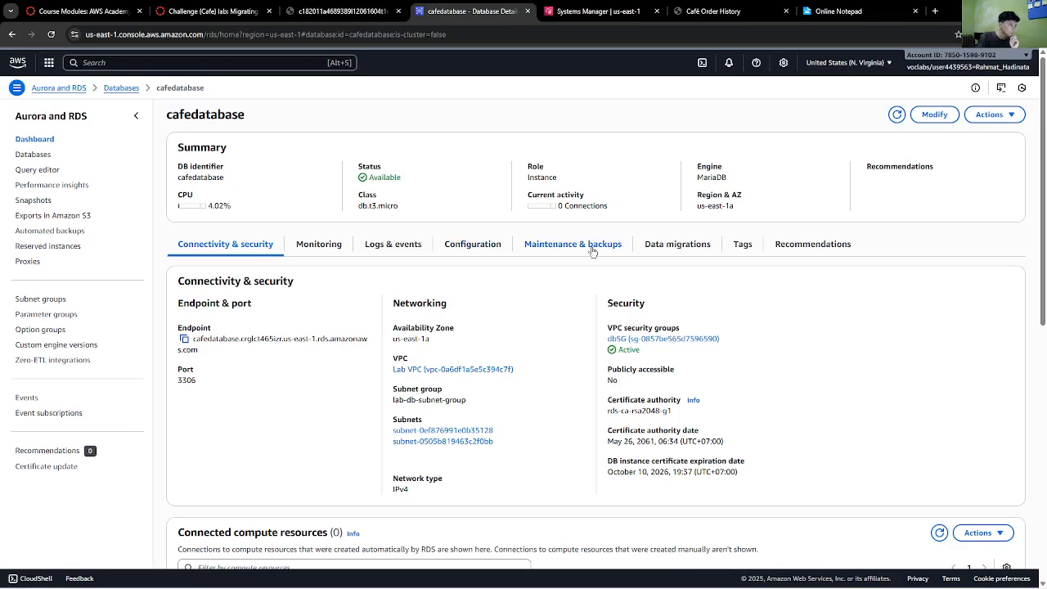
scroll(401, 381, down, 1)
scroll(402, 381, up, 1)
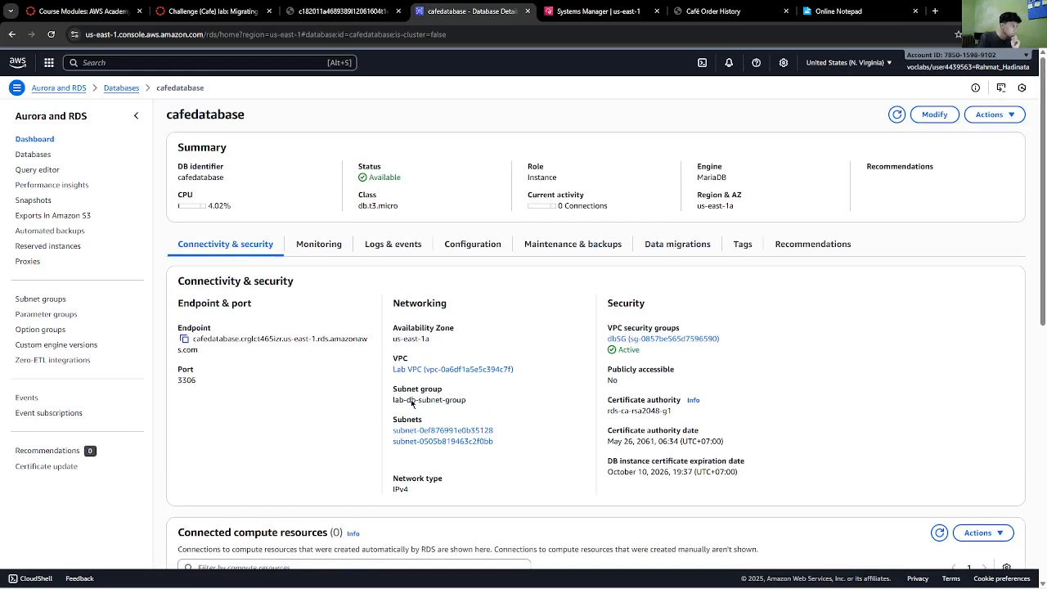
scroll(450, 376, down, 3)
scroll(497, 372, up, 3)
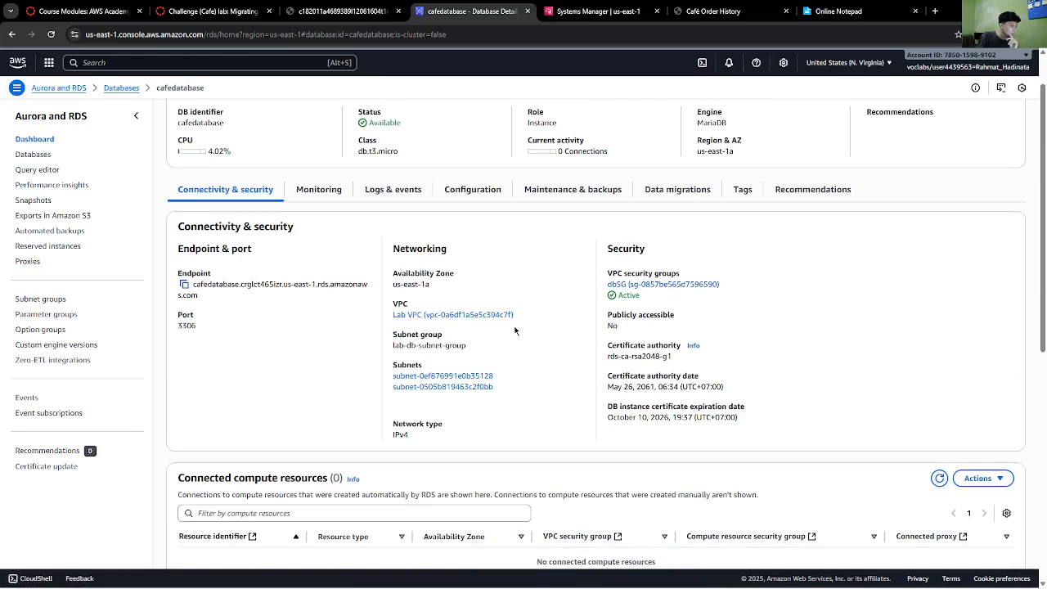
click(336, 11)
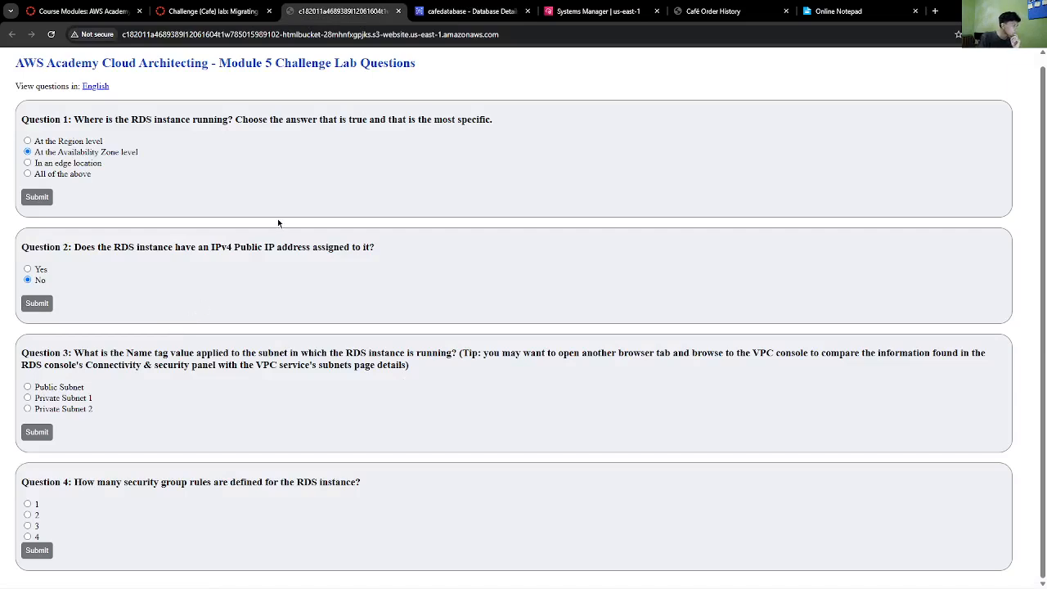
key(ctrl+Tab)
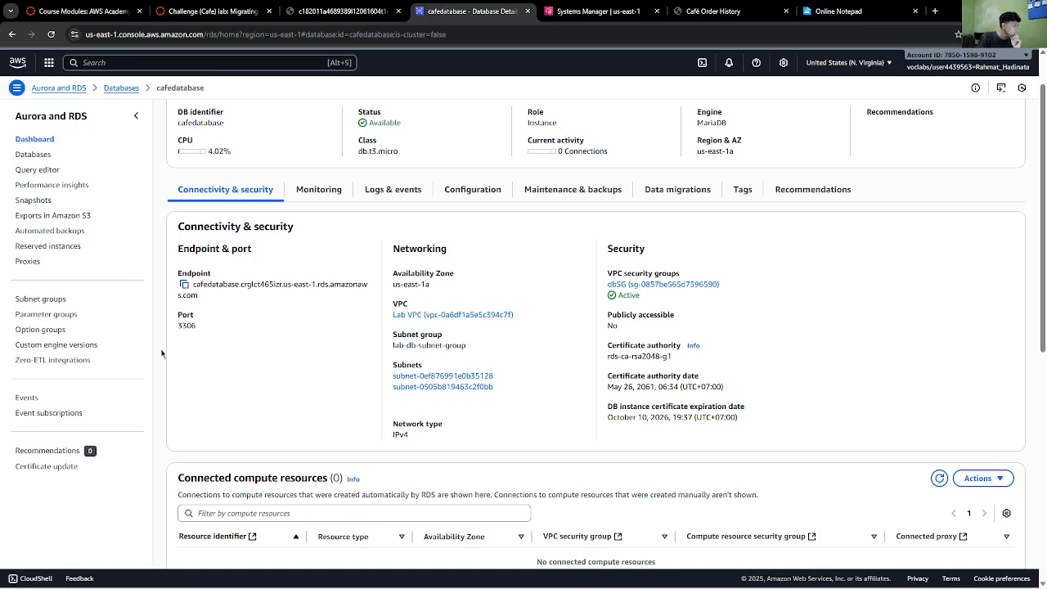
scroll(273, 248, up, 1)
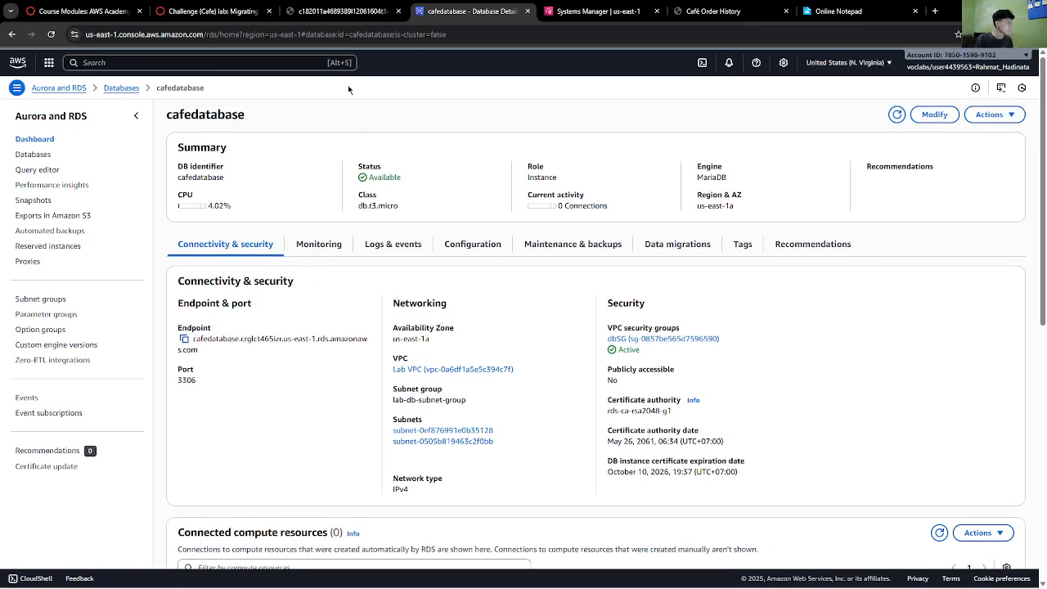
- Open the VPC console, review the lab instructions and questions, and look through the VPC dashboard
click(291, 56)
text(VPC)
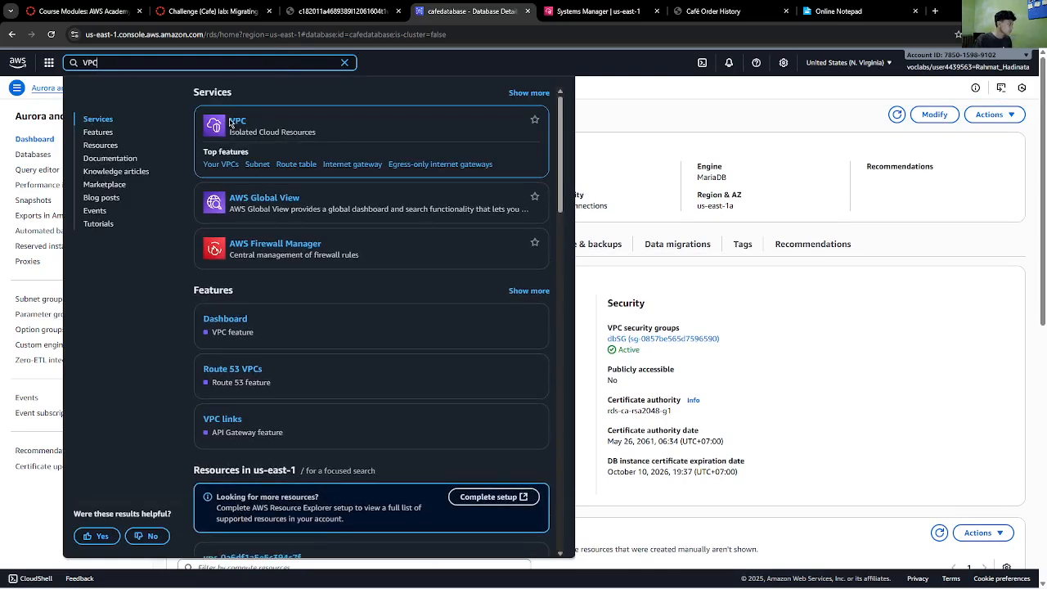
click(230, 124)
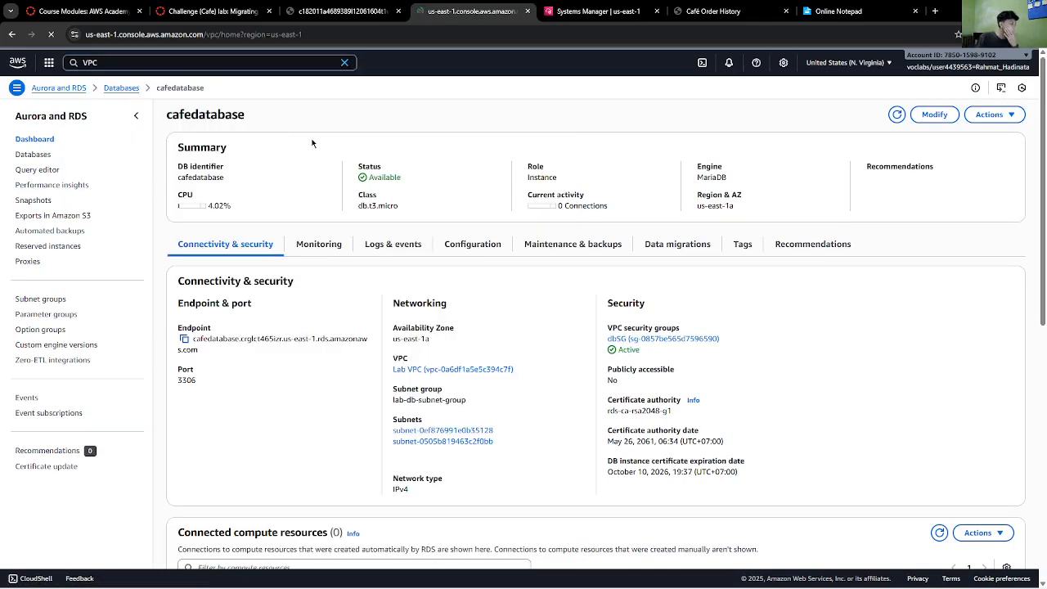
click(214, 10)
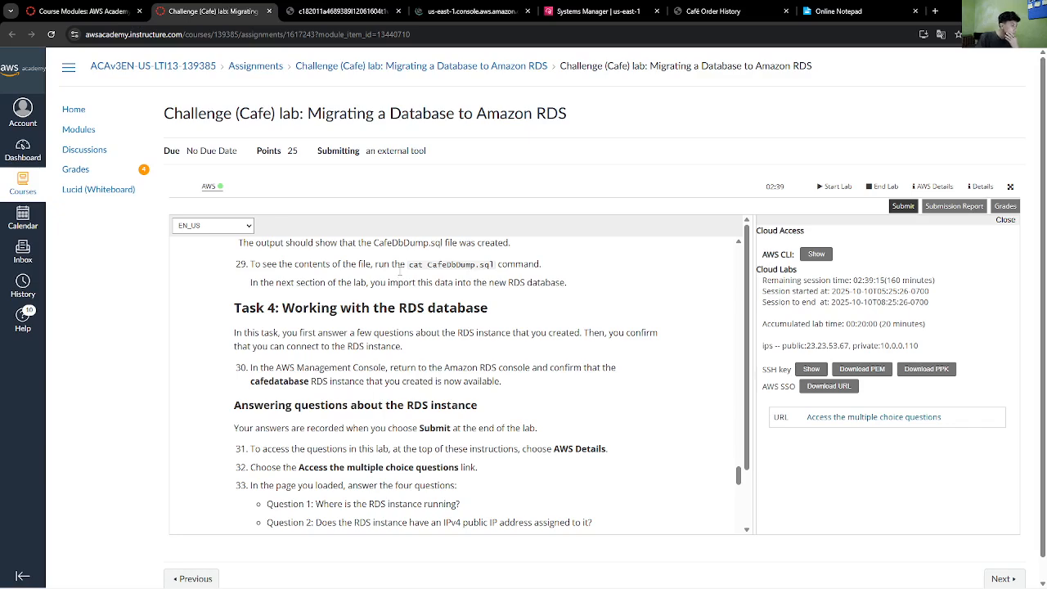
click(376, 6)
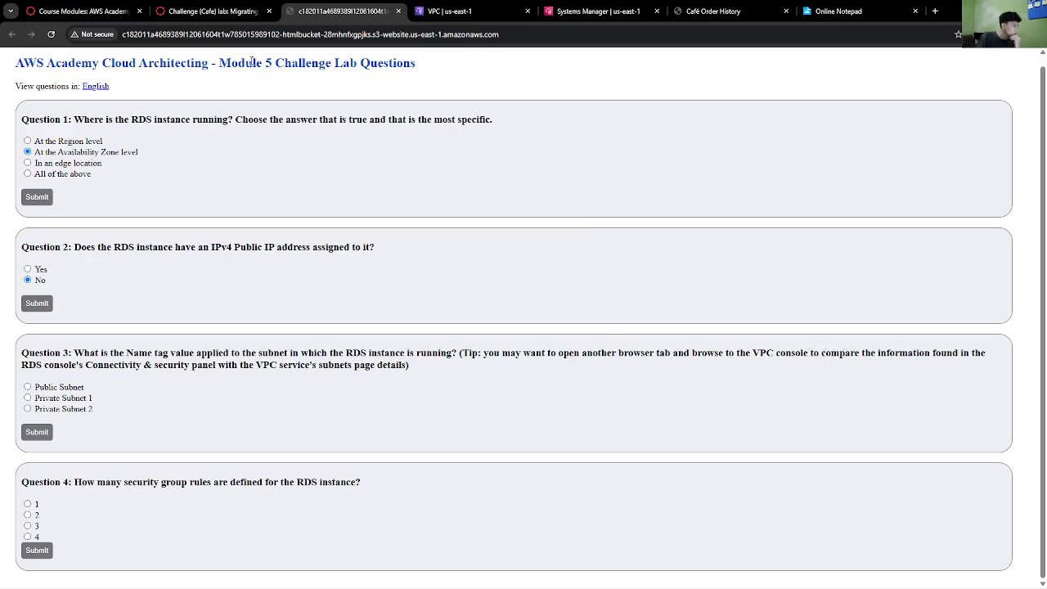
click(481, 8)
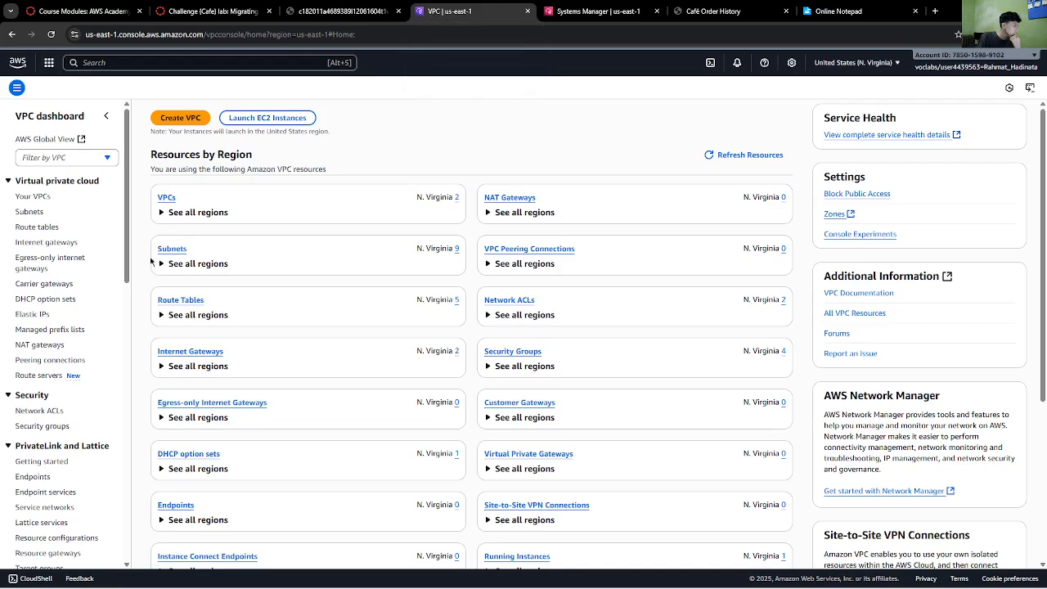
scroll(67, 413, down, 4)
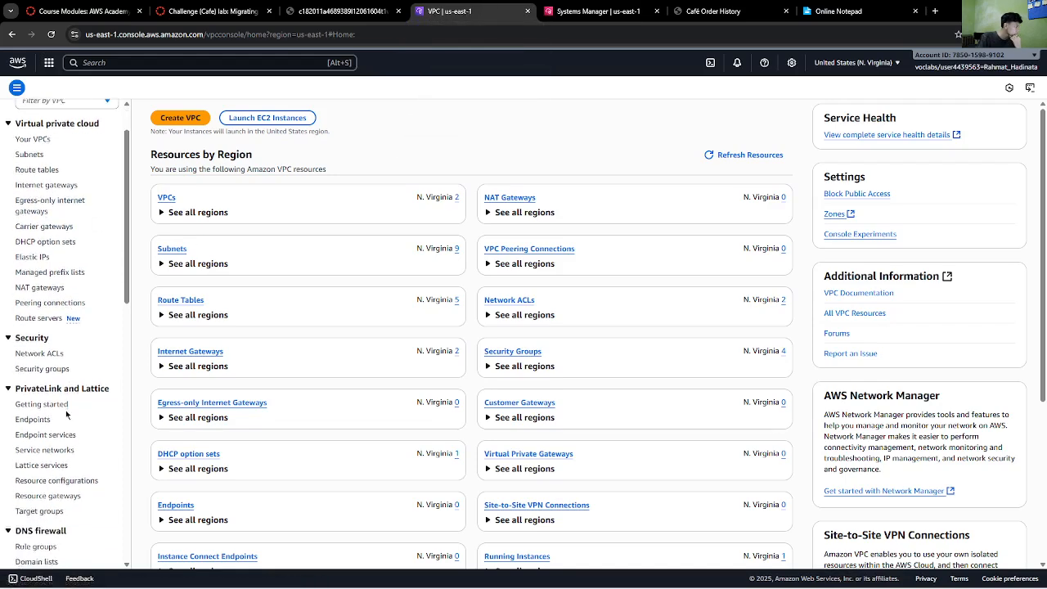
scroll(67, 413, down, 5)
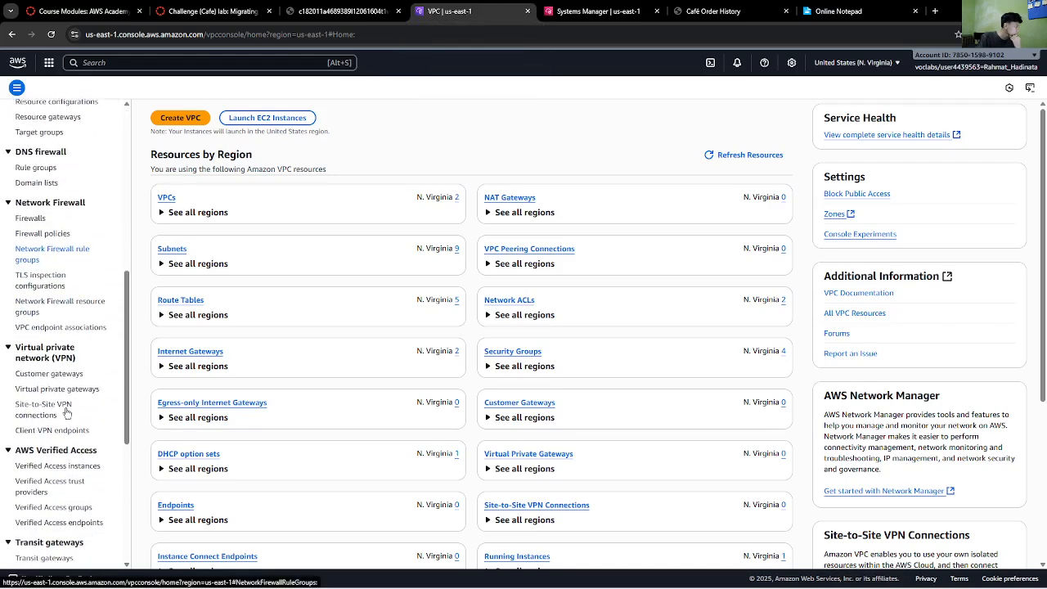
scroll(68, 413, up, 4)
scroll(67, 413, up, 3)
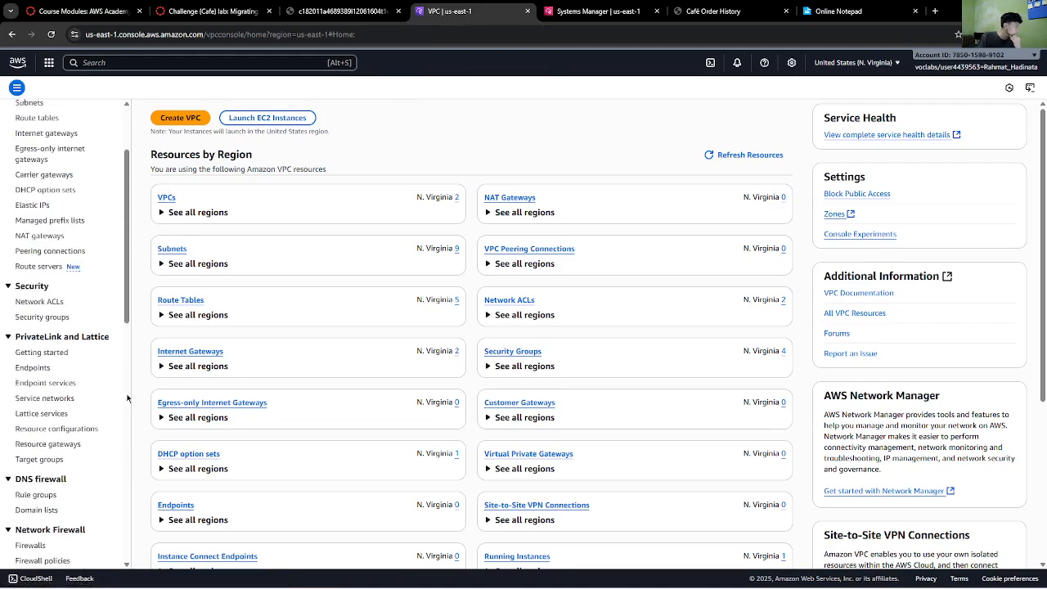
- Return to the cafedatabase details and check its networking information against the lab questions
key(alt+Left)
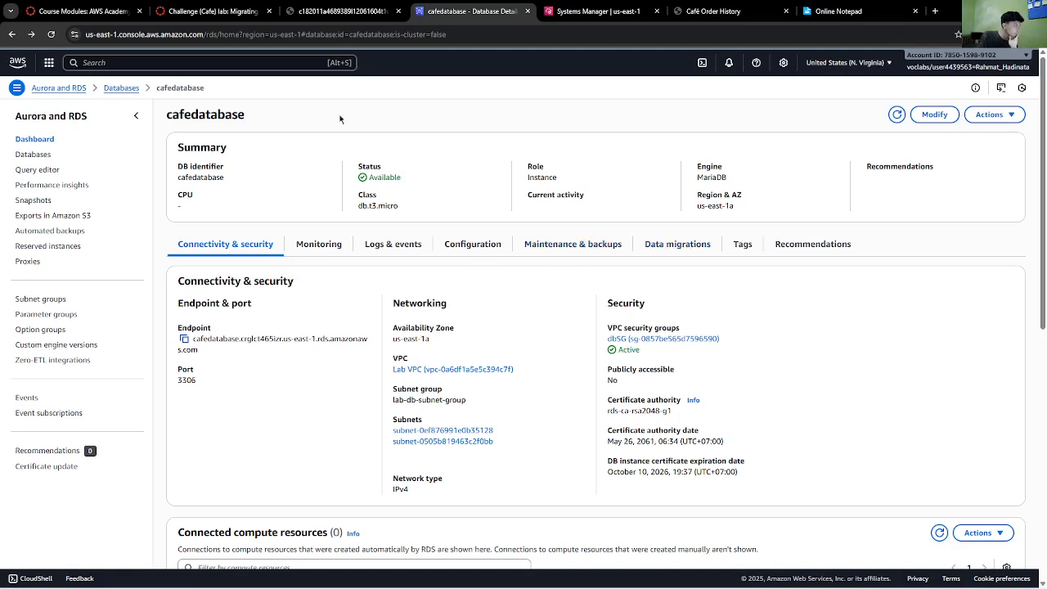
click(211, 10)
key(ctrl+Tab)
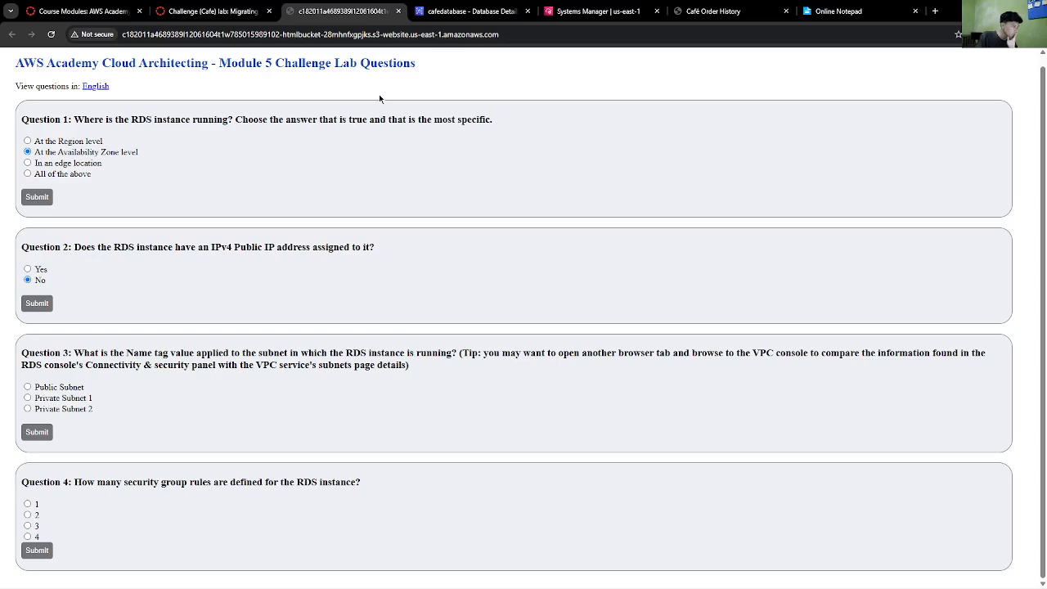
click(470, 11)
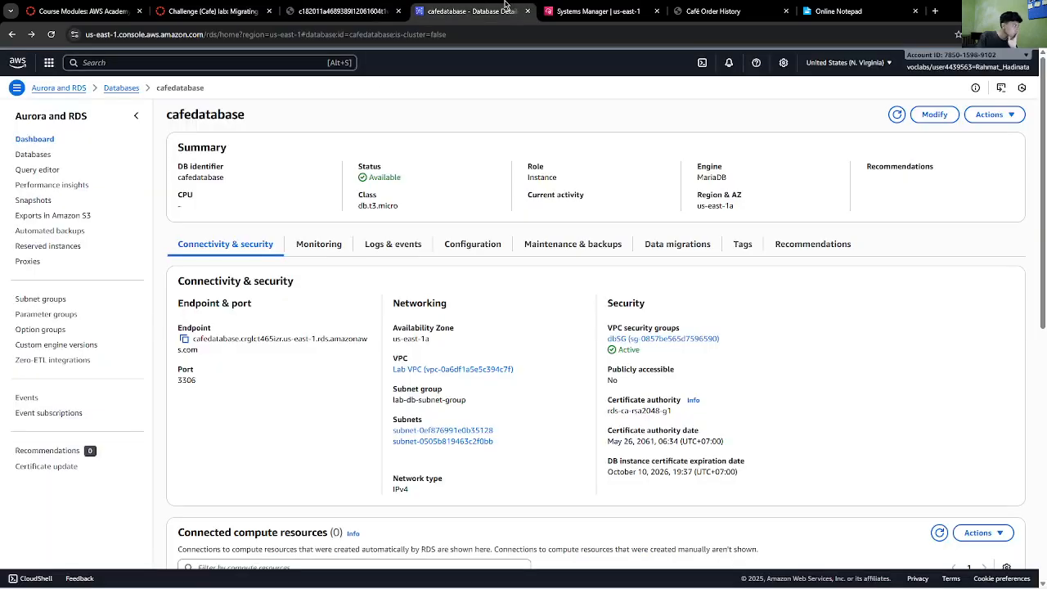
click(304, 6)
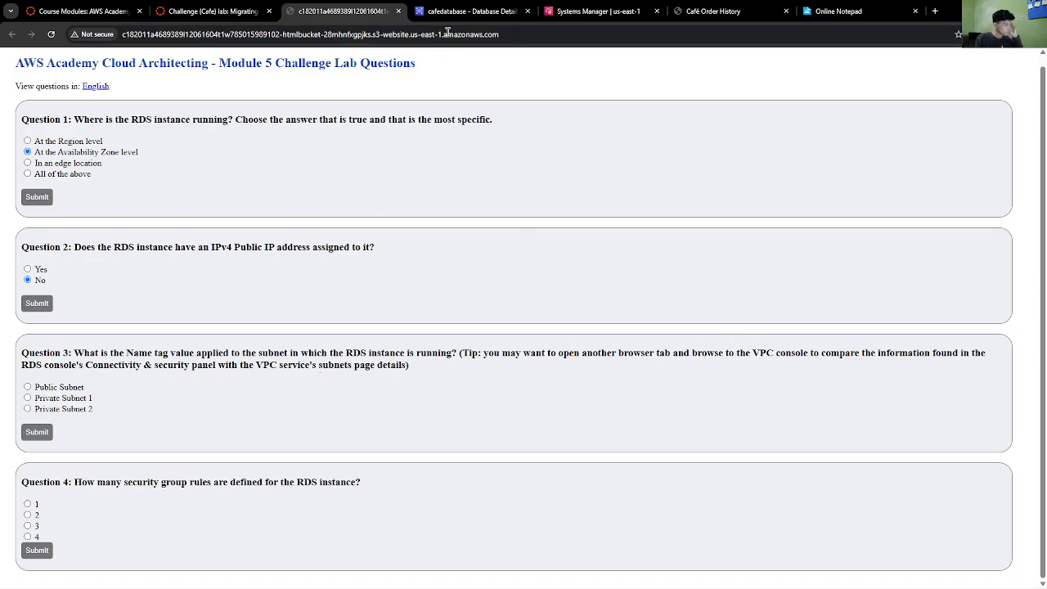
- Search the AWS console for VPC and open the subnet list to check Name tags against subnet IDs
click(470, 11)
click(253, 60)
text(VPC)
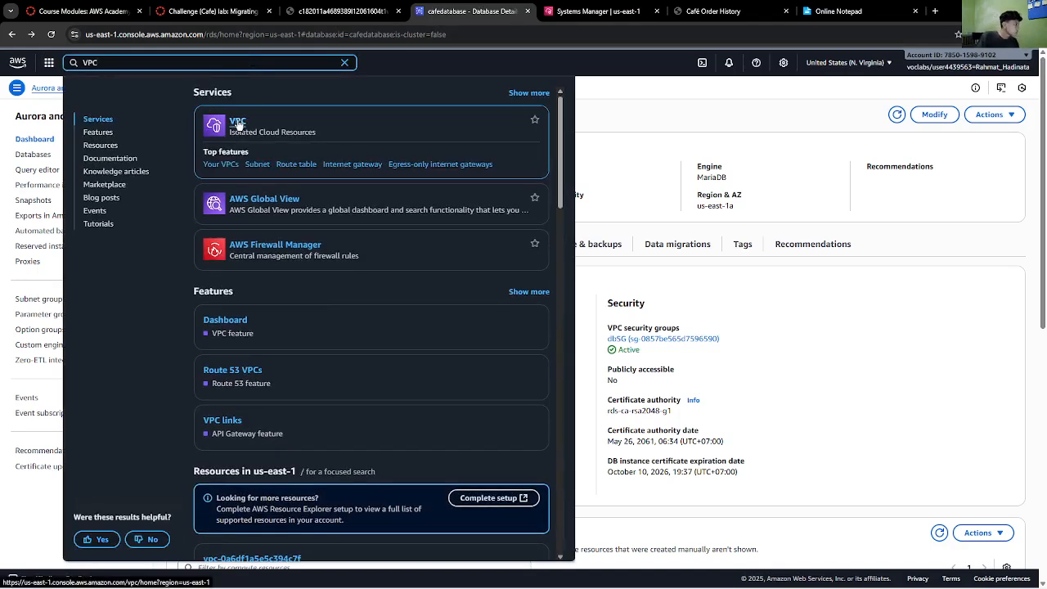
click(256, 164)
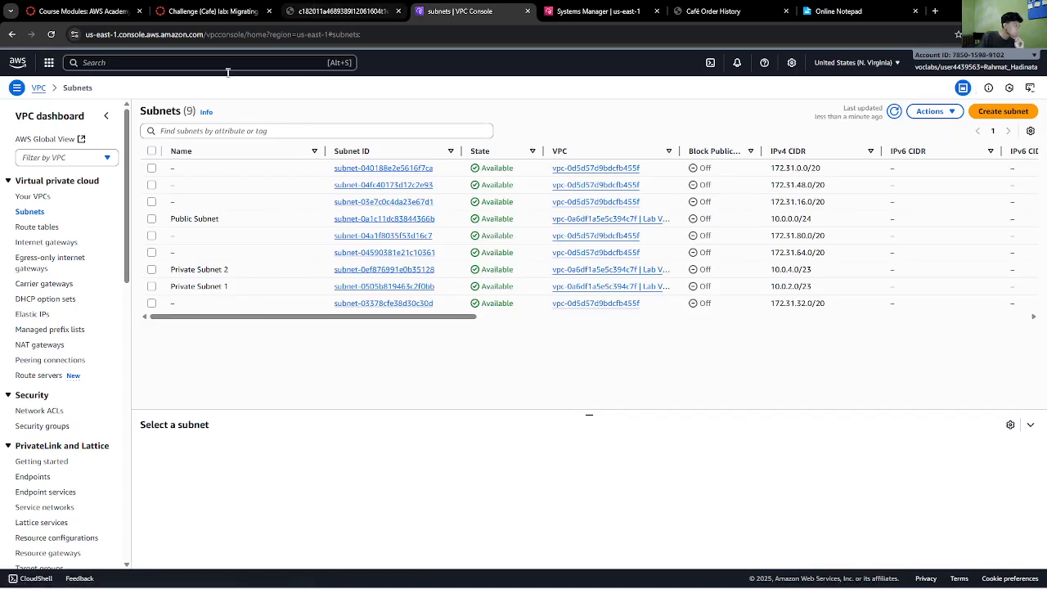
- Show the details of Lab VPC in the VPC list and enlarge its details pane
click(32, 197)
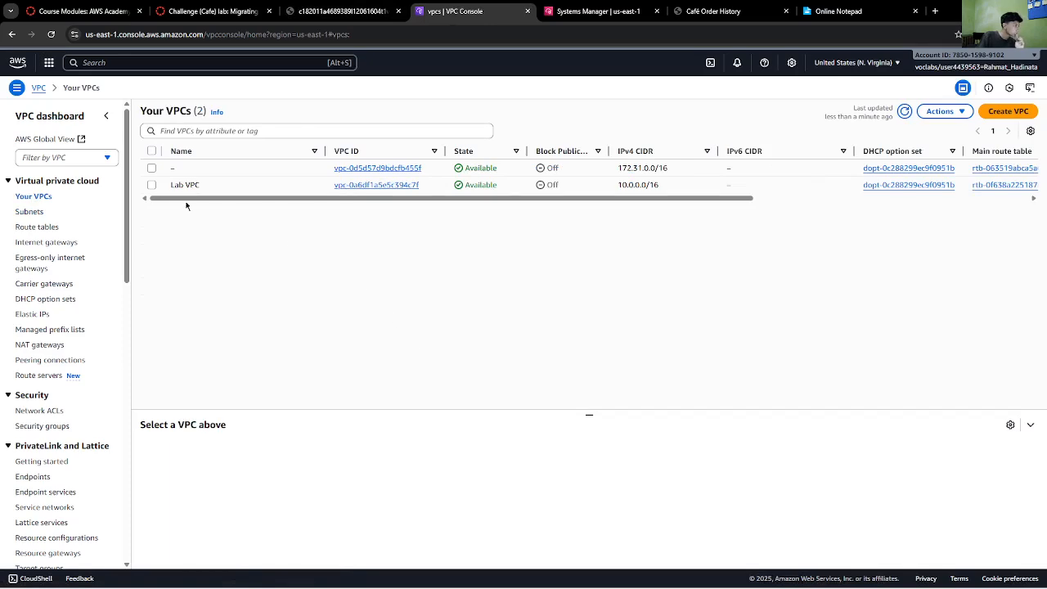
click(151, 186)
drag(588, 413, 552, 235)
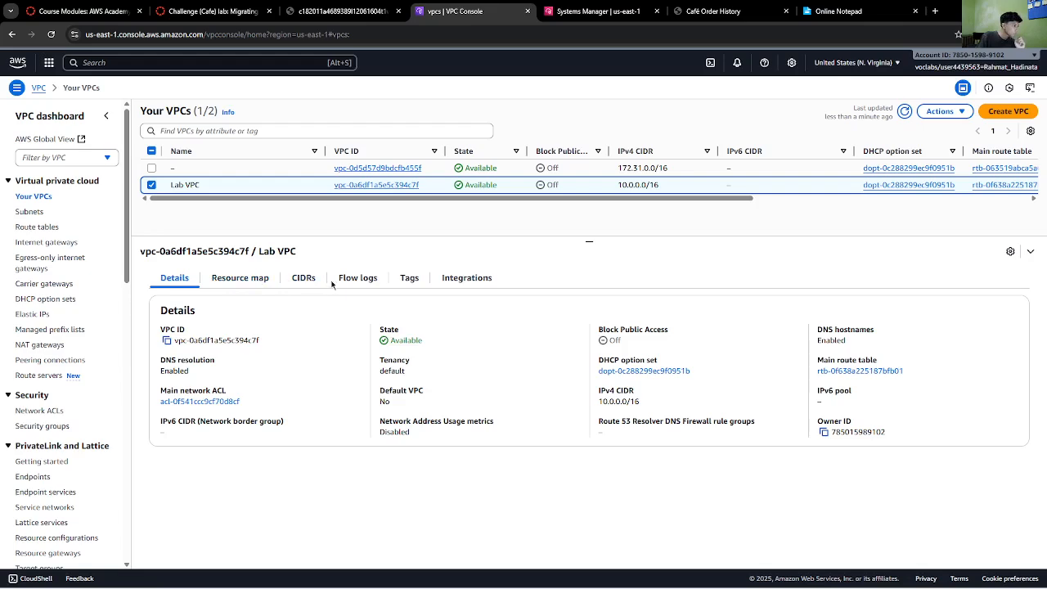
- Inspect the inbound rules of the CafeSG security group, then return to the security group list
click(42, 425)
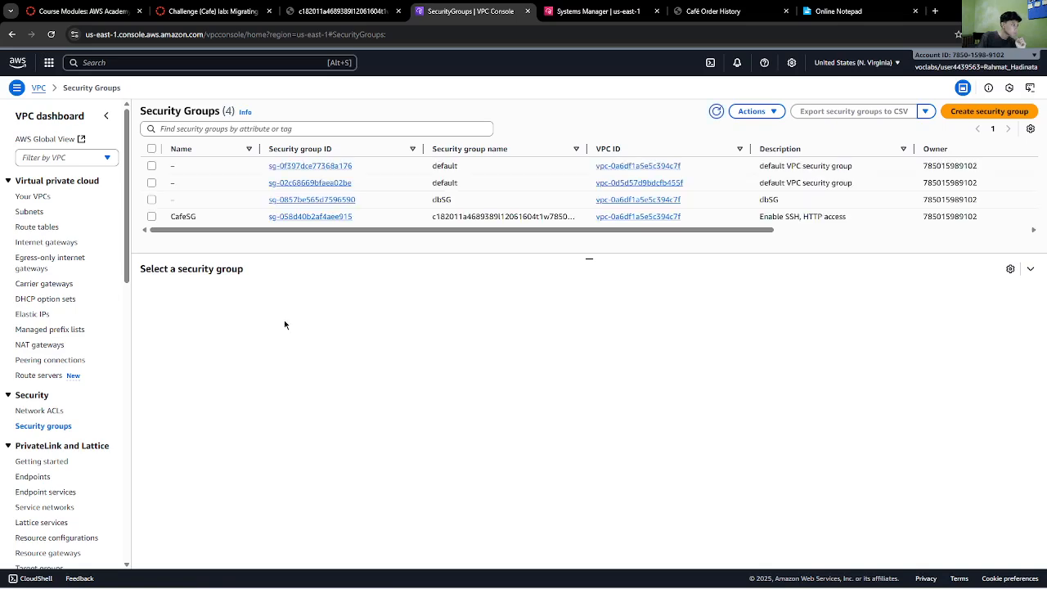
click(317, 216)
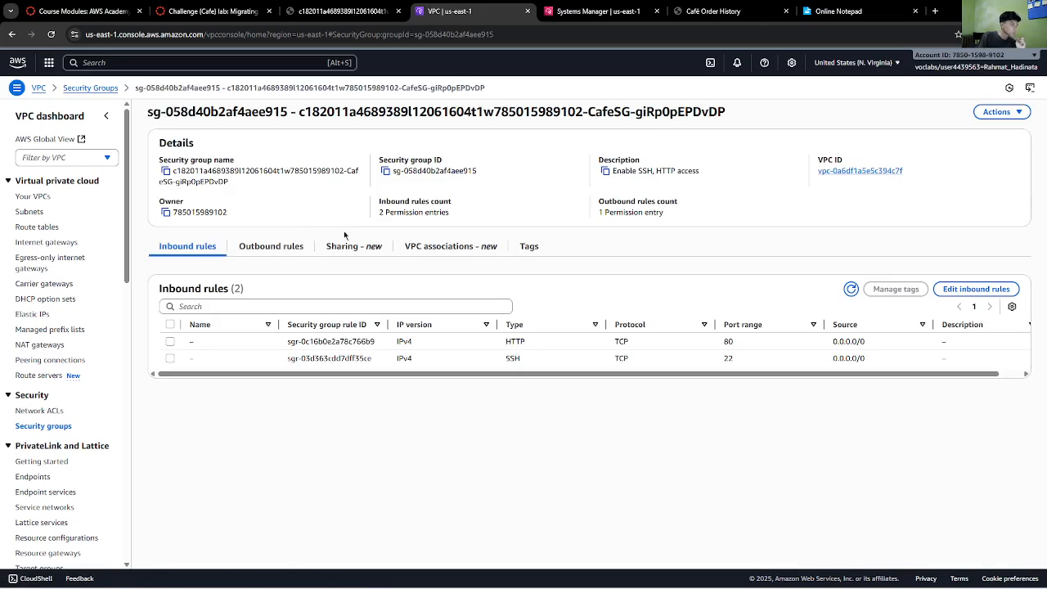
drag(518, 374, 491, 368)
click(56, 426)
- Go back to the lab questions and answer question 3 with Private Subnet 1 and question 4 with 1
key(alt+Left)
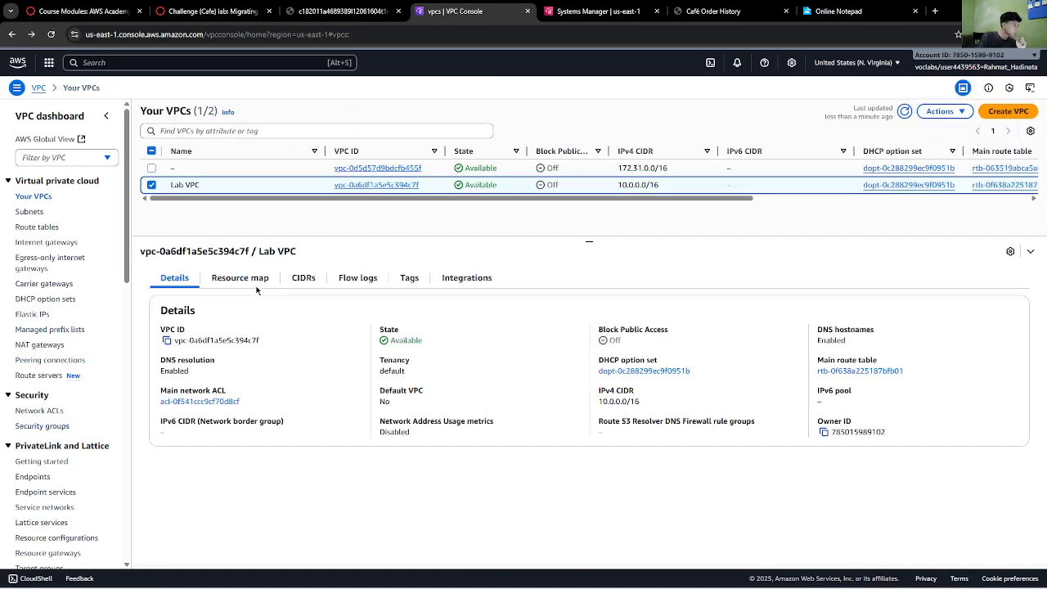
key(alt+Left)
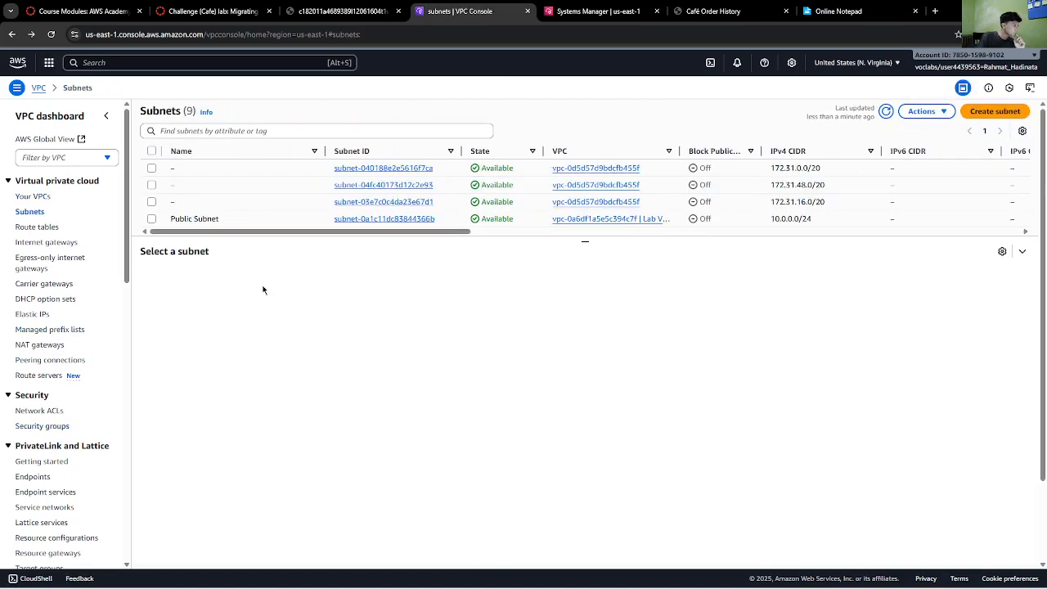
key(alt+Left)
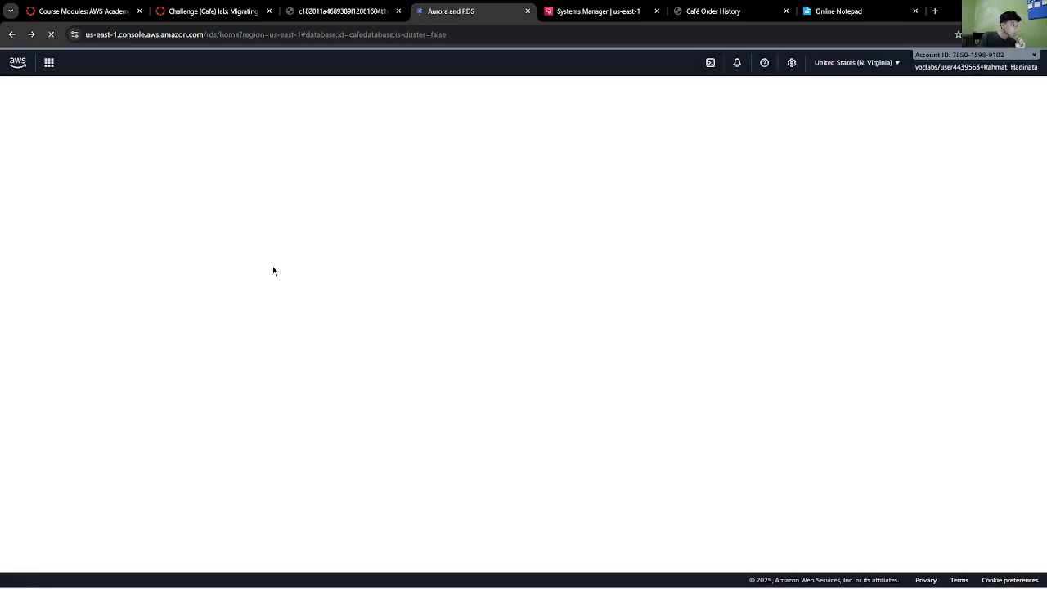
key(ctrl+shift+Tab)
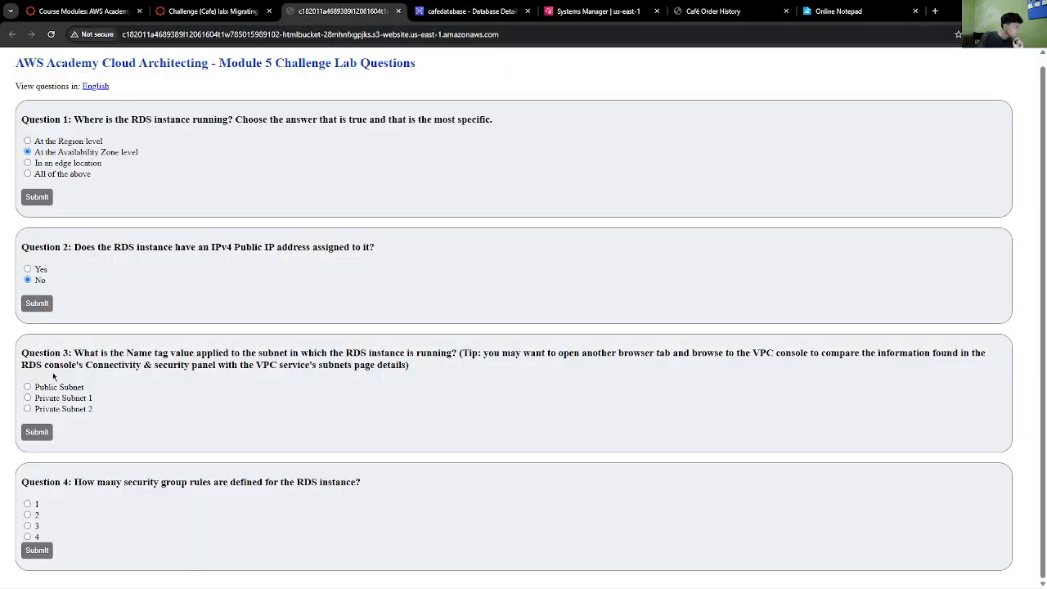
click(38, 399)
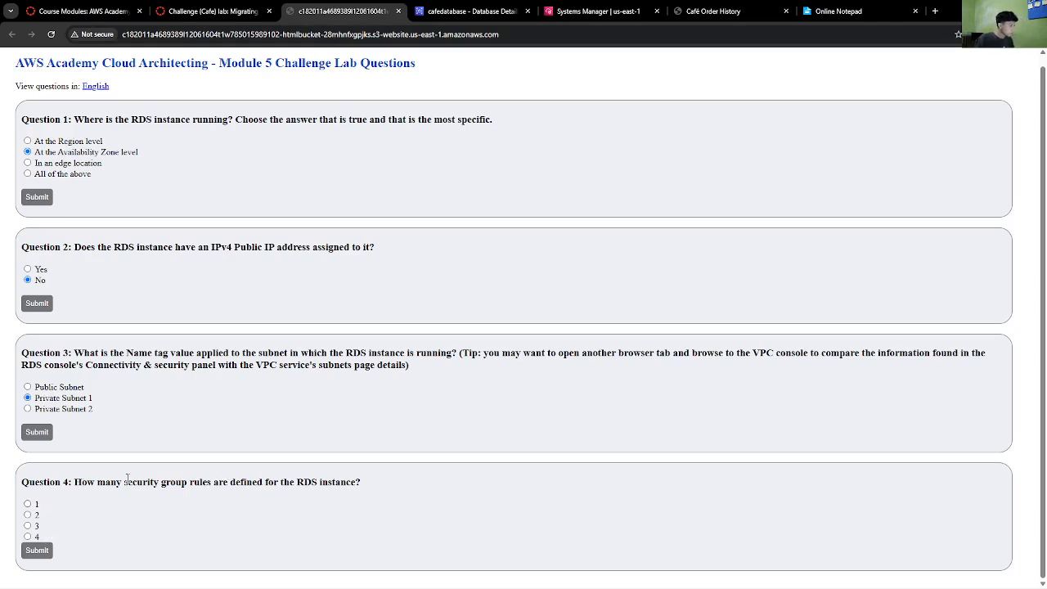
click(28, 505)
- Submit the answers to questions 1, 2 and 3, returning to the question list after each submission
click(45, 200)
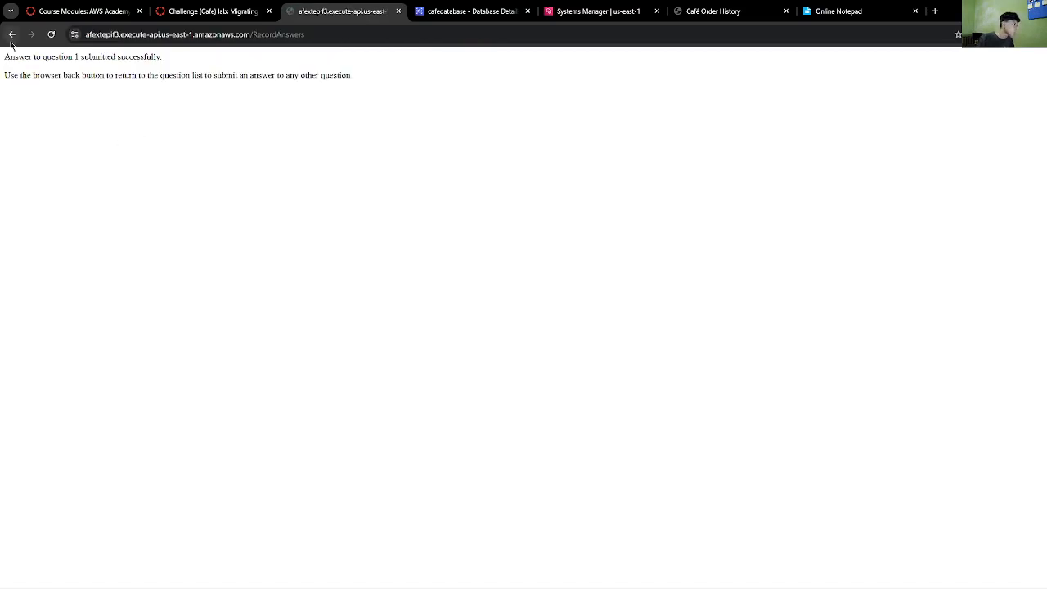
click(11, 35)
click(34, 307)
click(11, 37)
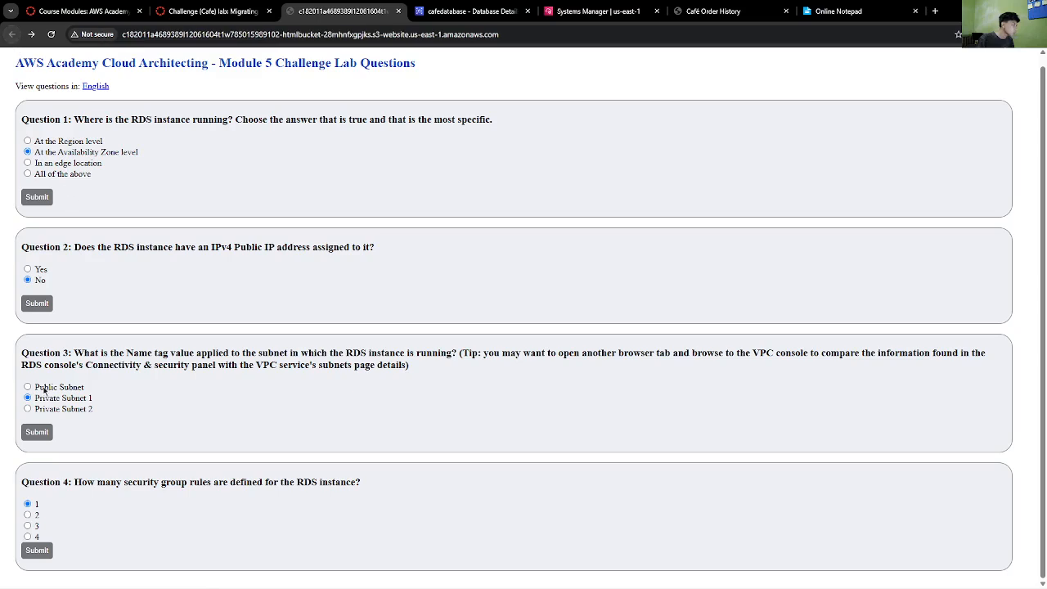
click(41, 431)
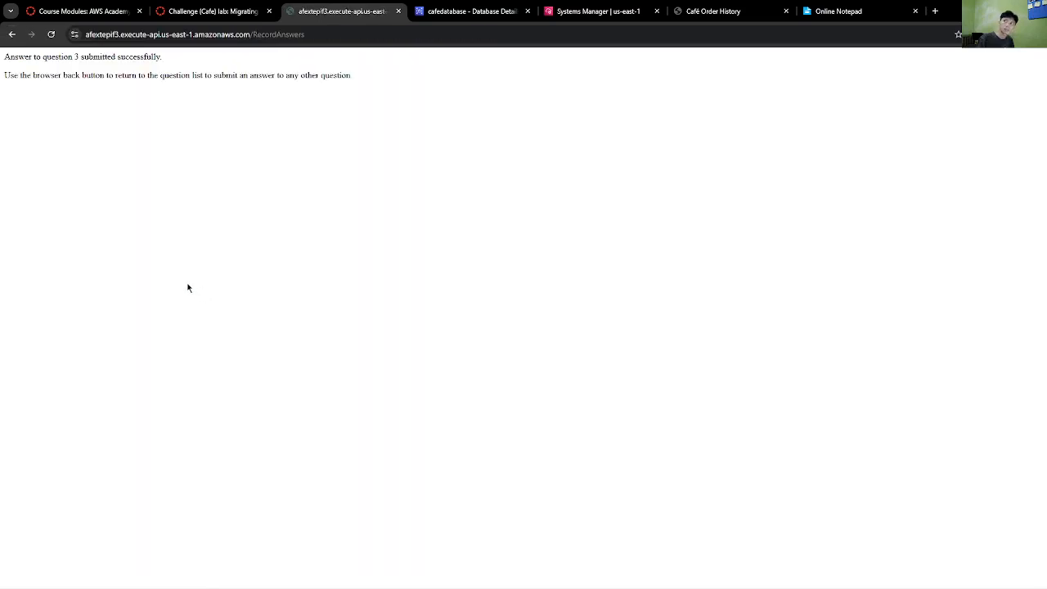
click(12, 33)
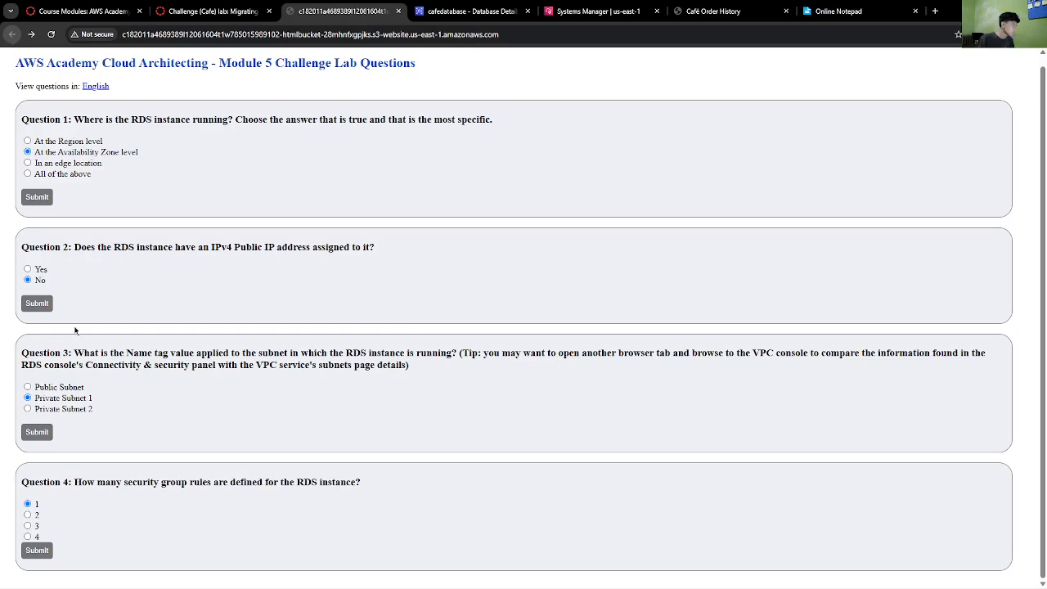
- Submit the answer to question 4, return to the question list and close the questions page
click(37, 550)
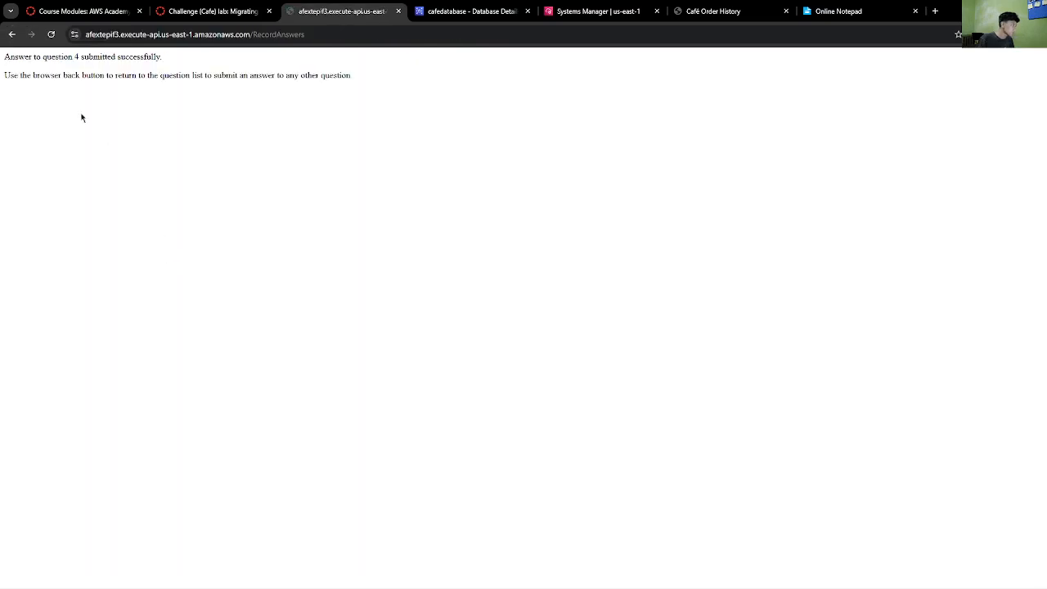
click(11, 33)
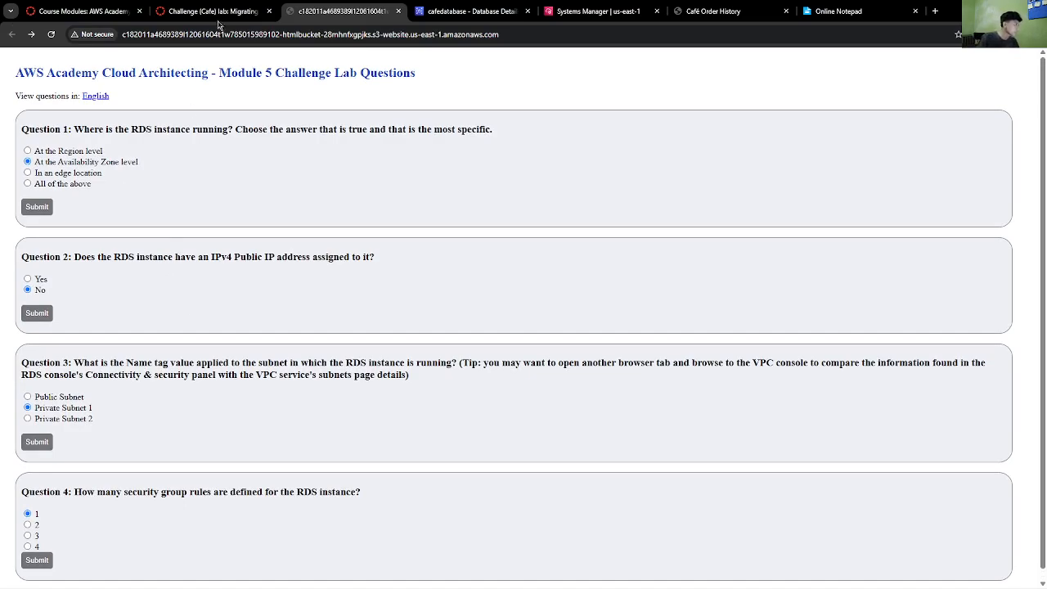
click(399, 11)
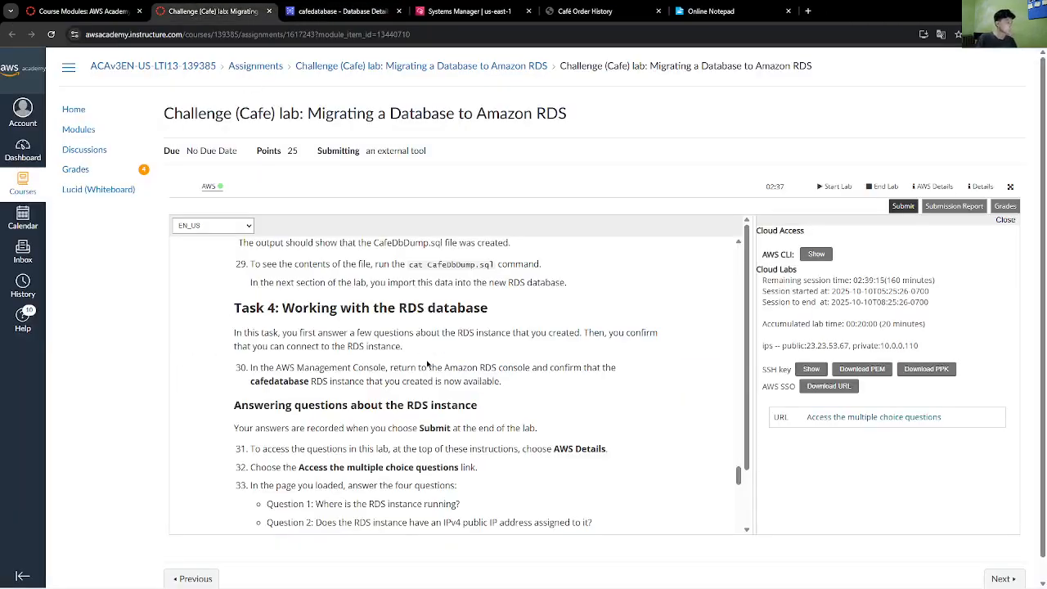
- Review the Task 4 instructions in the lab guide and check the status of cafedatabase in the RDS database list
scroll(427, 364, down, 4)
scroll(336, 357, up, 2)
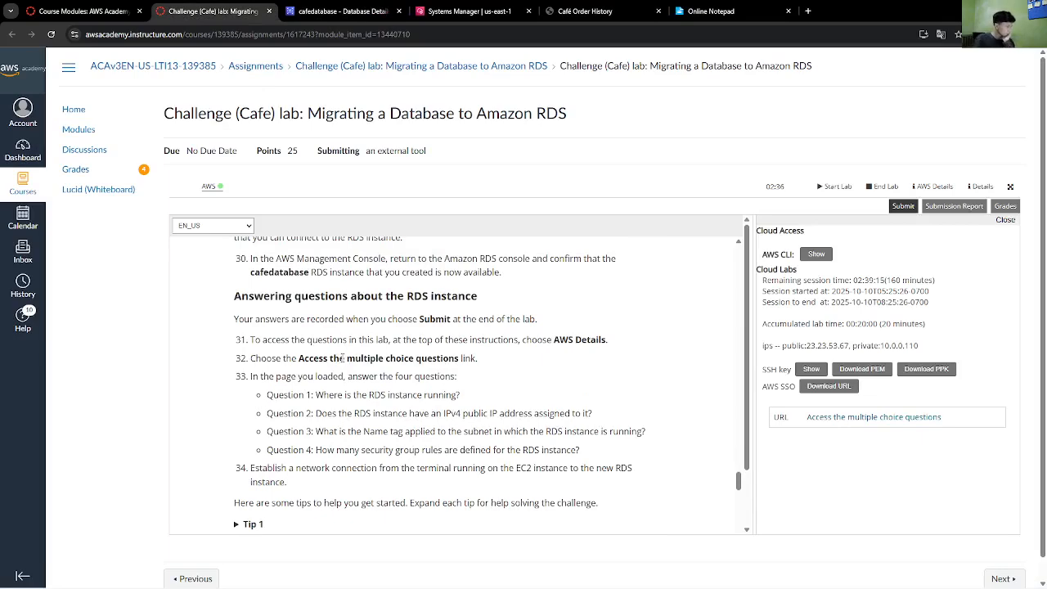
scroll(342, 357, down, 2)
scroll(265, 451, up, 2)
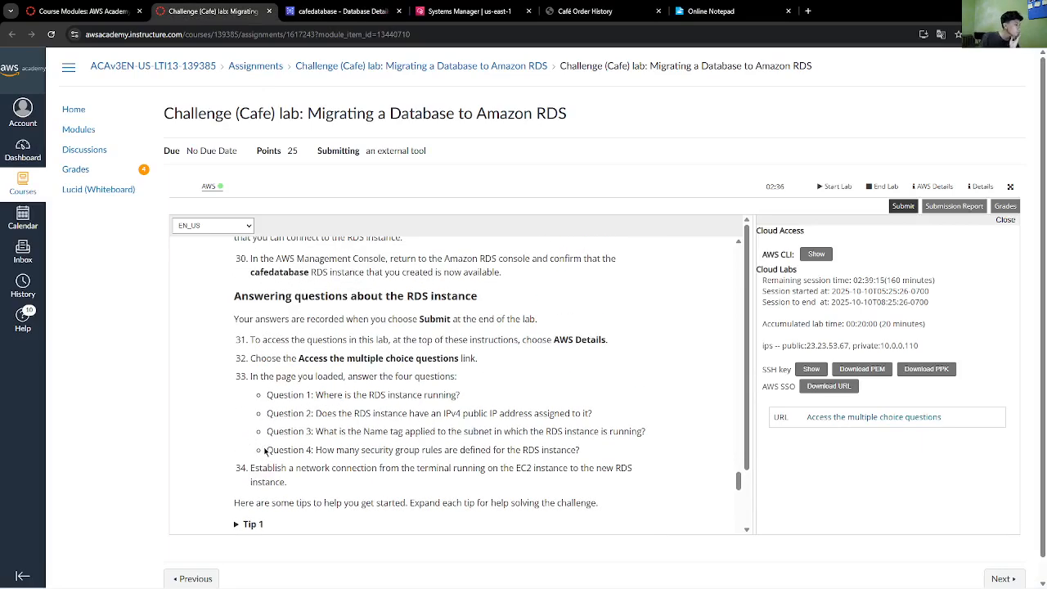
scroll(265, 451, up, 1)
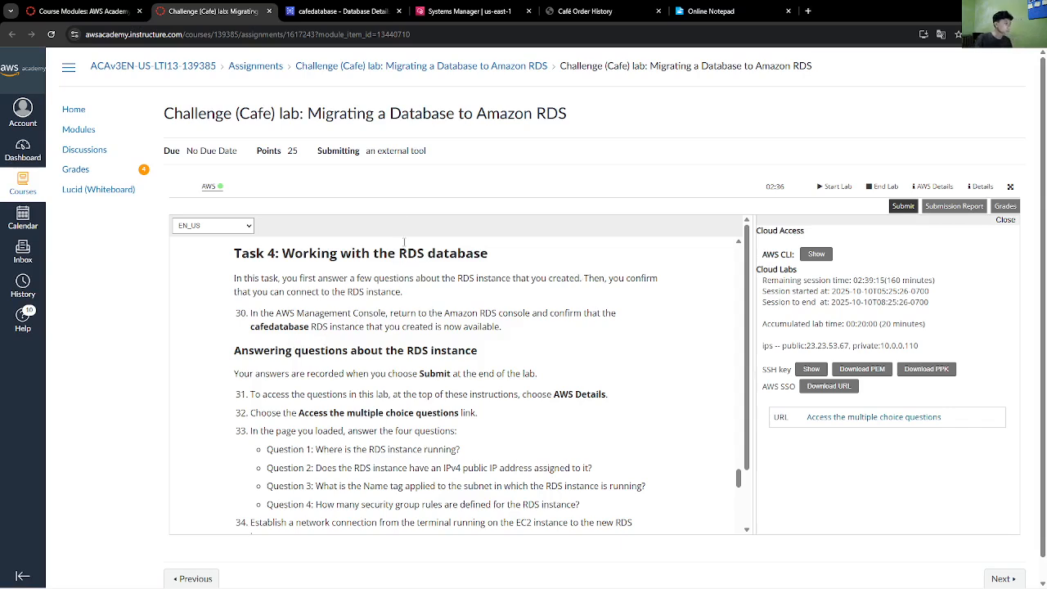
click(340, 11)
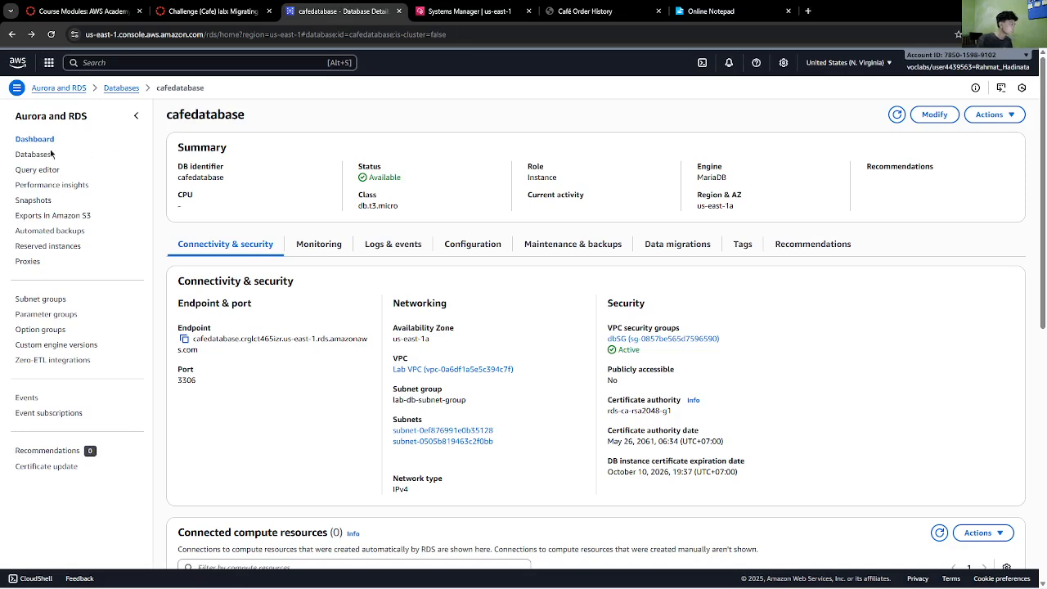
click(37, 154)
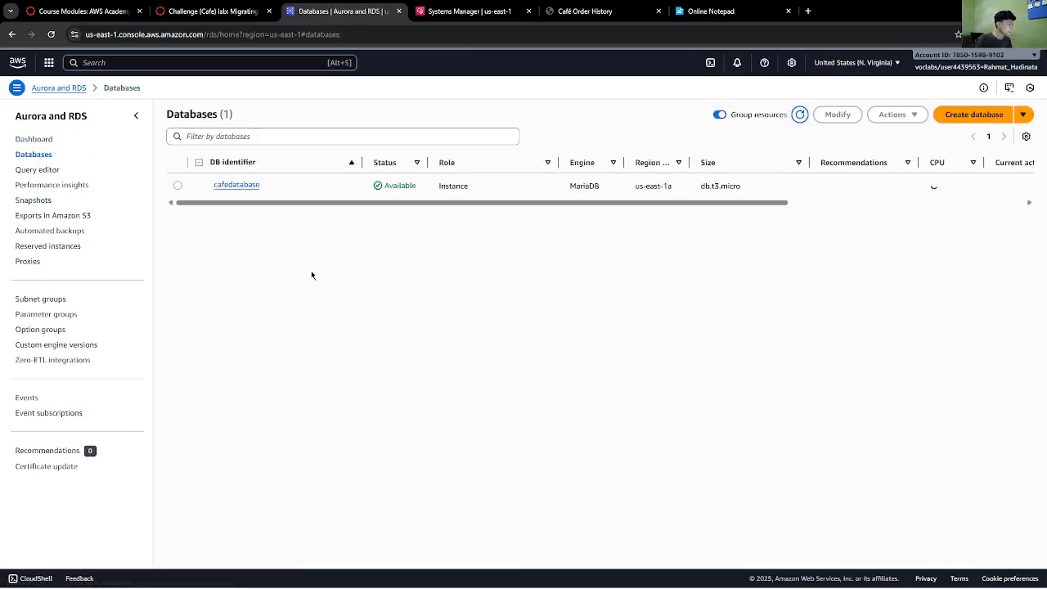
- Return to the lab guide and expand Tips 1 to 4 under instruction 34 to read how to connect to the RDS instance
click(233, 11)
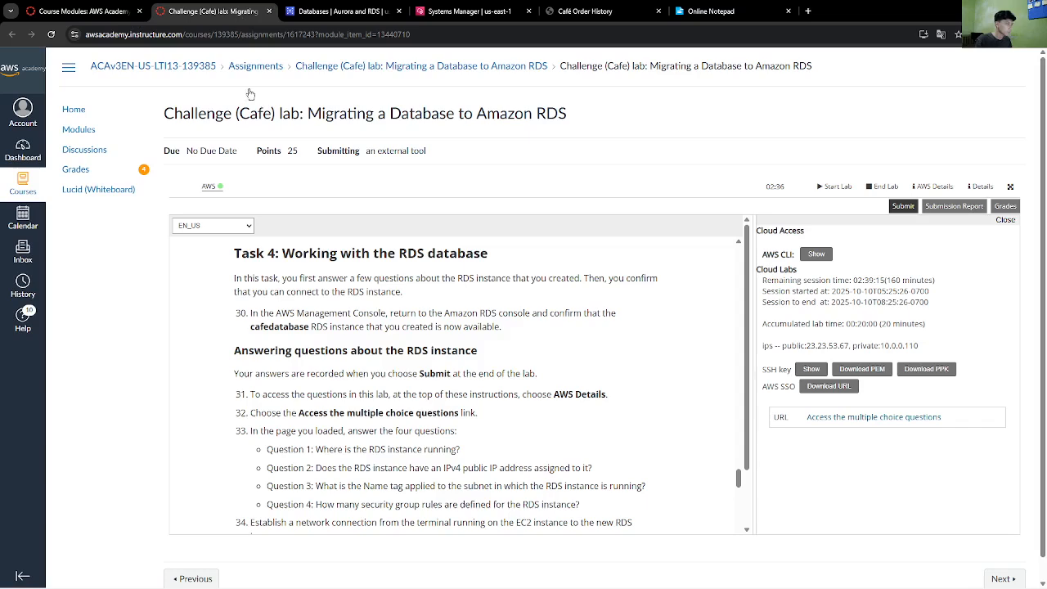
scroll(250, 352, down, 5)
click(241, 307)
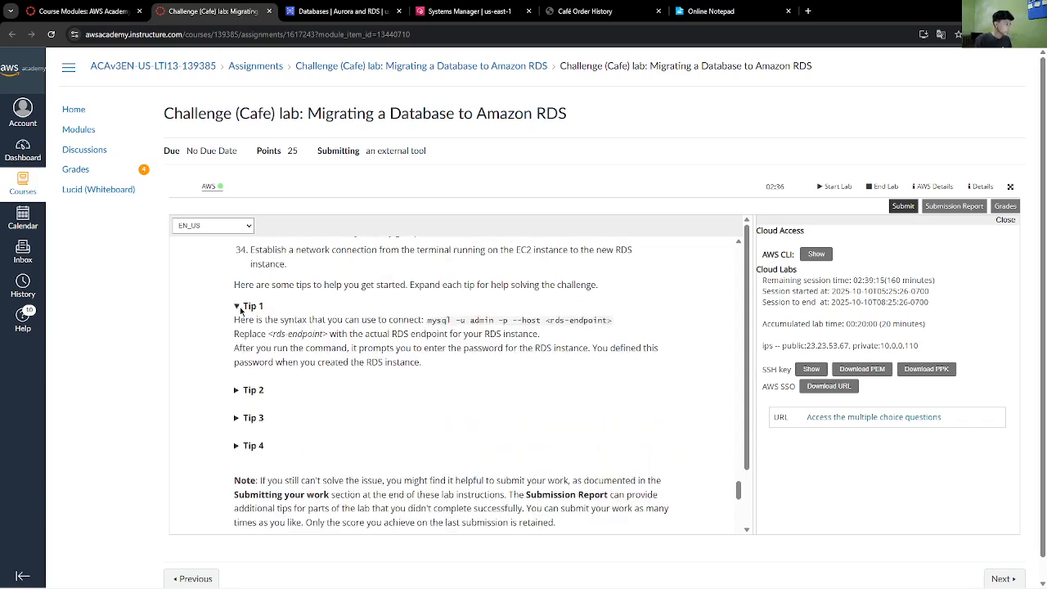
click(245, 389)
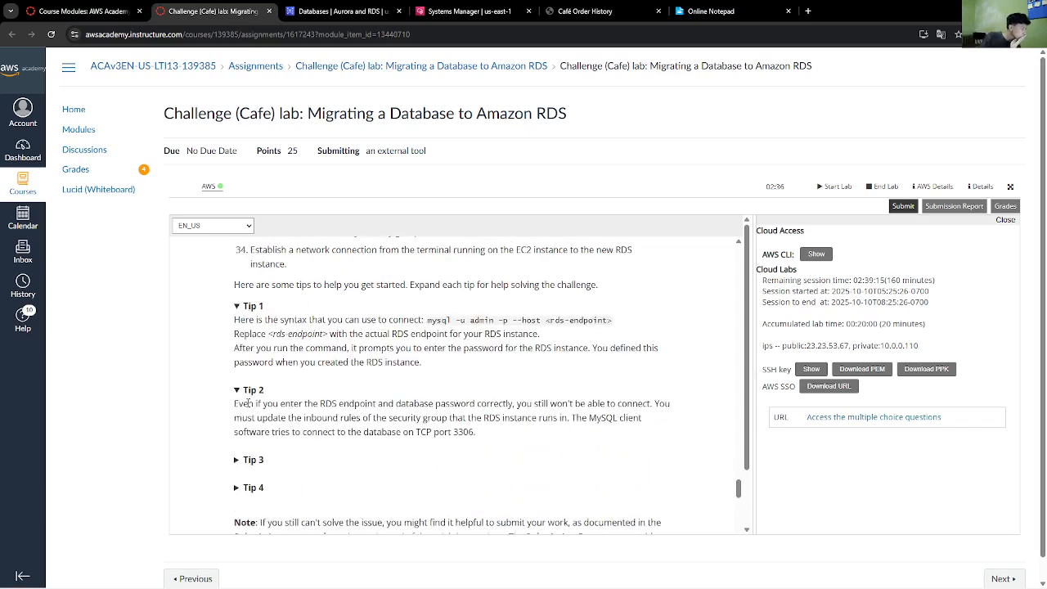
scroll(239, 376, down, 2)
click(238, 352)
click(238, 424)
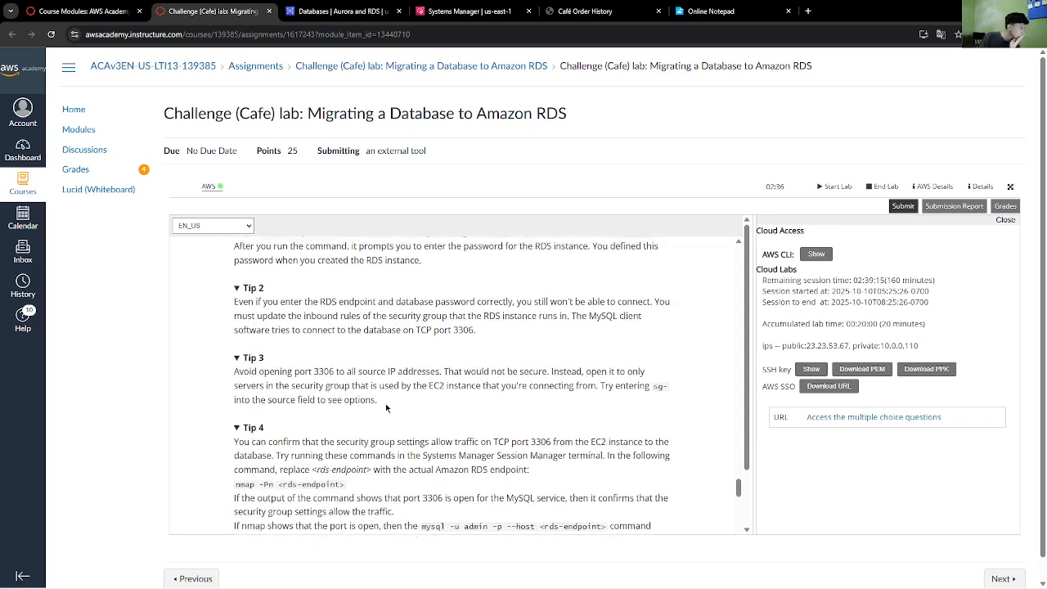
scroll(344, 373, up, 3)
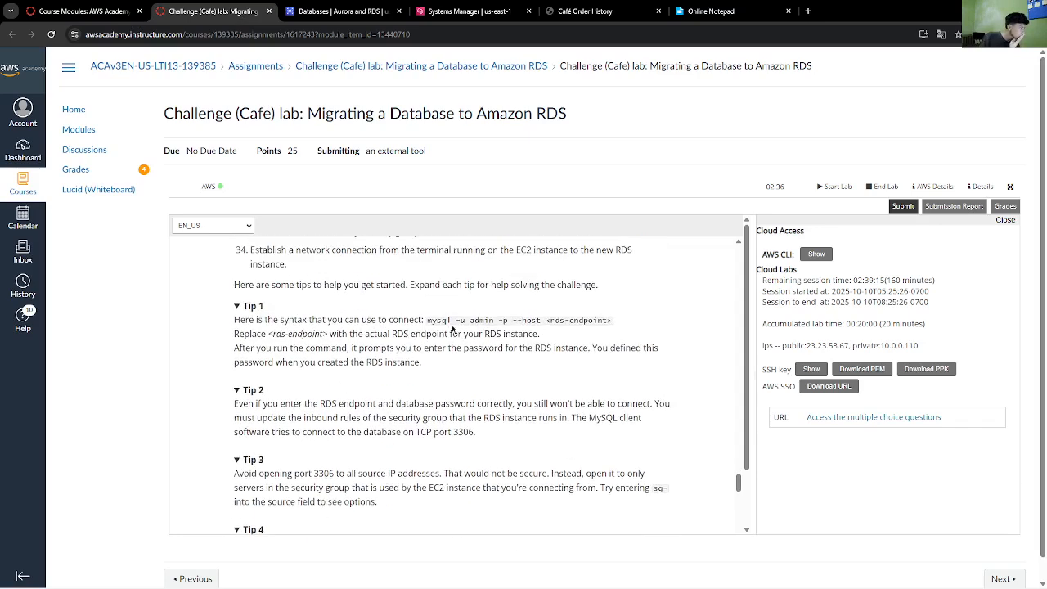
- Open the cafedatabase details, then copy "mysql -u admin -p --host" from Tip 1 into the Systems Manager terminal's command line
click(331, 10)
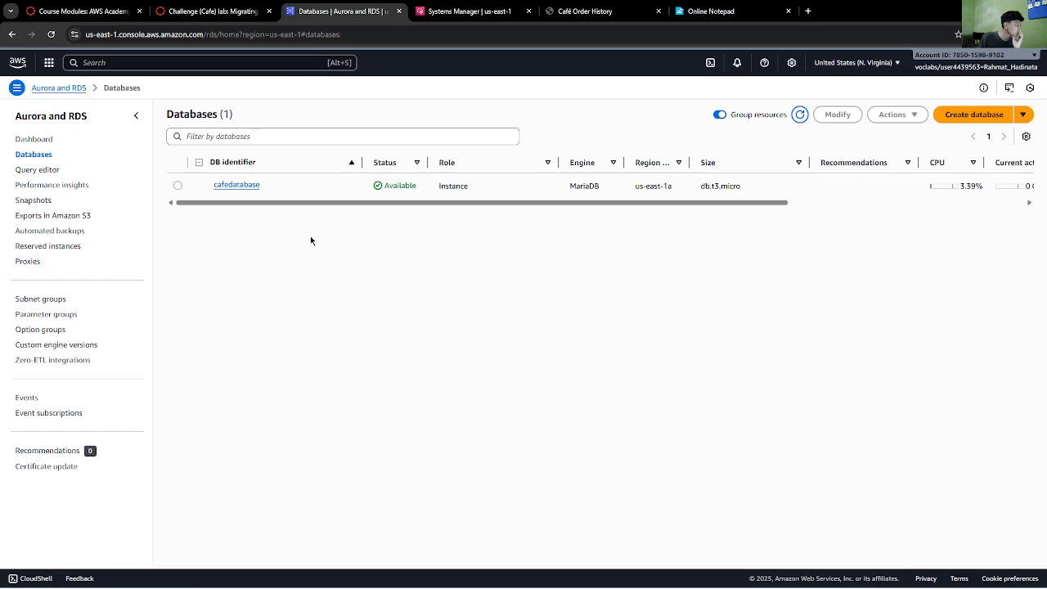
click(232, 184)
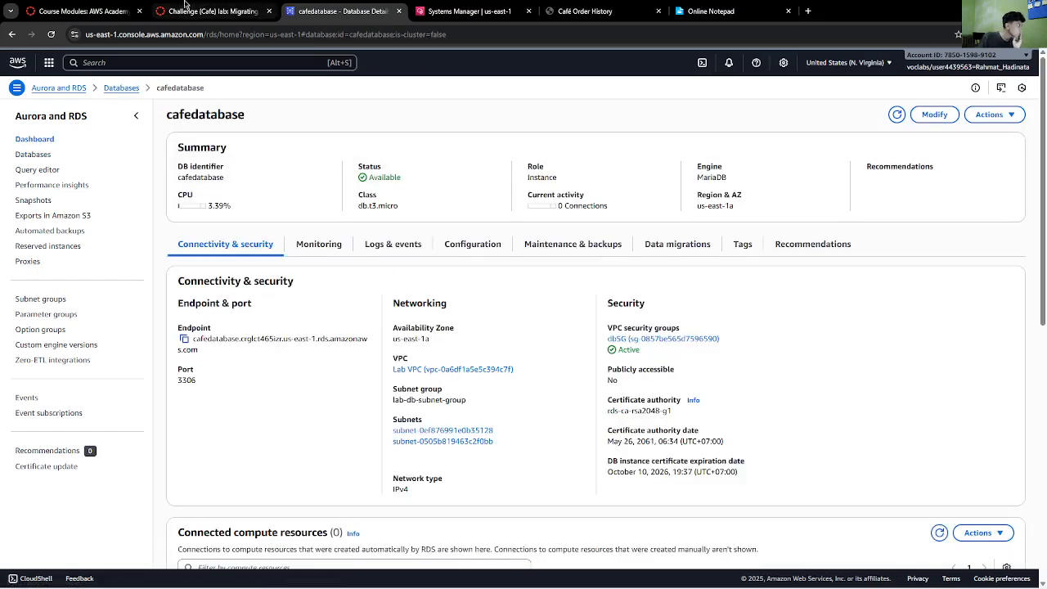
click(212, 10)
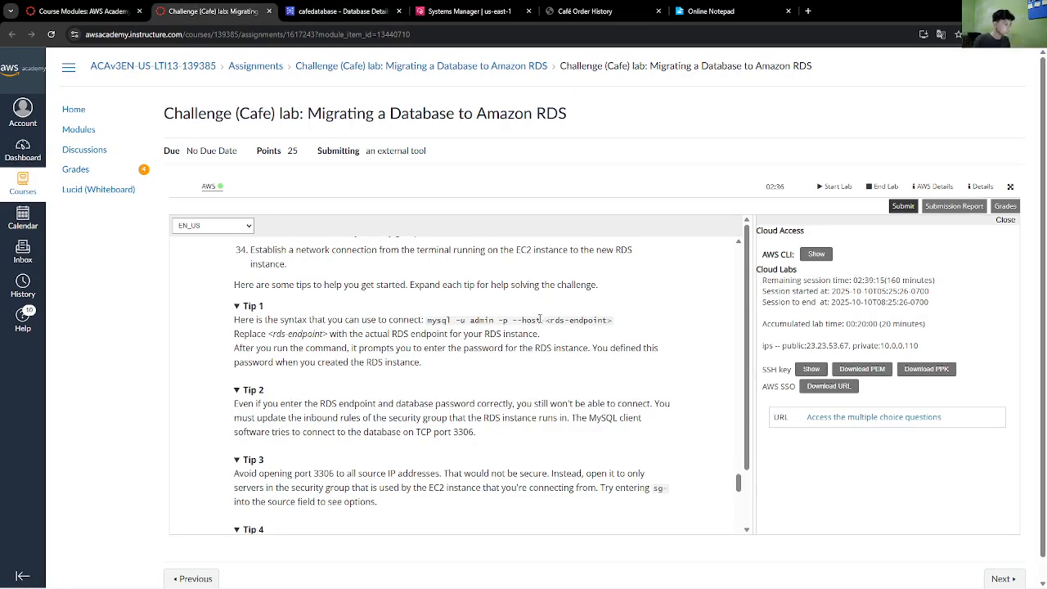
drag(539, 319, 428, 320)
key(ctrl+c)
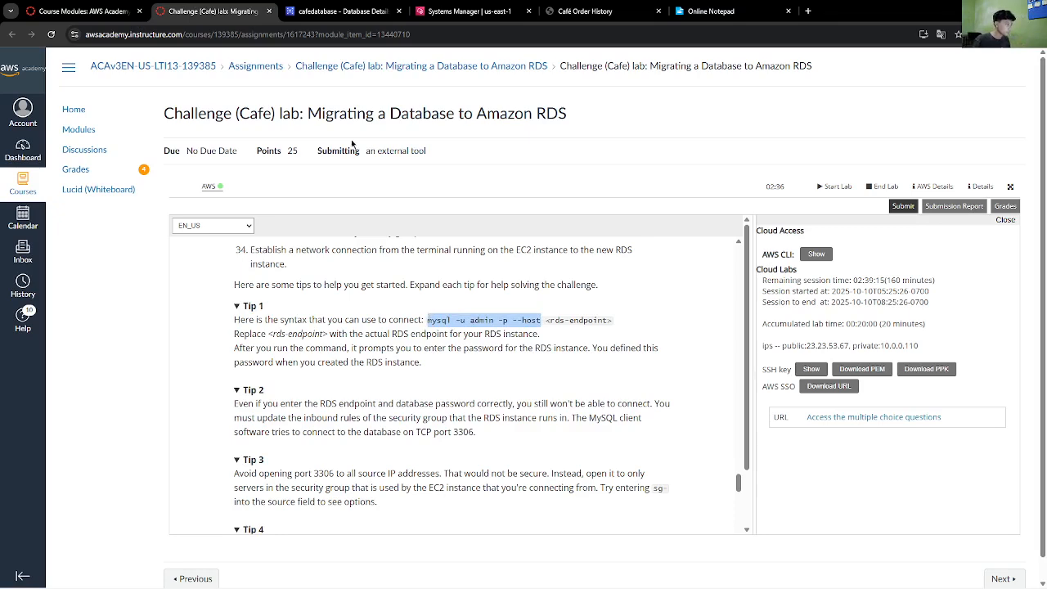
click(469, 11)
right_click(338, 152)
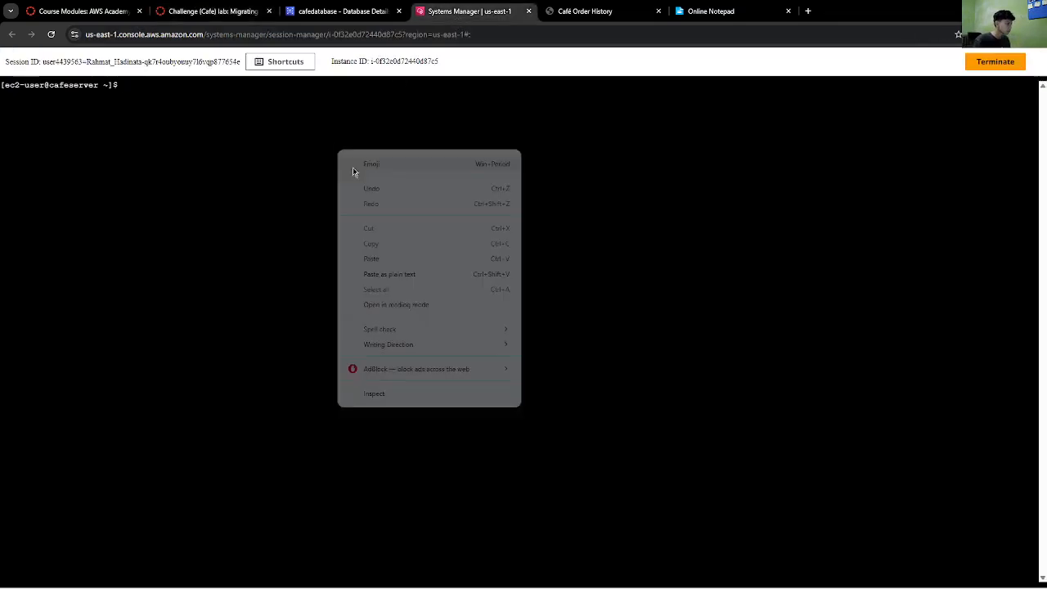
click(379, 253)
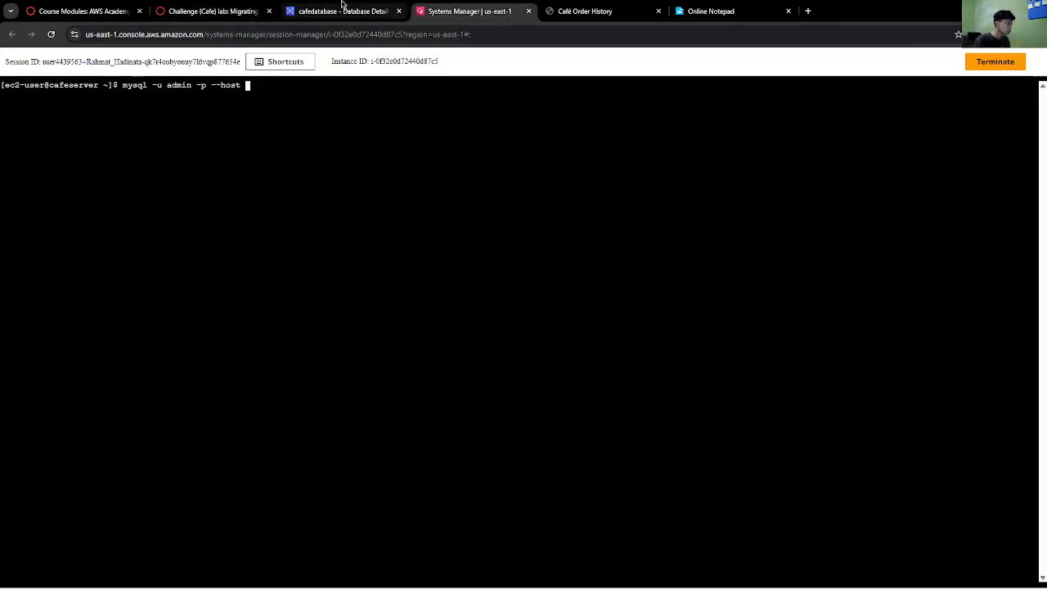
- Copy the cafedatabase endpoint from the RDS console, append it to the mysql command in the Systems Manager terminal and run it
click(342, 7)
click(185, 338)
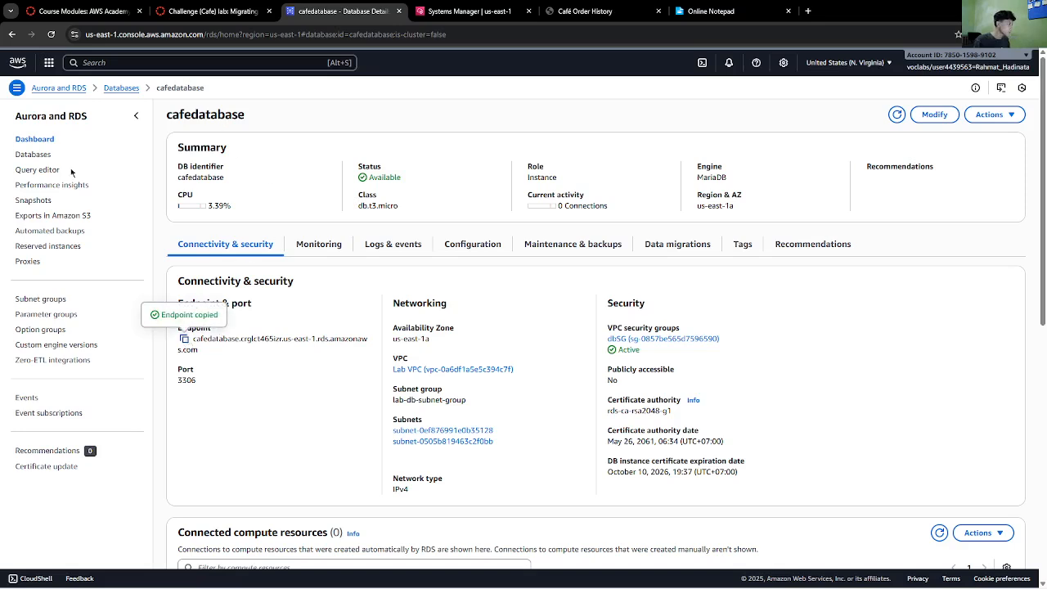
click(488, 10)
right_click(327, 134)
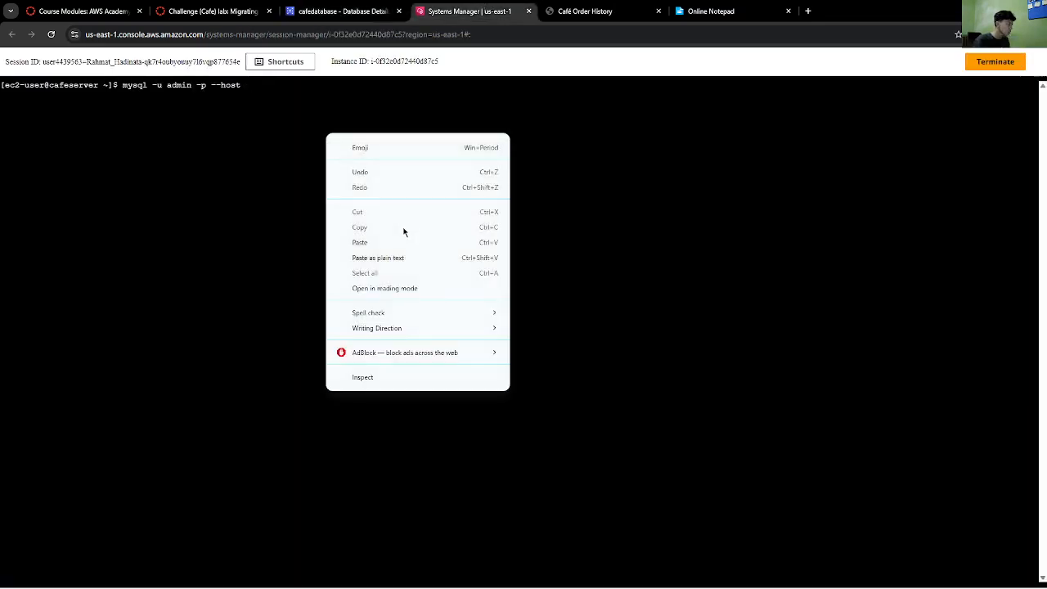
click(385, 241)
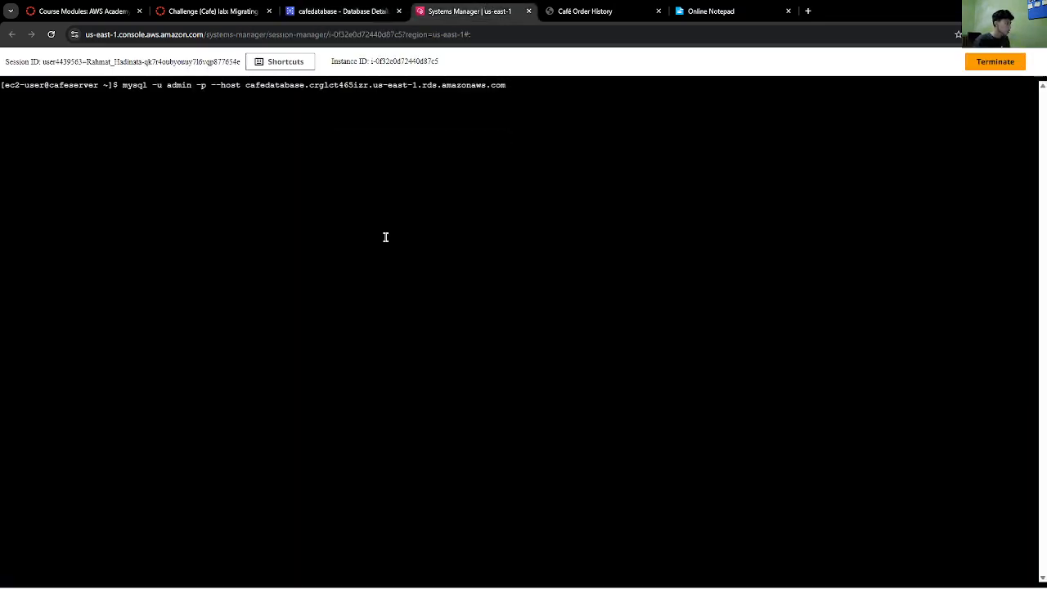
key(Return)
- Try to log in to the database by entering the /cafe/dbpassword password copied from Online Notepad at the password prompt
click(337, 11)
click(471, 11)
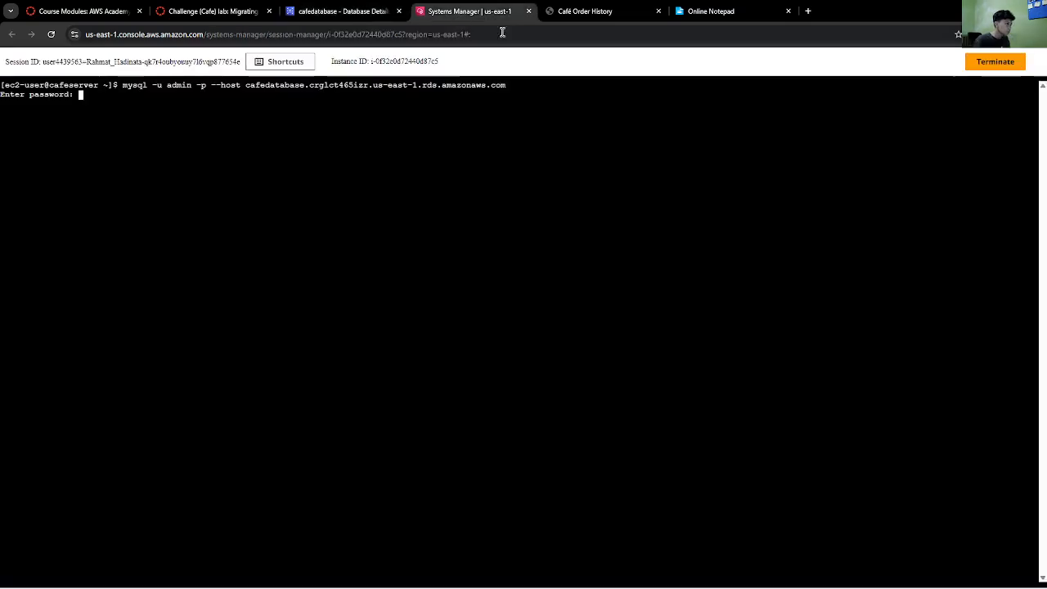
click(716, 10)
click(353, 145)
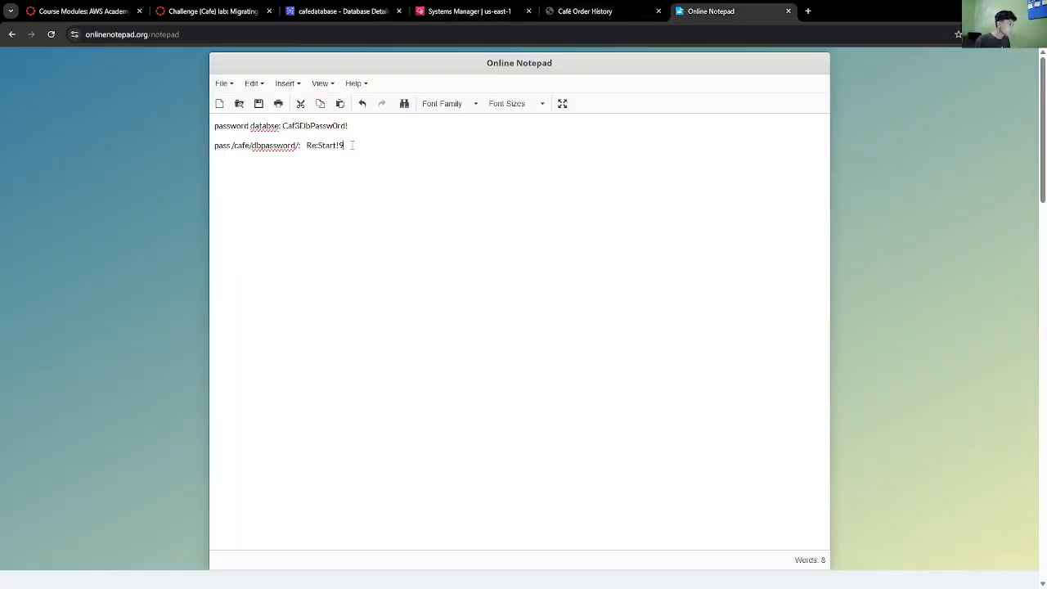
drag(343, 144, 307, 145)
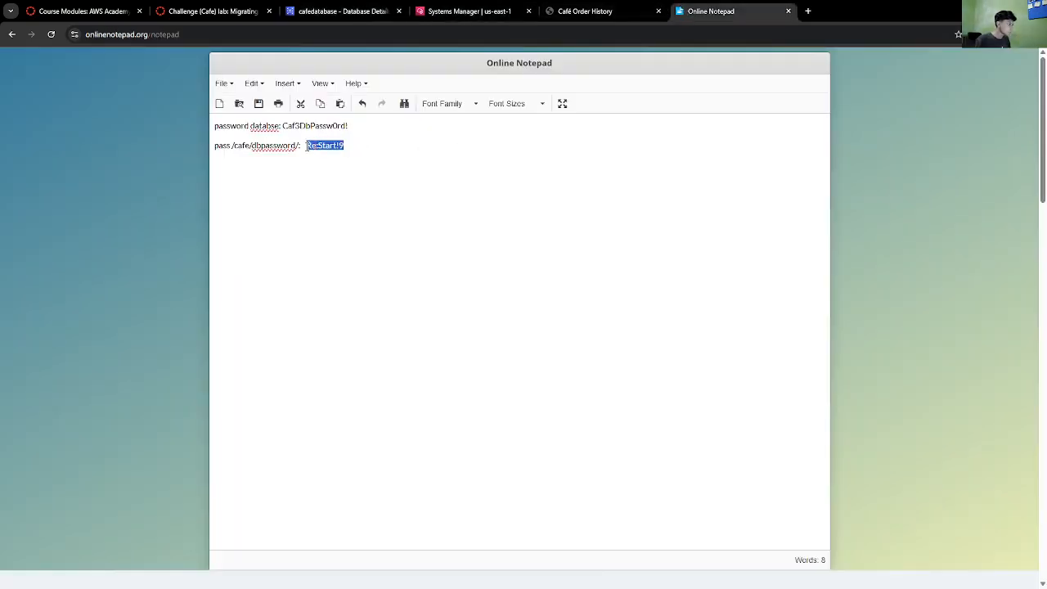
click(477, 11)
right_click(321, 119)
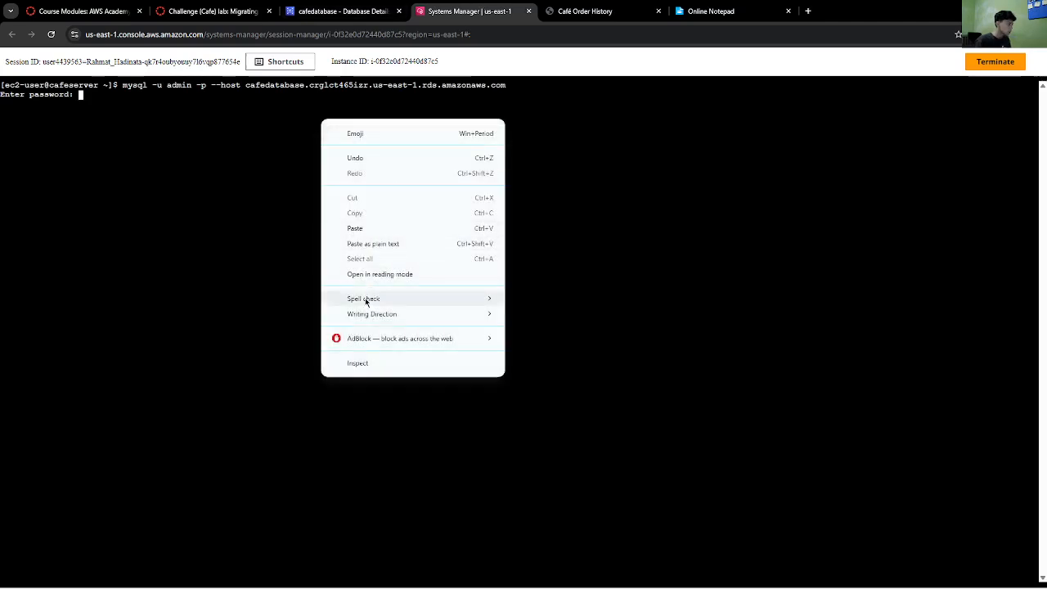
click(355, 228)
key(Return)
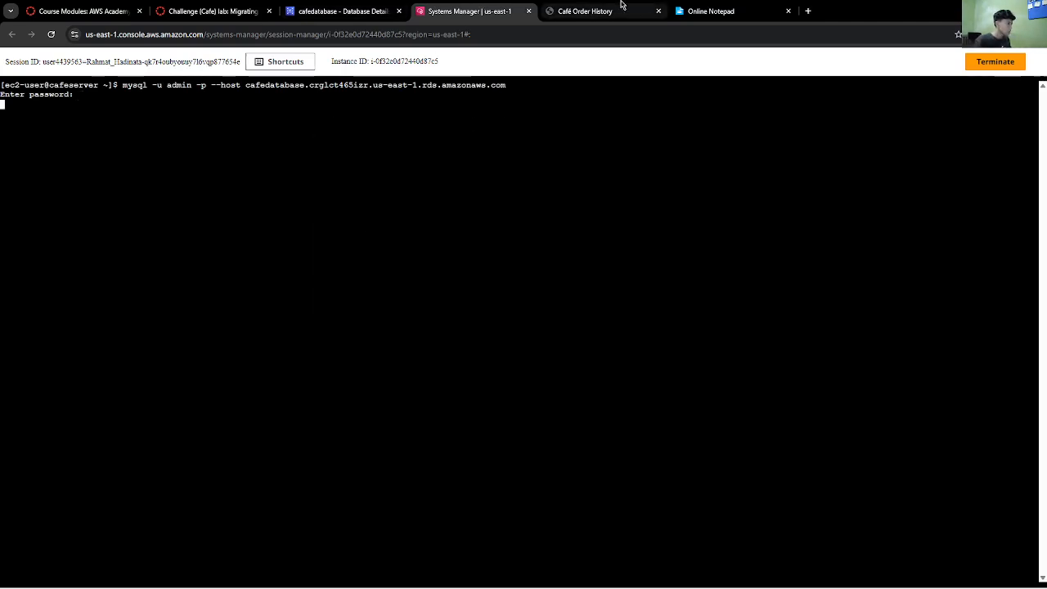
- Copy the database password from Online Notepad, interrupt the pending login in the terminal, rerun the mysql command and enter that password
click(723, 5)
drag(348, 125, 283, 126)
click(376, 8)
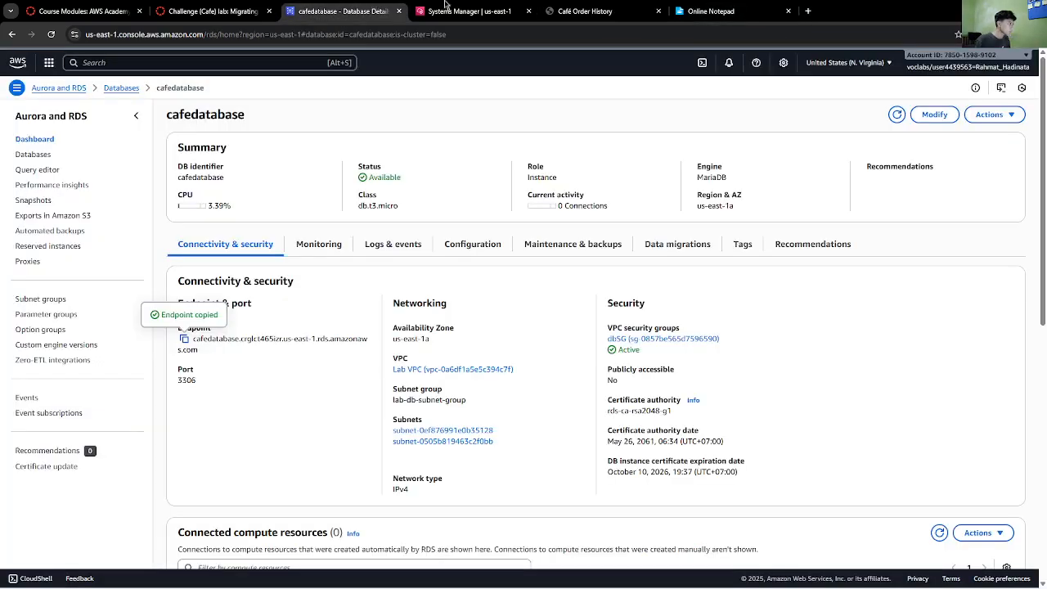
click(447, 8)
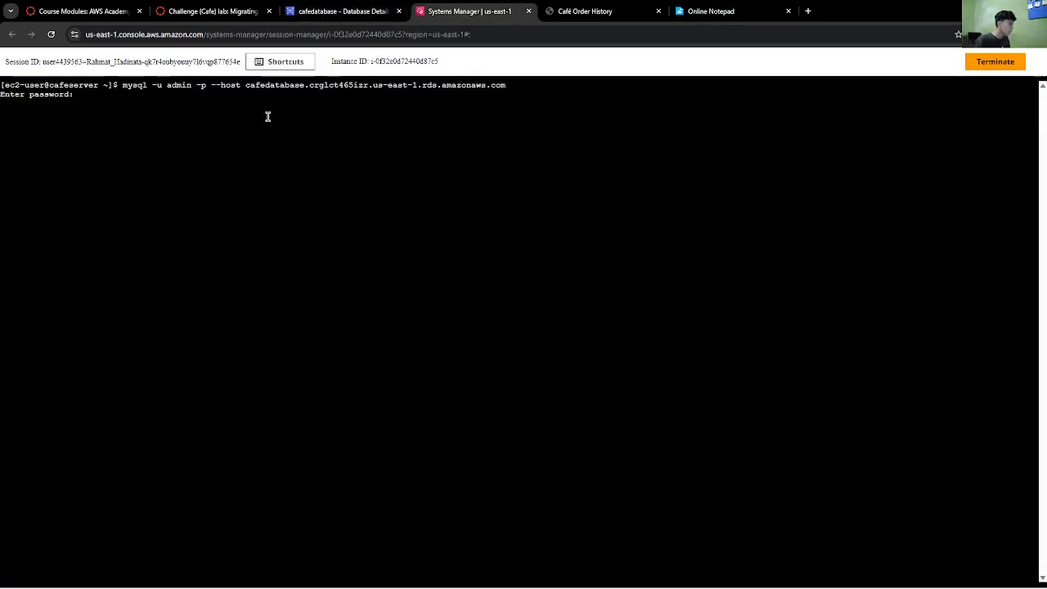
key(ctrl+c)
key(Up)
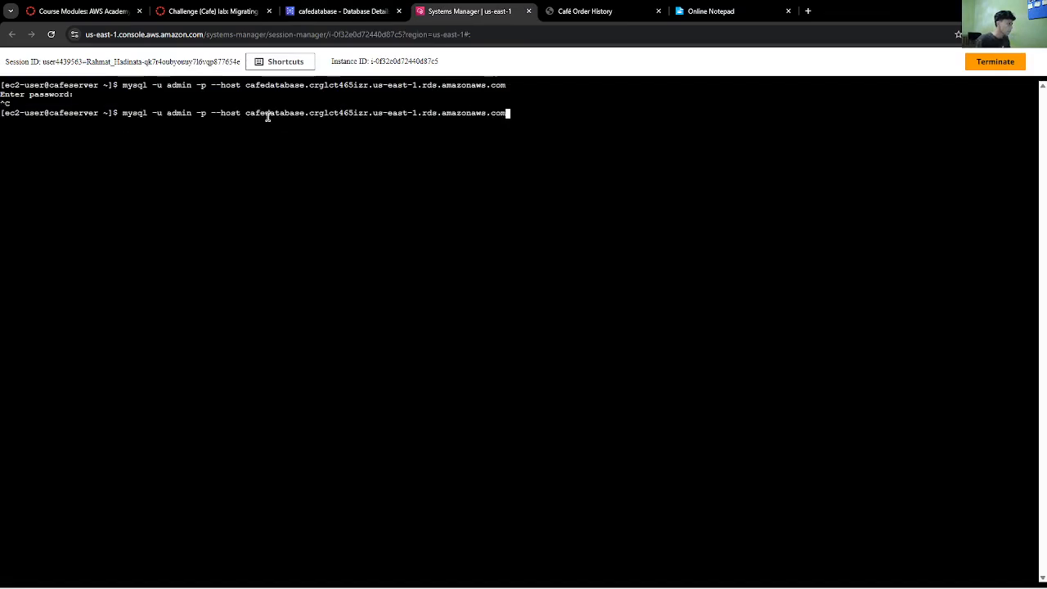
key(Return)
right_click(262, 128)
click(325, 237)
key(Return)
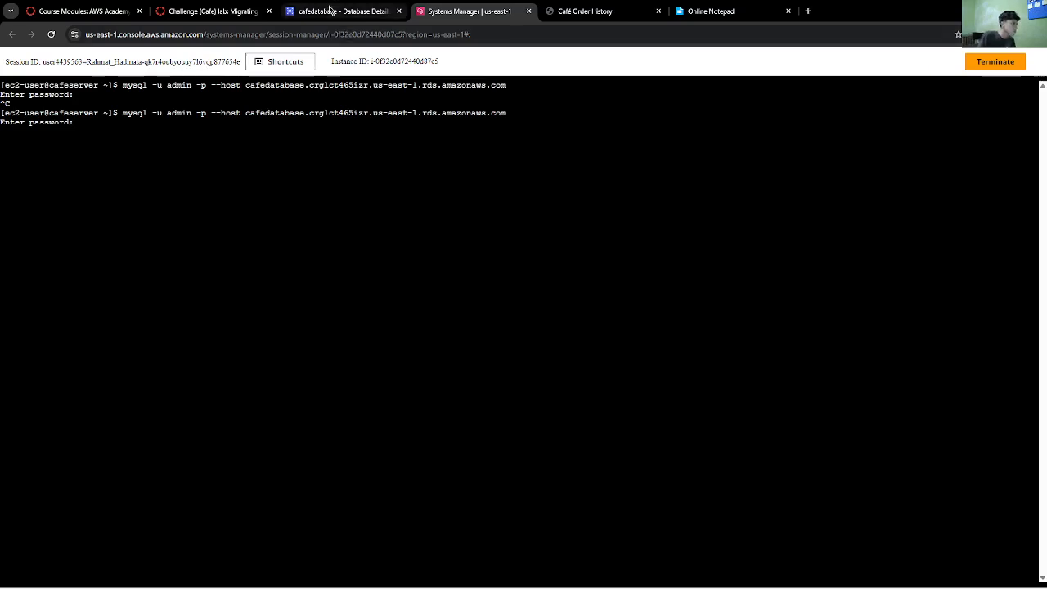
- Review the Task 4 instructions, the cafedatabase connectivity details and the password notes in Online Notepad
click(217, 10)
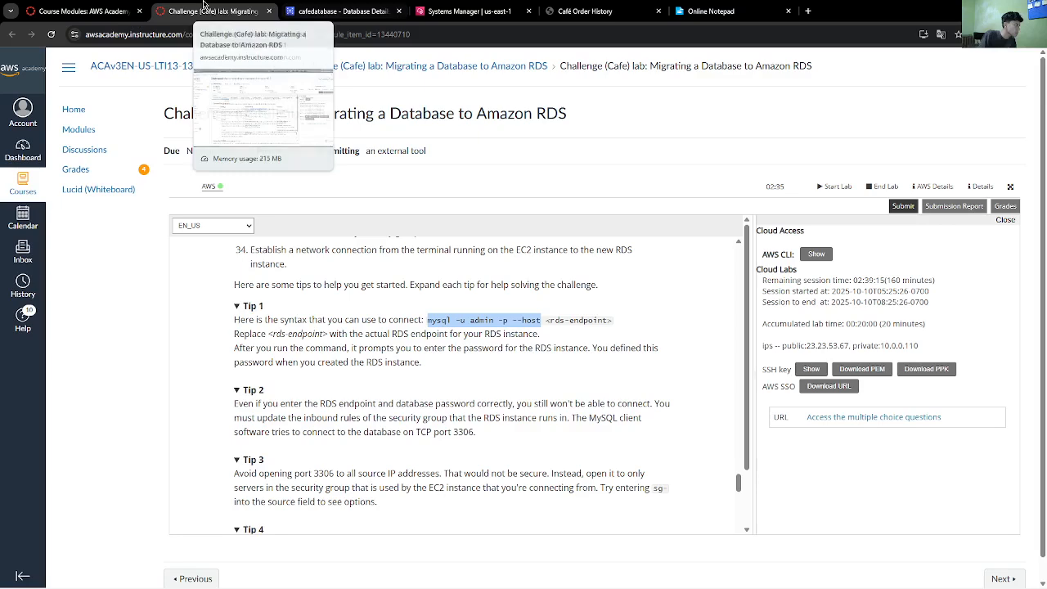
scroll(450, 321, up, 2)
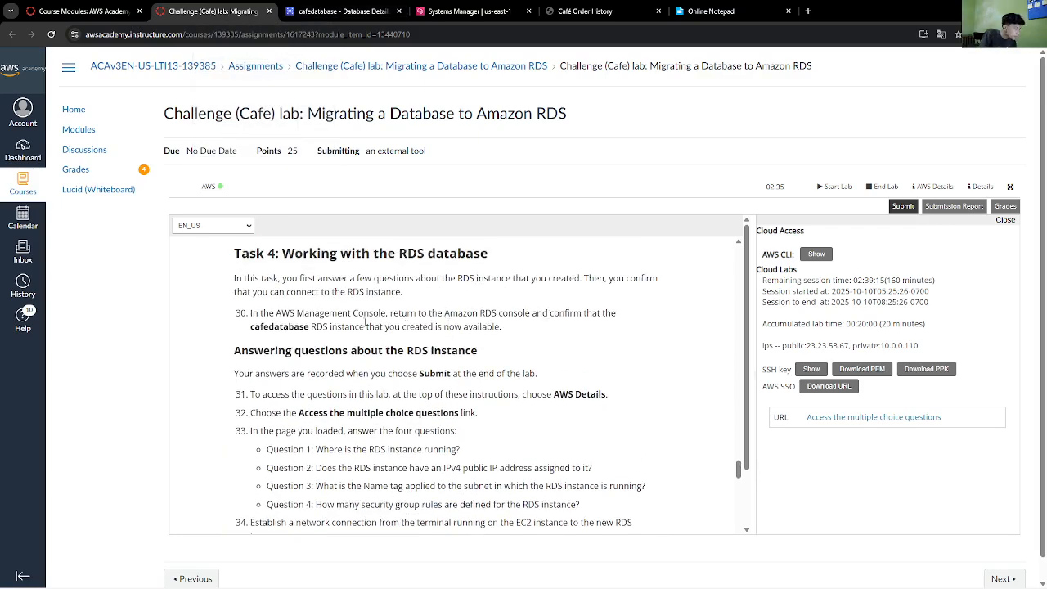
click(344, 11)
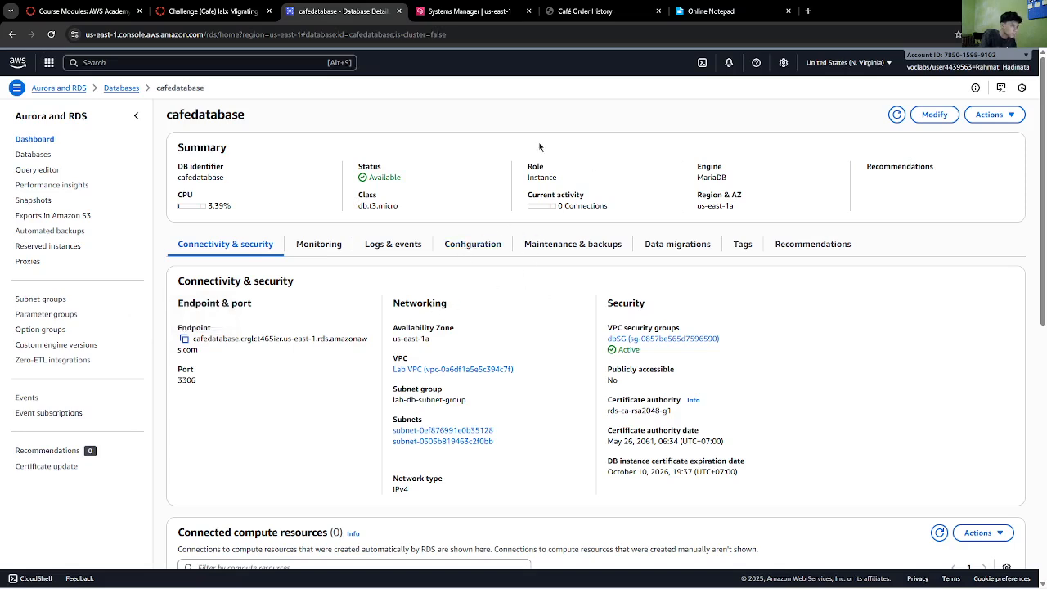
click(704, 12)
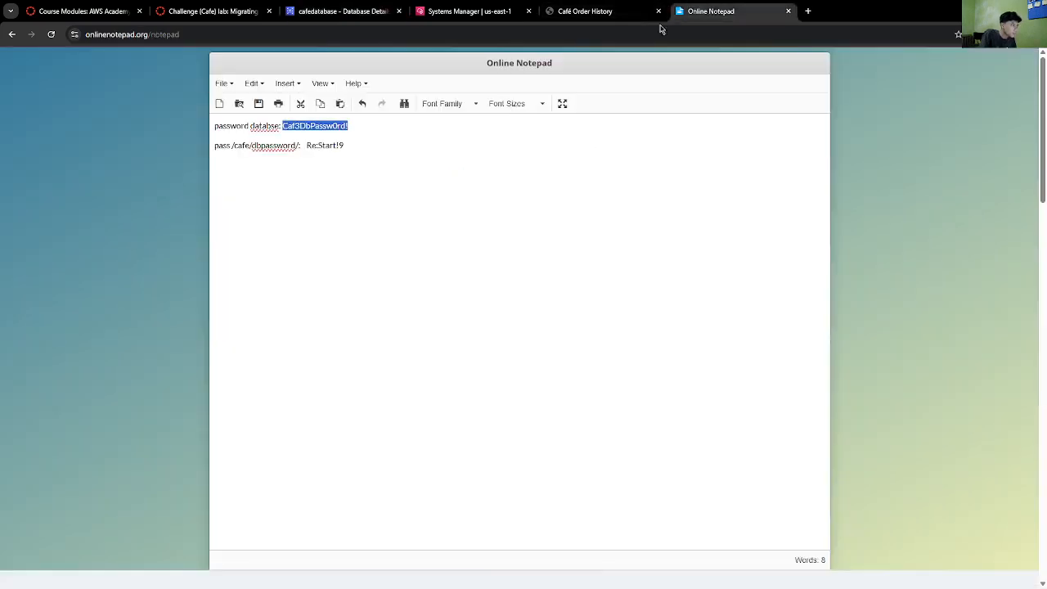
- Check the pending login in the terminal and read the lab's tips on connecting to the RDS instance over TCP port 3306
click(374, 10)
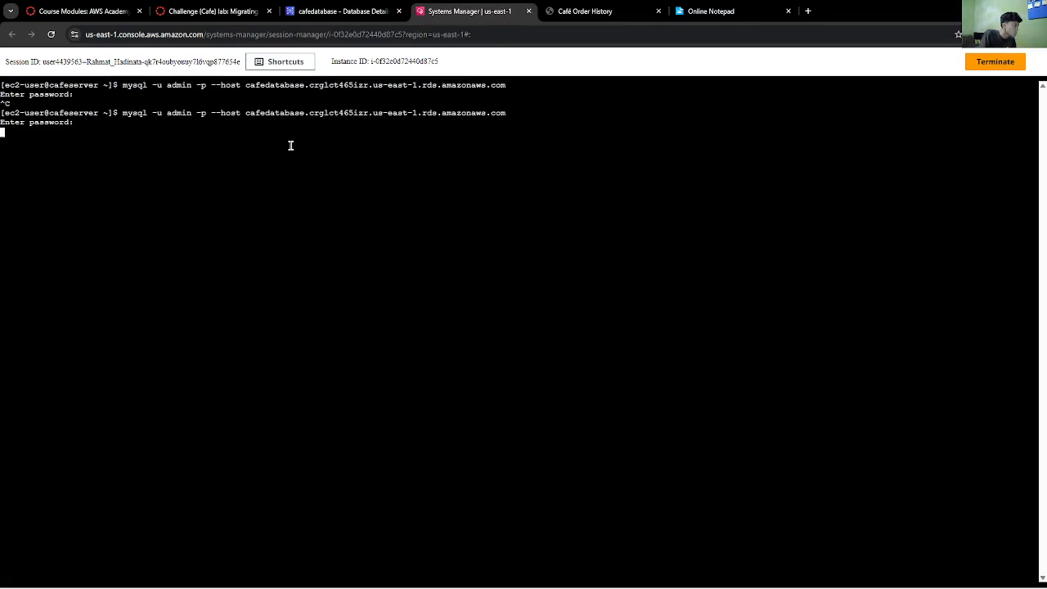
click(196, 12)
scroll(473, 354, down, 2)
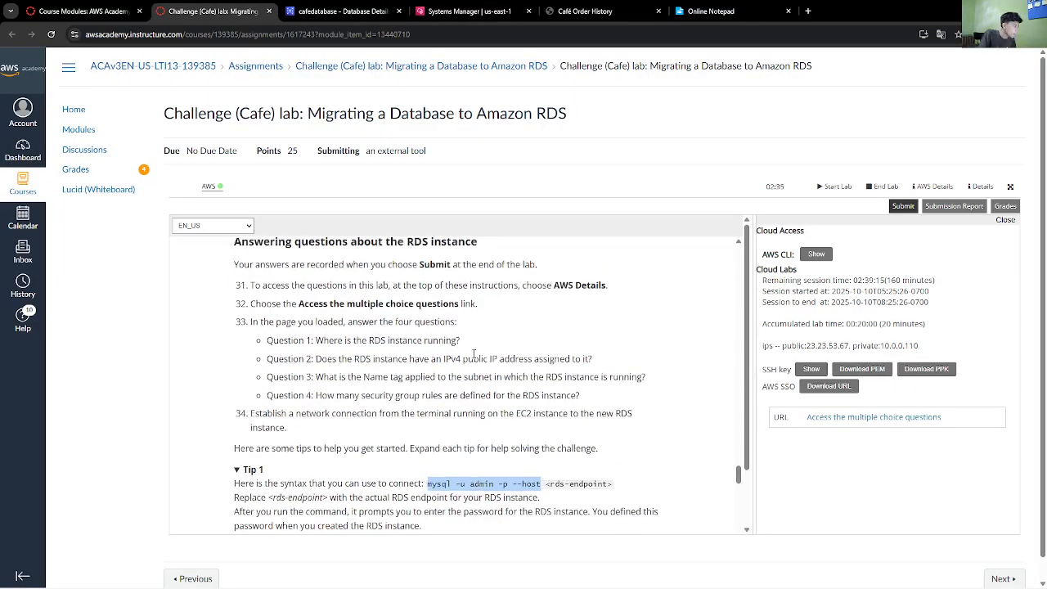
scroll(474, 353, down, 3)
click(386, 397)
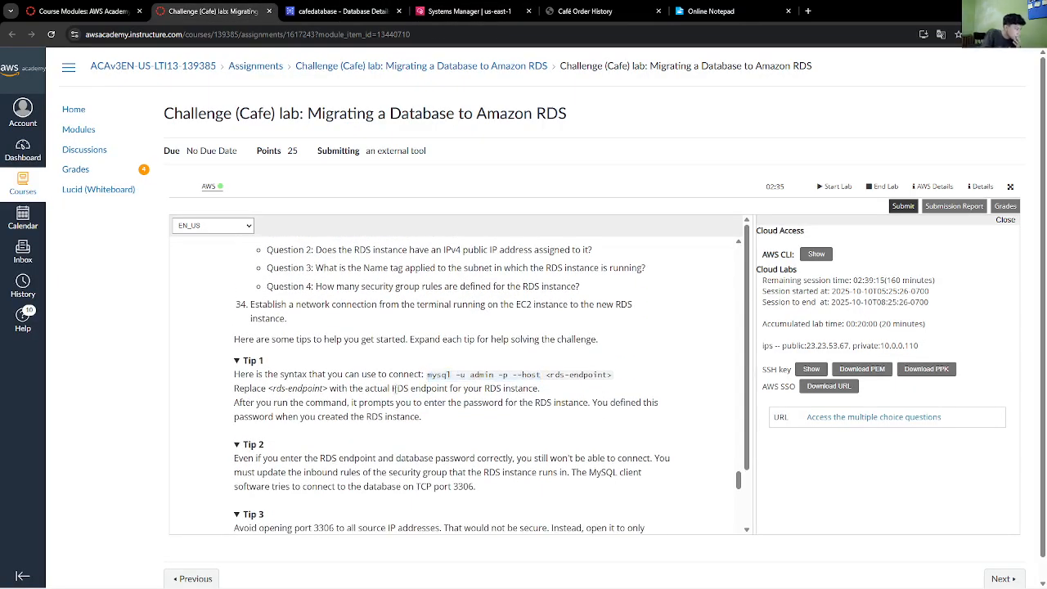
scroll(394, 389, down, 2)
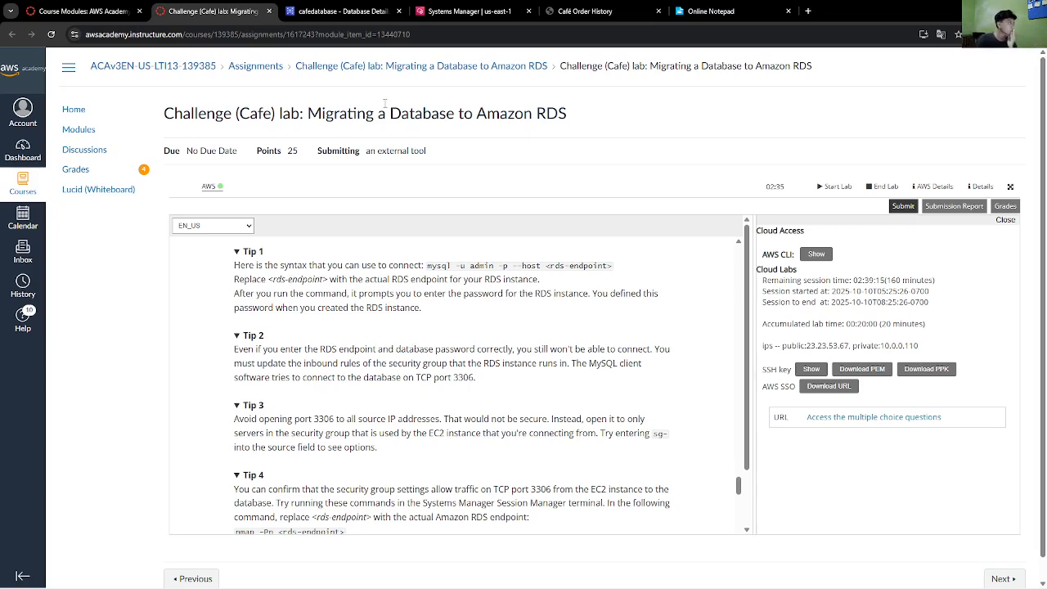
click(346, 10)
click(215, 11)
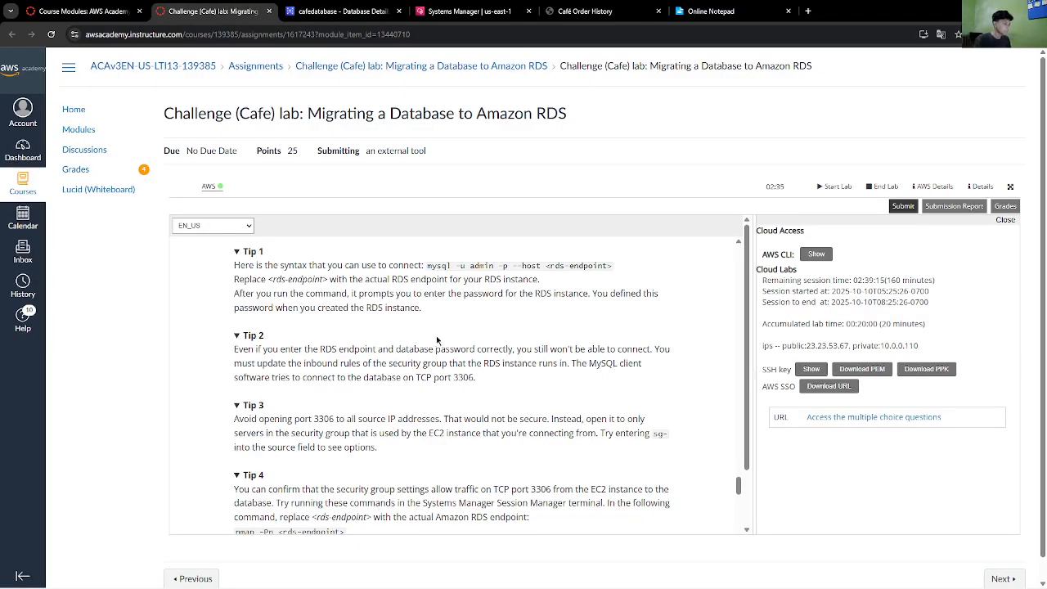
- Examine the RDS databases list and the actions available for cafedatabase against the lab's connection tips
click(368, 7)
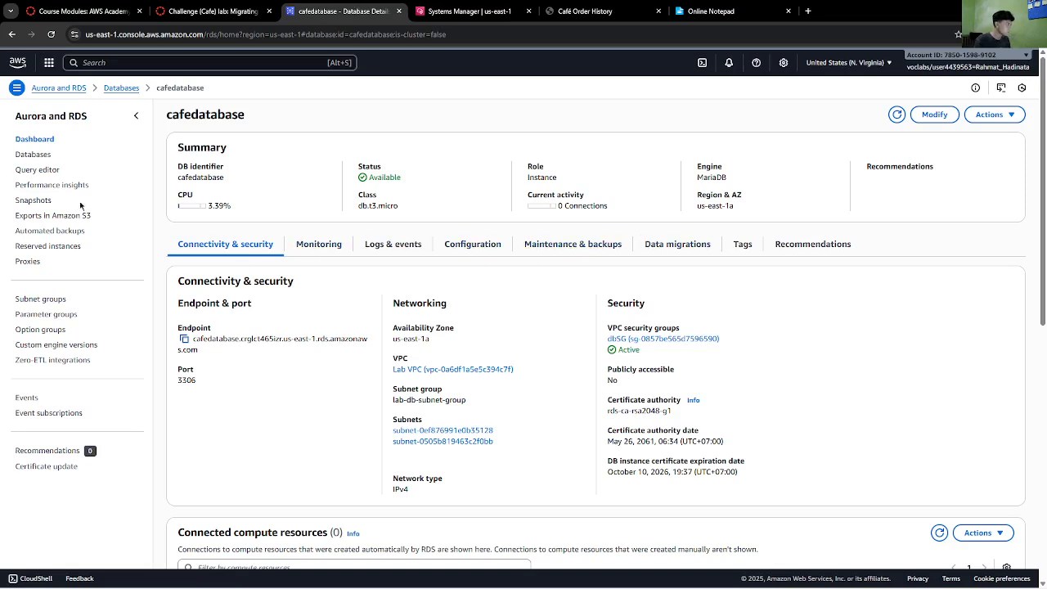
click(32, 154)
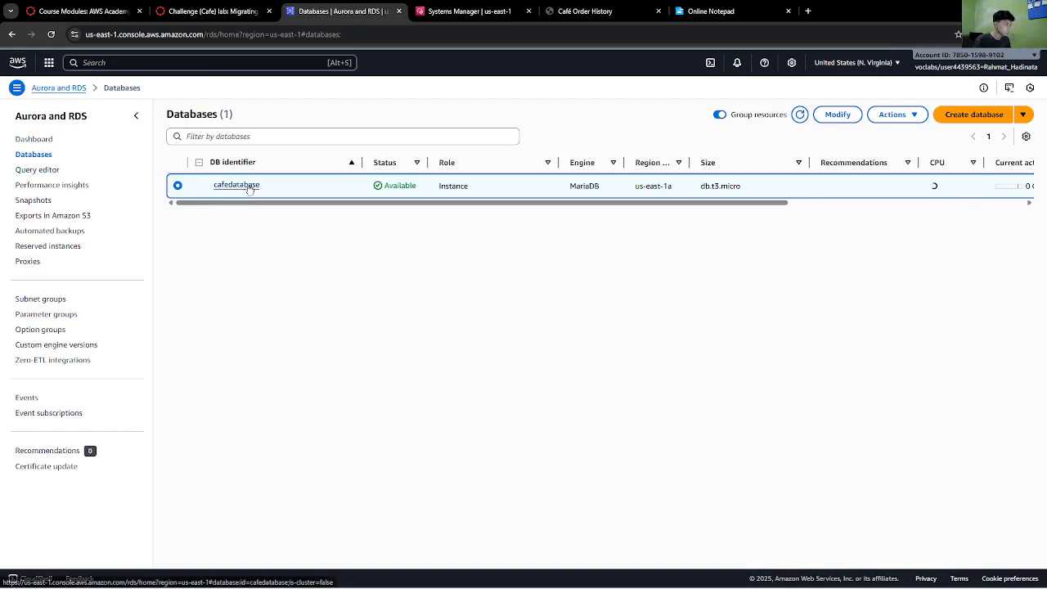
click(892, 115)
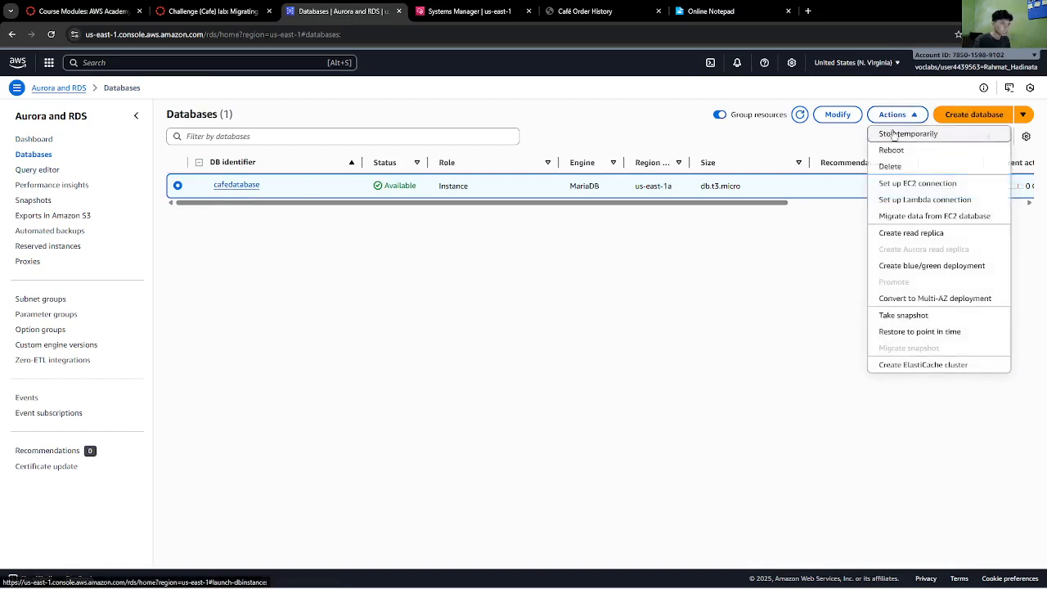
click(764, 329)
click(211, 11)
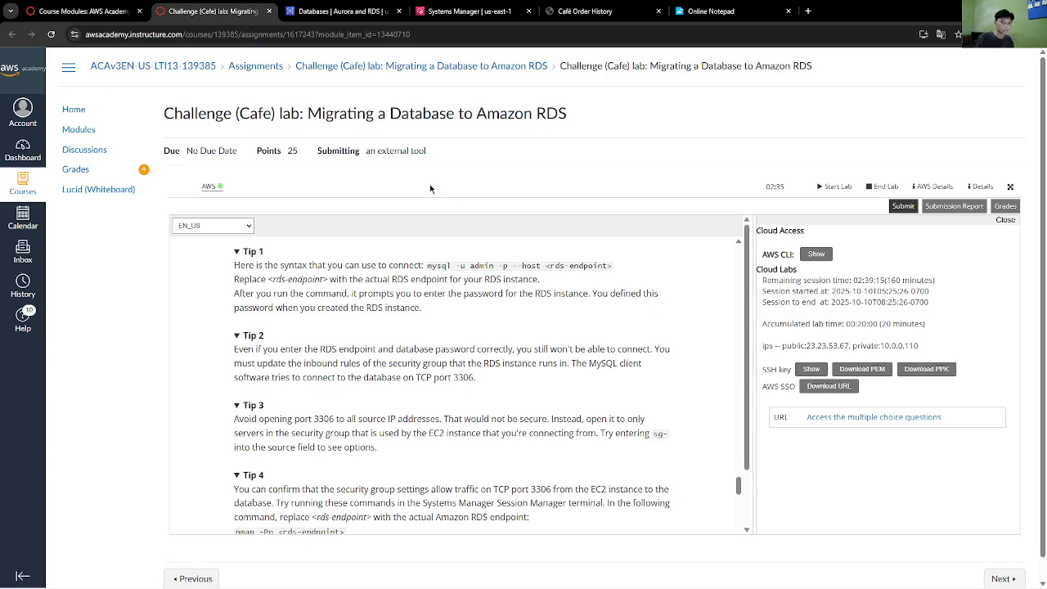
click(305, 12)
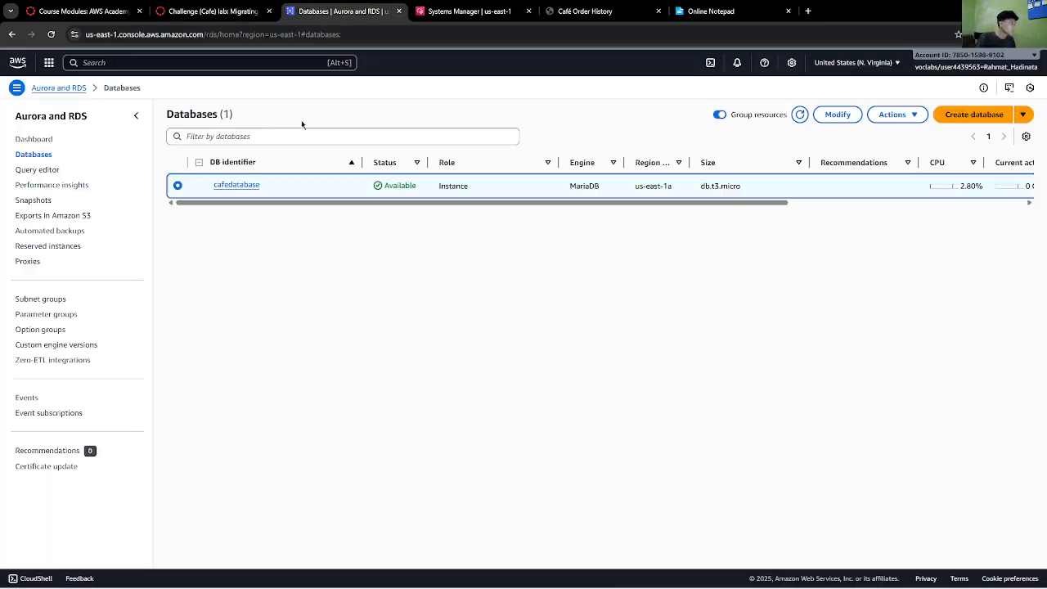
click(239, 9)
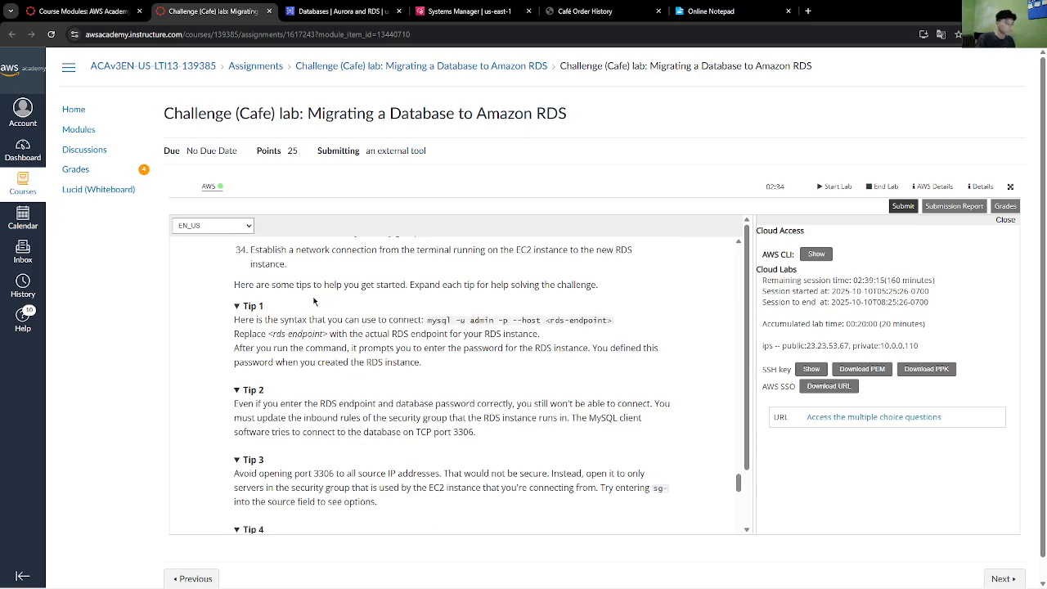
key(ctrl+Tab)
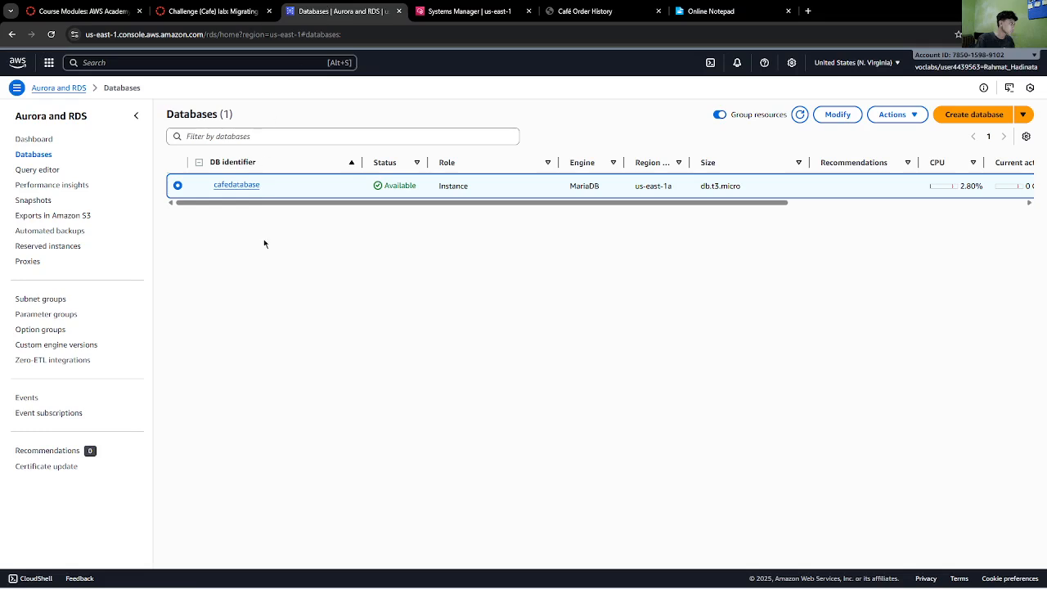
- From the cafedatabase connectivity details, open the dbSG security group and show its inbound rules
click(247, 187)
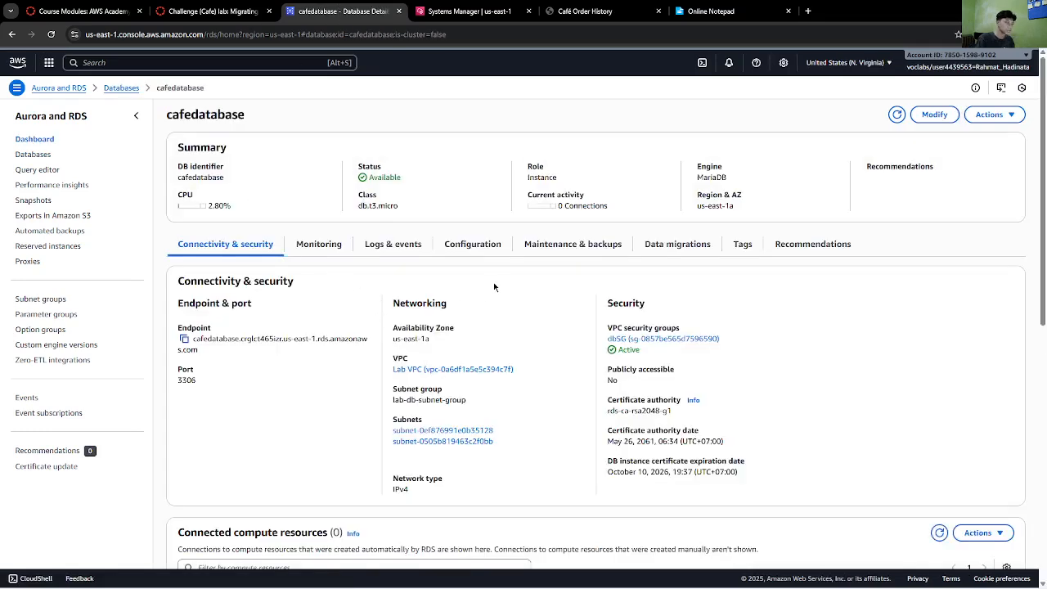
click(429, 372)
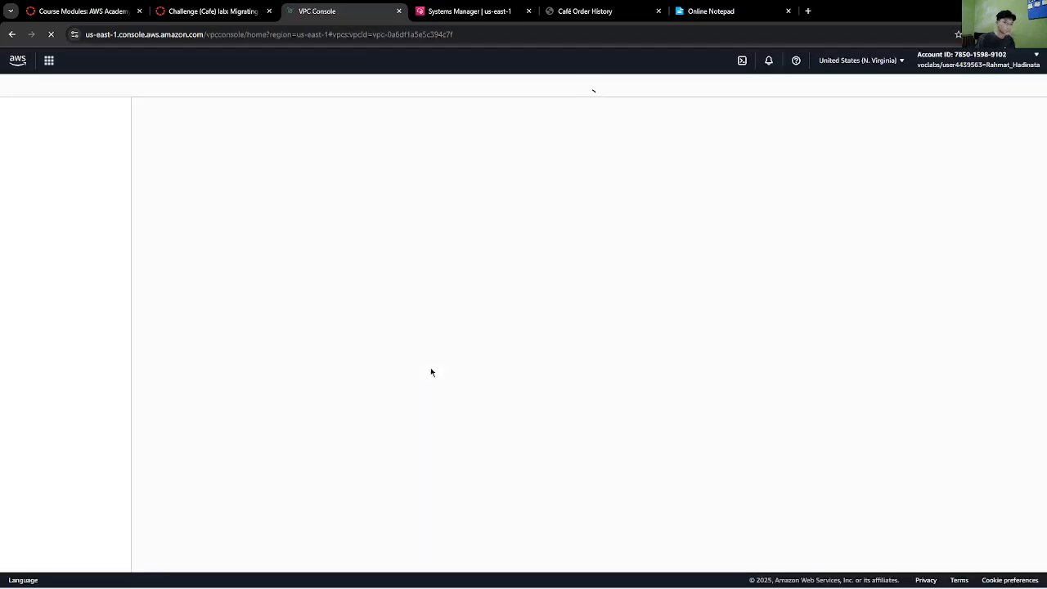
key(alt+Left)
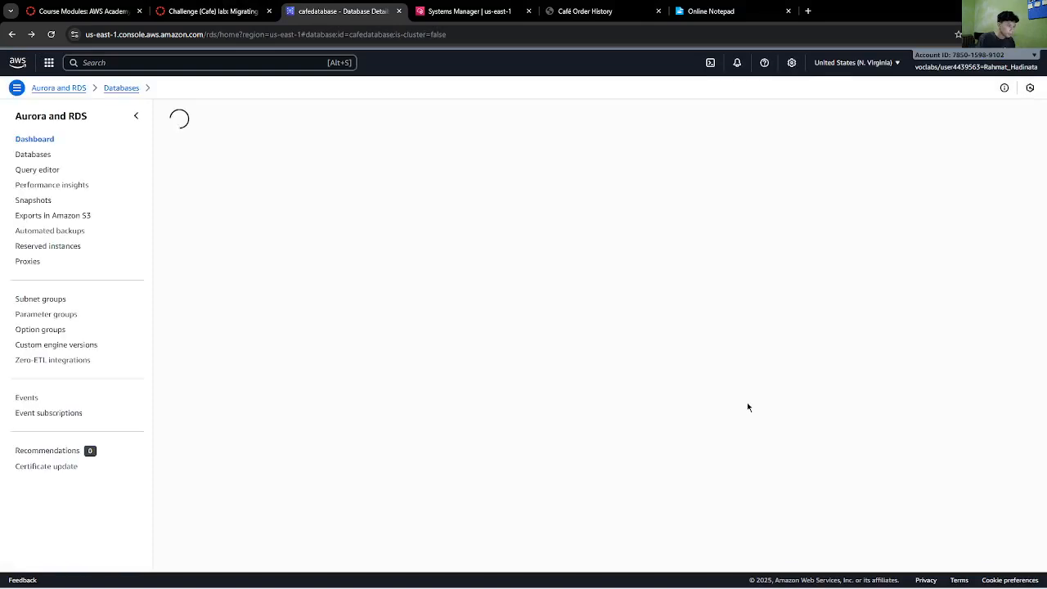
click(676, 345)
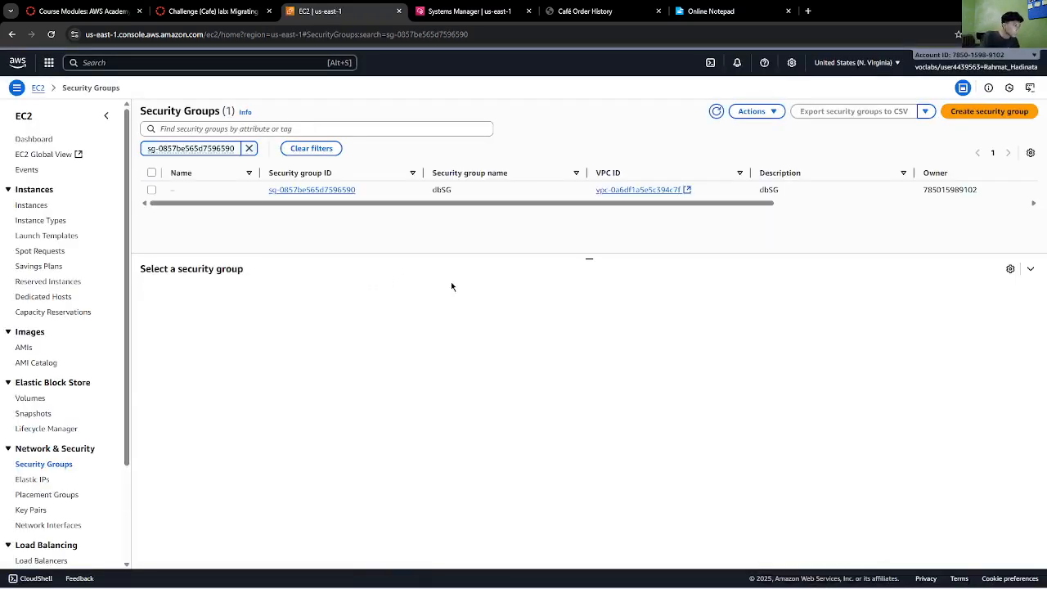
click(152, 189)
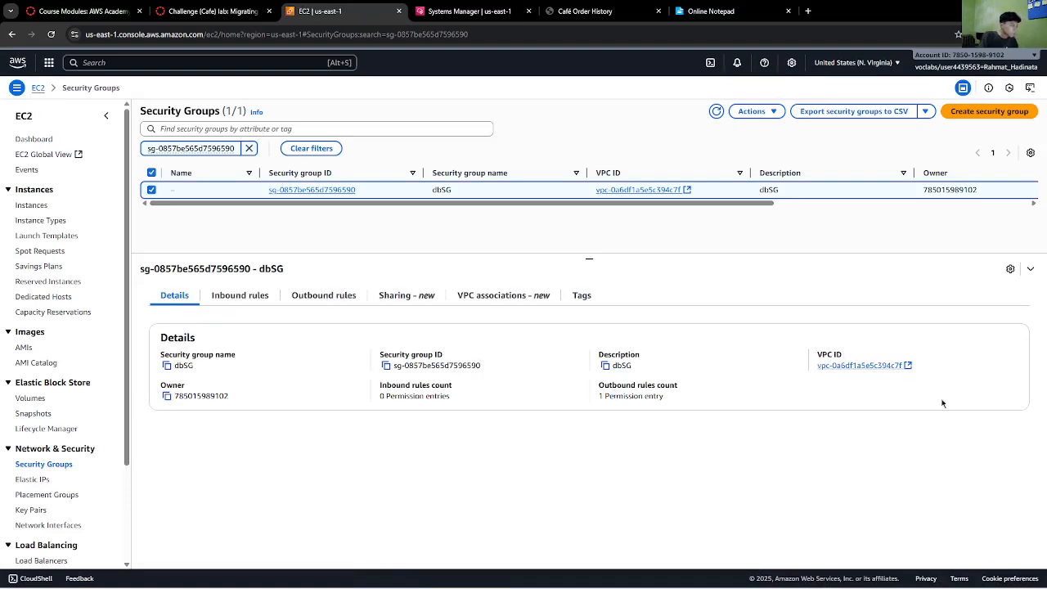
click(270, 297)
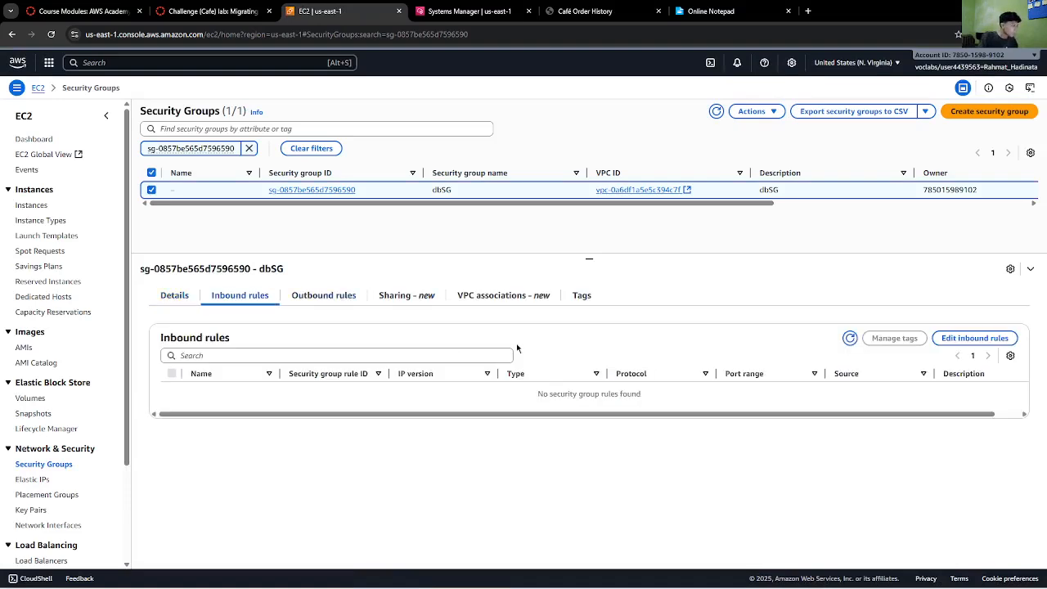
- Add an inbound rule of type MYSQL/Aurora to the dbSG security group
click(955, 343)
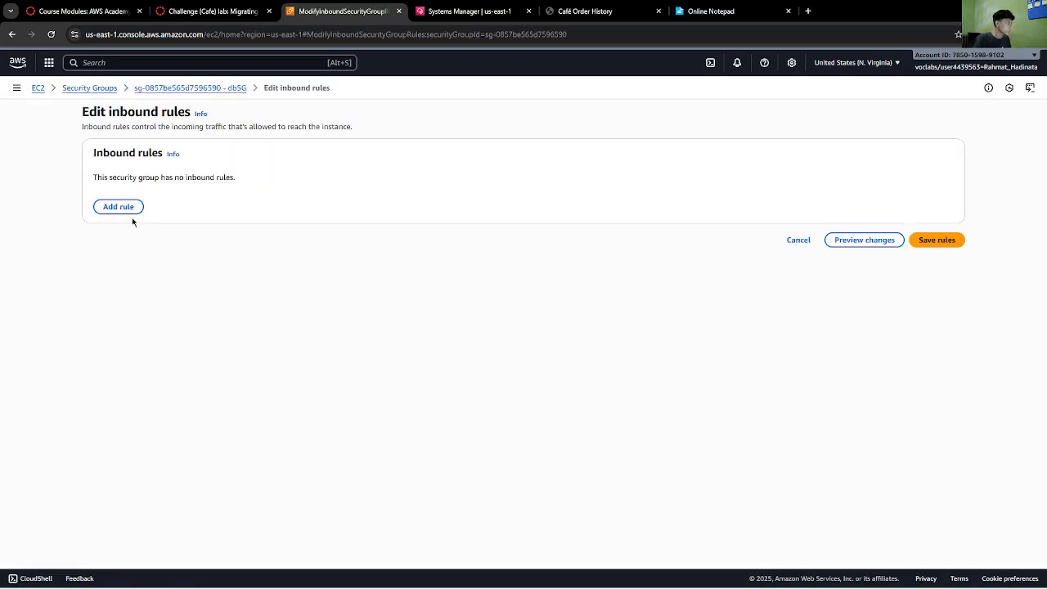
click(131, 209)
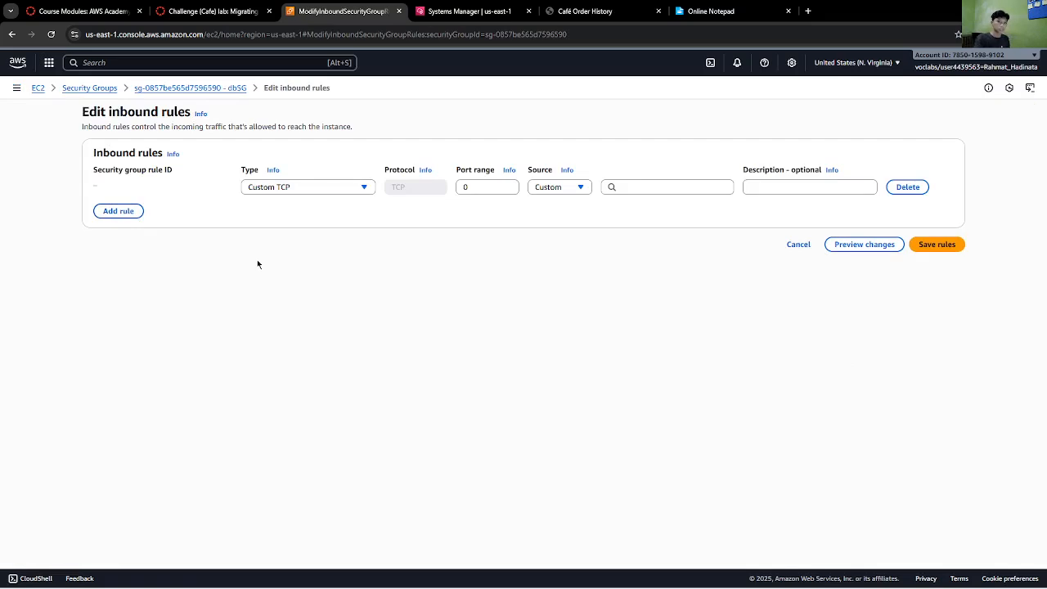
click(268, 189)
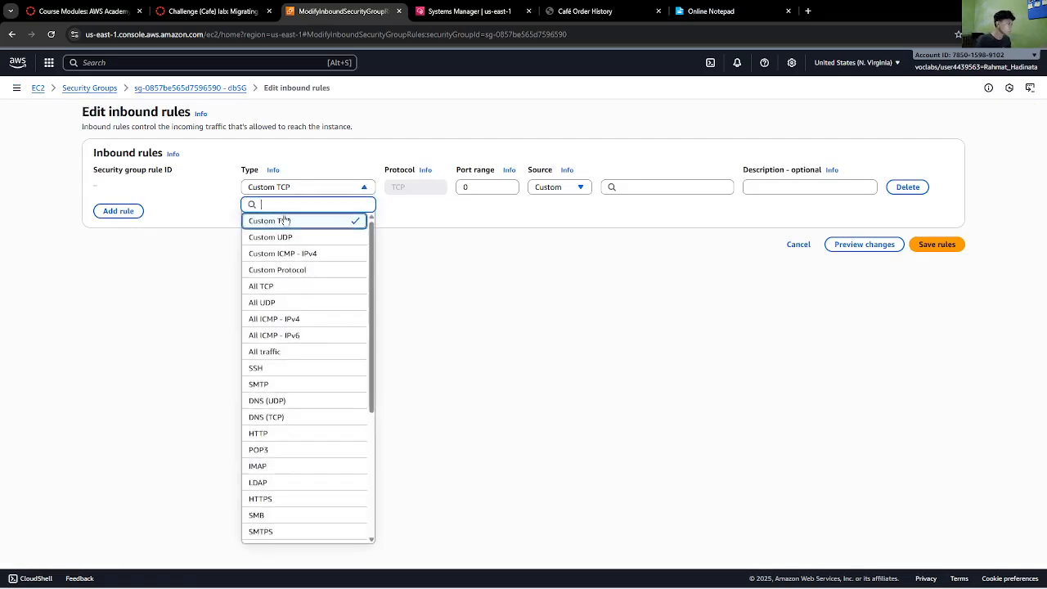
text(my)
click(287, 222)
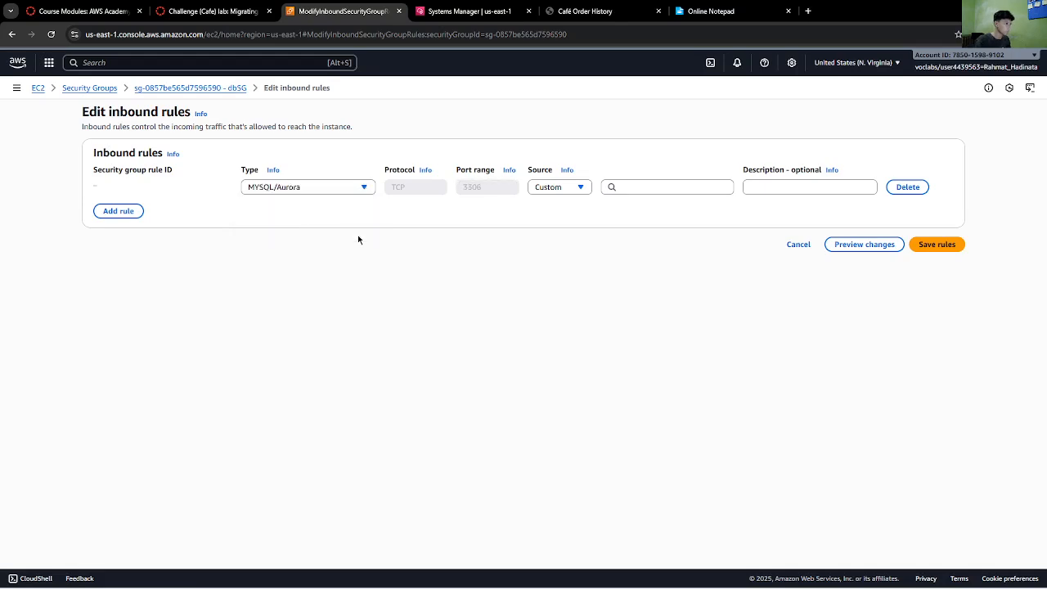
- Set the new rule's source to the CafeSG security group (sg-058d40b2af4aee915), leave the description empty and save the rules
click(561, 188)
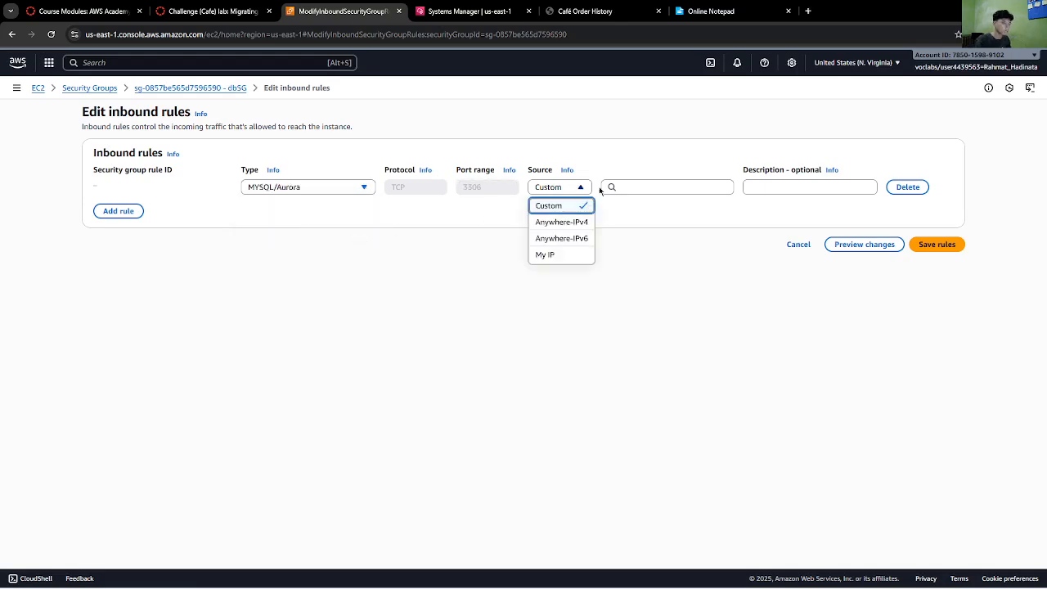
click(669, 187)
text(sg)
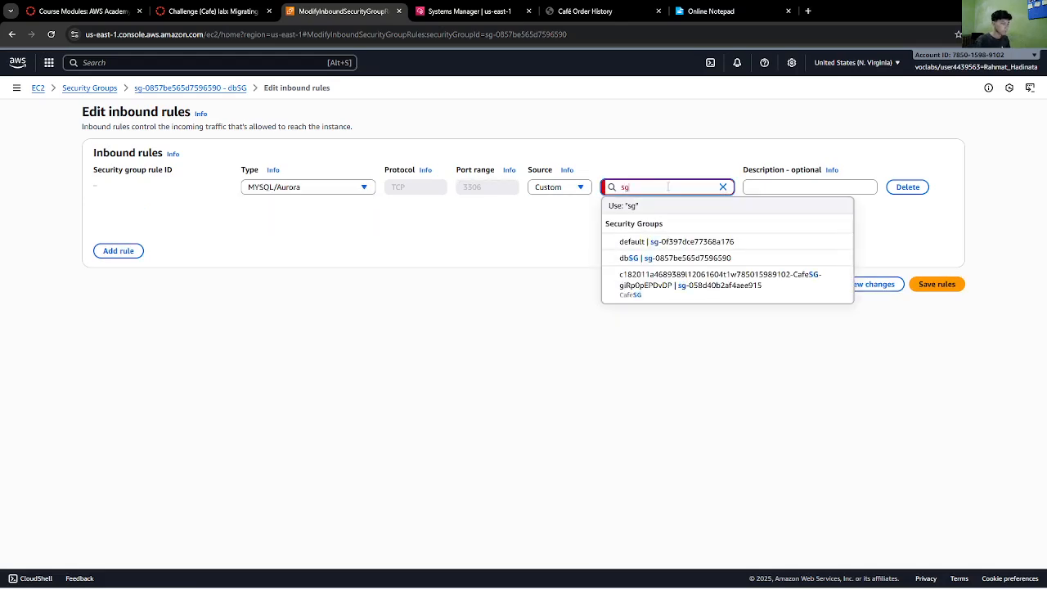
click(717, 300)
click(766, 187)
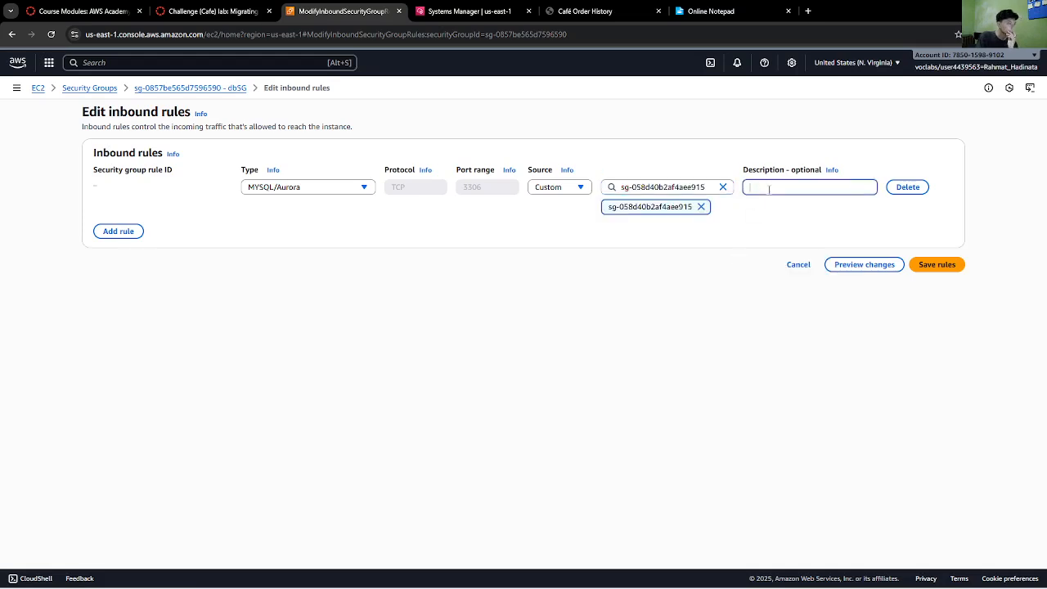
click(932, 264)
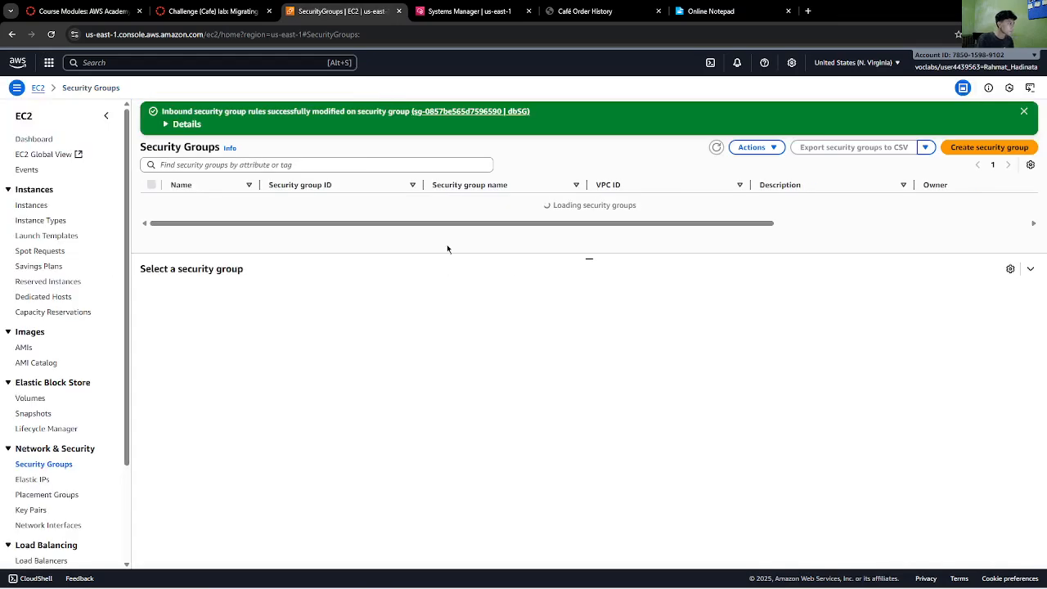
- Interrupt the pending login in the Systems Manager terminal and rerun the mysql command against the cafedatabase endpoint
click(456, 10)
key(ctrl+c)
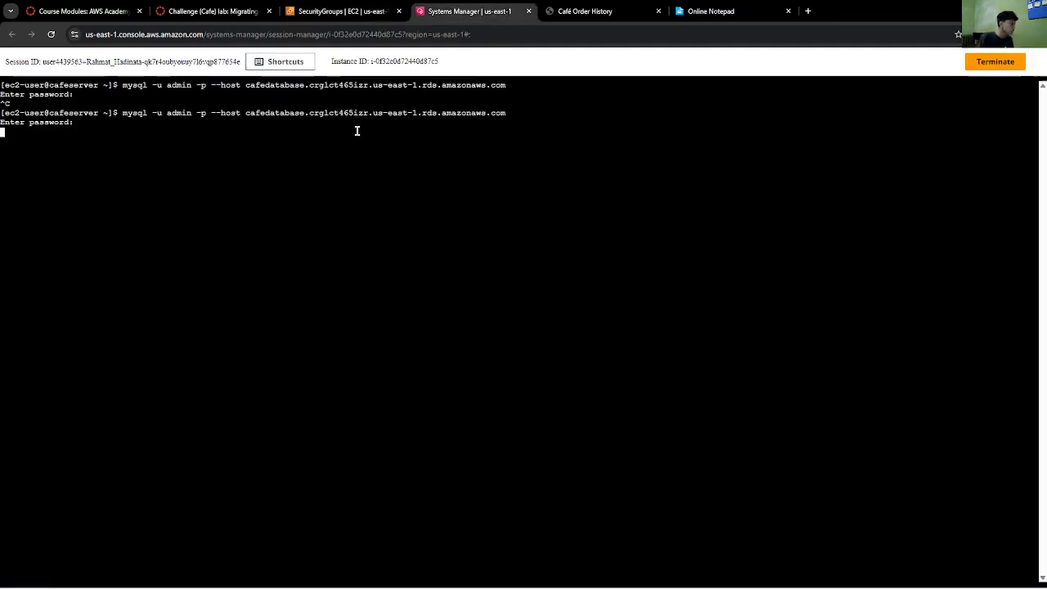
key(Up)
key(Return)
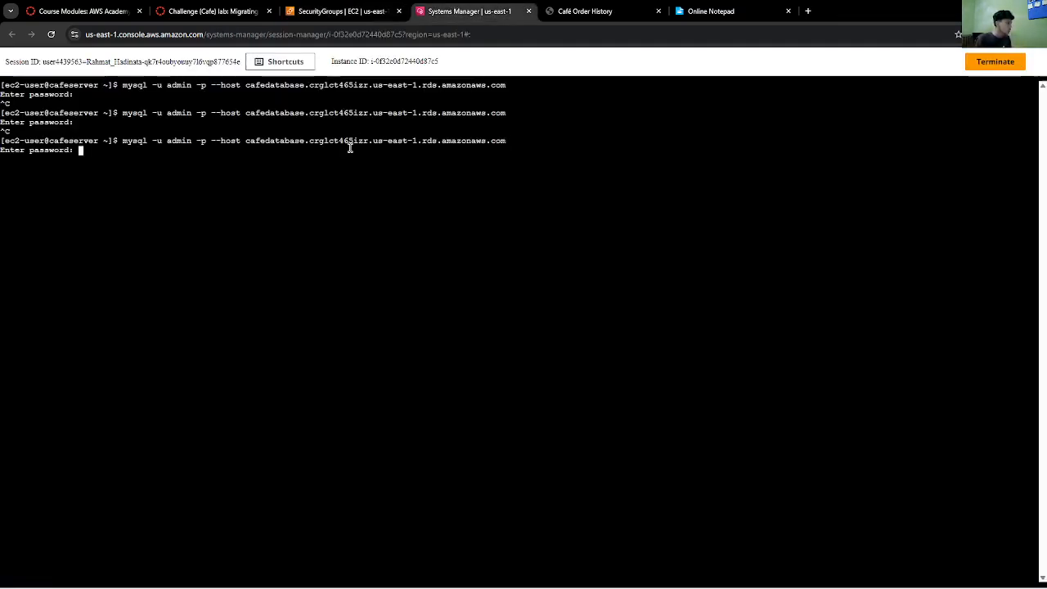
- Copy the database password from Online Notepad and submit it at the terminal's password prompt
click(697, 6)
right_click(342, 128)
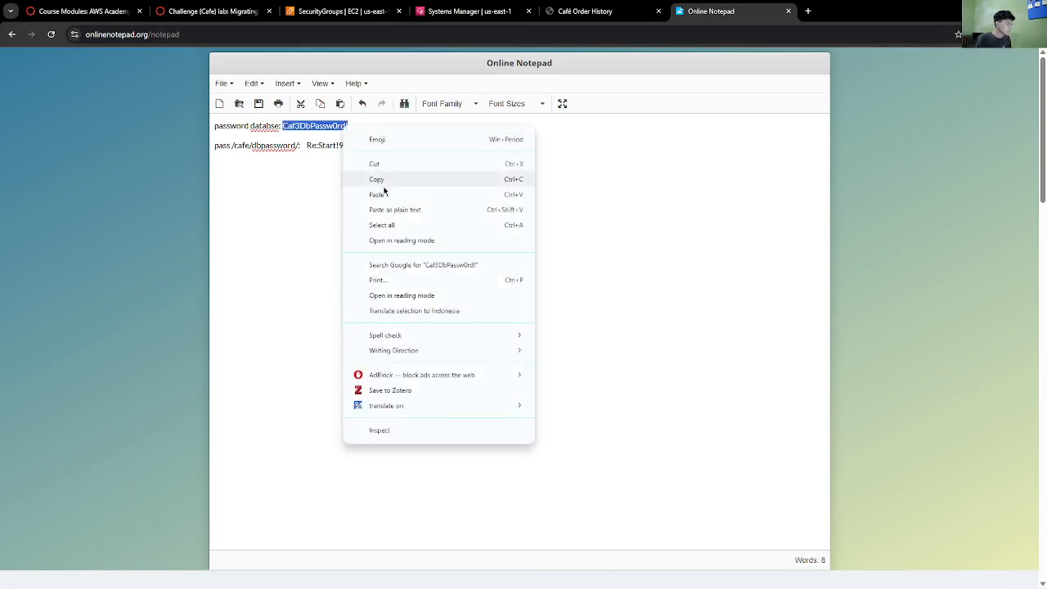
click(383, 181)
click(467, 11)
right_click(171, 176)
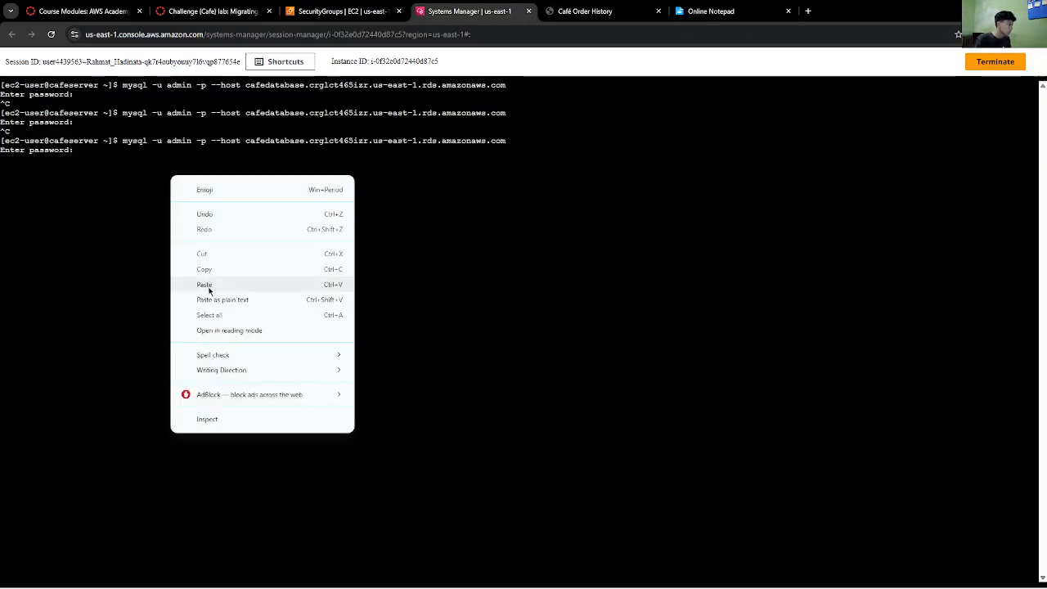
click(208, 287)
key(Return)
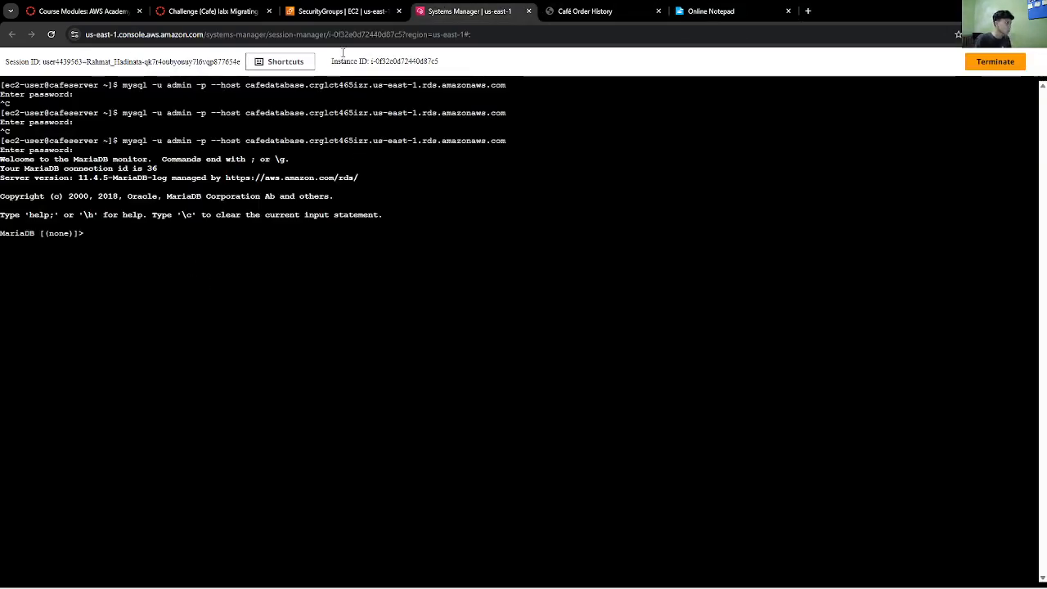
- Return to the lab instructions and read Tip 4 through step 35 for what follows the database connection
click(339, 11)
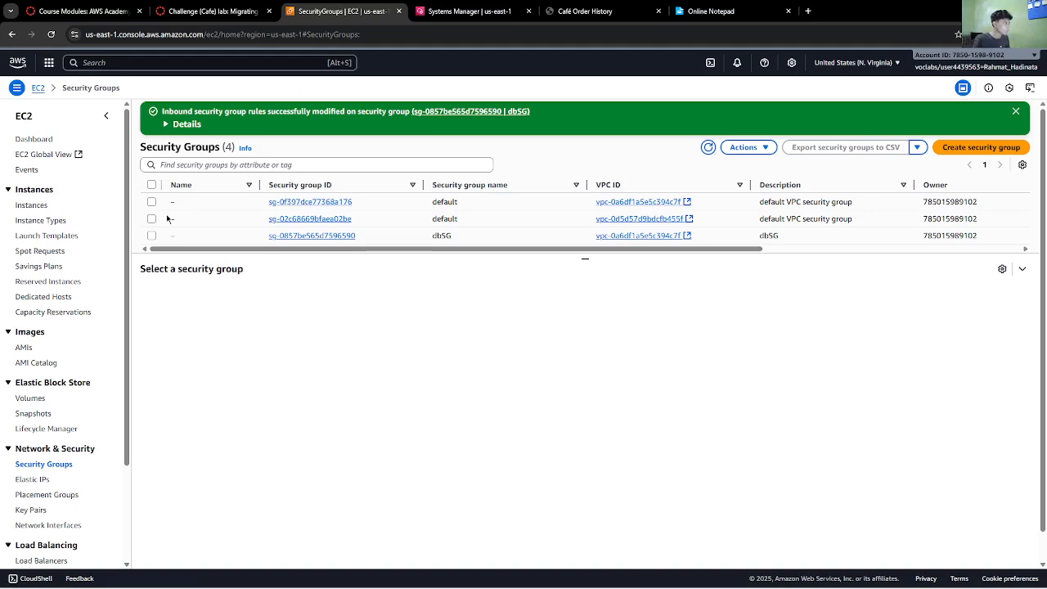
key(ctrl+shift+Tab)
scroll(402, 281, down, 3)
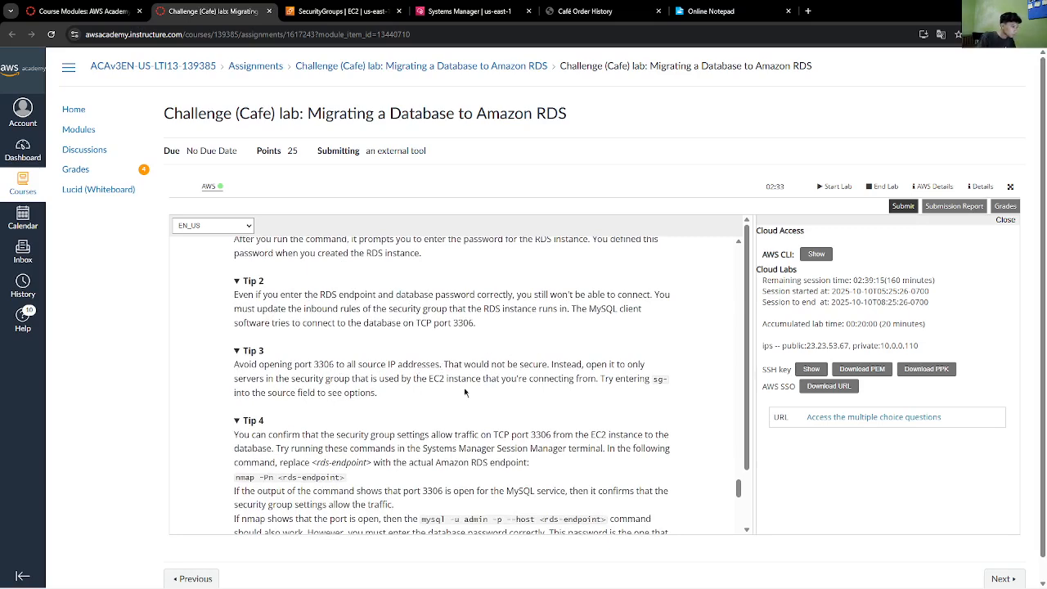
scroll(337, 389, down, 1)
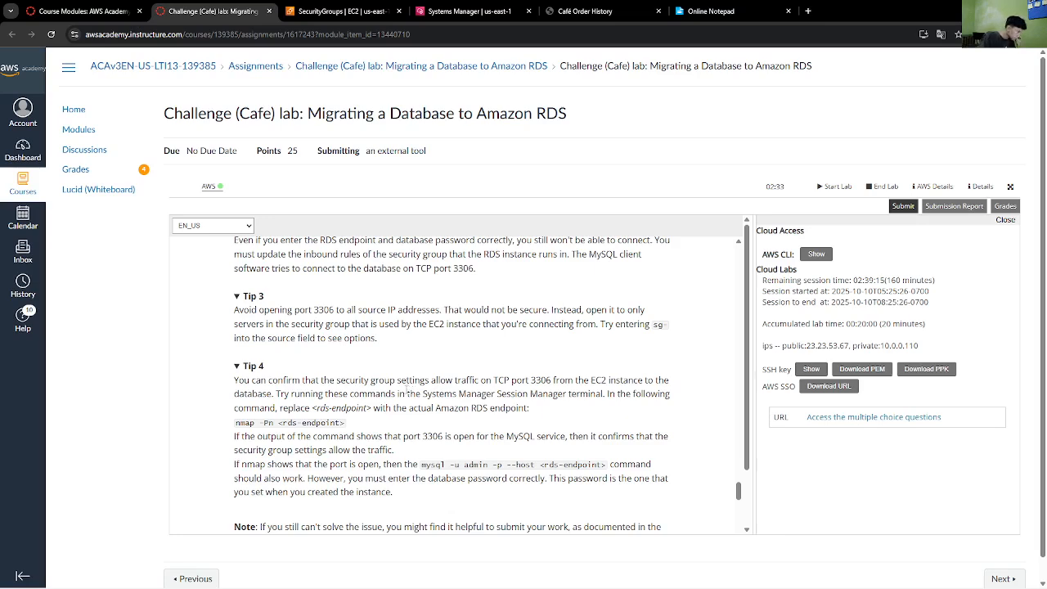
scroll(397, 396, down, 3)
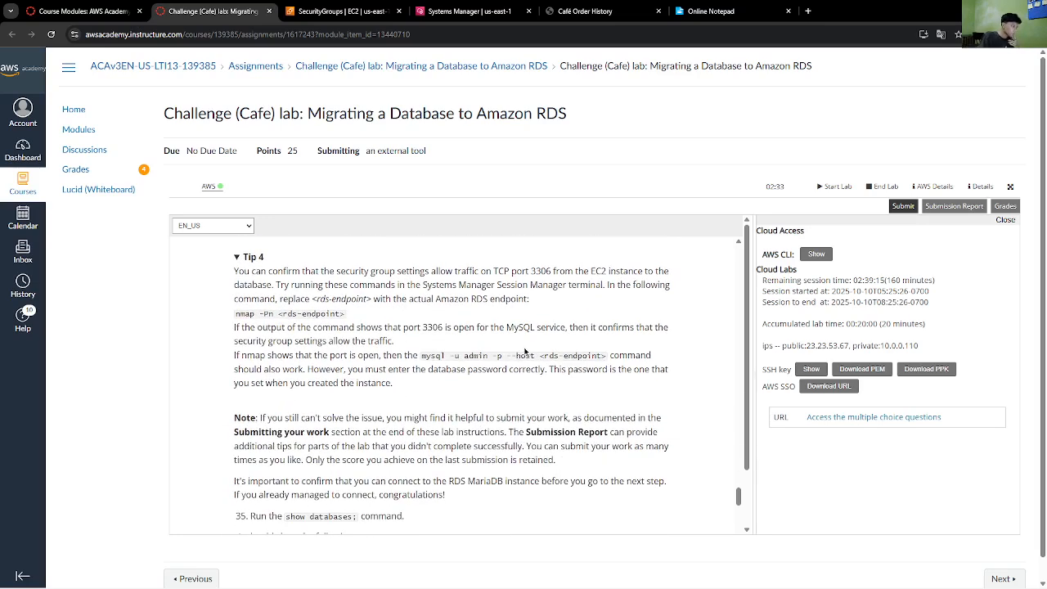
- Read steps 35 and 36, and disconnect from MariaDB in the Systems Manager terminal with the exit; command
scroll(525, 350, down, 3)
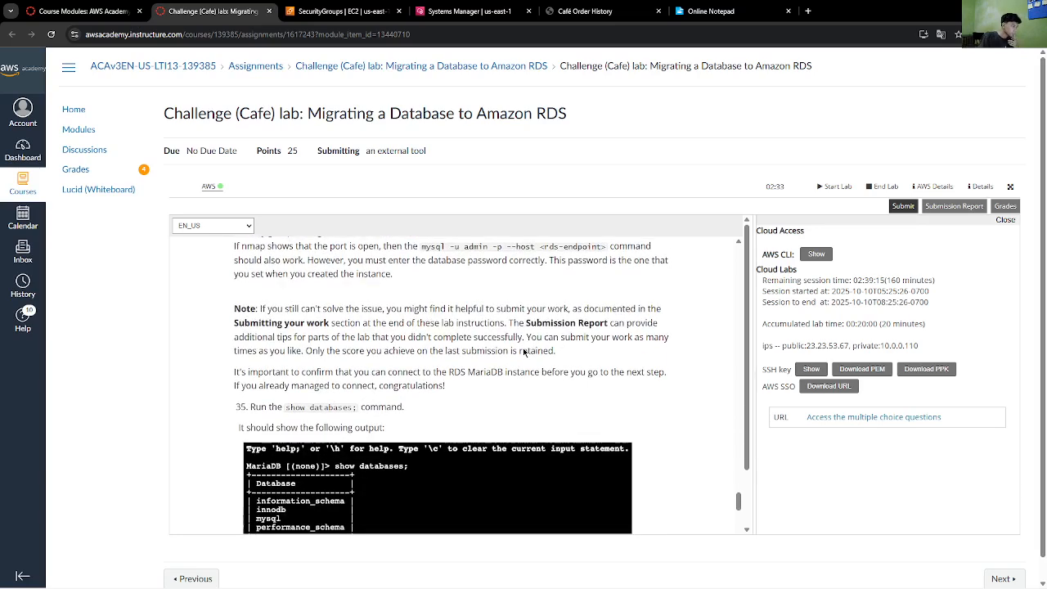
scroll(524, 352, down, 7)
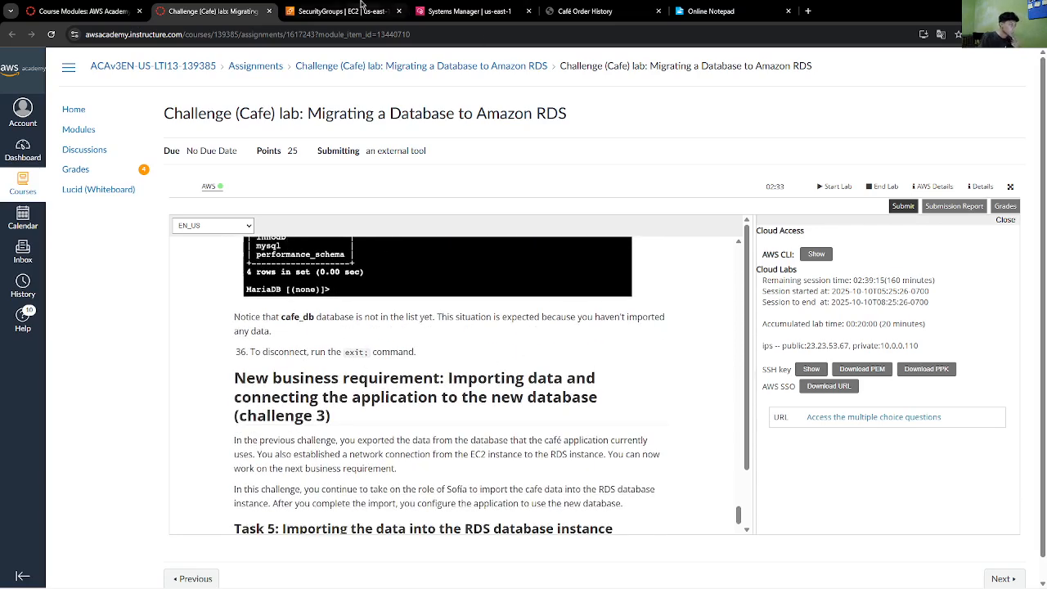
click(352, 11)
click(466, 10)
text(e)
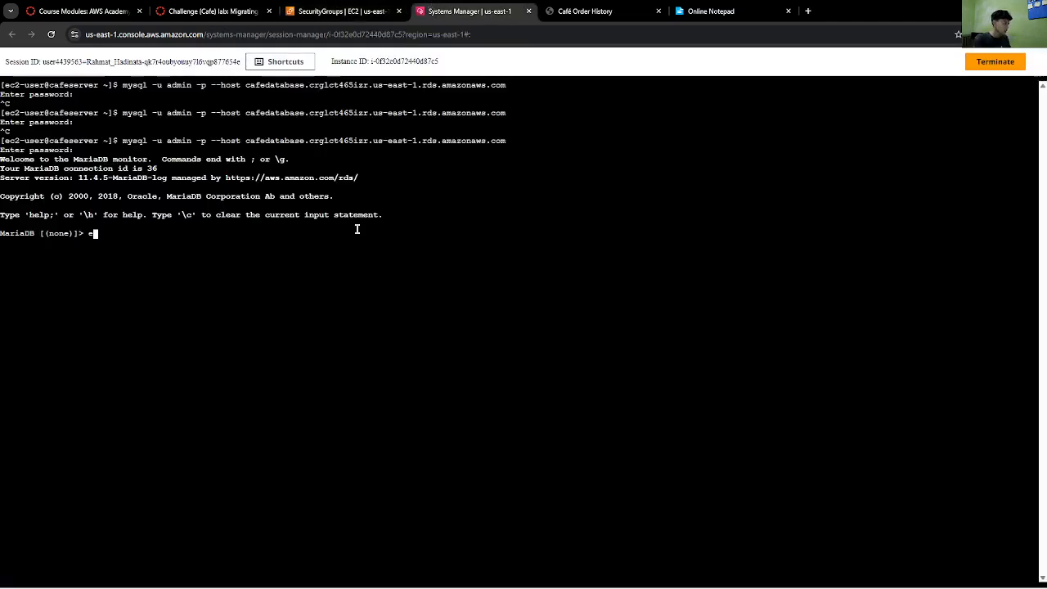
text(xut)
key(BackSpace)
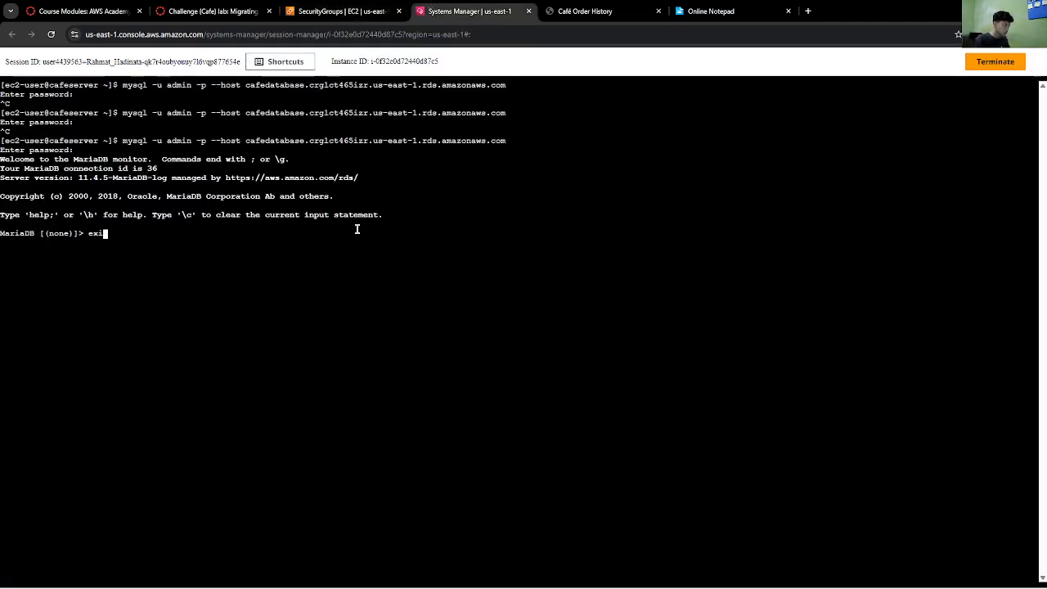
text(it;)
key(Return)
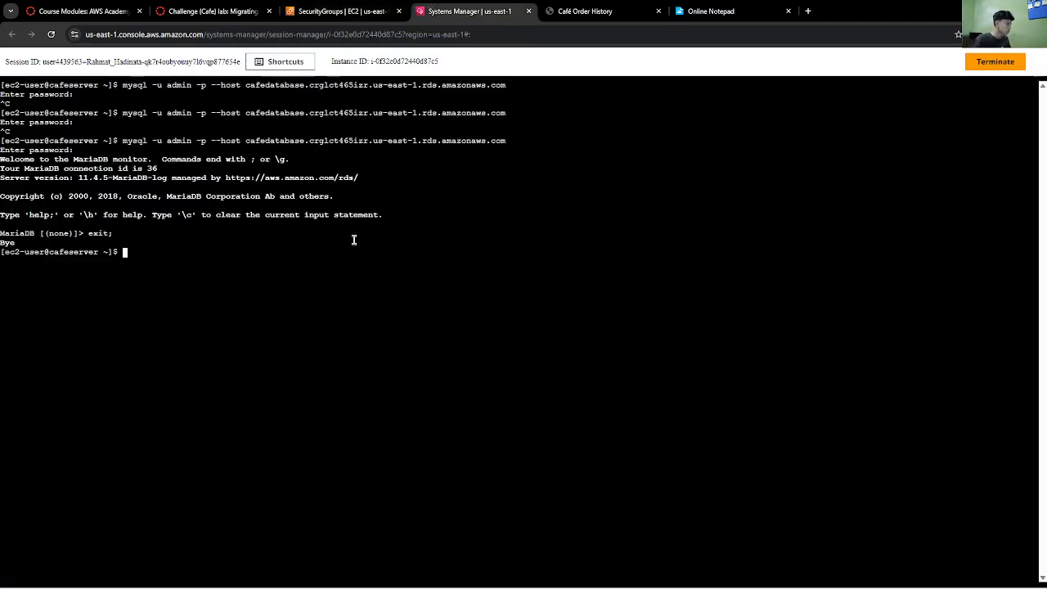
- Return to the lab instructions and review the data export steps, Task 4 and the Task 5 import procedure
click(217, 10)
scroll(395, 328, up, 5)
scroll(395, 328, up, 10)
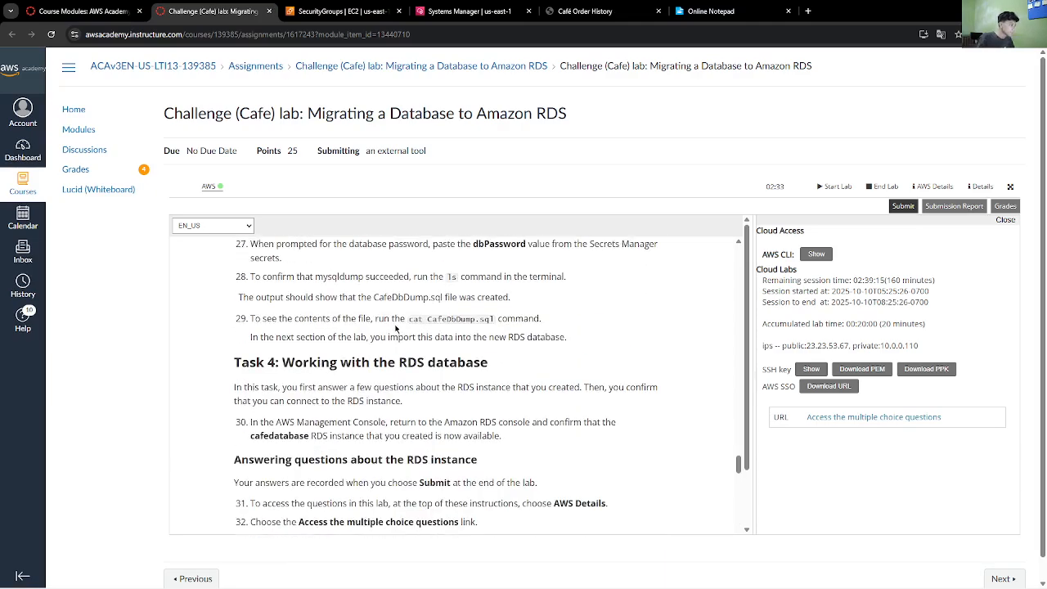
scroll(395, 328, up, 5)
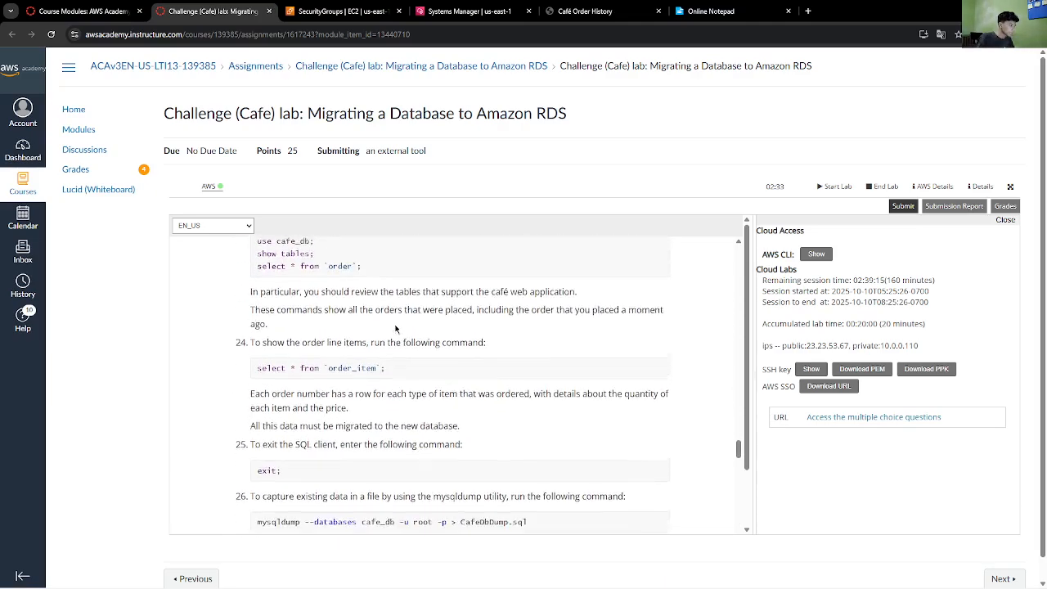
scroll(395, 328, down, 4)
scroll(396, 328, down, 8)
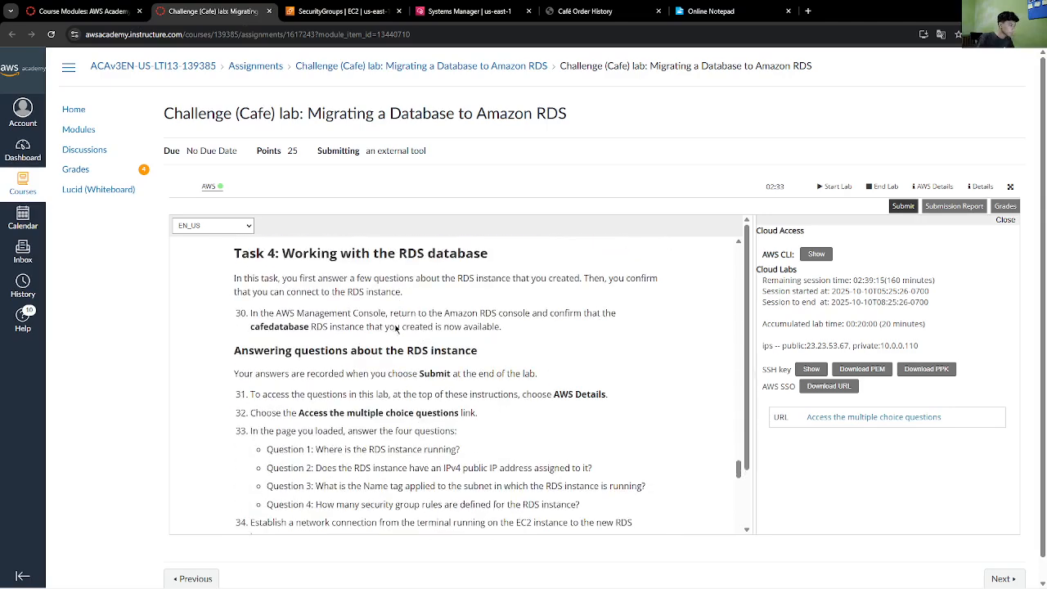
scroll(310, 330, down, 12)
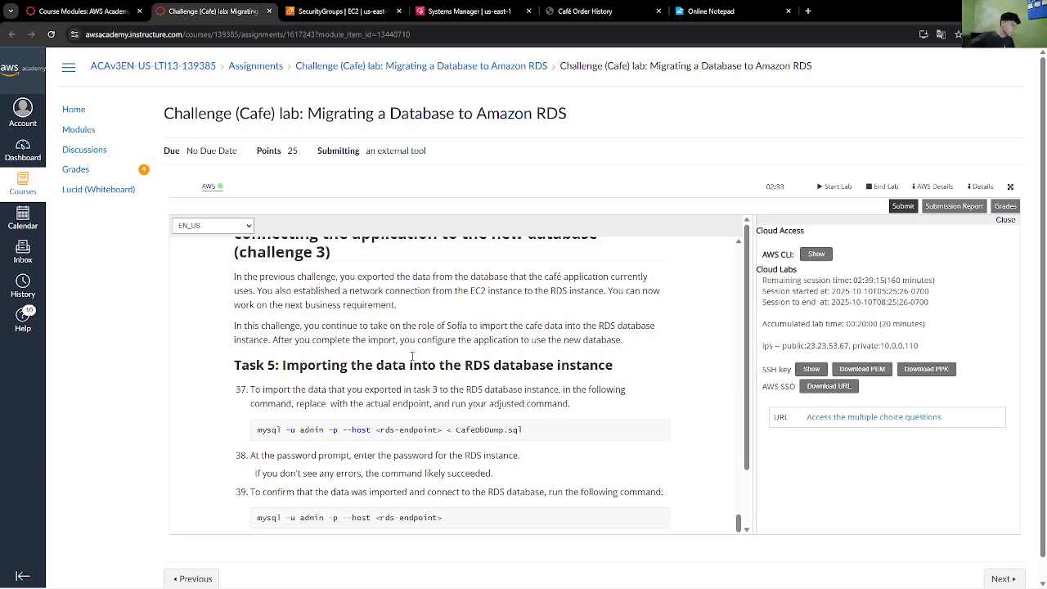
scroll(401, 369, up, 1)
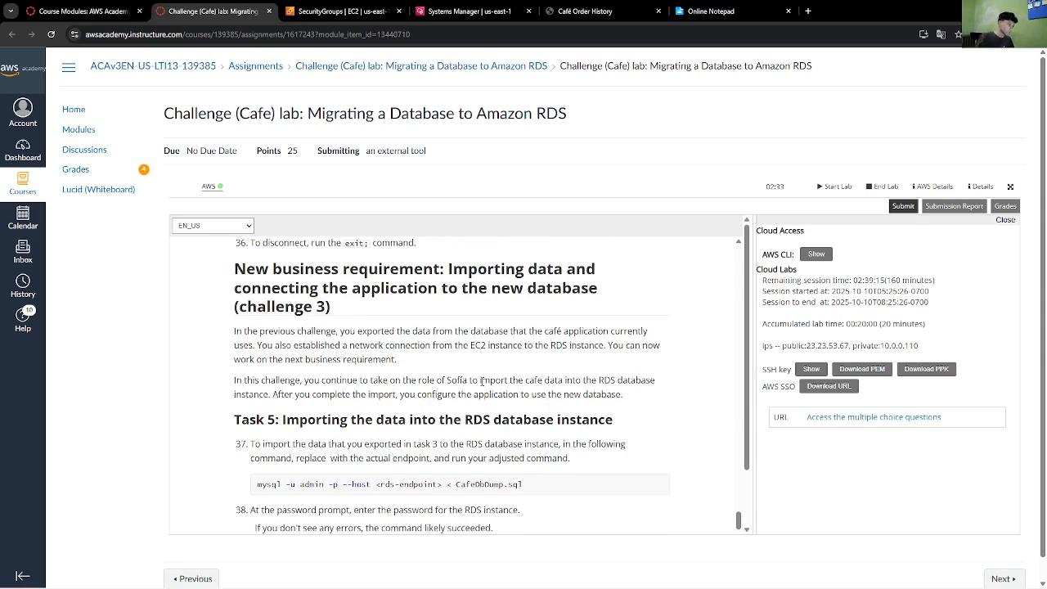
scroll(483, 381, down, 2)
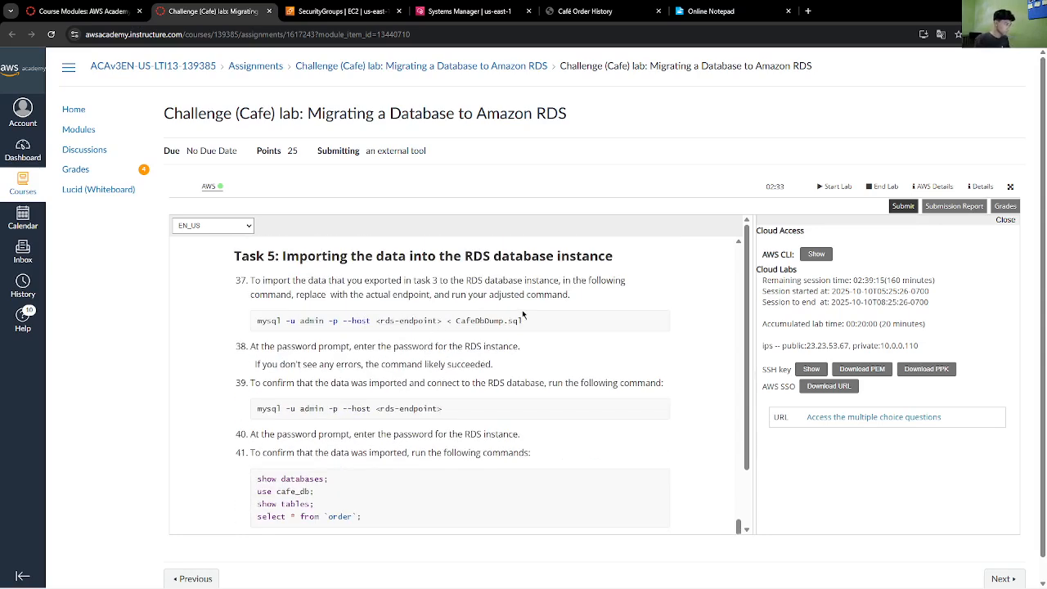
- Copy the step 37 import command, mysql -u admin -p --host <rds-endpoint> < CafeDbDump.sql, into the Systems Manager terminal
drag(524, 318, 233, 325)
right_click(328, 320)
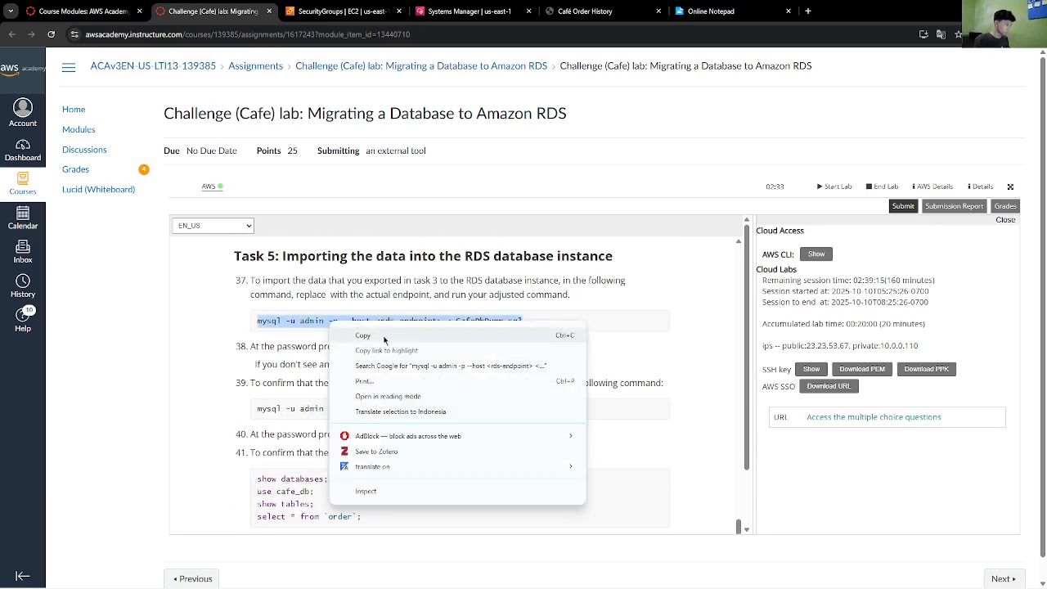
click(384, 337)
click(432, 9)
right_click(319, 279)
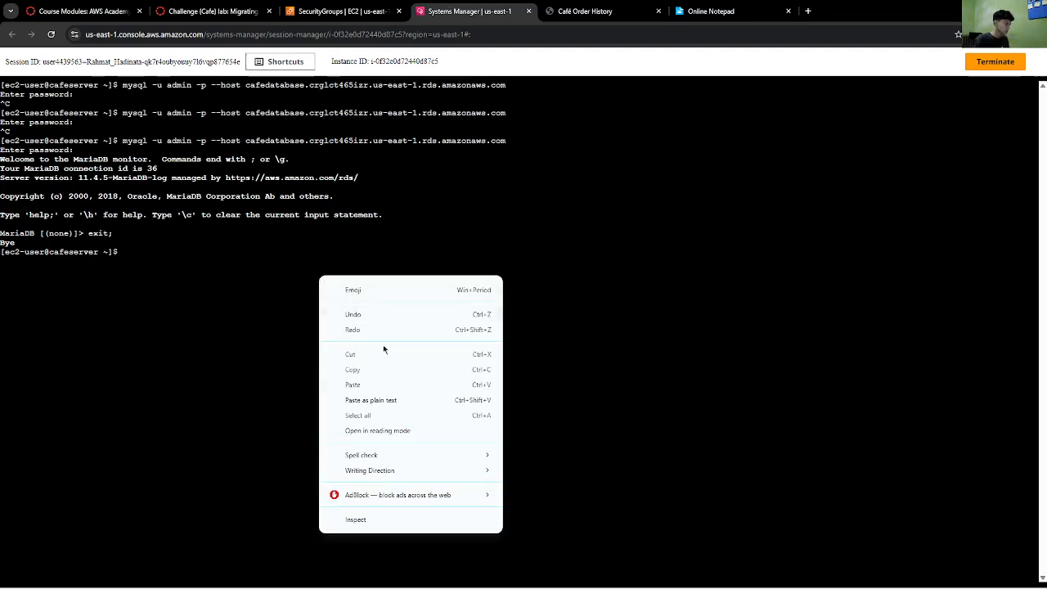
click(354, 386)
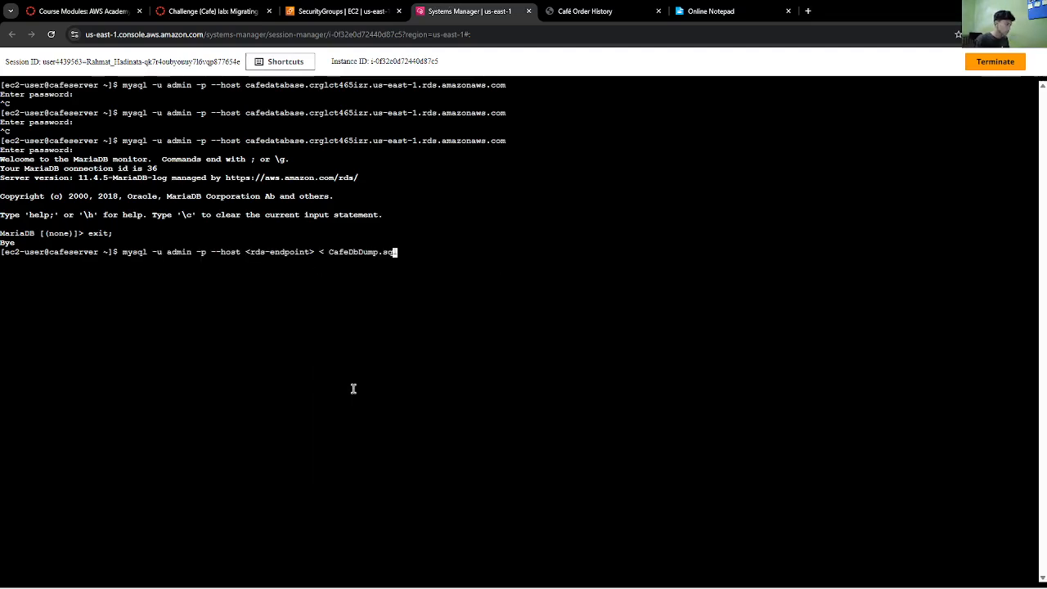
- Remove the <rds-endpoint> placeholder from the pasted import command, keeping the < CafeDbDump.sql redirection
key(Left)
key(Left)
key(Left)
key(Left)
key(Left)
key(Left)
key(Left)
key(Left)
key(Left)
key(Left)
key(Left)
key(Left)
key(Left)
key(Left)
key(Left)
key(Left)
key(Left)
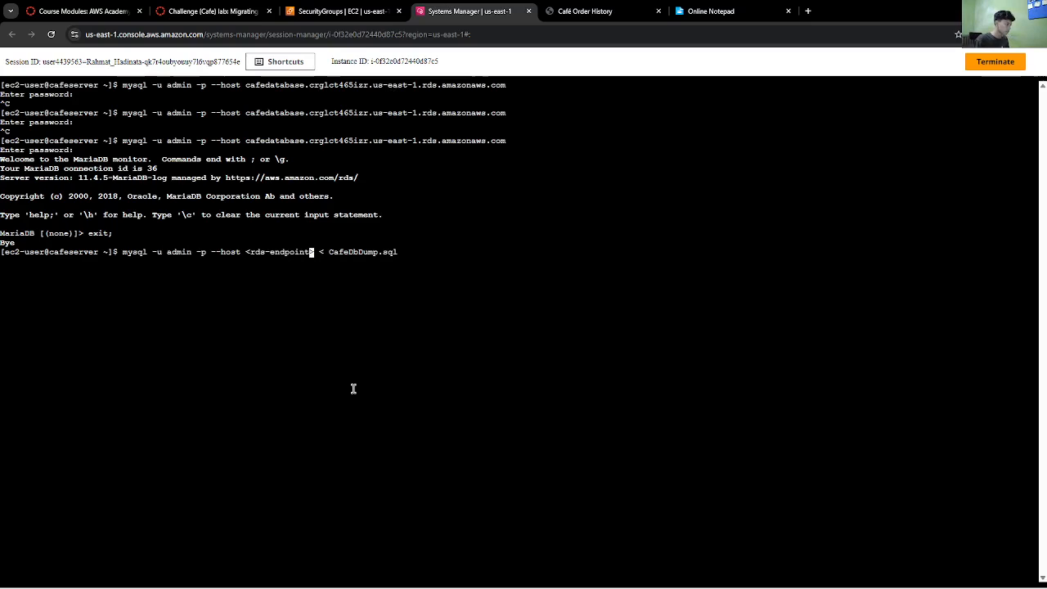
key(Delete)
key(BackSpace)
key(BackSpace)
key(BackSpace)
key(BackSpace)
key(BackSpace)
key(BackSpace)
key(BackSpace)
key(BackSpace)
key(BackSpace)
key(BackSpace)
key(BackSpace)
key(BackSpace)
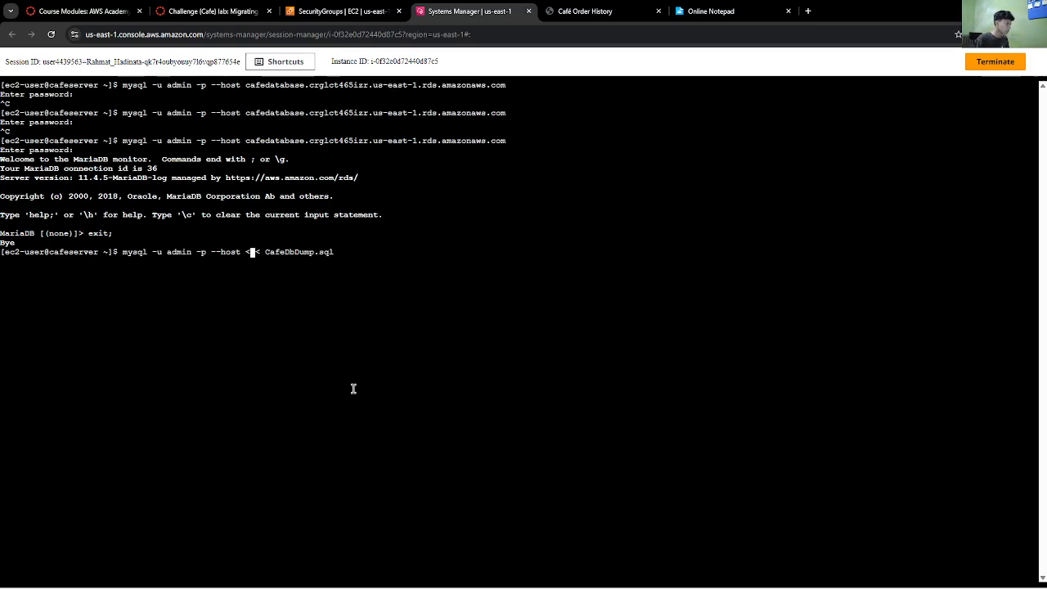
key(BackSpace)
- Return to the RDS Databases list in the AWS console, open cafedatabase and copy its endpoint
click(340, 11)
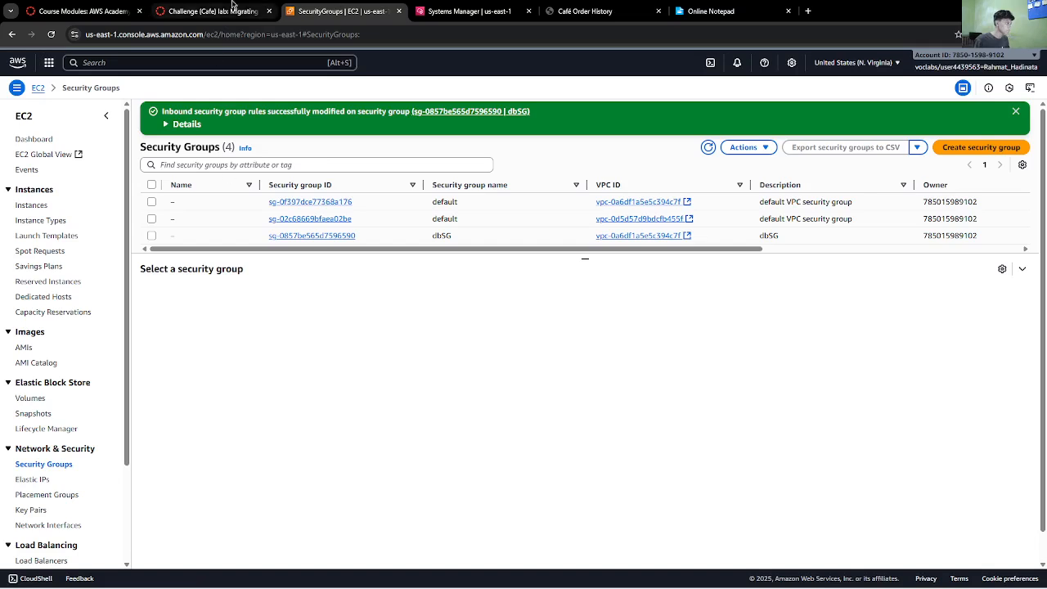
key(alt+Left)
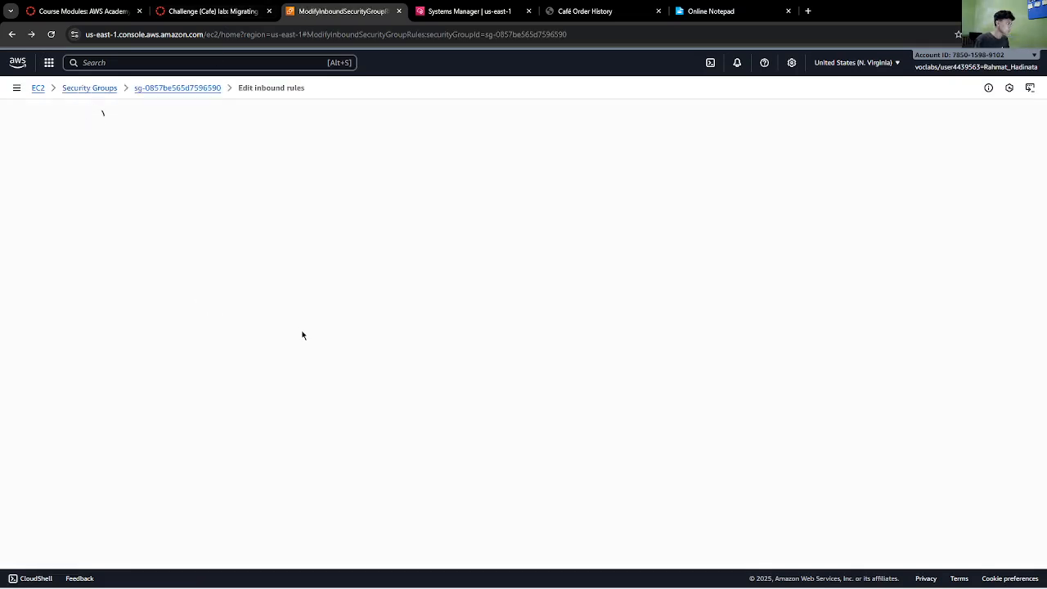
key(alt+Left)
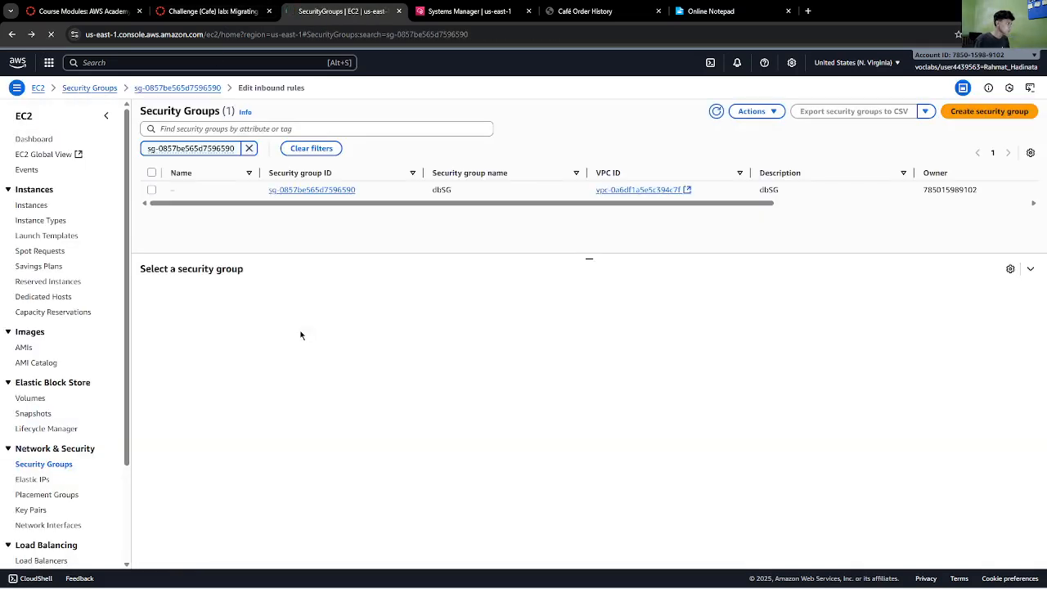
key(alt+Left)
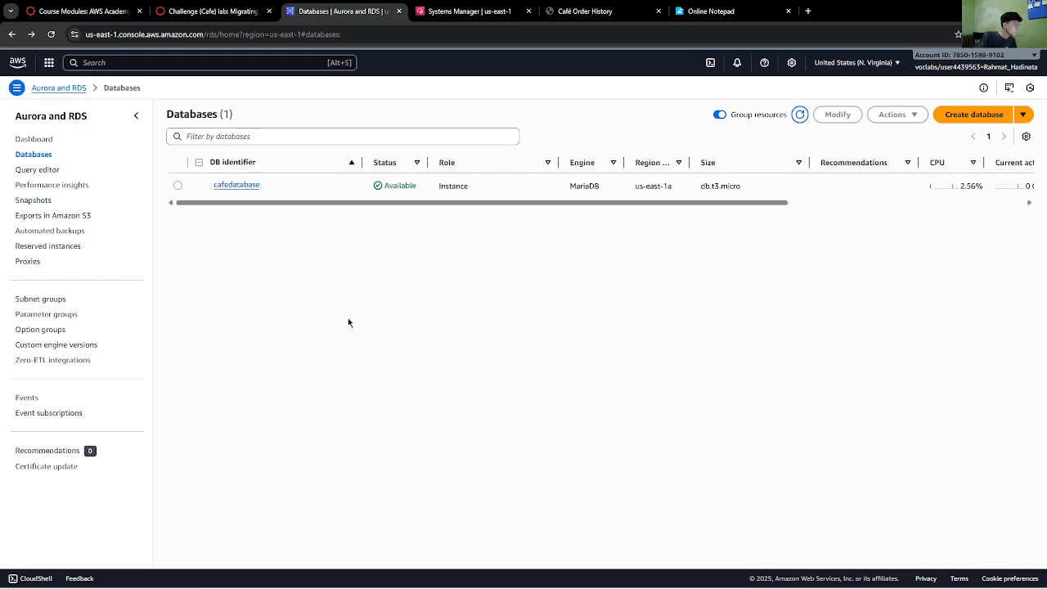
click(250, 186)
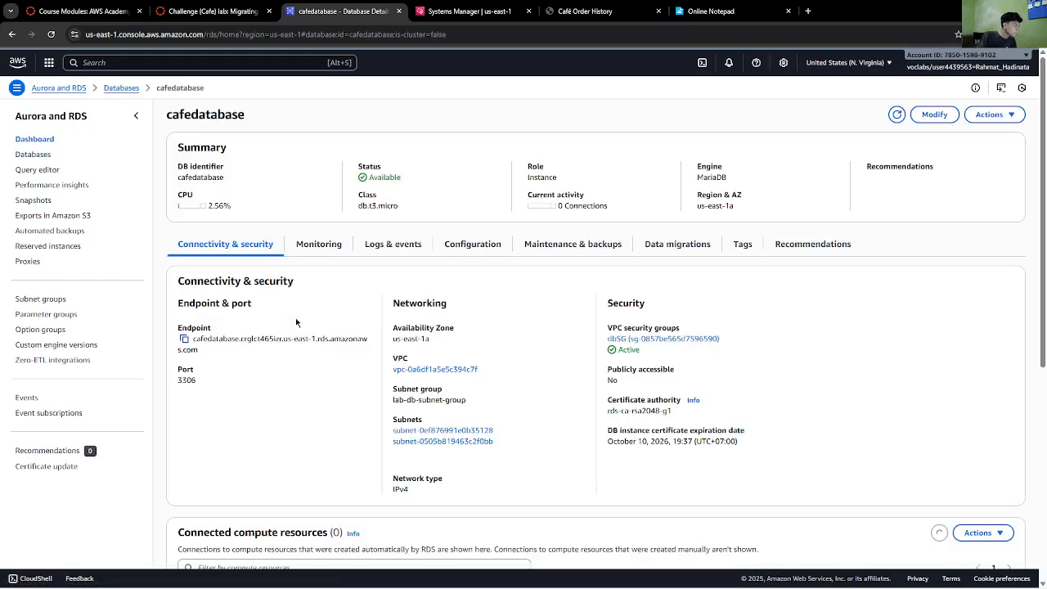
click(184, 339)
- Insert the cafedatabase endpoint after --host in the terminal's import command and run it
click(468, 10)
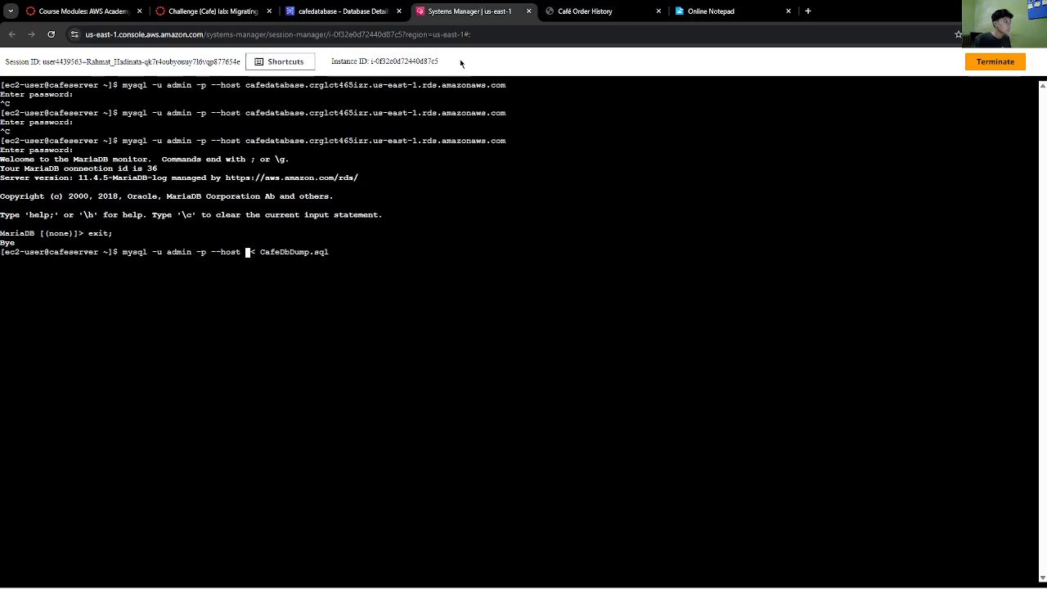
right_click(245, 293)
click(286, 404)
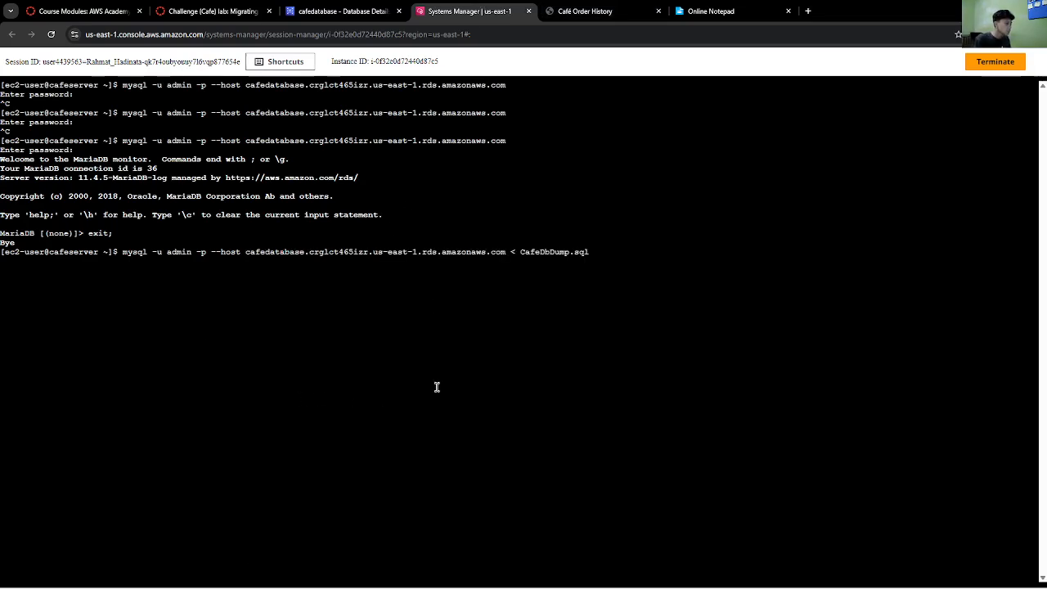
key(Return)
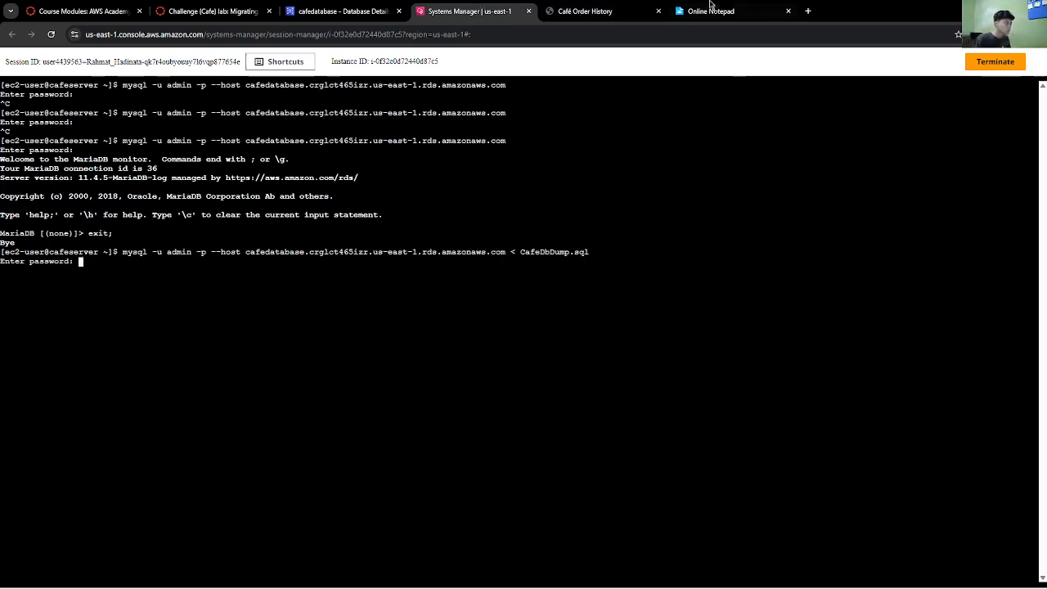
- Try to authenticate the import by submitting the database password from Online Notepad at the terminal's password prompt
click(709, 10)
right_click(325, 132)
click(383, 198)
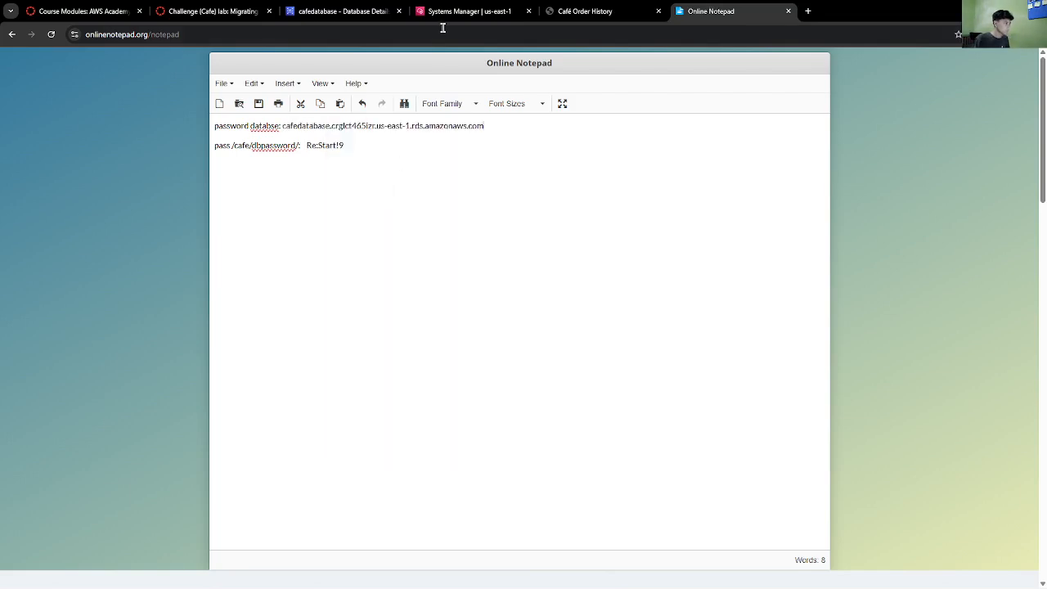
click(447, 14)
right_click(218, 281)
click(260, 390)
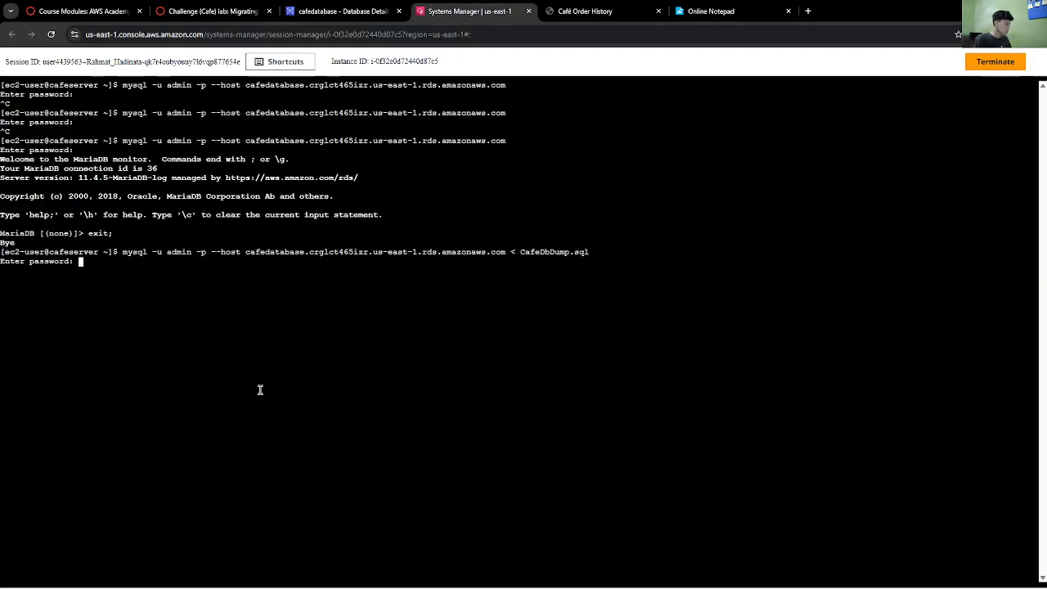
key(Return)
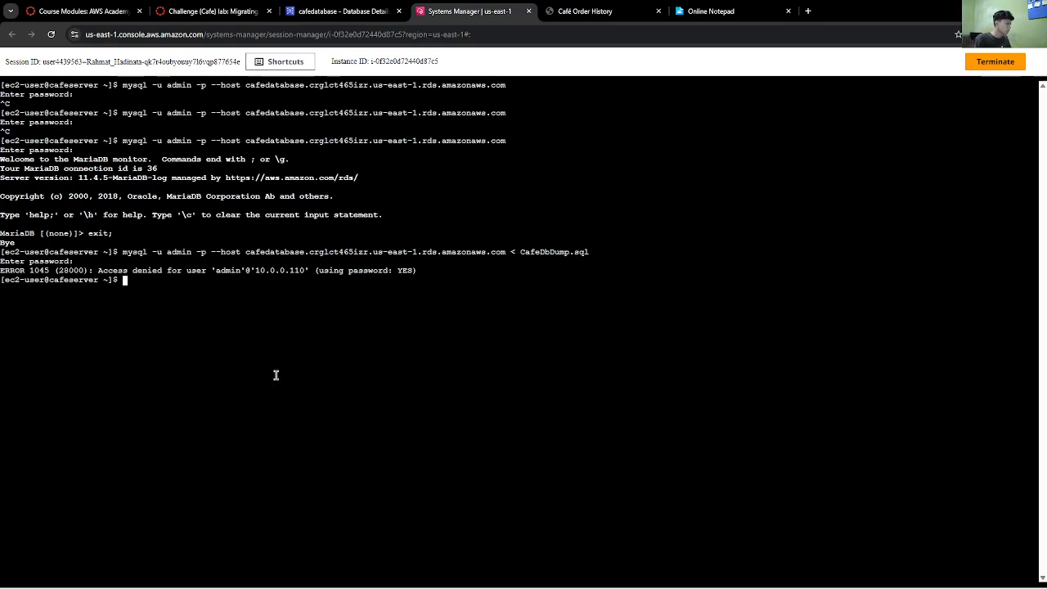
- Rerun the CafeDbDump.sql import command and submit the database password freshly copied from Online Notepad
key(Up)
key(Return)
click(711, 10)
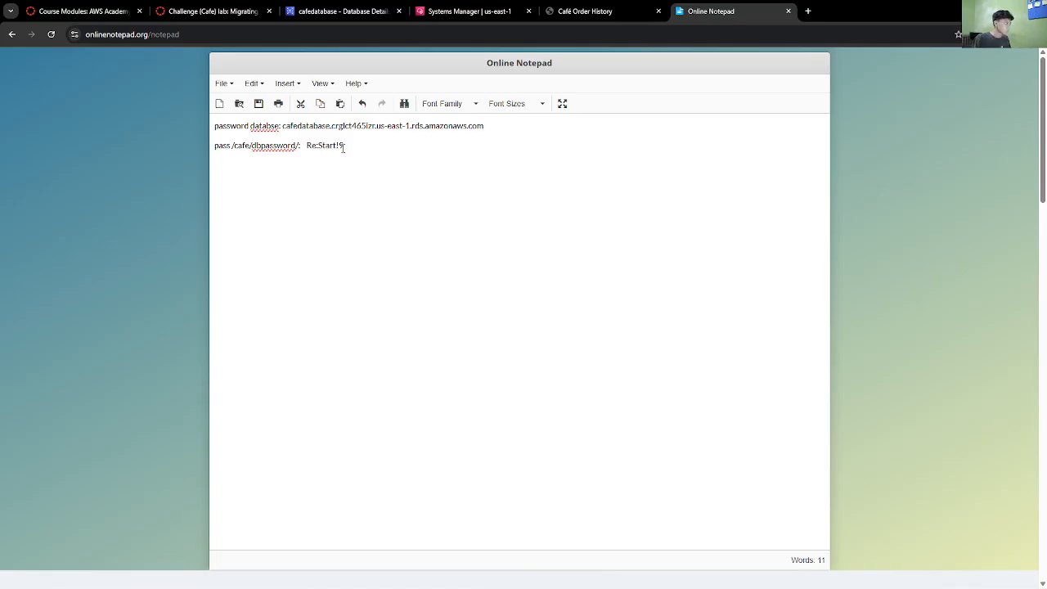
mouse_move(343, 147)
mouse_down()
mouse_move(306, 146)
mouse_move(336, 146)
mouse_up()
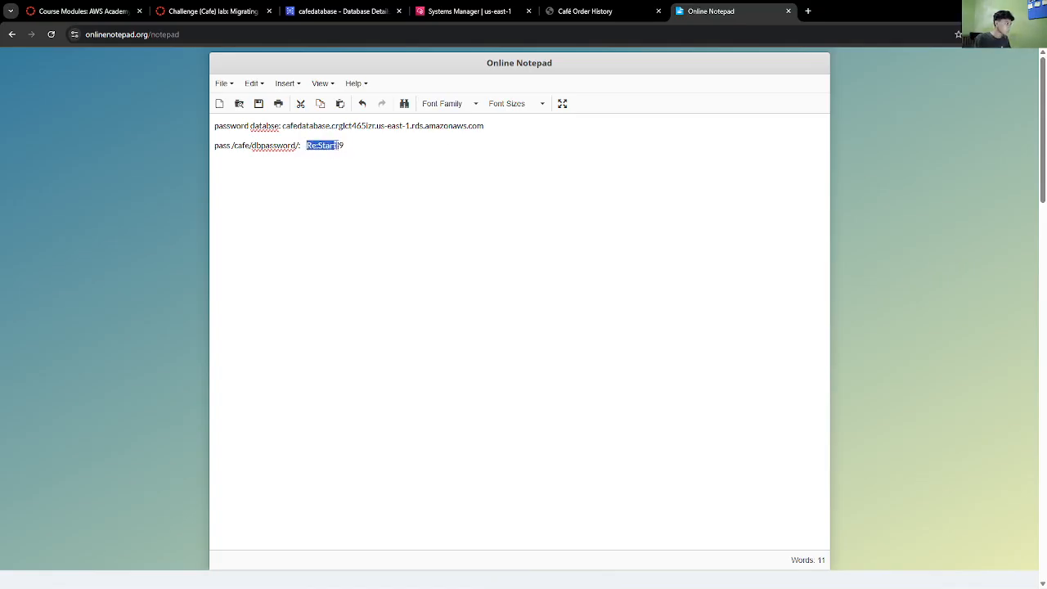
right_click(342, 148)
click(375, 200)
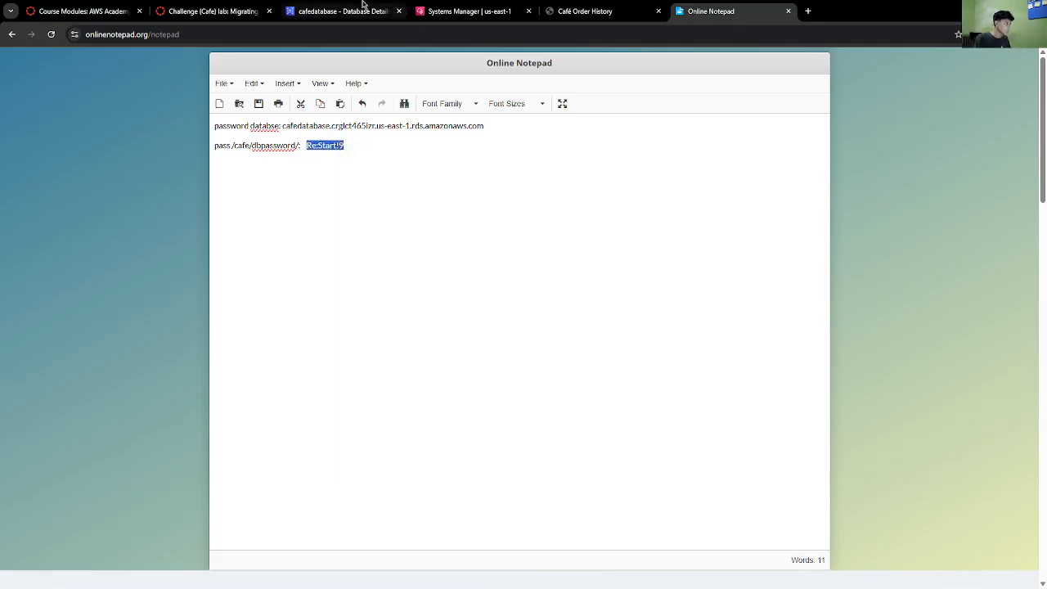
click(347, 10)
click(469, 10)
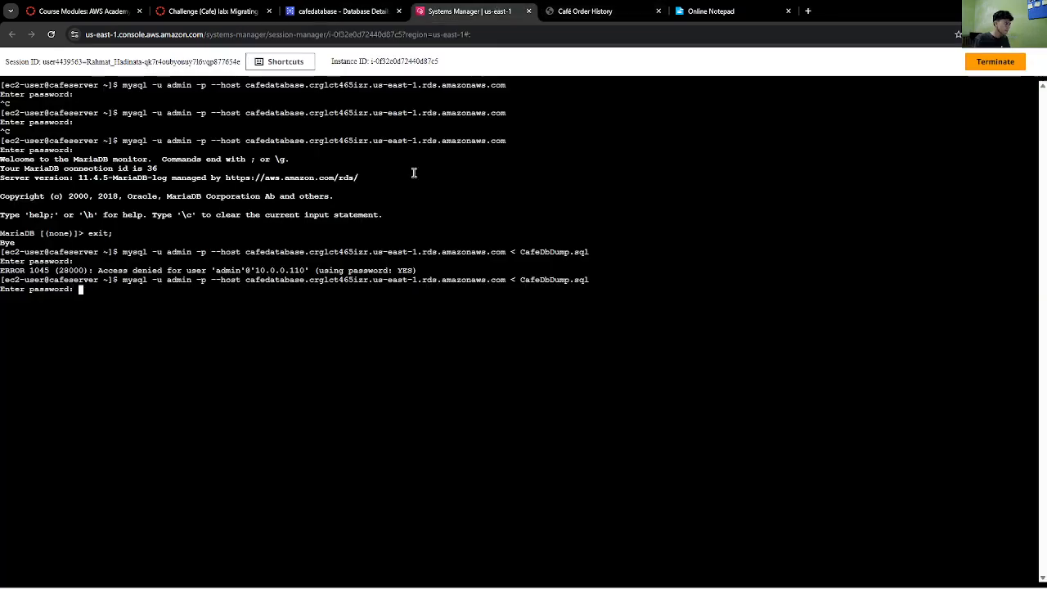
right_click(299, 320)
click(334, 432)
key(Return)
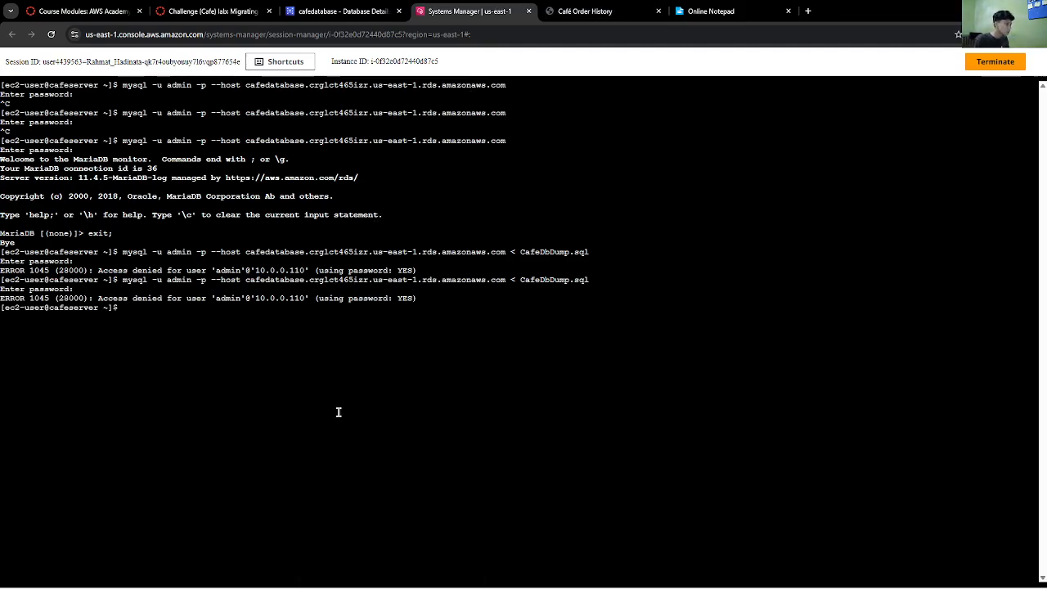
- Undo the overwrite of the database password line in Online Notepad and copy the restored password
click(211, 12)
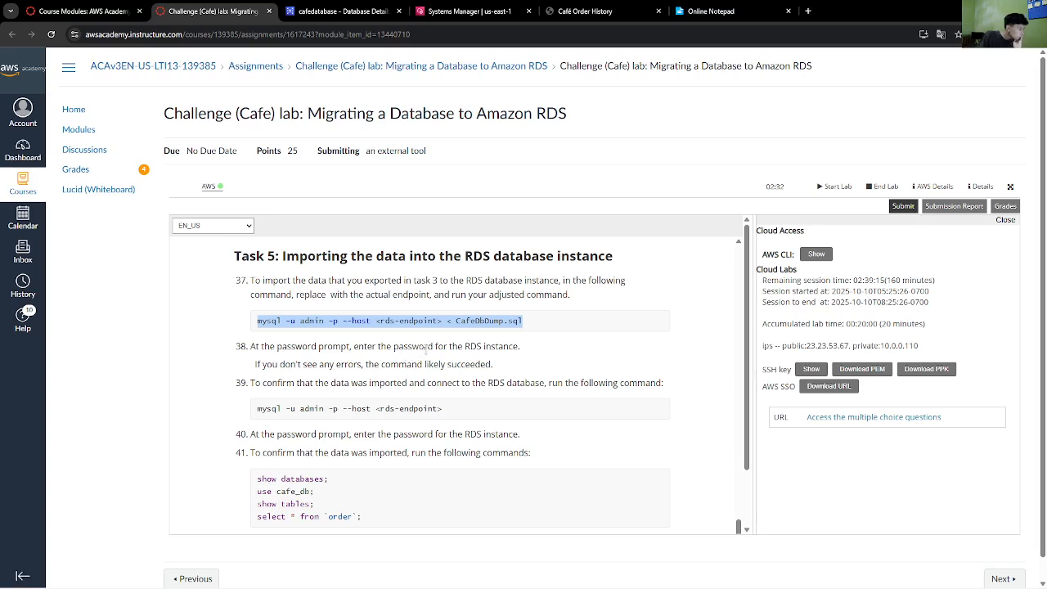
click(710, 10)
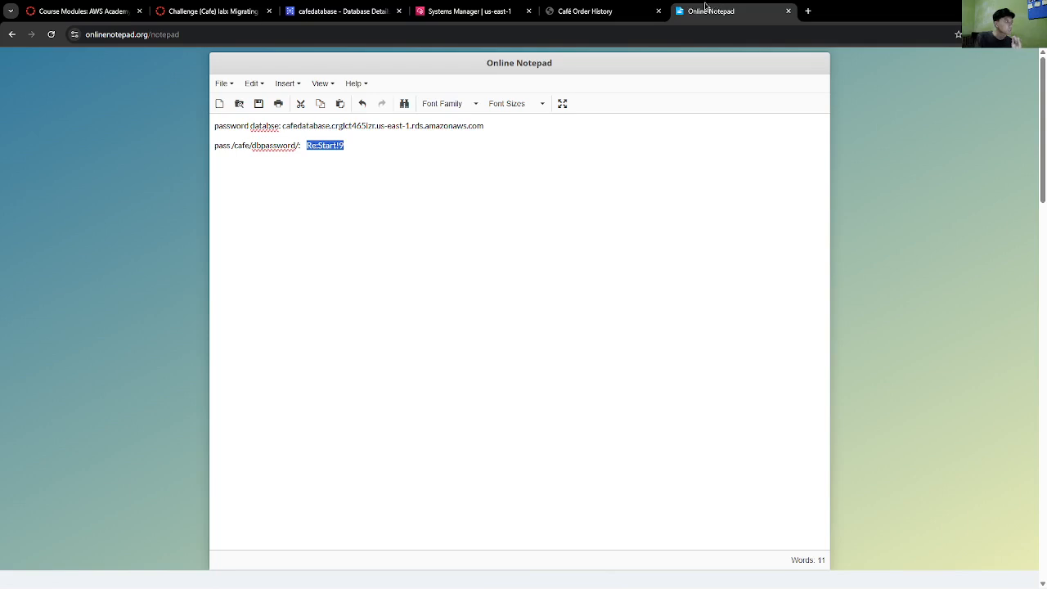
click(420, 141)
key(ctrl+a)
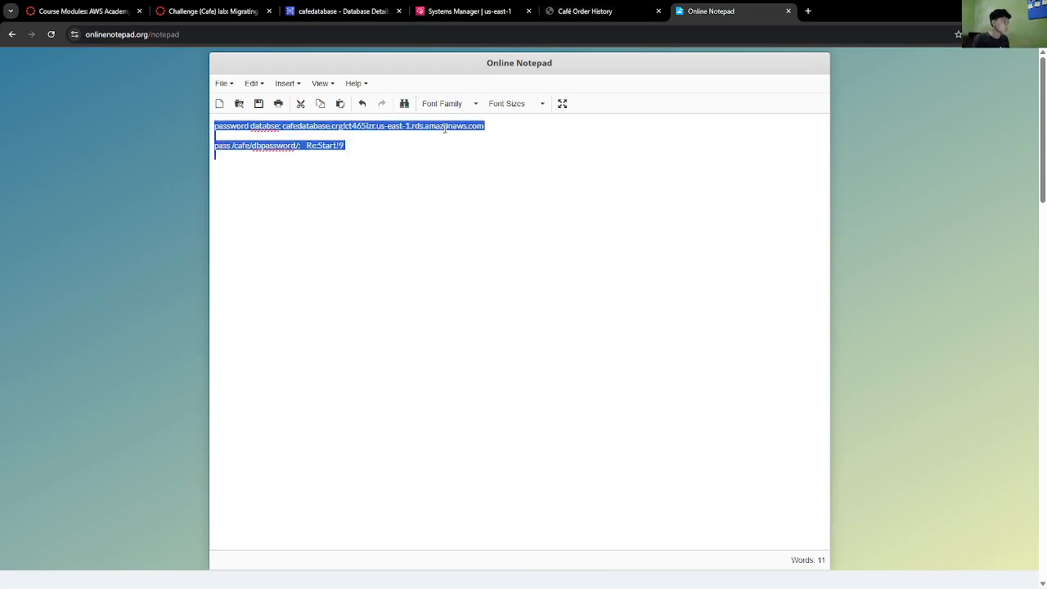
click(445, 132)
key(ctrl+z)
drag(349, 126, 284, 124)
right_click(284, 125)
click(330, 177)
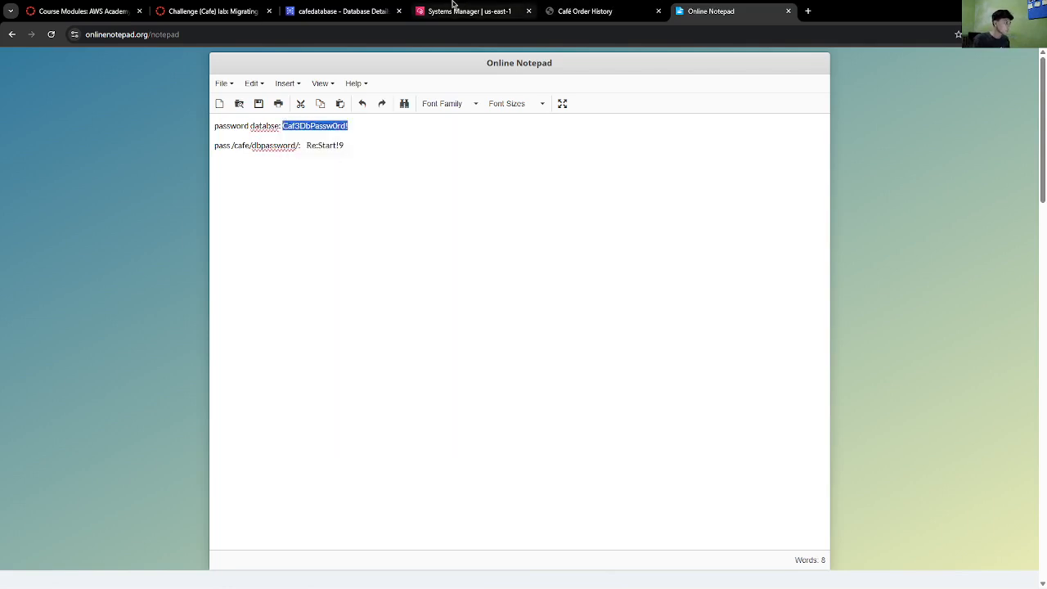
- Rerun the CafeDbDump.sql import command in the Systems Manager terminal and submit the restored database password
click(454, 10)
key(Up)
key(Return)
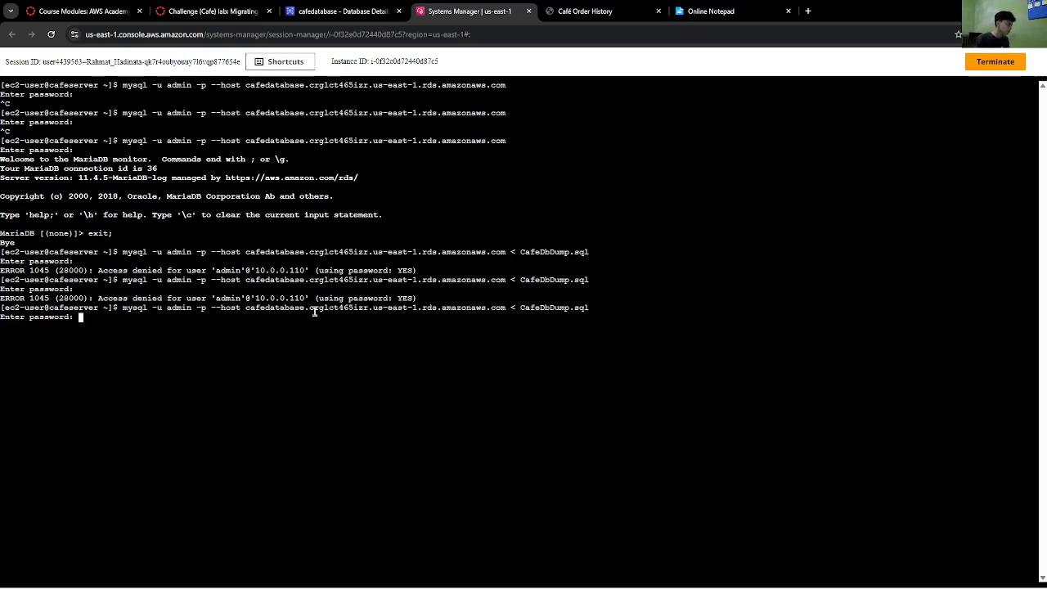
right_click(310, 319)
click(341, 429)
key(Return)
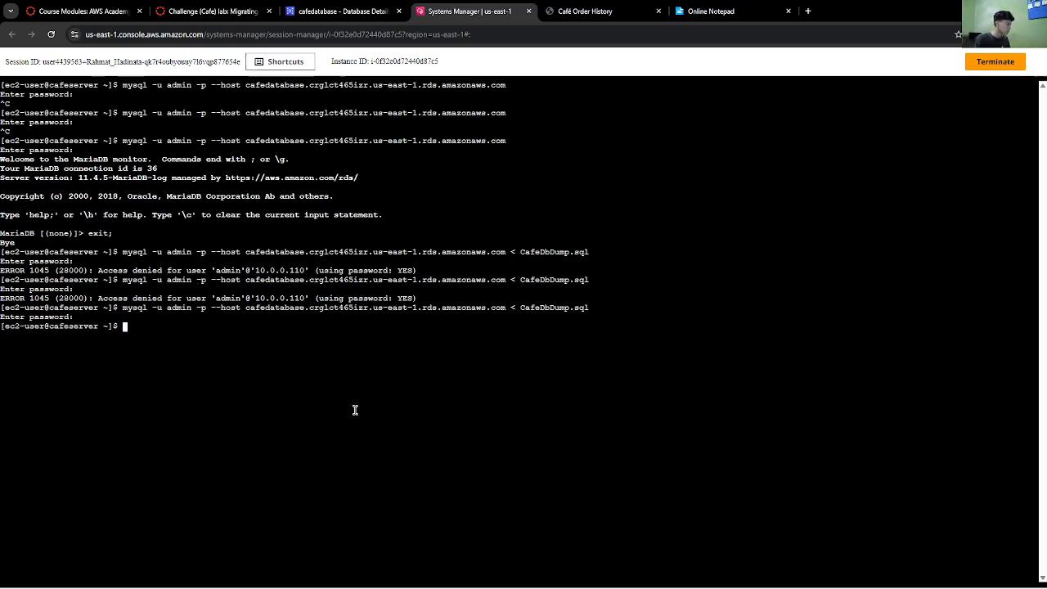
- Copy the mysql connection command from lab step 39 into the terminal and remove its <rds-endpoint> placeholder
click(215, 11)
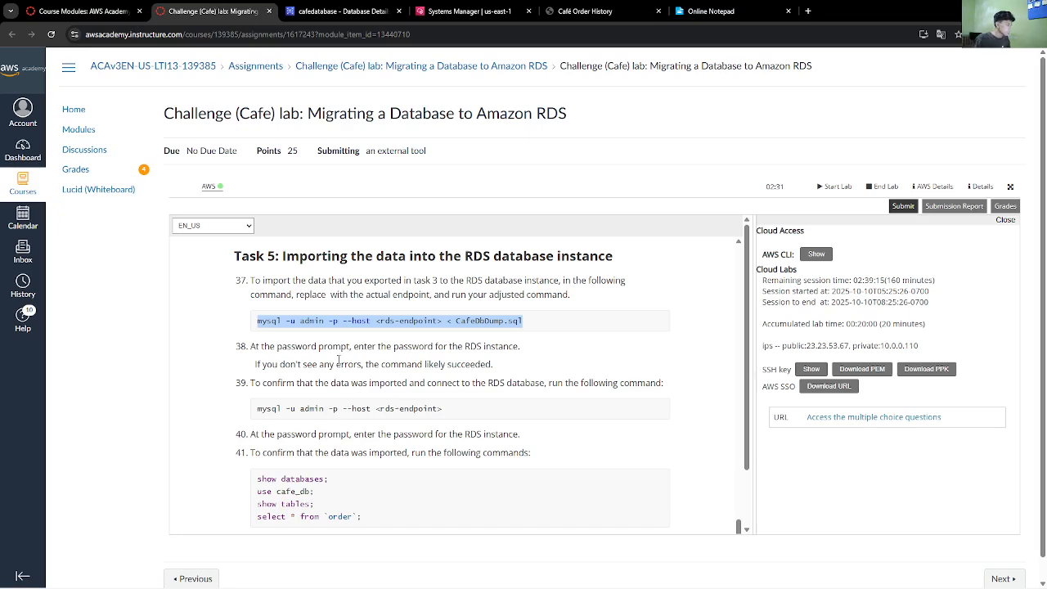
scroll(366, 344, down, 1)
drag(449, 298, 254, 300)
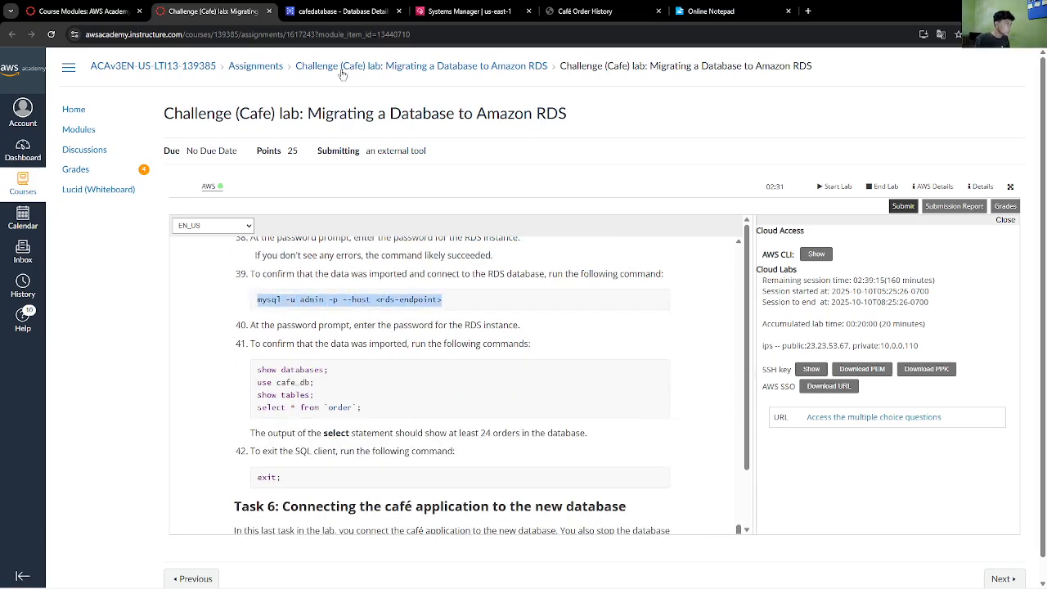
click(339, 11)
click(426, 11)
right_click(194, 350)
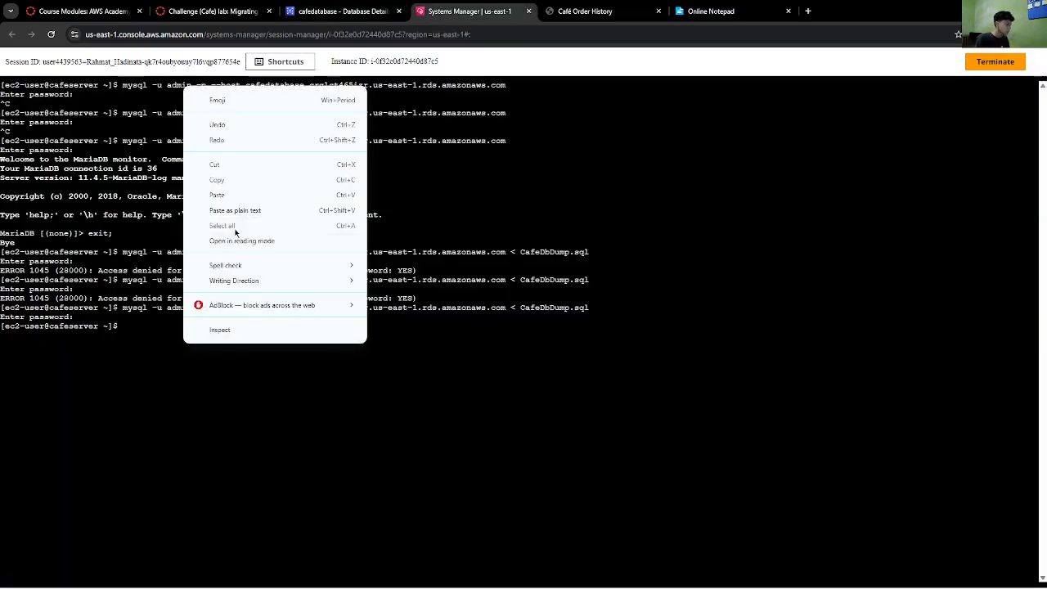
click(243, 197)
key(BackSpace)
key(BackSpace)
key(BackSpace)
key(BackSpace)
key(BackSpace)
key(BackSpace)
key(BackSpace)
key(BackSpace)
key(BackSpace)
key(BackSpace)
key(BackSpace)
key(BackSpace)
key(BackSpace)
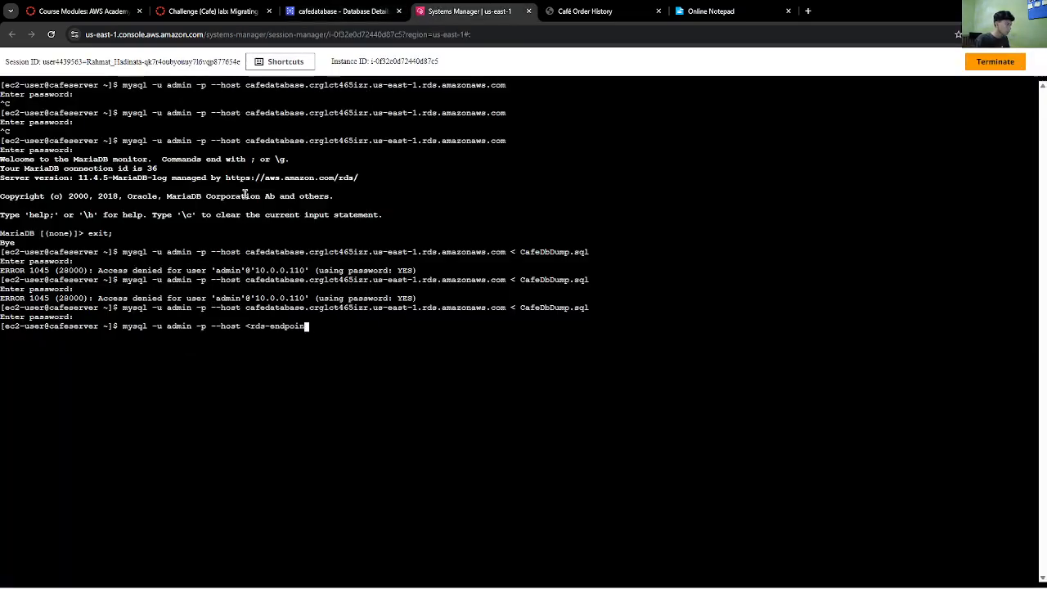
key(BackSpace)
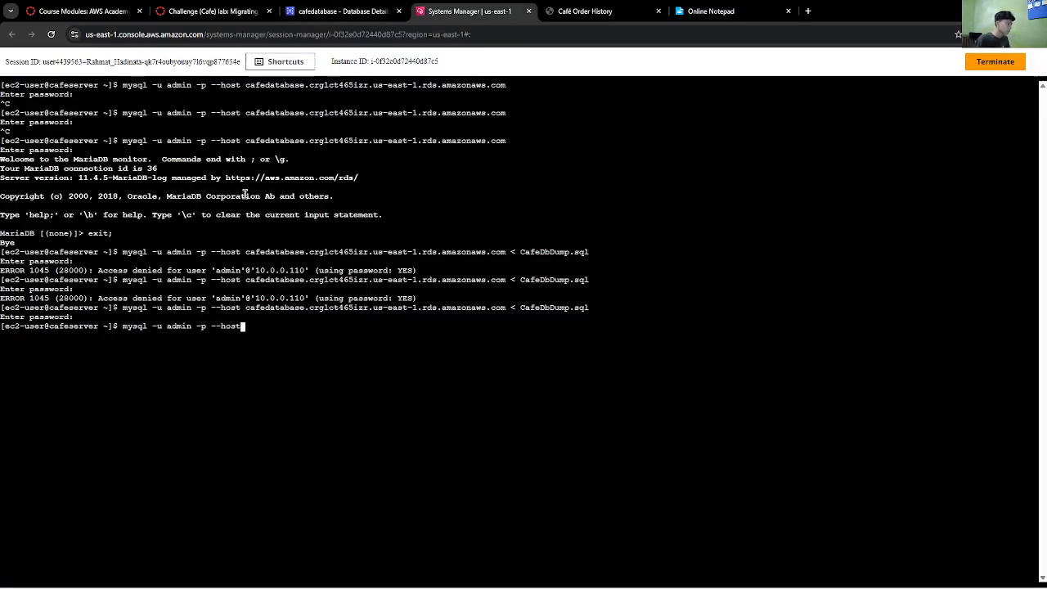
- Copy the cafedatabase endpoint from the RDS console, append it after --host in the terminal command and run it
click(339, 12)
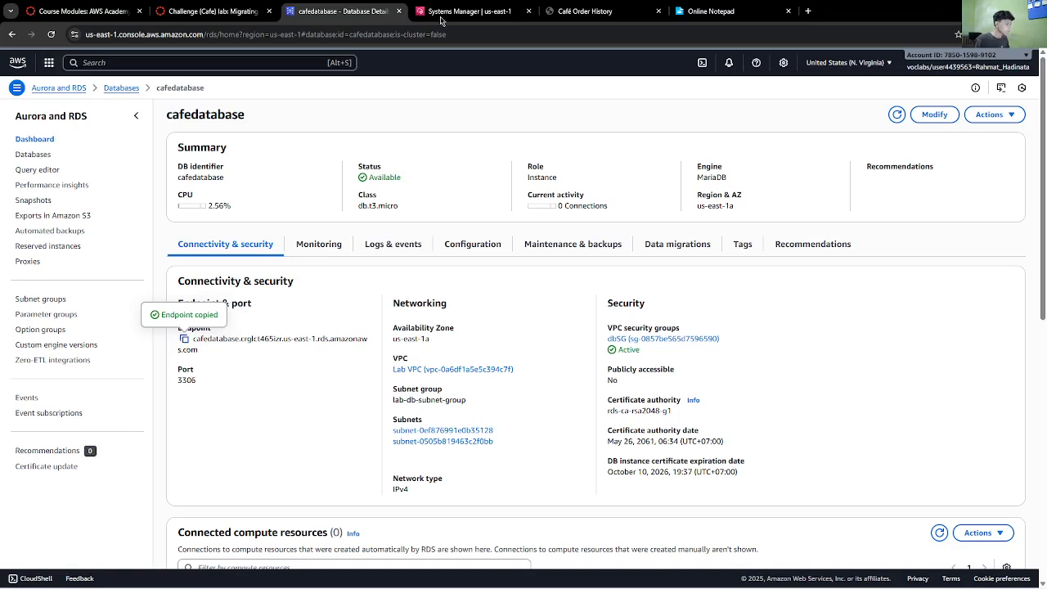
click(470, 11)
right_click(264, 335)
click(298, 186)
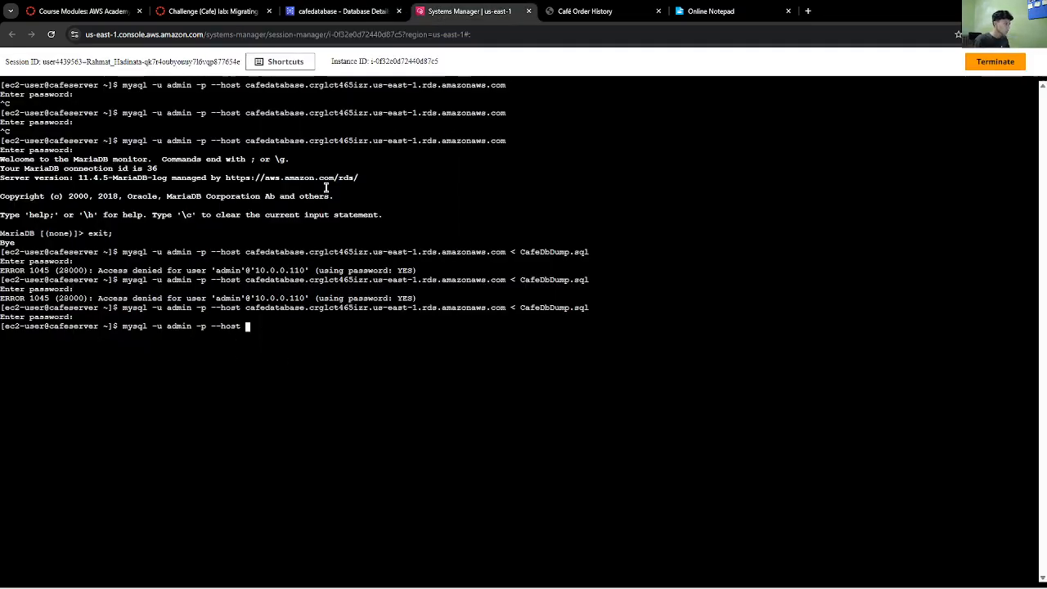
key(Return)
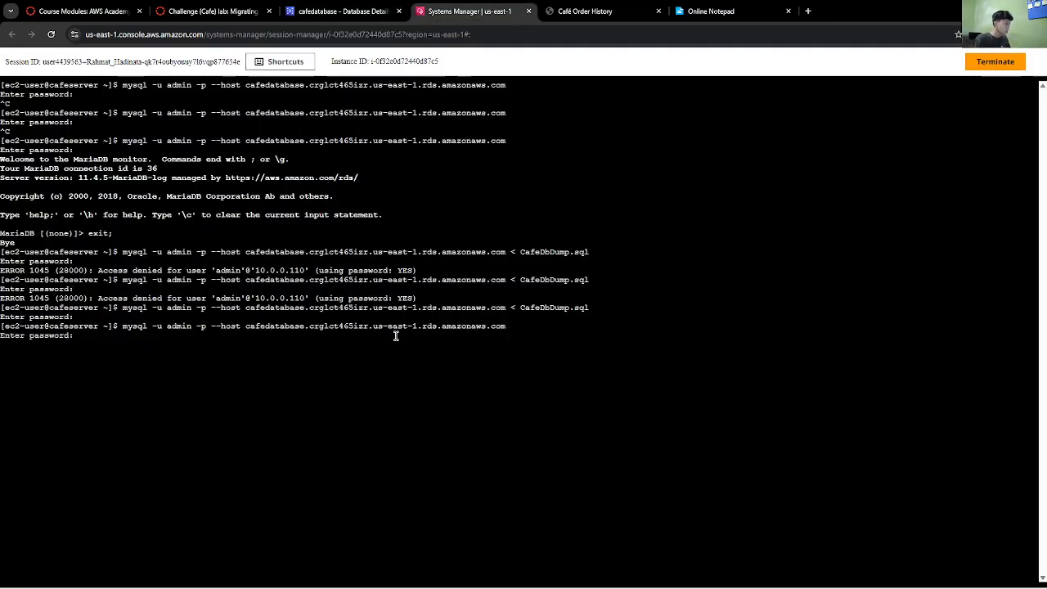
- Copy the database password from Online Notepad and submit it at the terminal's password prompt to connect to the RDS instance
click(720, 11)
right_click(337, 127)
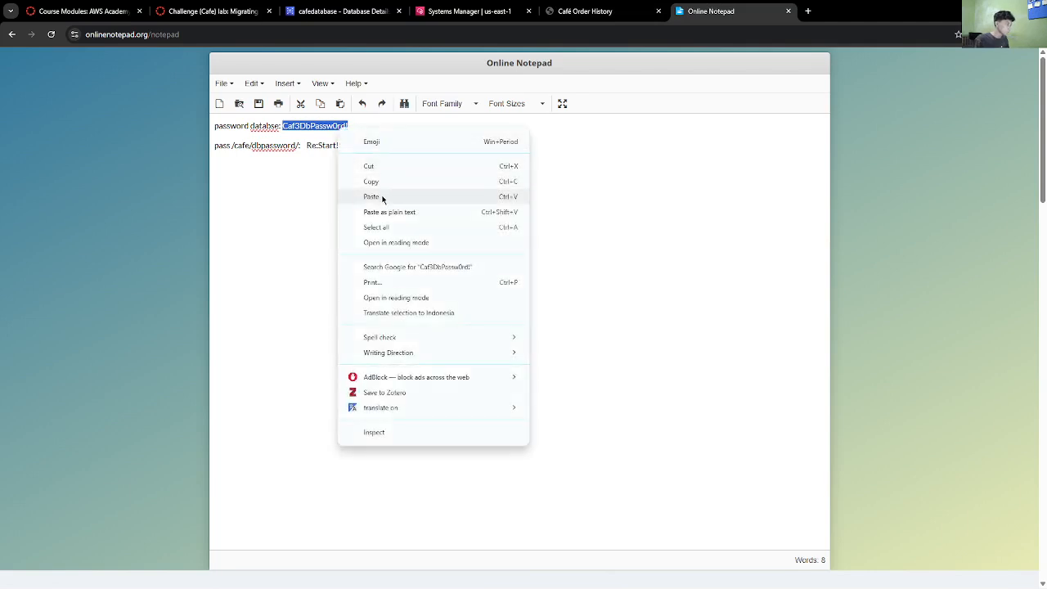
click(391, 181)
click(470, 11)
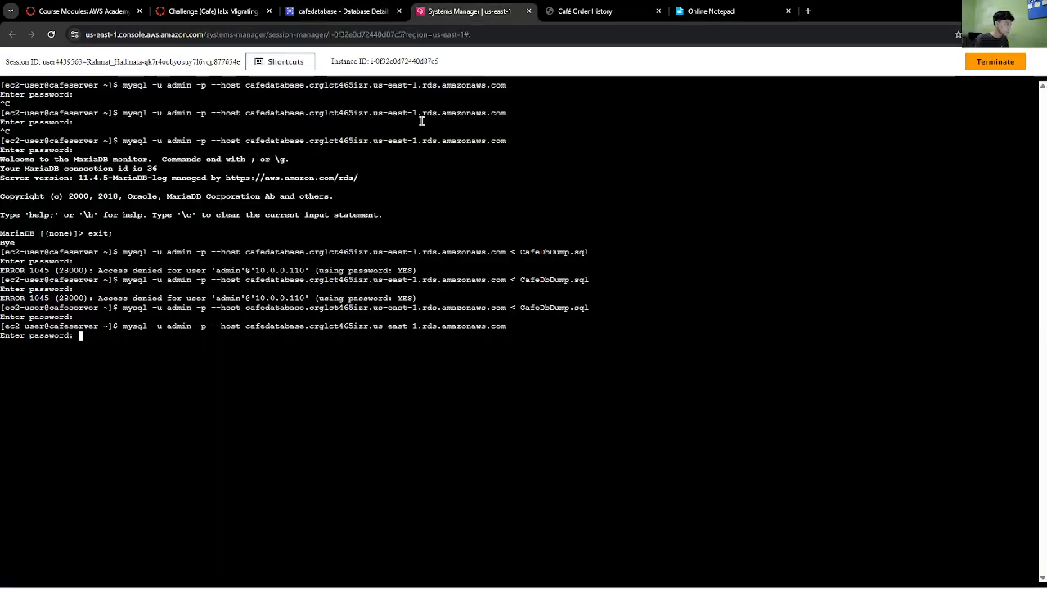
right_click(219, 353)
click(237, 202)
key(Return)
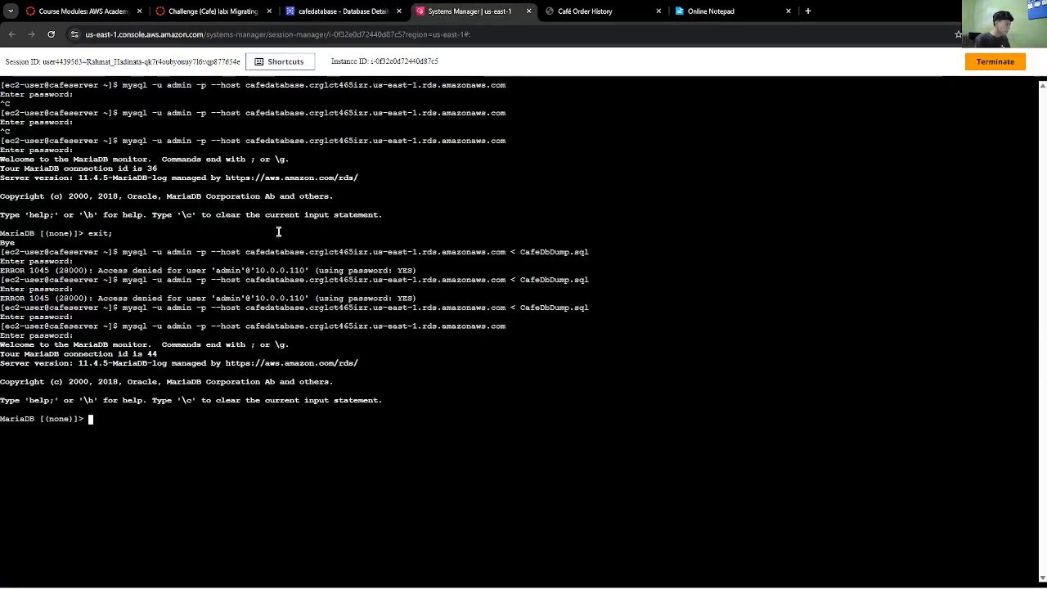
- Copy "show databases;" from lab step 41 and run it at the MariaDB prompt
click(205, 10)
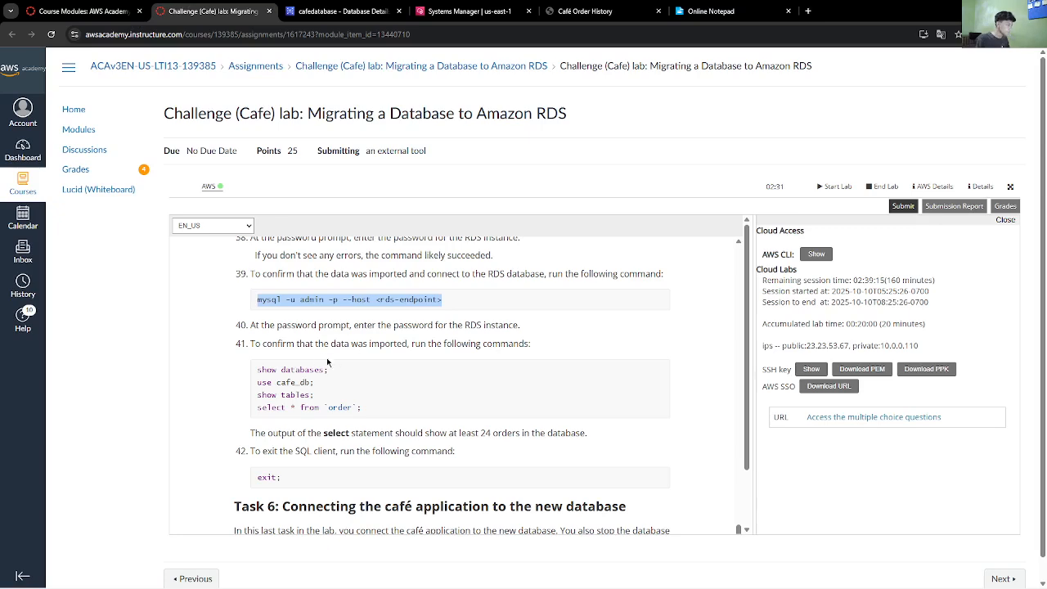
drag(331, 371, 258, 372)
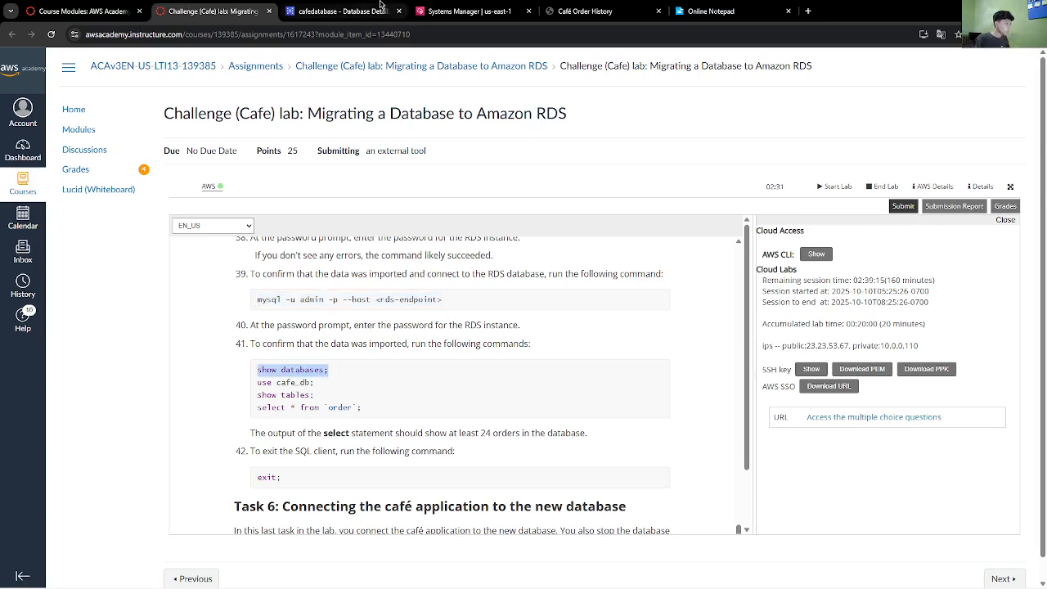
click(470, 11)
right_click(172, 162)
click(237, 283)
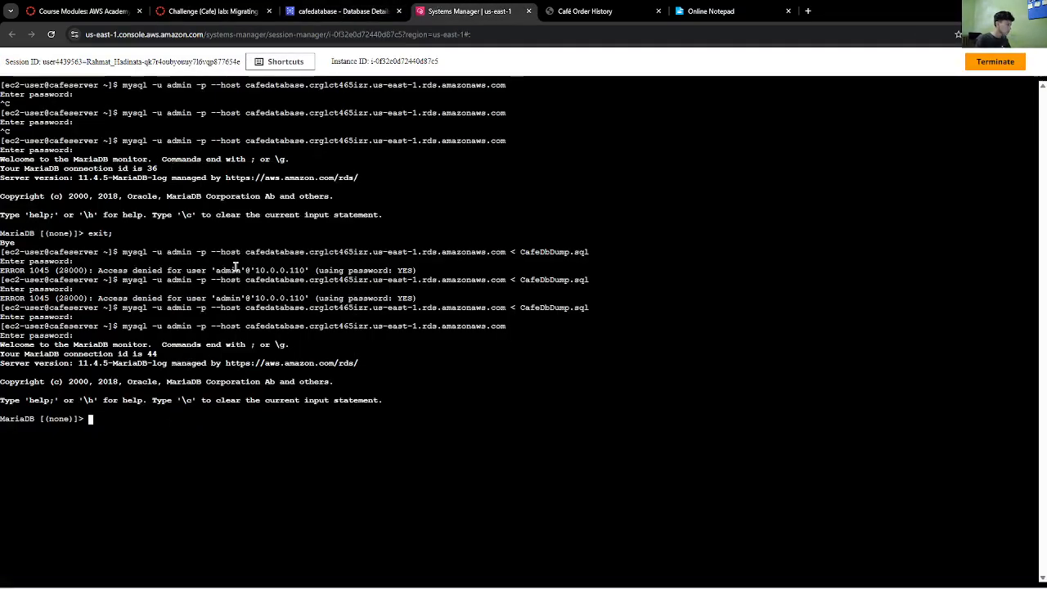
key(Return)
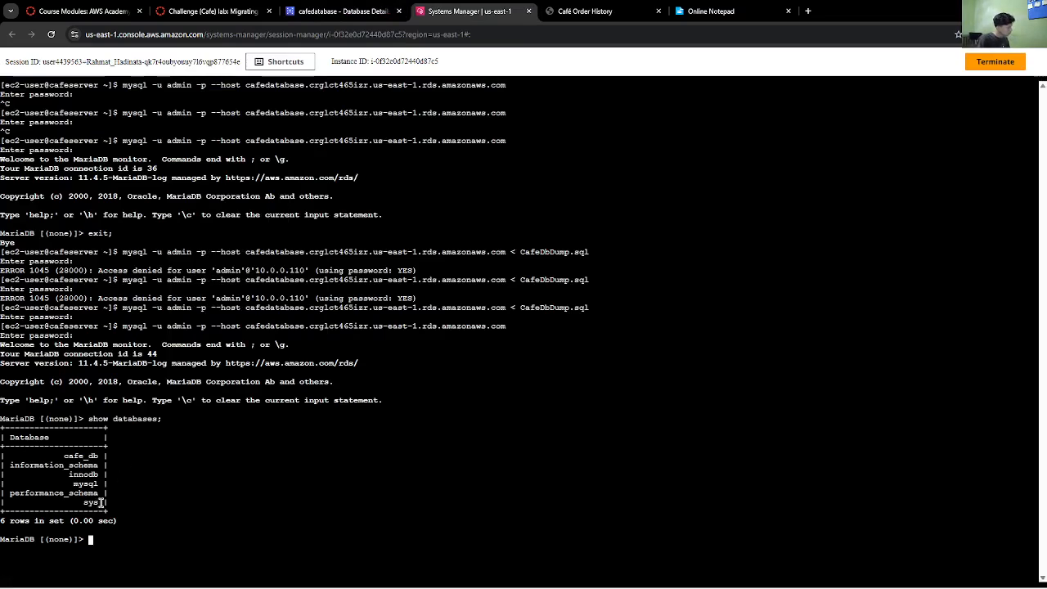
- Copy "use cafe_db;" from the lab instructions and run it in MariaDB to switch to that database
click(197, 5)
drag(319, 382, 233, 390)
click(470, 11)
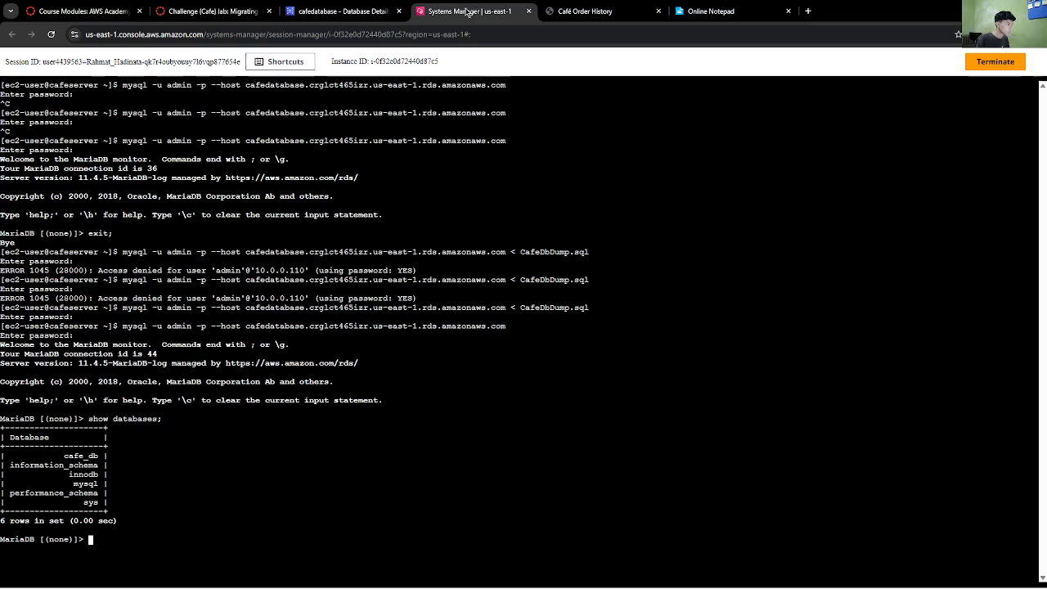
right_click(225, 293)
click(264, 402)
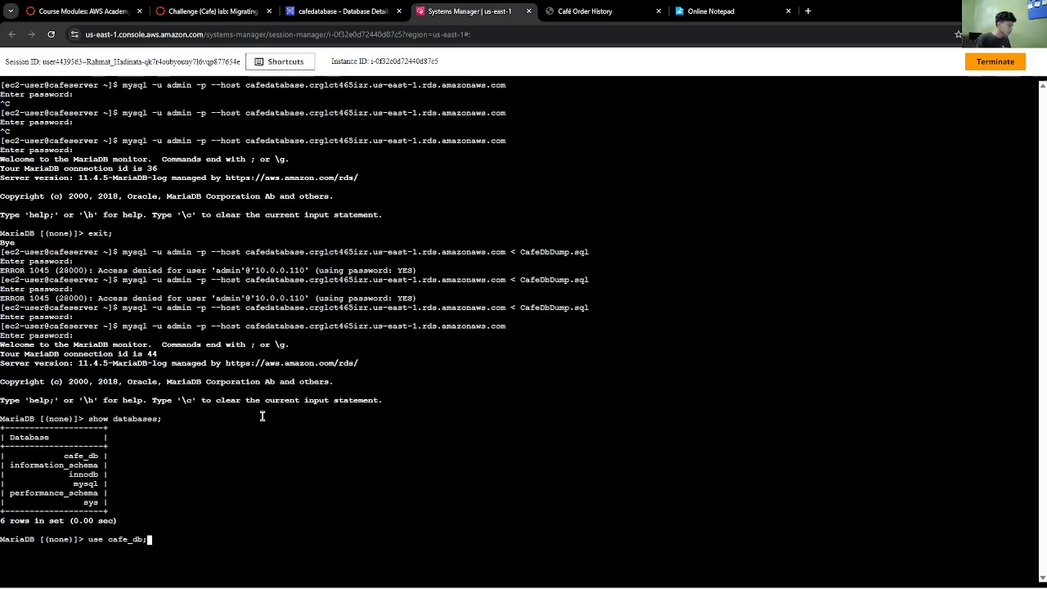
- Copy "show tables;" from the lab instructions and run it to list the tables of cafe_db
click(213, 10)
drag(315, 395, 255, 395)
click(469, 10)
right_click(357, 501)
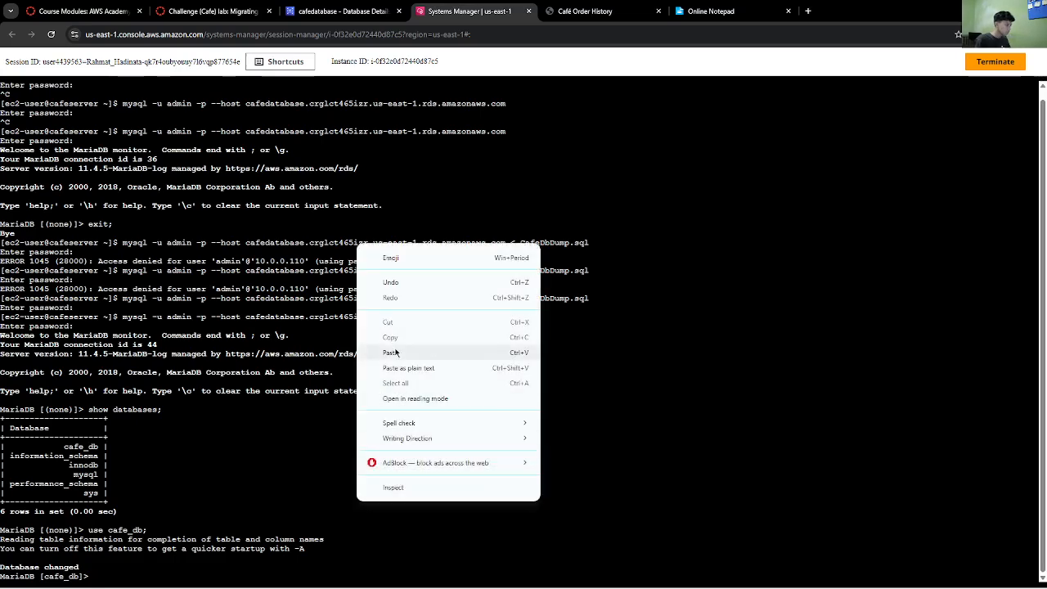
click(396, 353)
key(Return)
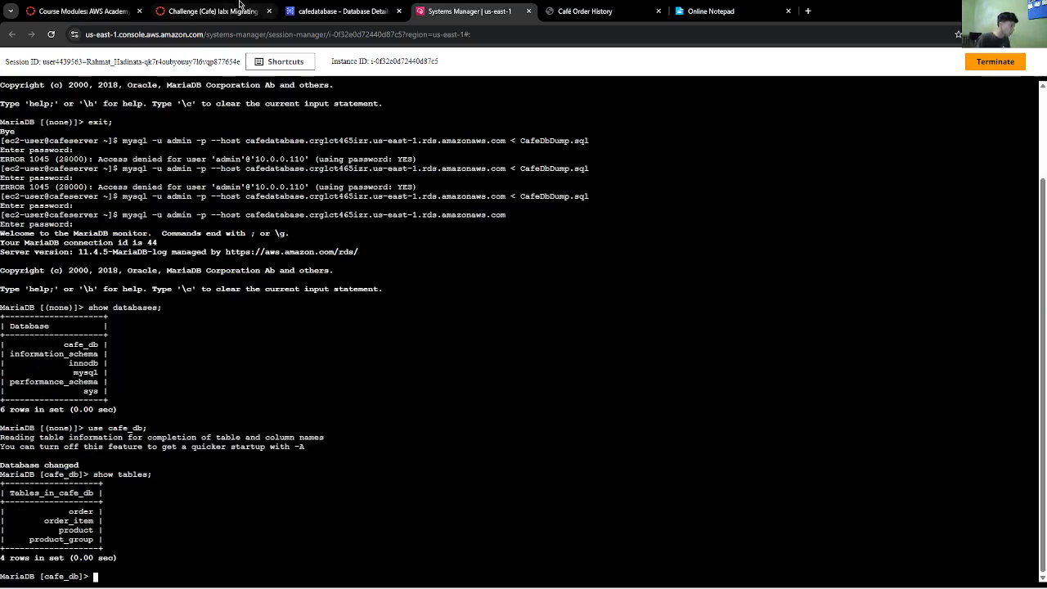
- Copy "select * from `order`;" from the lab instructions and run it to list the imported orders
click(213, 10)
drag(372, 406, 255, 407)
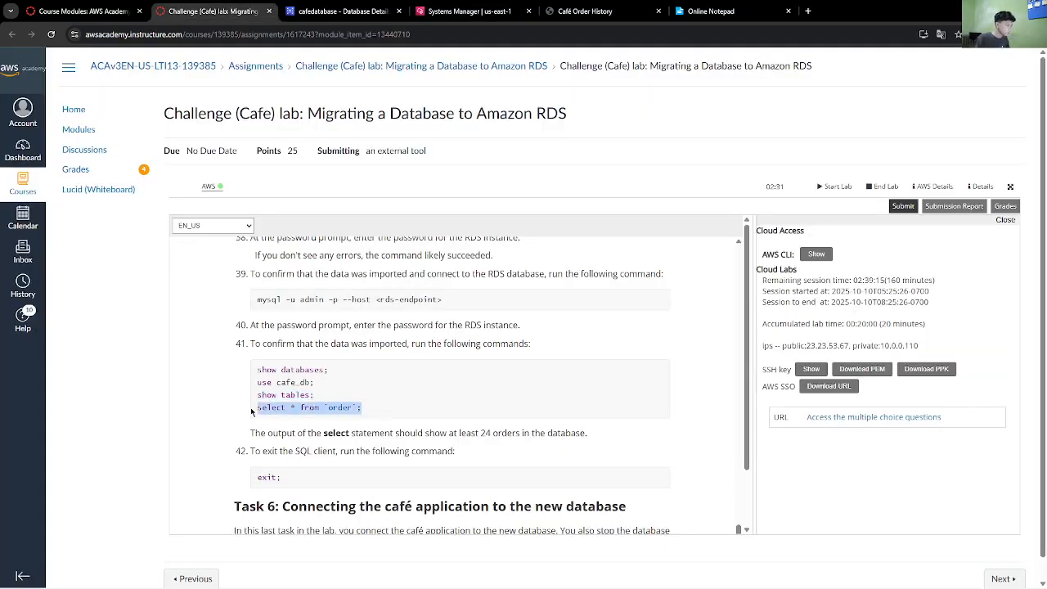
click(470, 11)
right_click(334, 474)
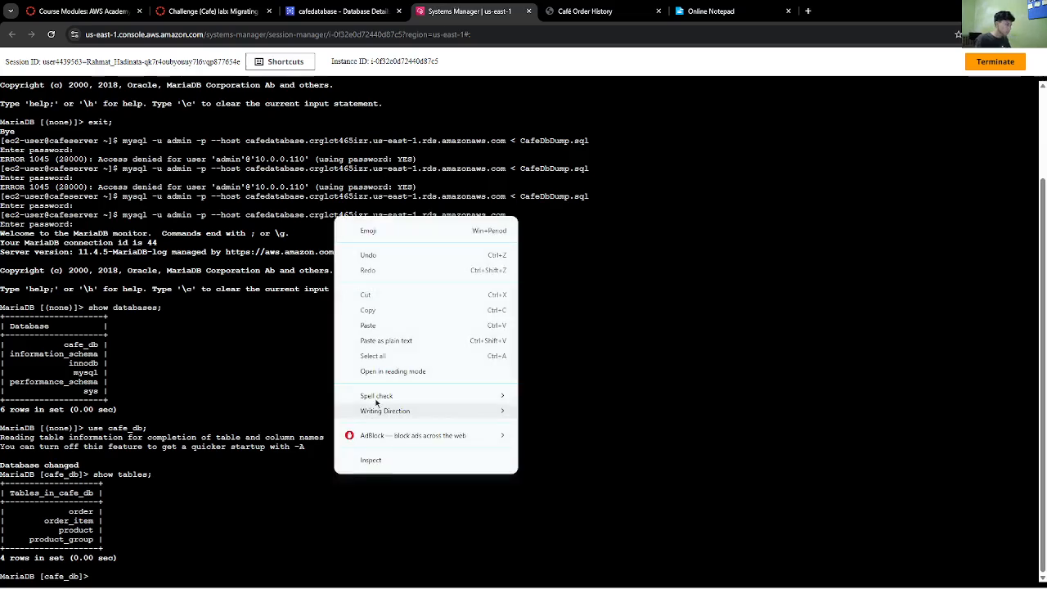
click(390, 326)
key(Return)
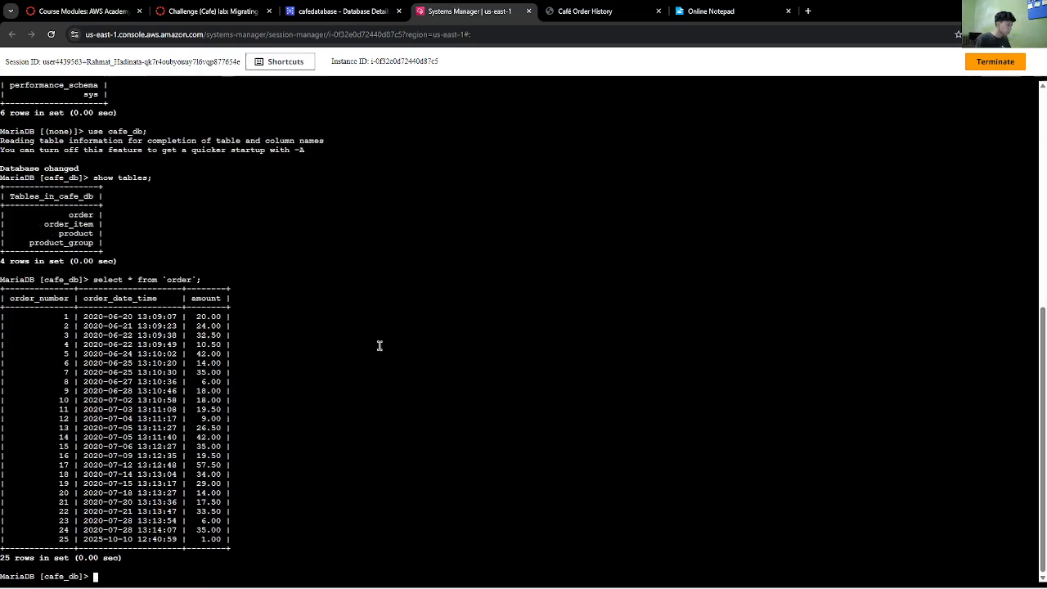
- Check the lab's next instruction and exit the MariaDB client back to the EC2 shell
click(246, 11)
click(419, 8)
text(ex)
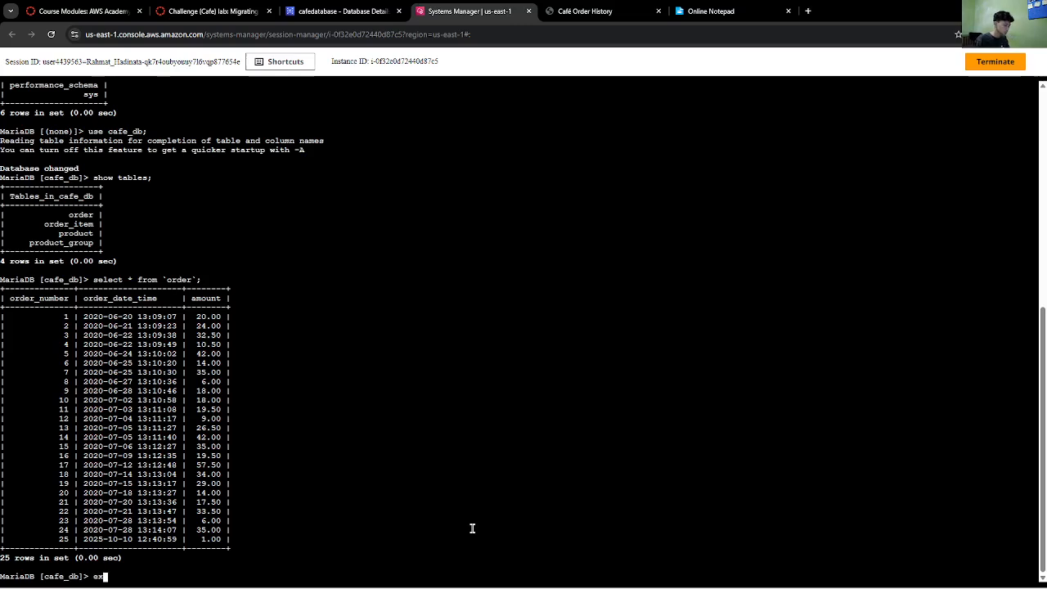
text(itl)
key(Return)
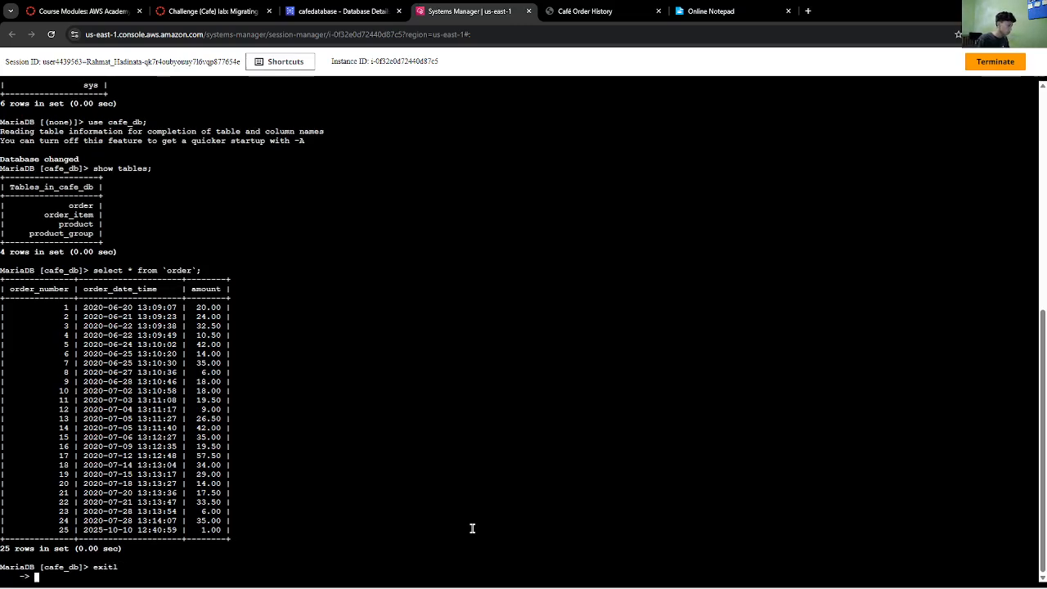
key(ctrl+c)
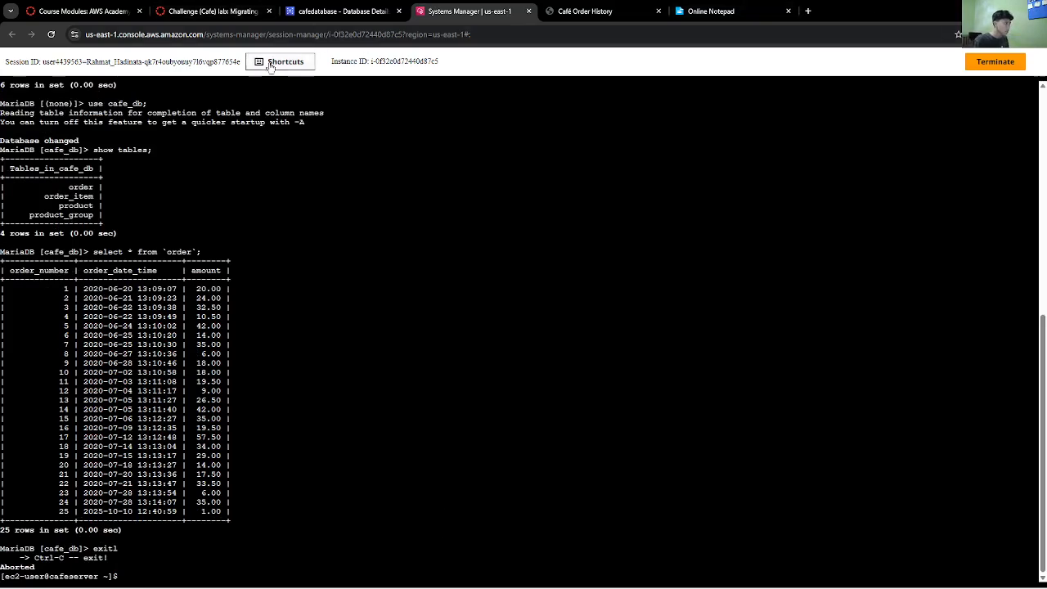
- Note the cafedatabase endpoint in Online Notepad under the label "endpoint rds:" and return to the RDS console
click(339, 10)
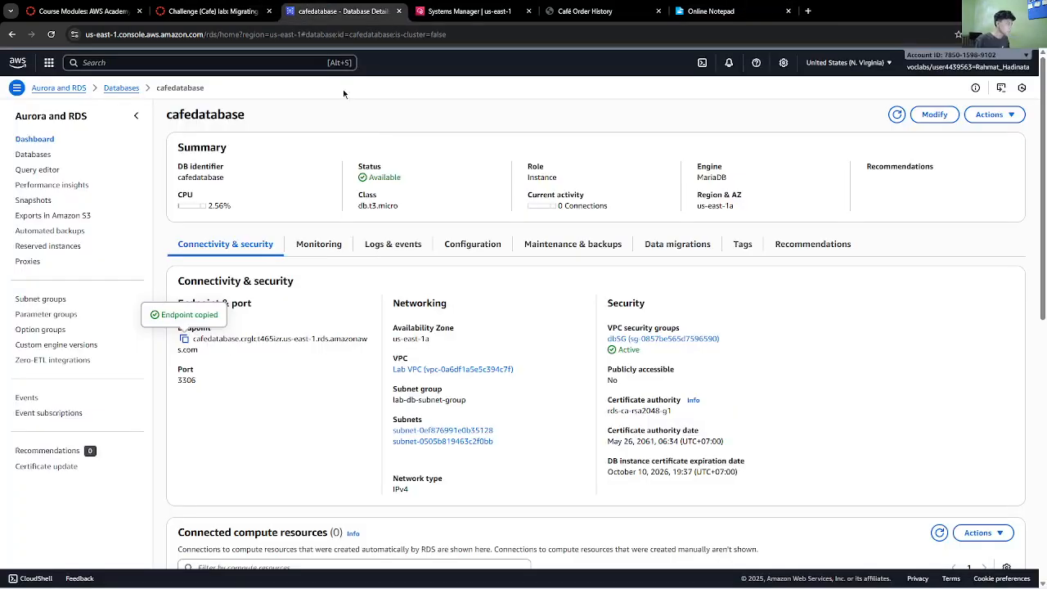
click(673, 9)
click(436, 244)
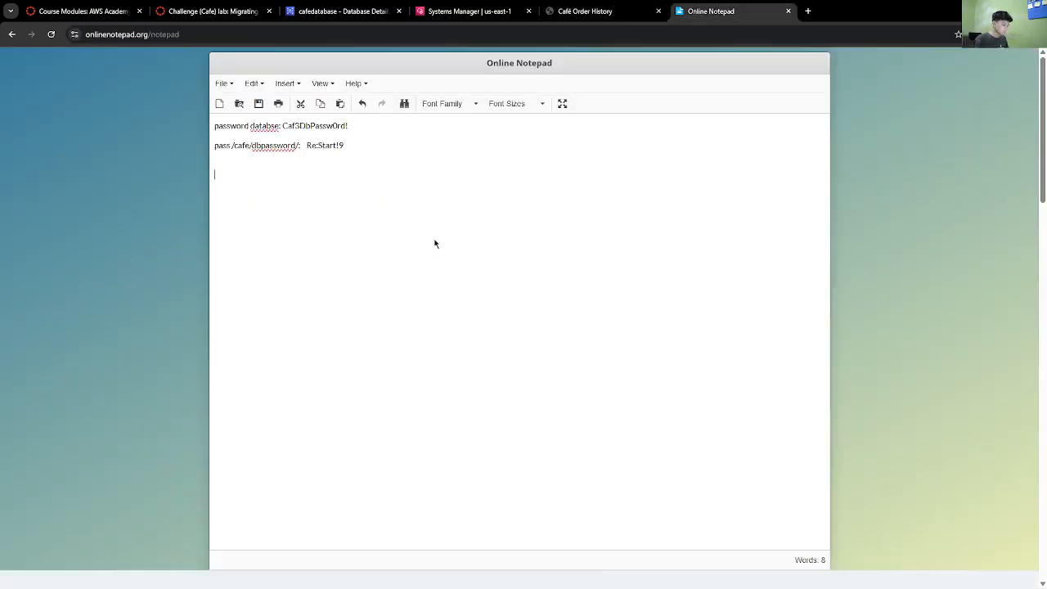
text(endpoint)
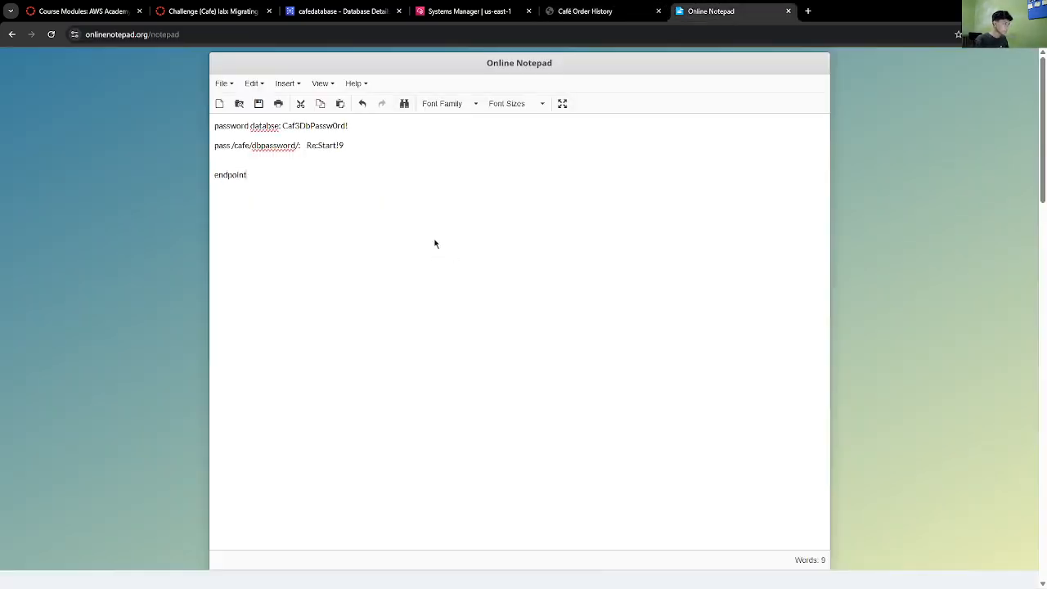
text( rds:)
key(ctrl+v)
click(340, 11)
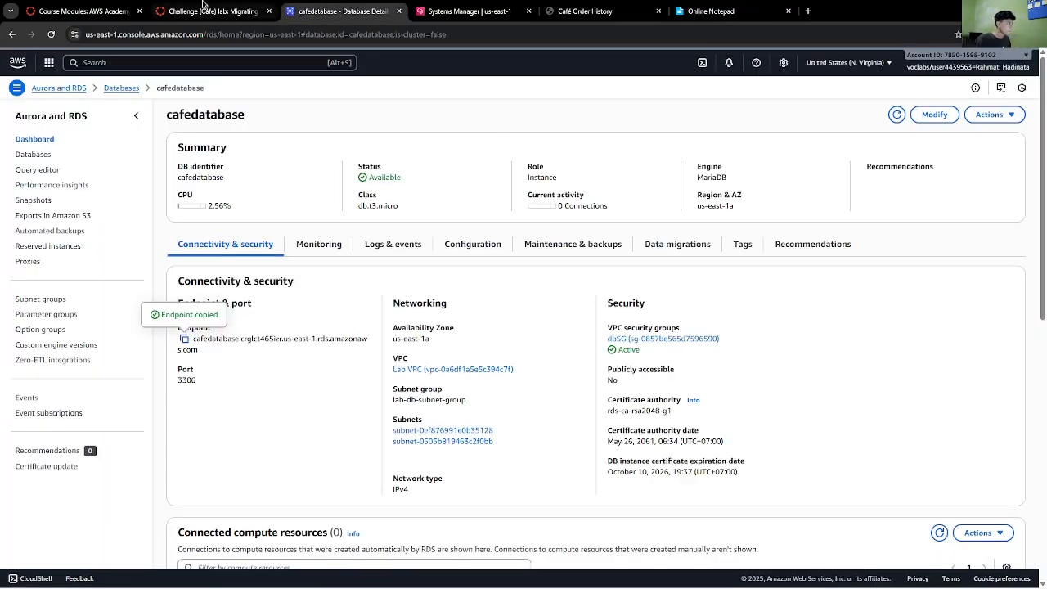
- Open the lab instructions at Task 6 and expand Tips 5 to 8 on connecting the café application
click(212, 11)
scroll(383, 336, down, 5)
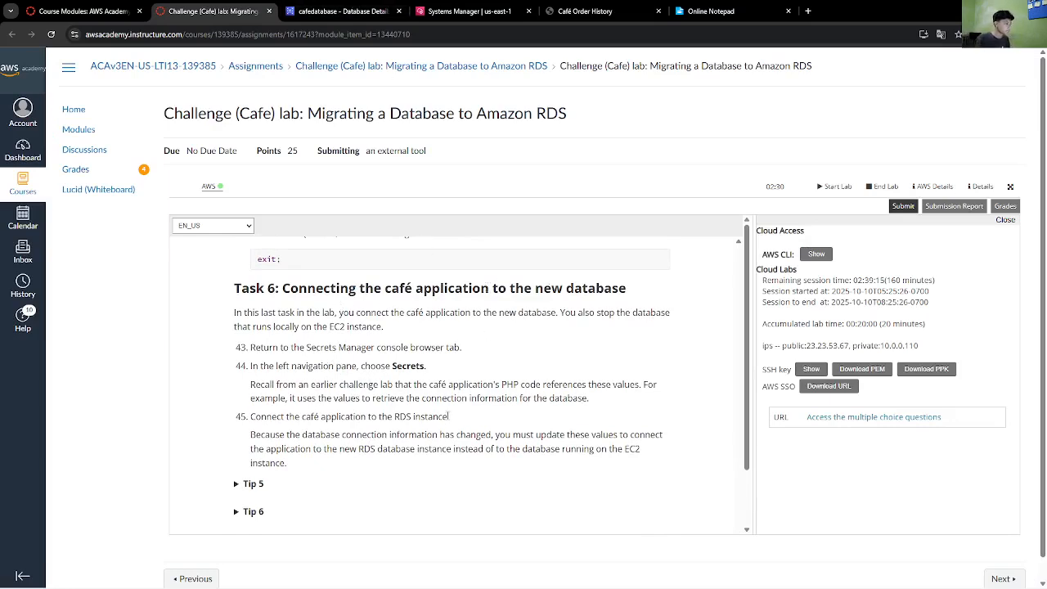
scroll(368, 401, down, 3)
click(237, 374)
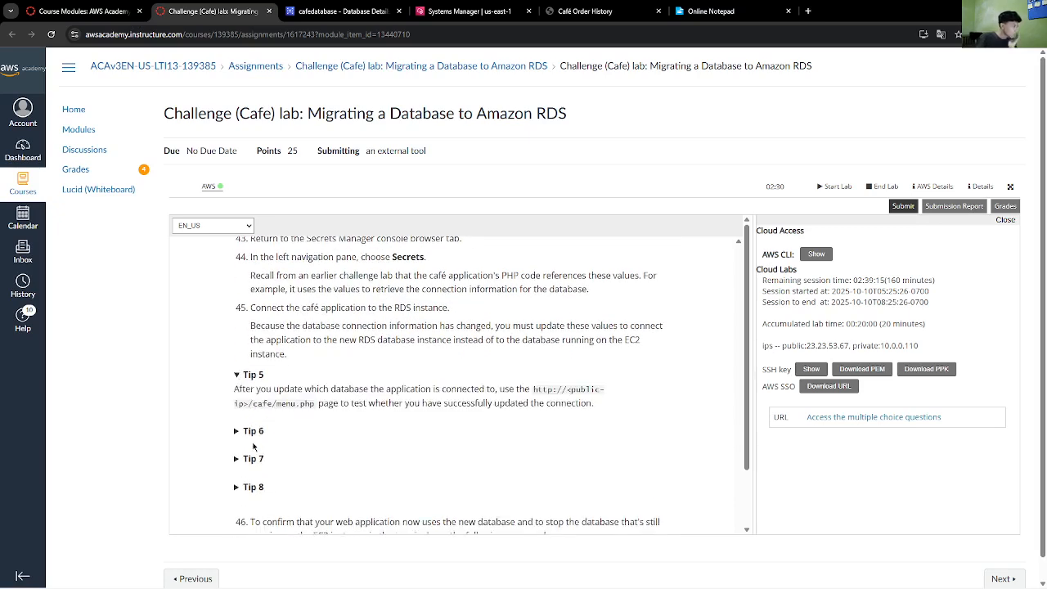
click(244, 431)
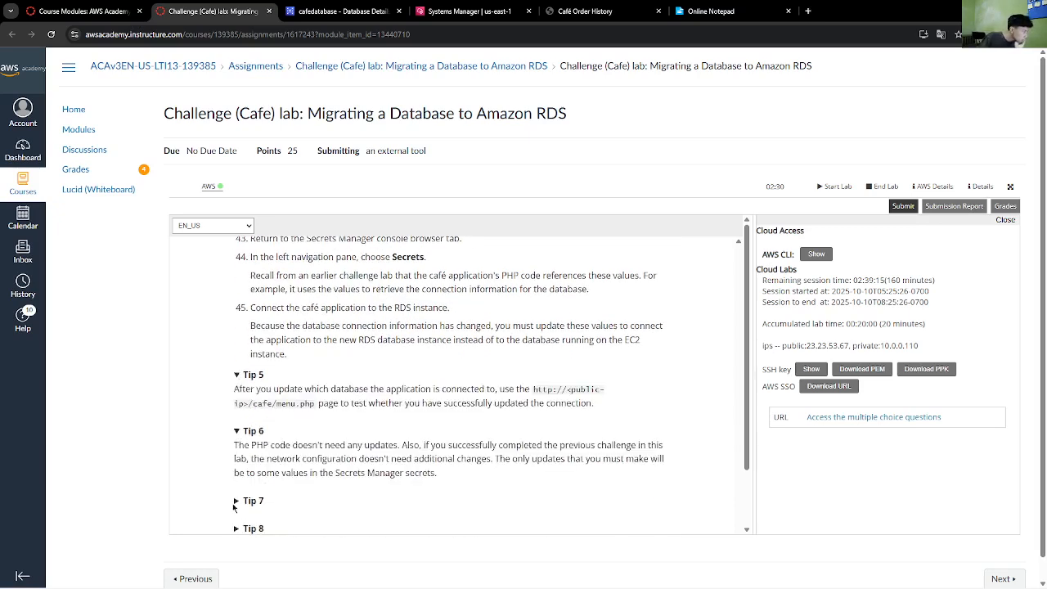
scroll(268, 491, down, 2)
click(243, 338)
click(244, 380)
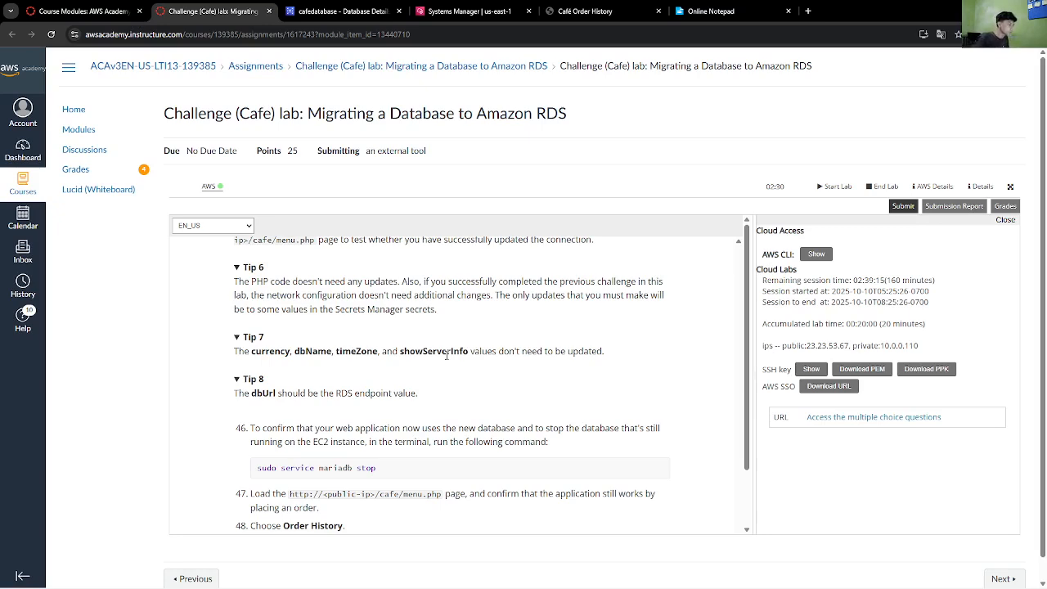
- Review steps 43 to 46 and the expanded tips for which Secrets Manager values must be updated
scroll(446, 354, up, 1)
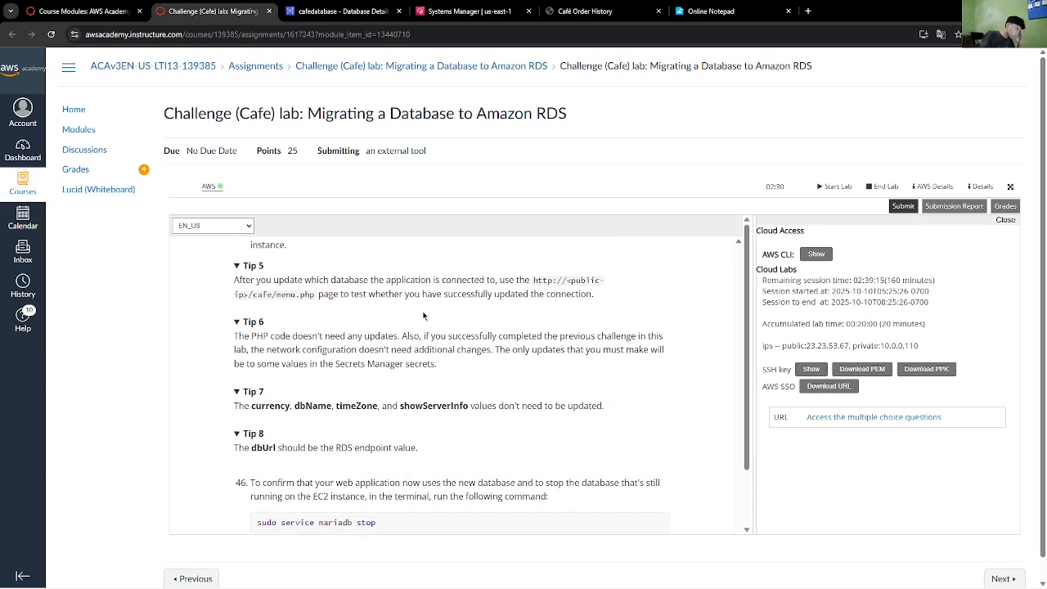
scroll(405, 319, up, 1)
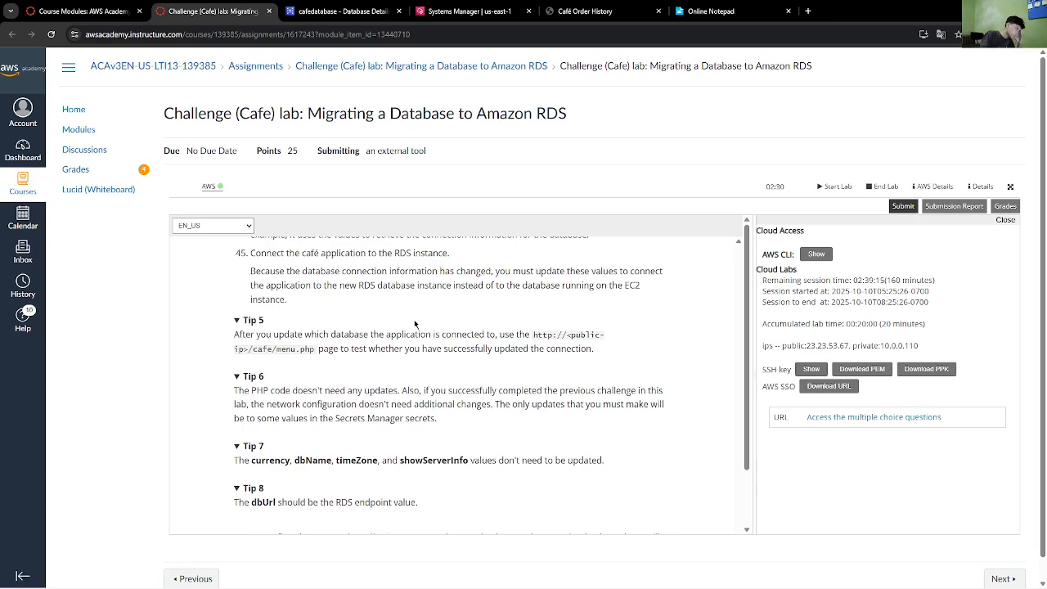
scroll(414, 325, up, 3)
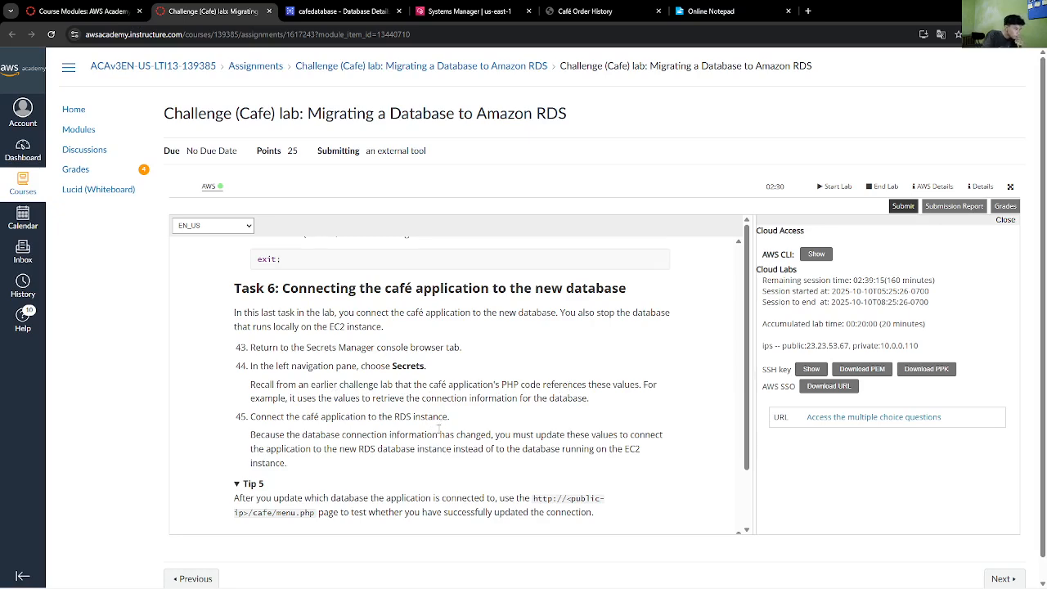
scroll(440, 429, down, 3)
scroll(441, 428, down, 1)
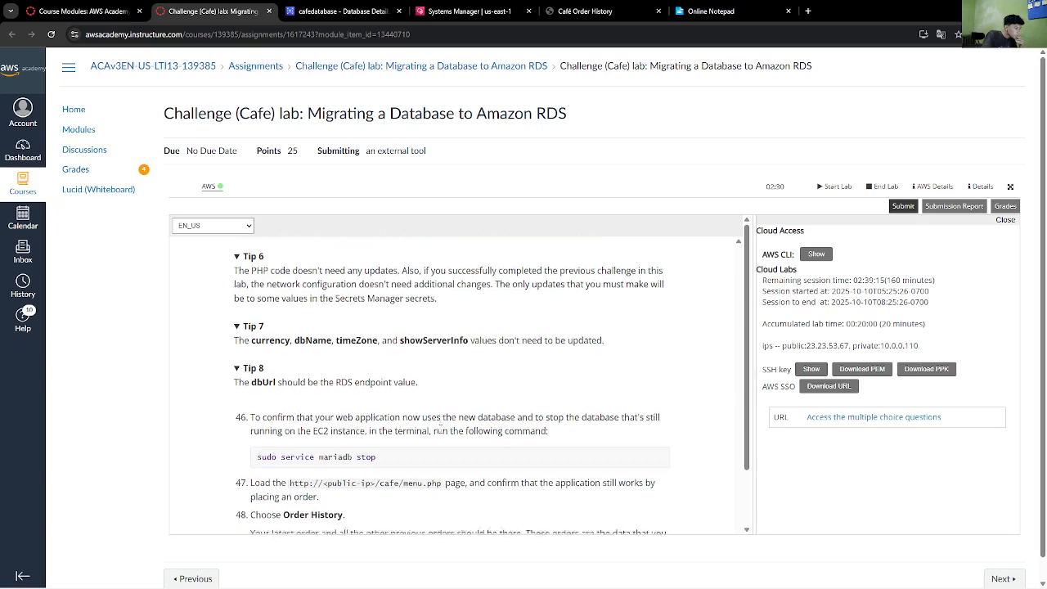
scroll(472, 439, up, 3)
scroll(473, 439, up, 2)
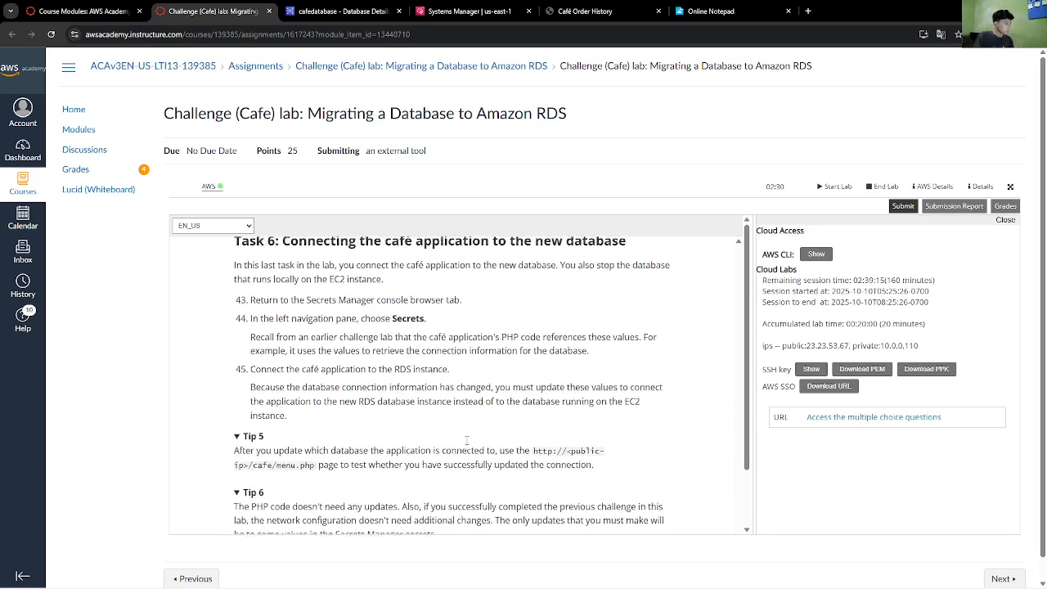
- From the RDS console, search AWS services for "secrets" and open the Secrets Manager list of secrets
click(345, 6)
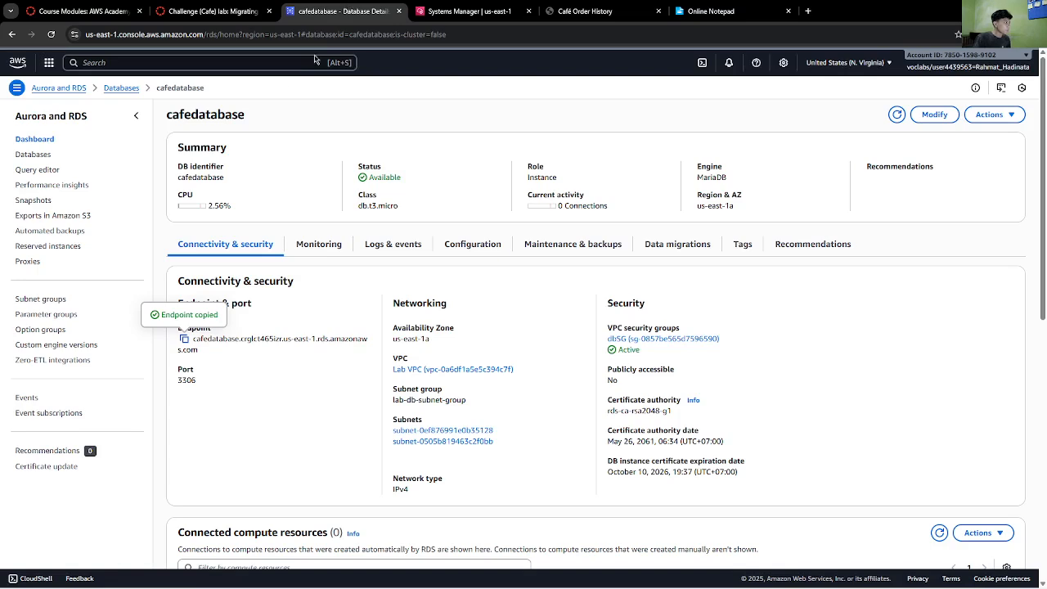
click(199, 63)
text(rsd)
key(BackSpace)
key(BackSpace)
key(BackSpace)
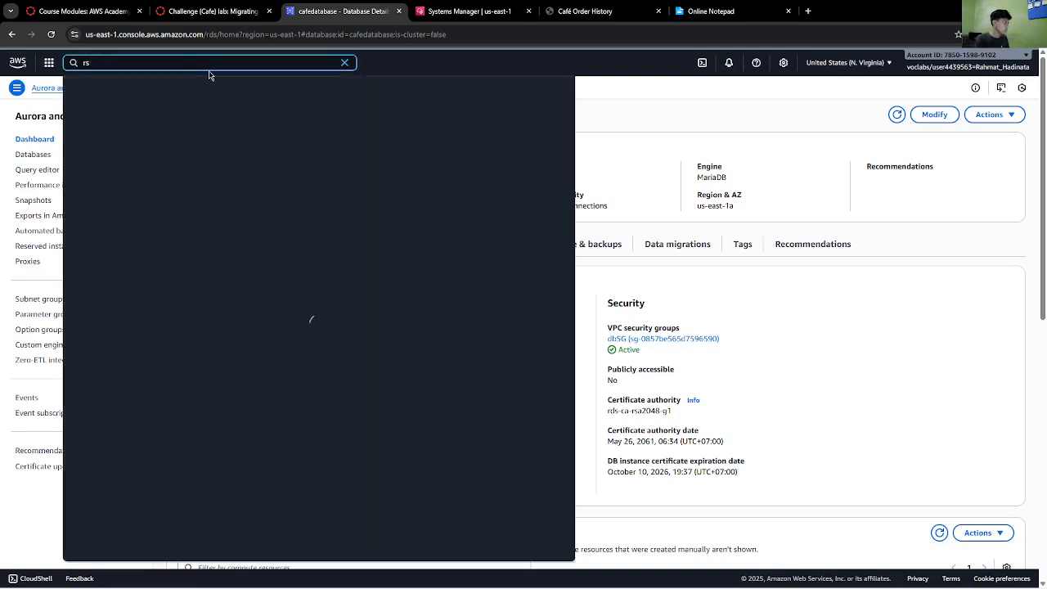
text(secrets)
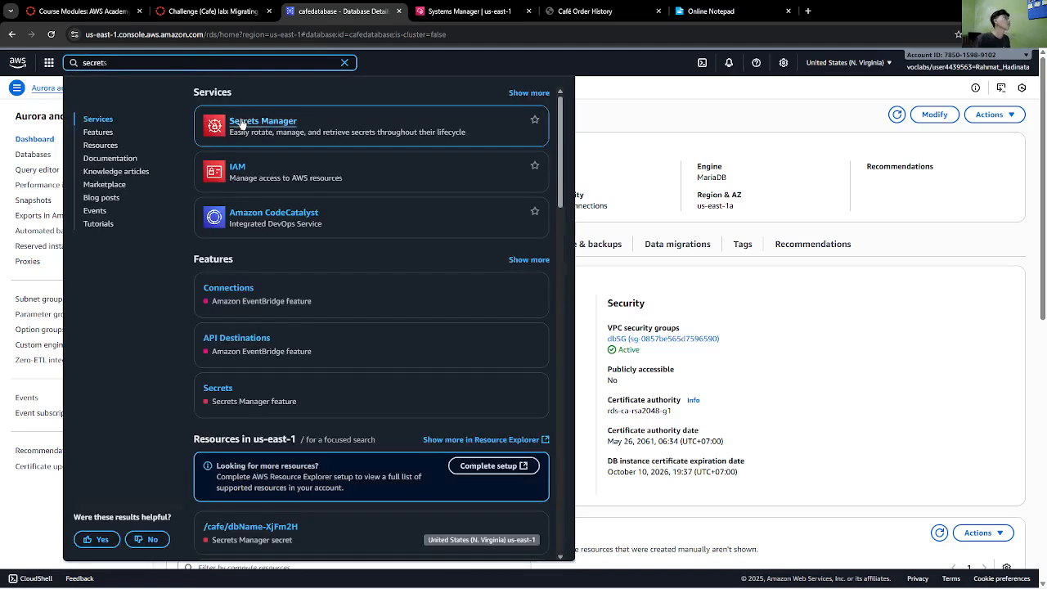
click(308, 125)
key(alt+Tab)
key(alt+Tab)
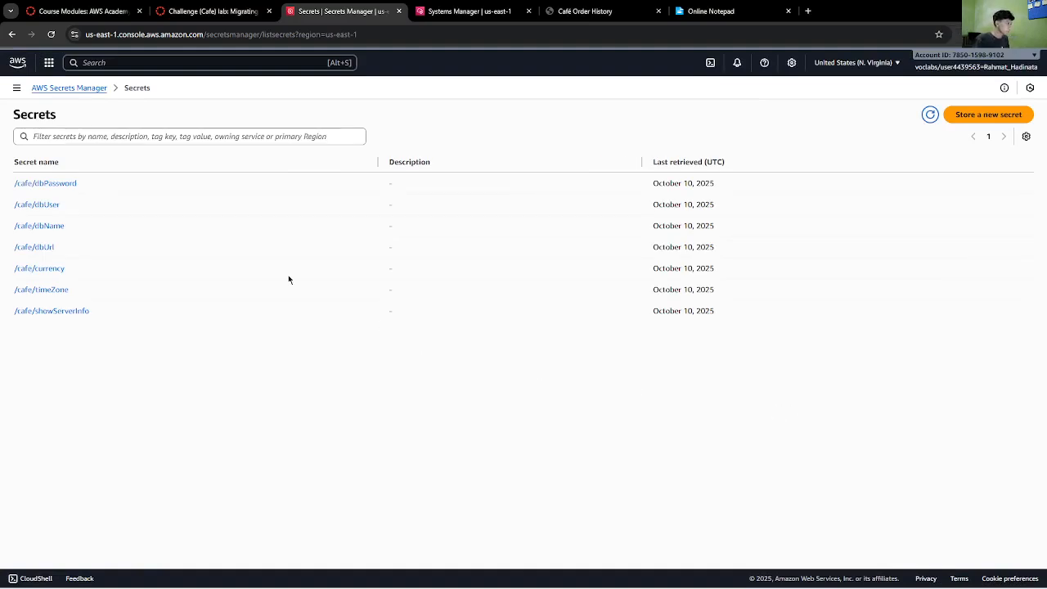
- Replace the plaintext value of the /cafe/dbPassword secret with the database password noted in Online Notepad and save it
click(30, 183)
scroll(412, 321, down, 2)
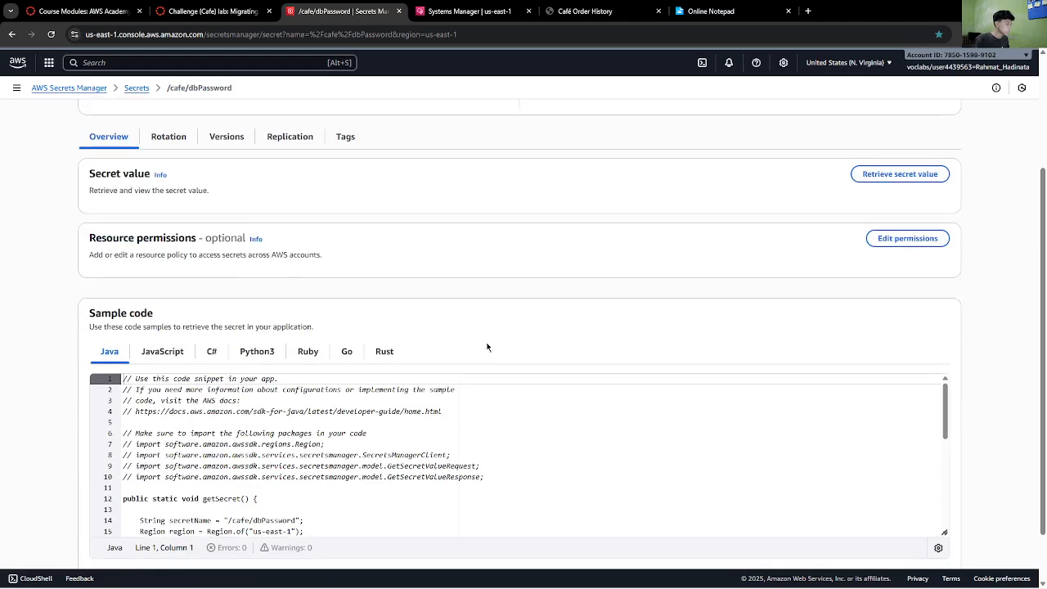
click(869, 175)
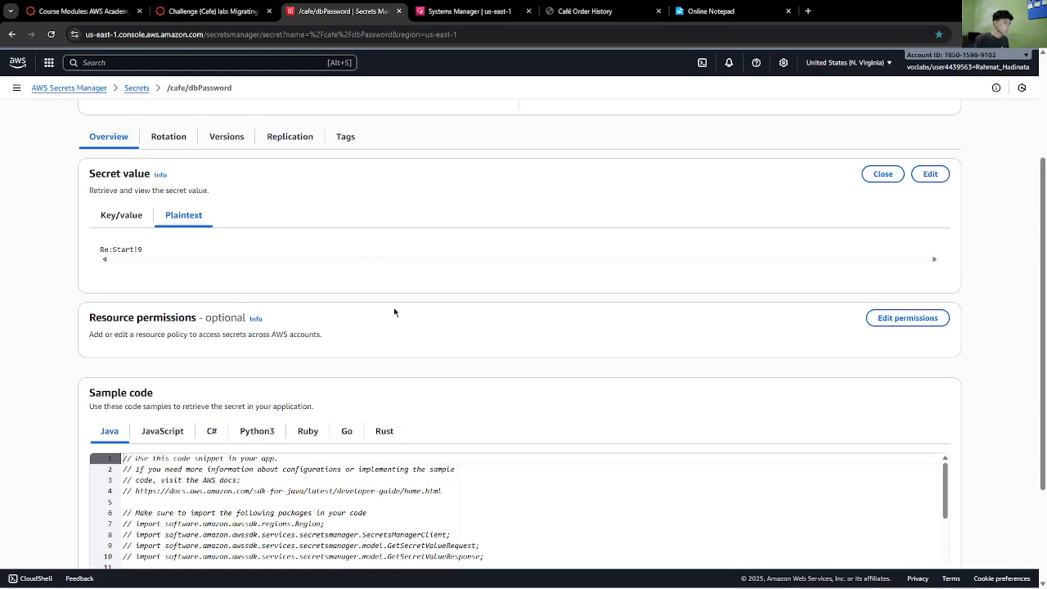
scroll(399, 299, down, 1)
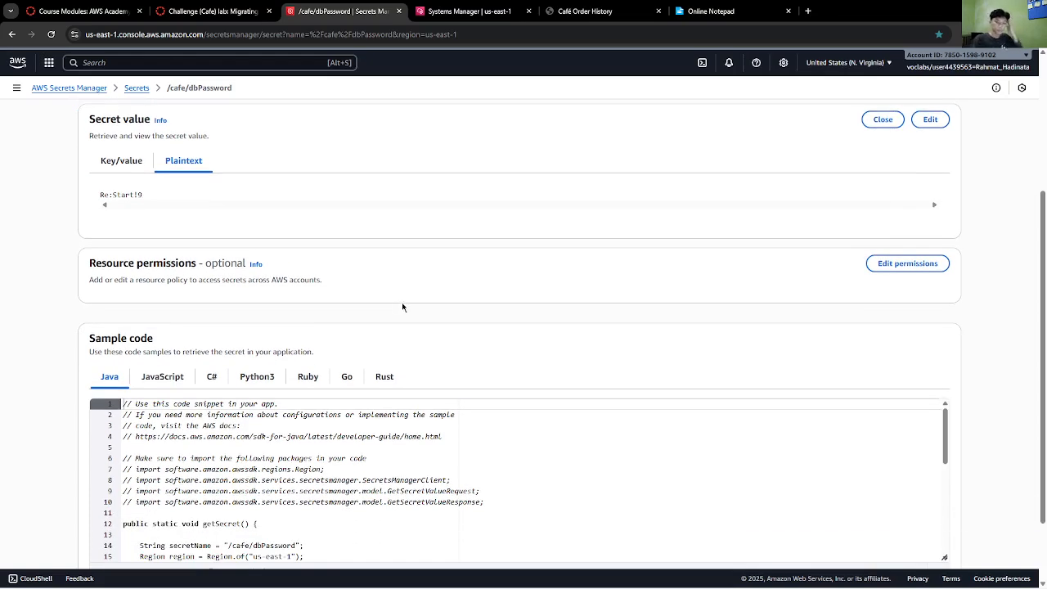
click(928, 121)
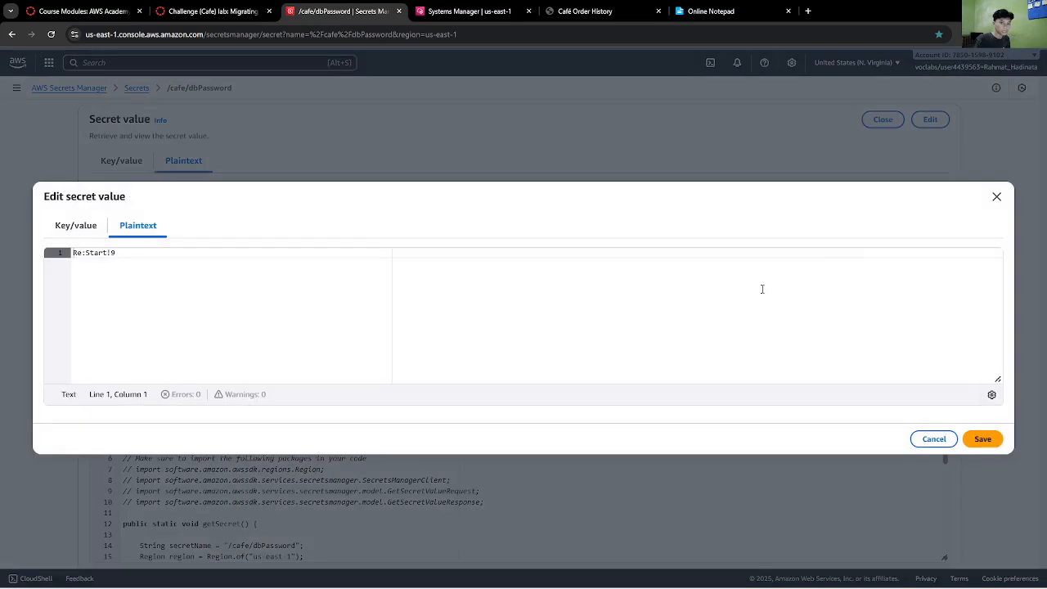
drag(142, 256, 41, 252)
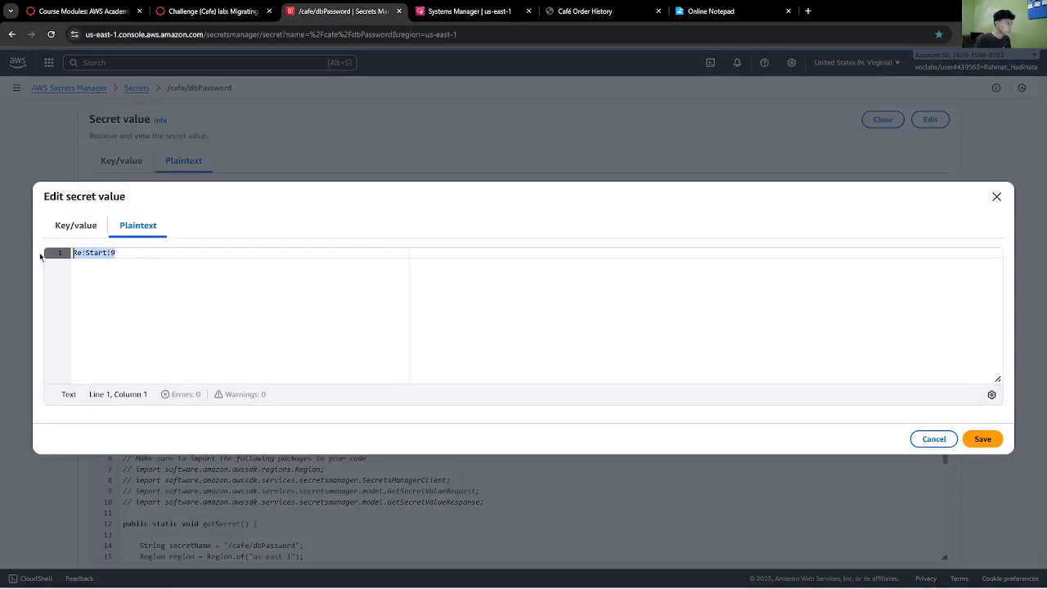
key(BackSpace)
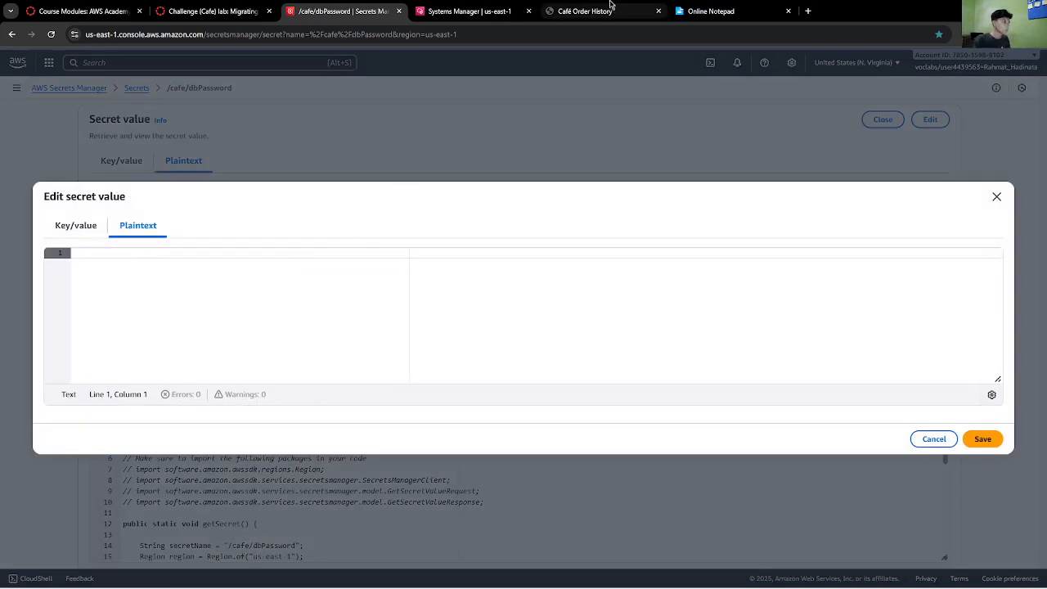
click(680, 8)
drag(349, 125, 283, 126)
key(ctrl+c)
click(212, 11)
click(340, 10)
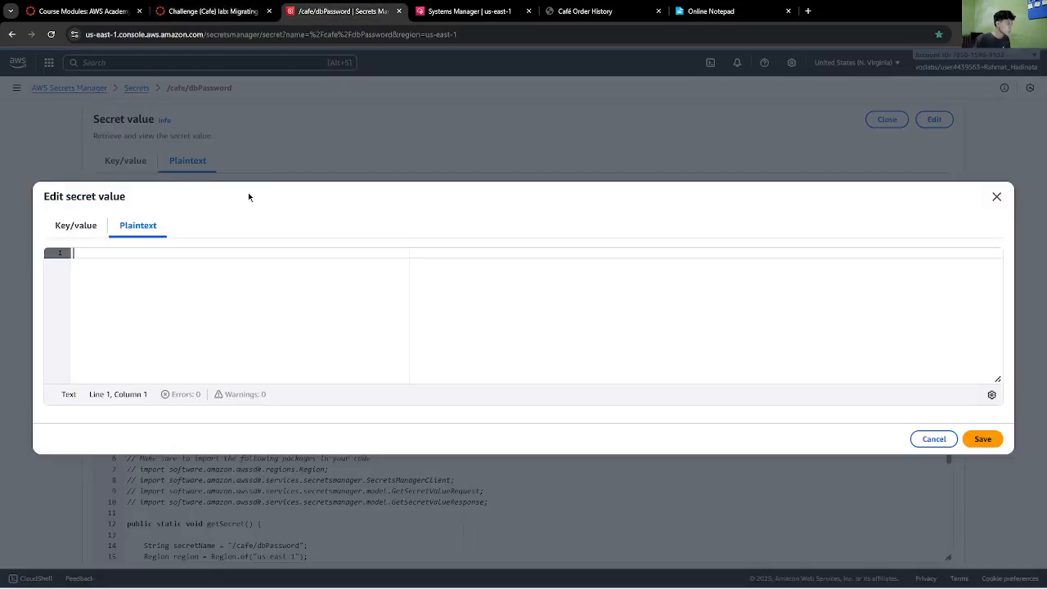
key(ctrl+v)
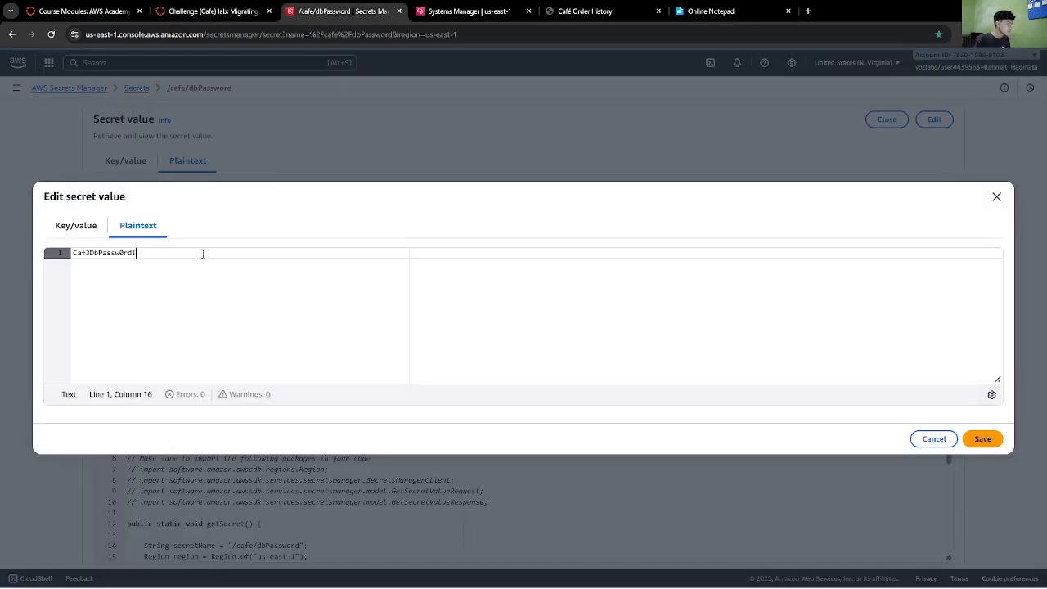
click(985, 440)
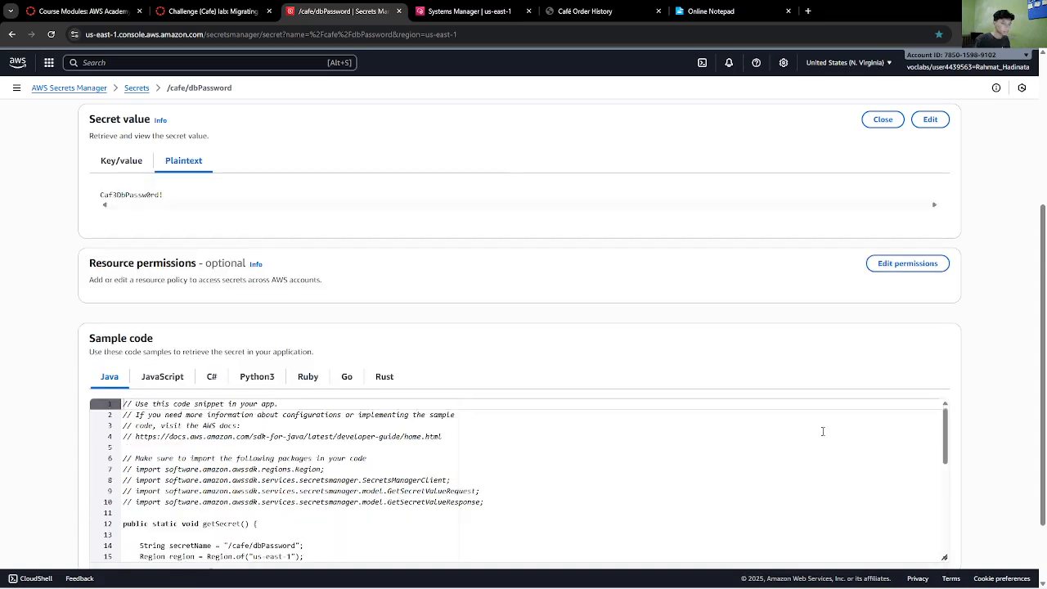
- Return to the secrets list, set the plaintext value of /cafe/dbUser to "admin" and save it
scroll(964, 309, up, 3)
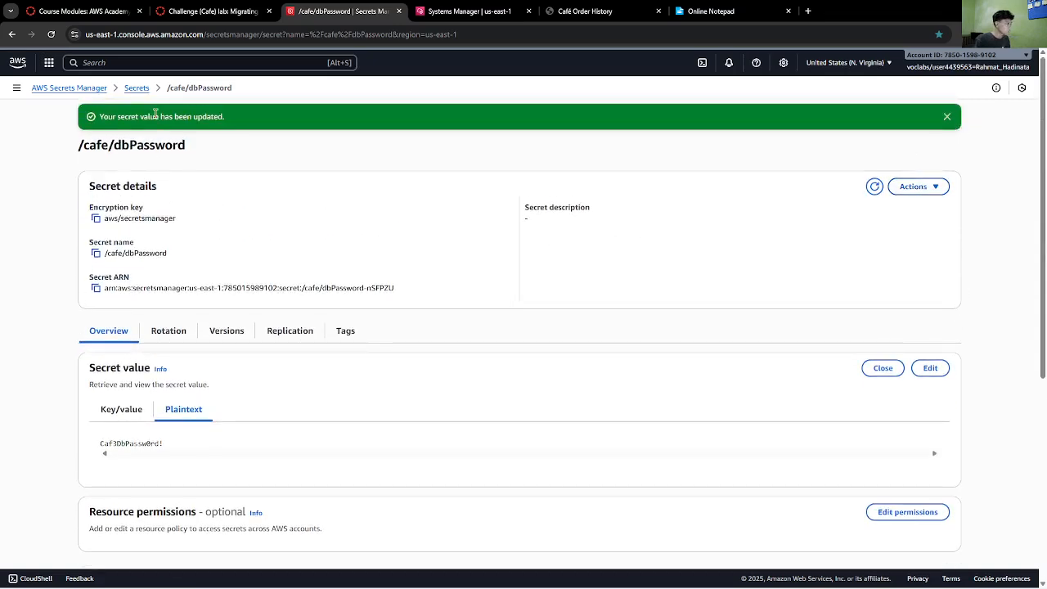
click(136, 89)
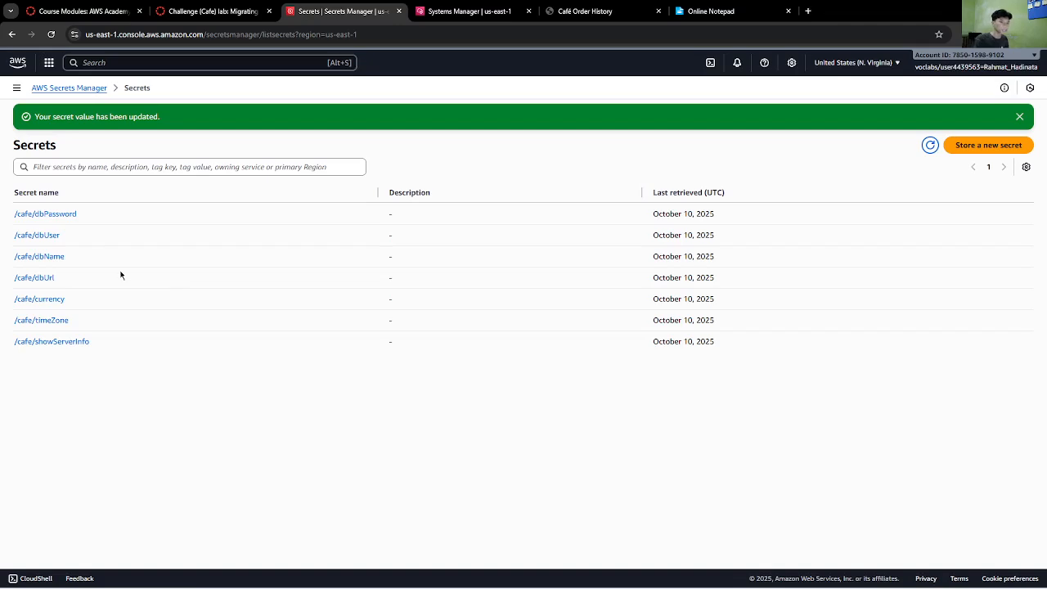
click(45, 236)
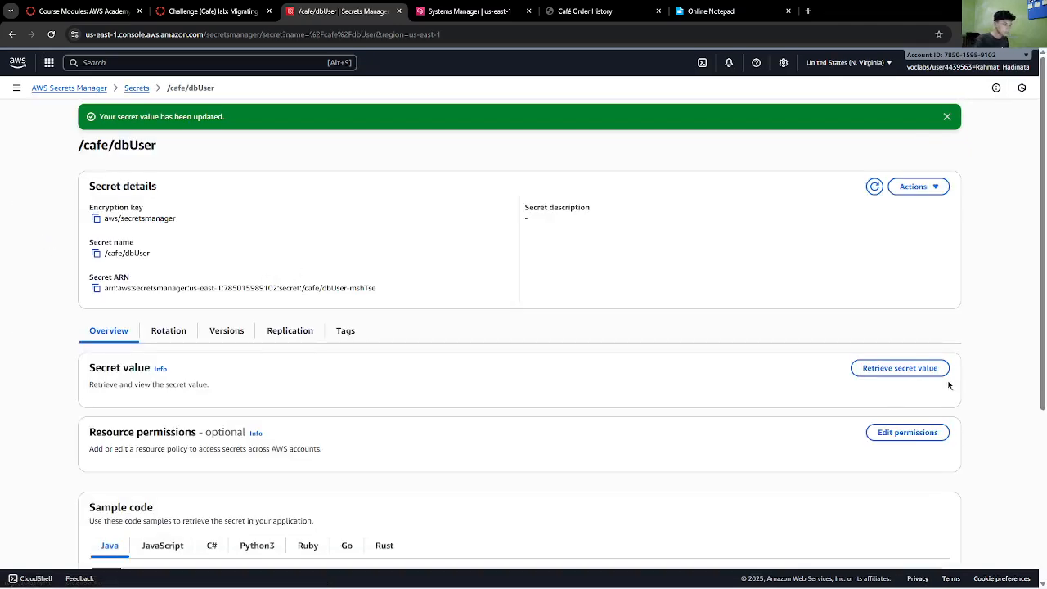
click(900, 369)
scroll(699, 385, down, 2)
click(921, 264)
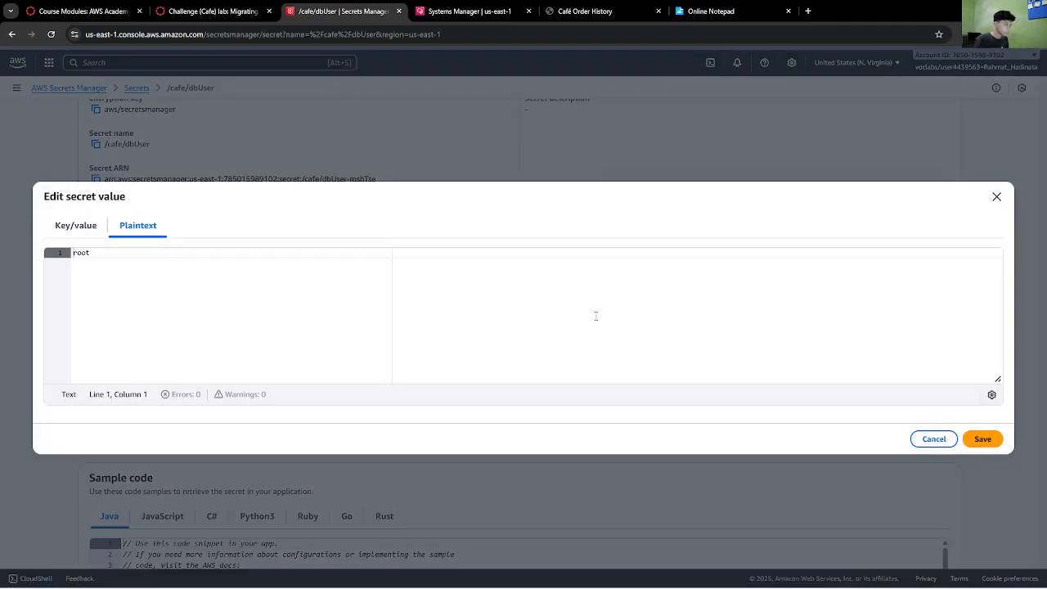
key(ctrl+a)
text(ad)
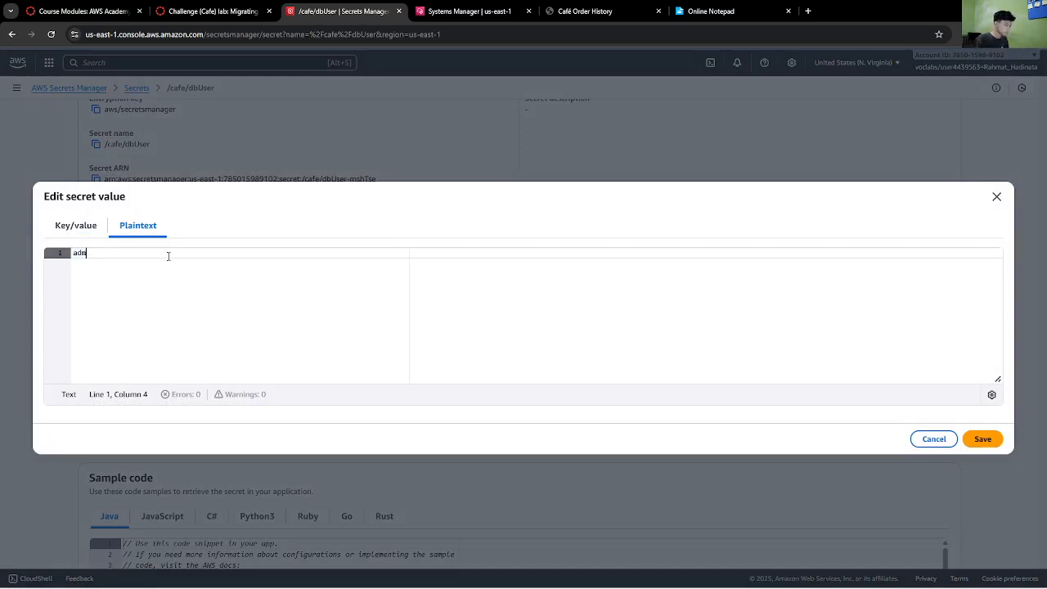
click(984, 438)
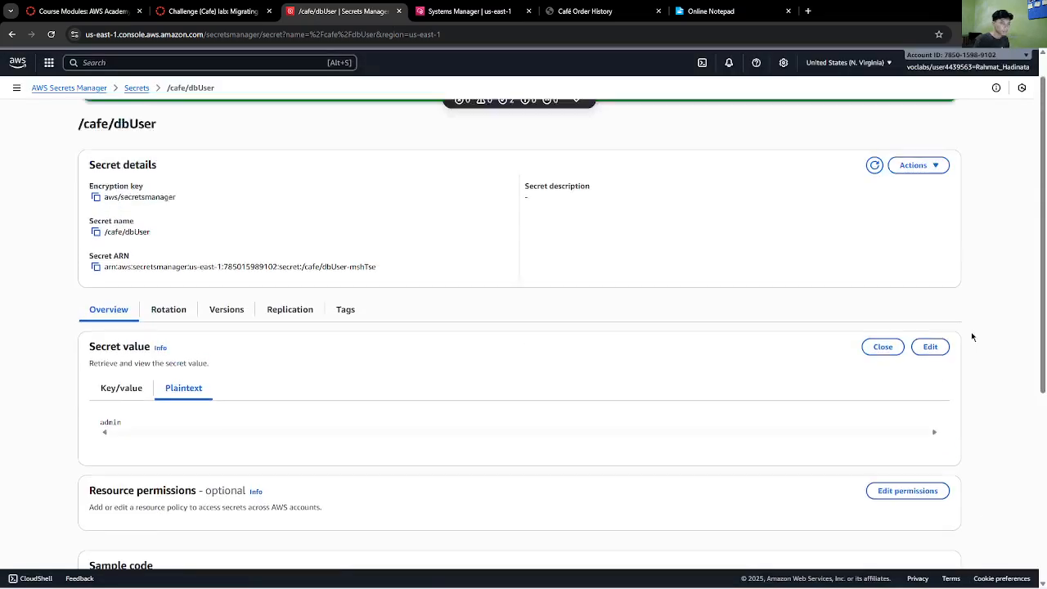
- Replace the plaintext value of the /cafe/dbUrl secret with the cafedatabase RDS endpoint copied from Online Notepad and save it
click(137, 89)
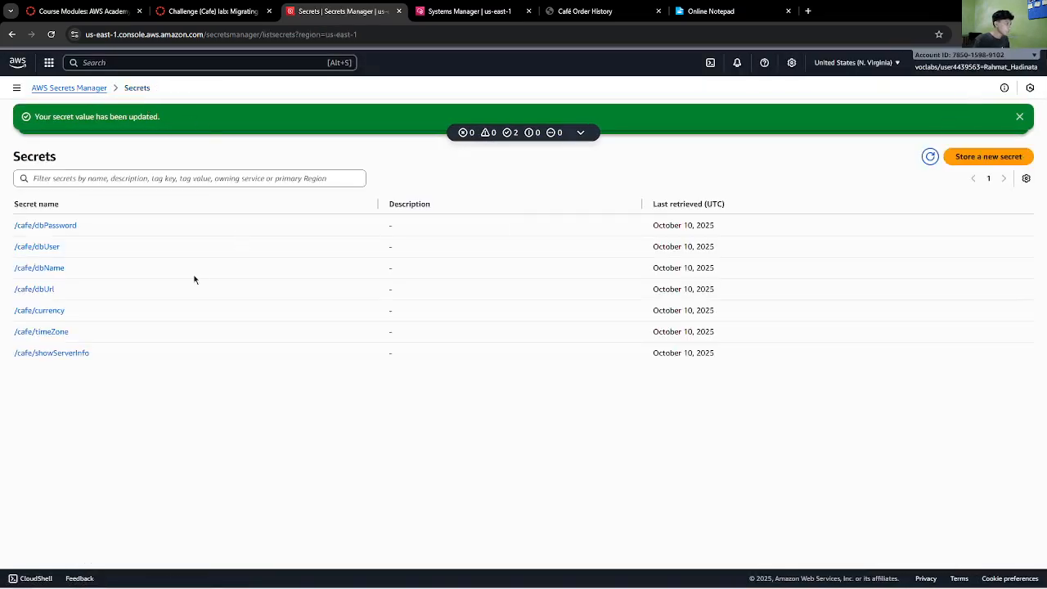
click(50, 288)
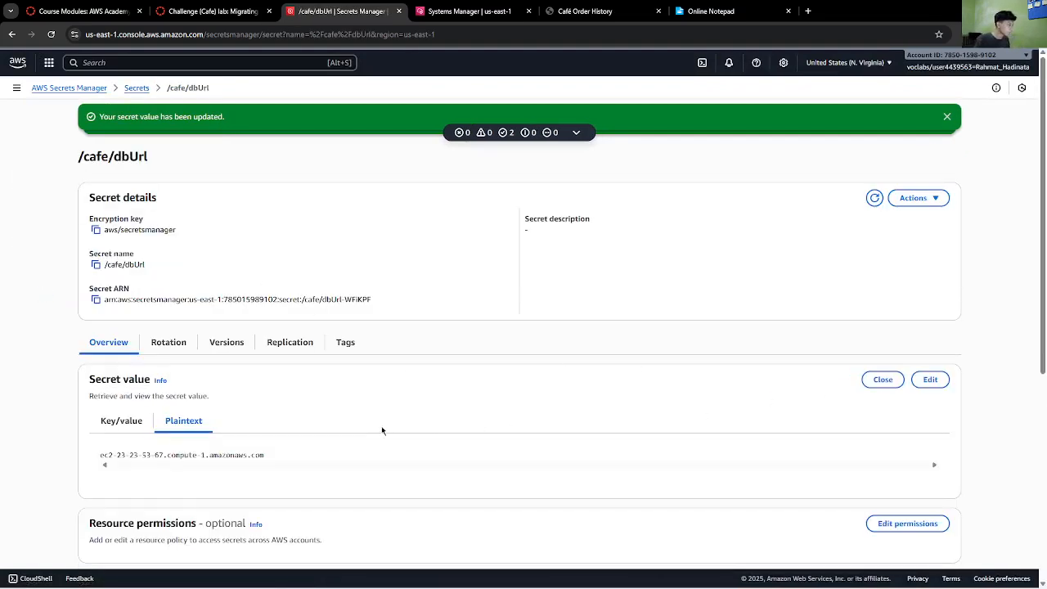
scroll(554, 346, down, 2)
click(924, 270)
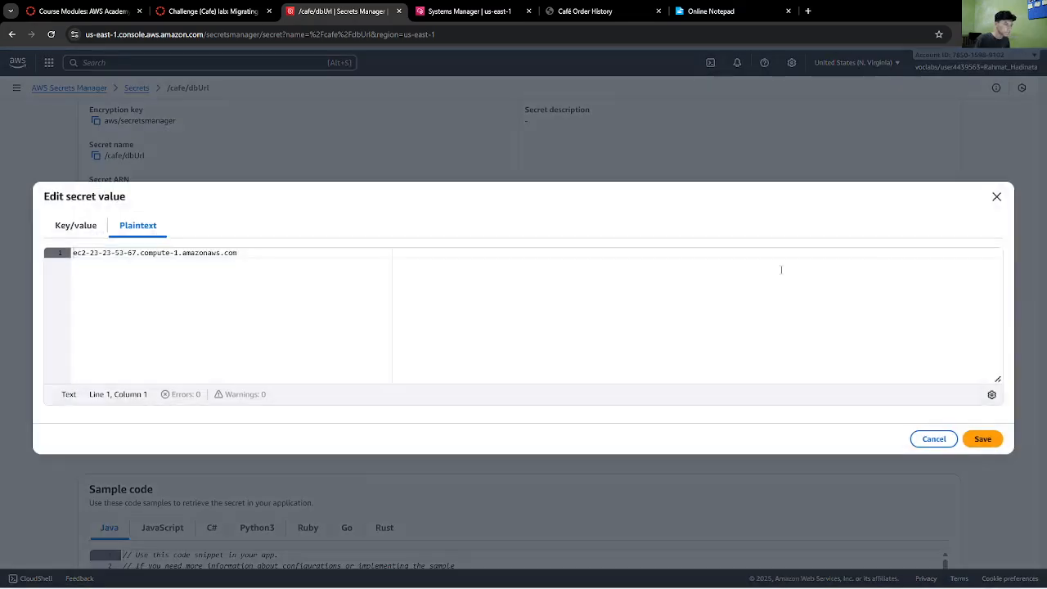
triple_click(273, 251)
key(BackSpace)
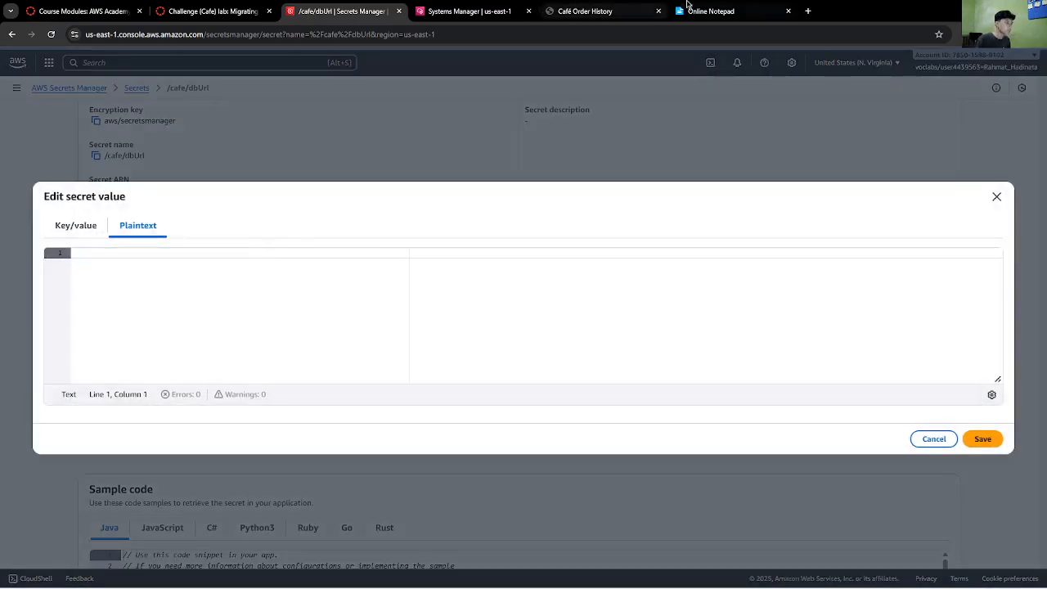
click(712, 11)
drag(470, 175, 265, 175)
right_click(280, 175)
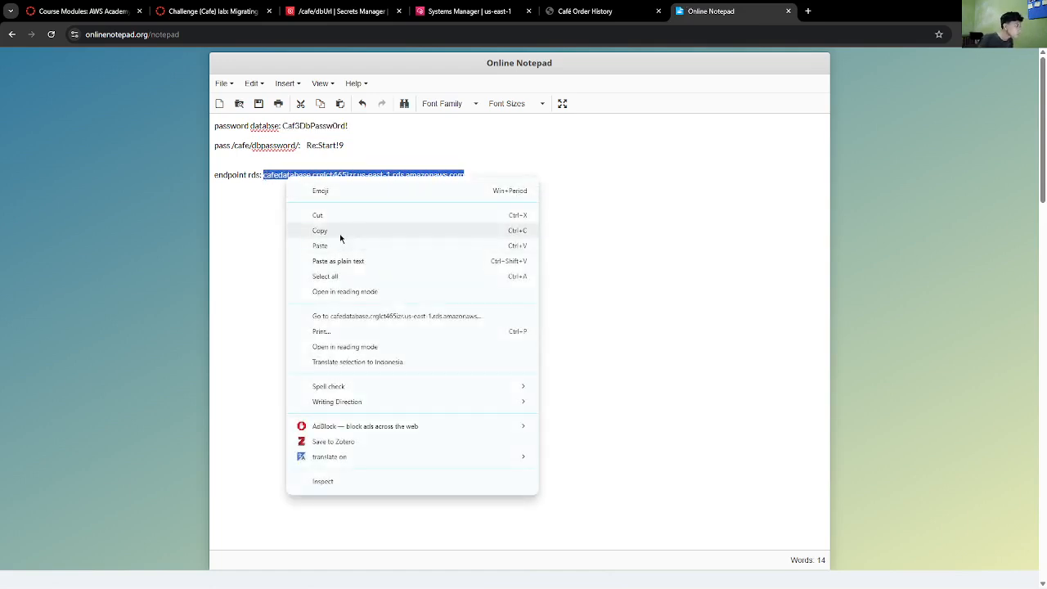
click(339, 232)
click(342, 11)
key(ctrl+v)
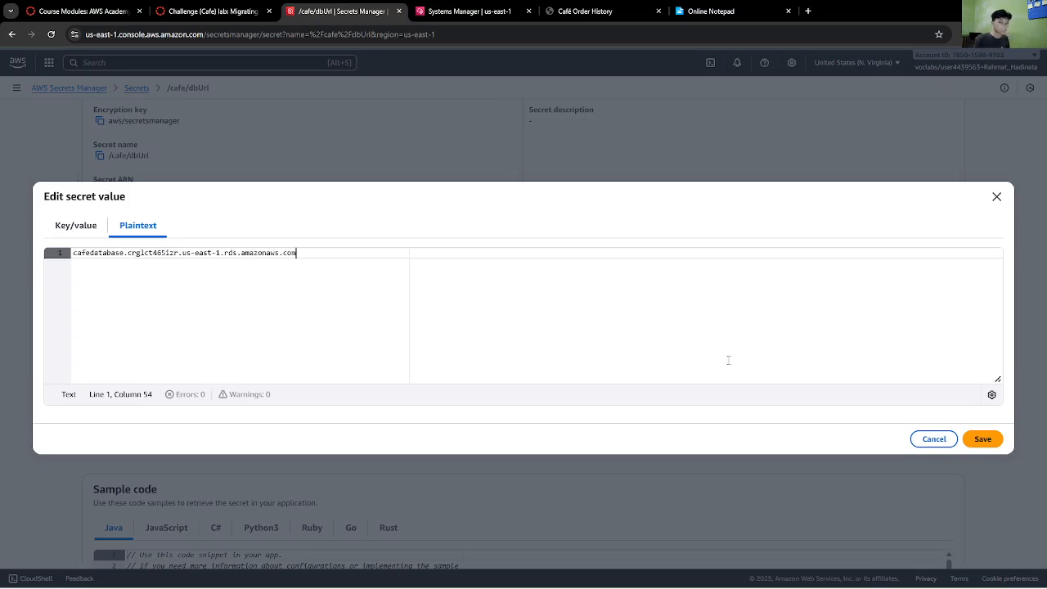
click(986, 439)
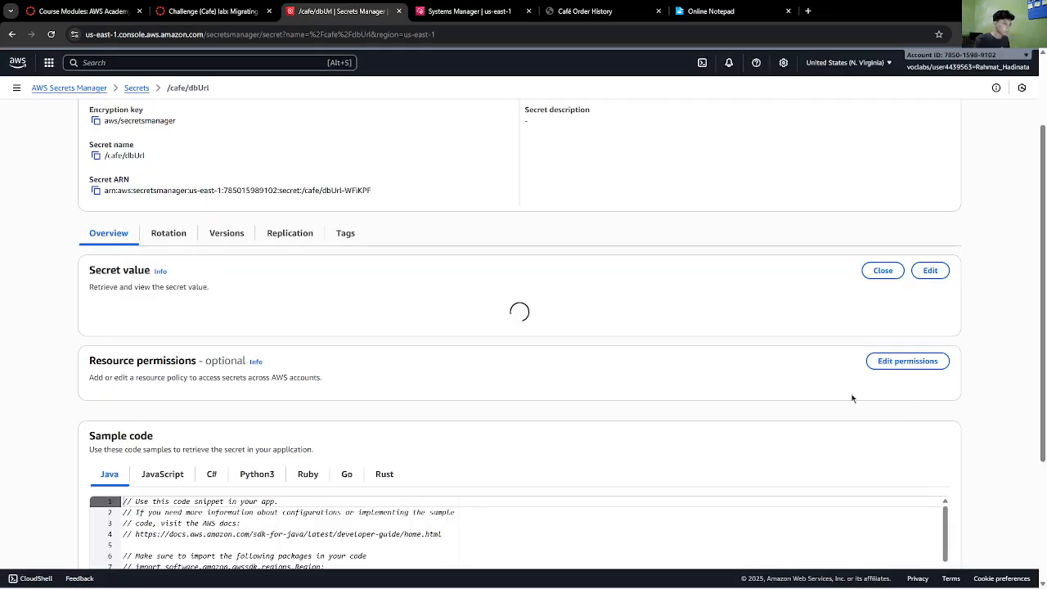
- Return to the list of secrets, dismiss the update notice and read the lab instructions through step 46
click(138, 89)
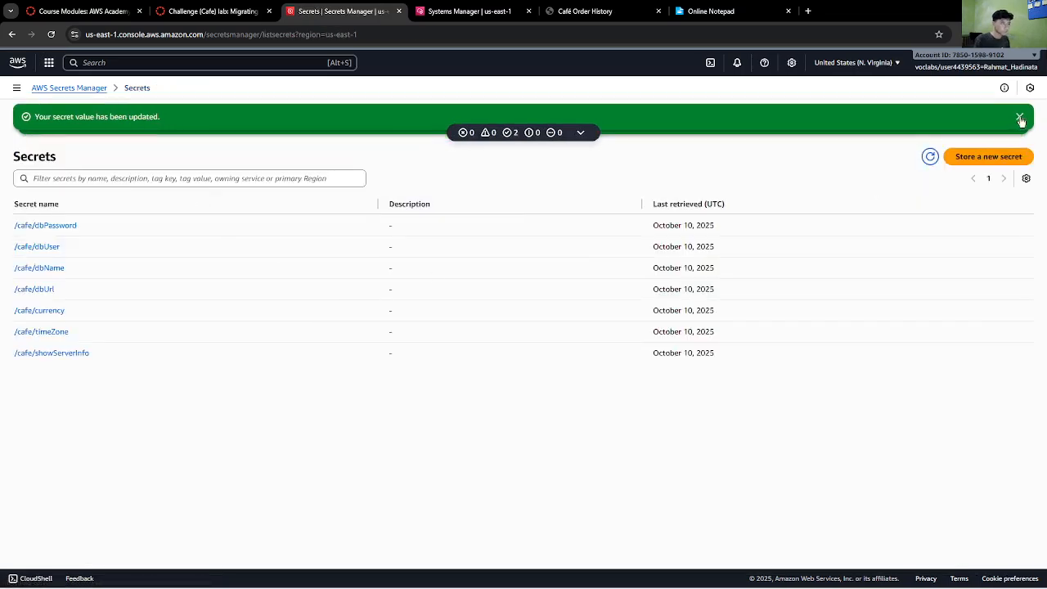
click(1019, 117)
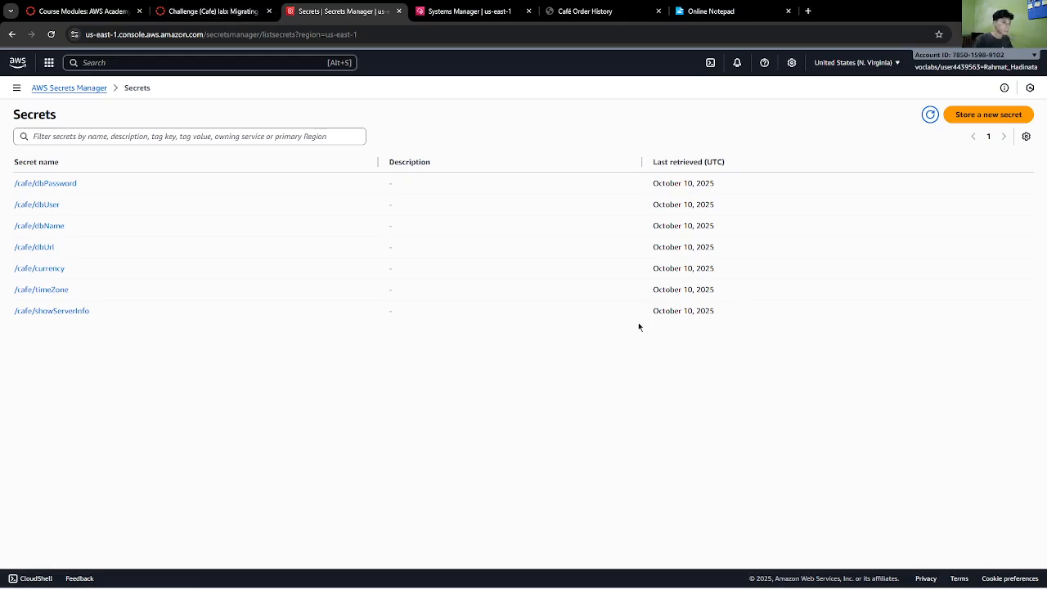
click(245, 10)
scroll(615, 464, down, 3)
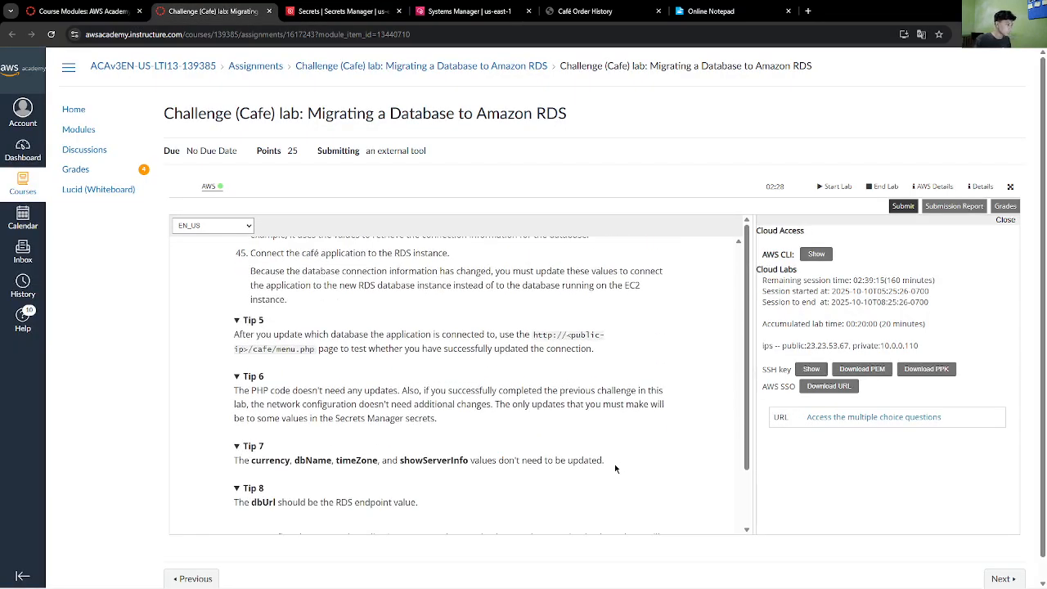
scroll(615, 468, down, 3)
scroll(616, 468, up, 3)
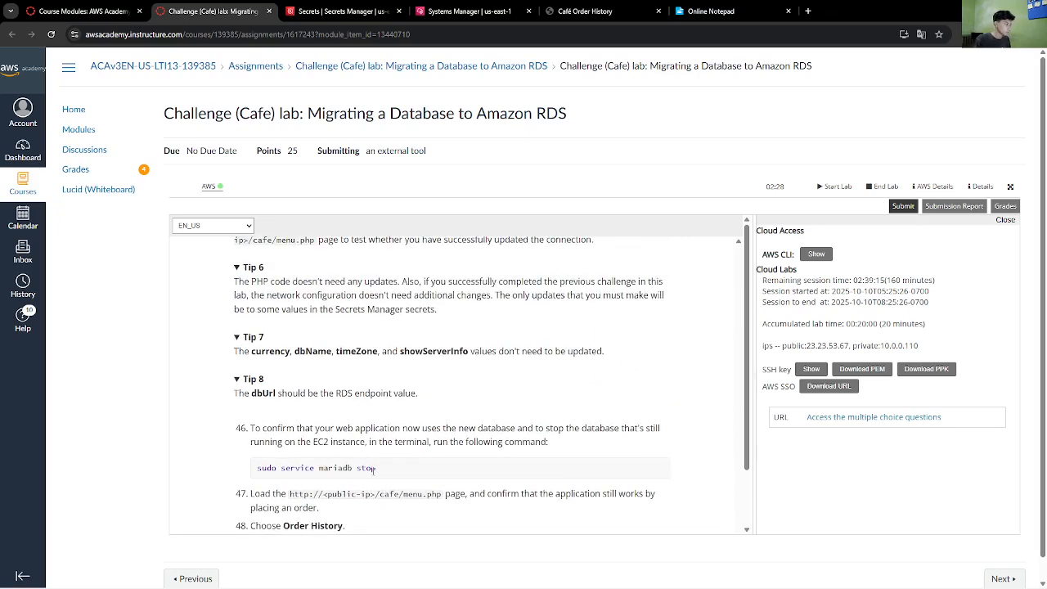
- Switch to the café site and go back from Order History to the Menu page
drag(375, 468, 254, 468)
click(475, 431)
click(463, 11)
click(565, 10)
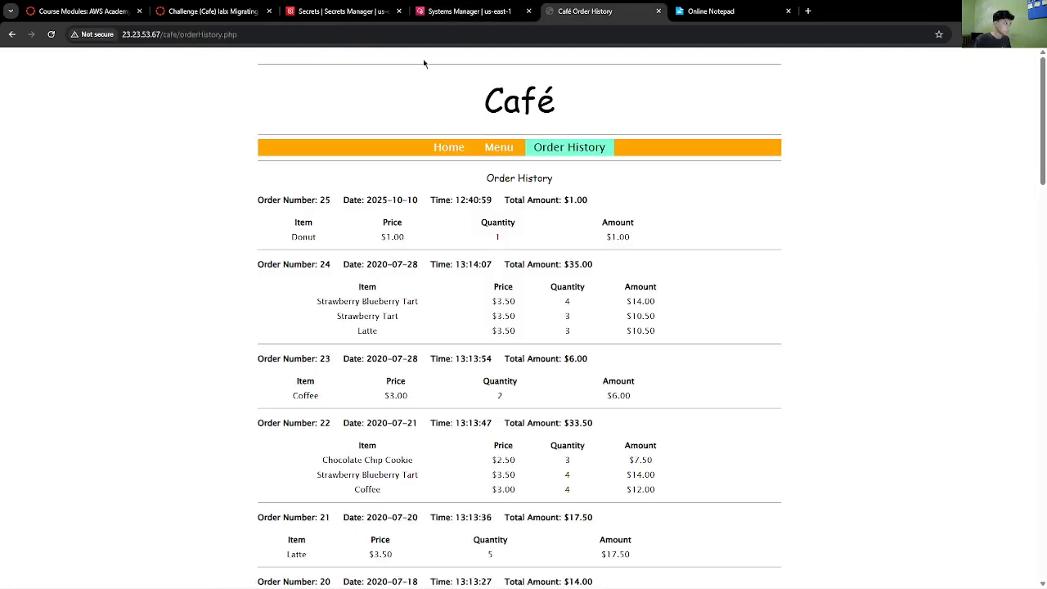
key(alt+Left)
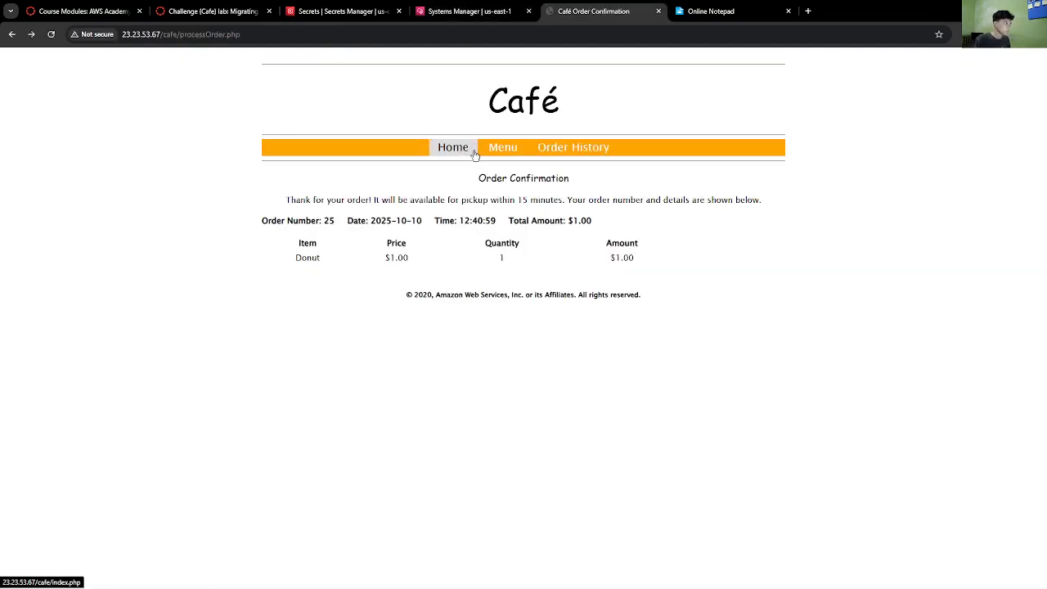
key(alt+Left)
key(alt+Left)
key(alt+Left)
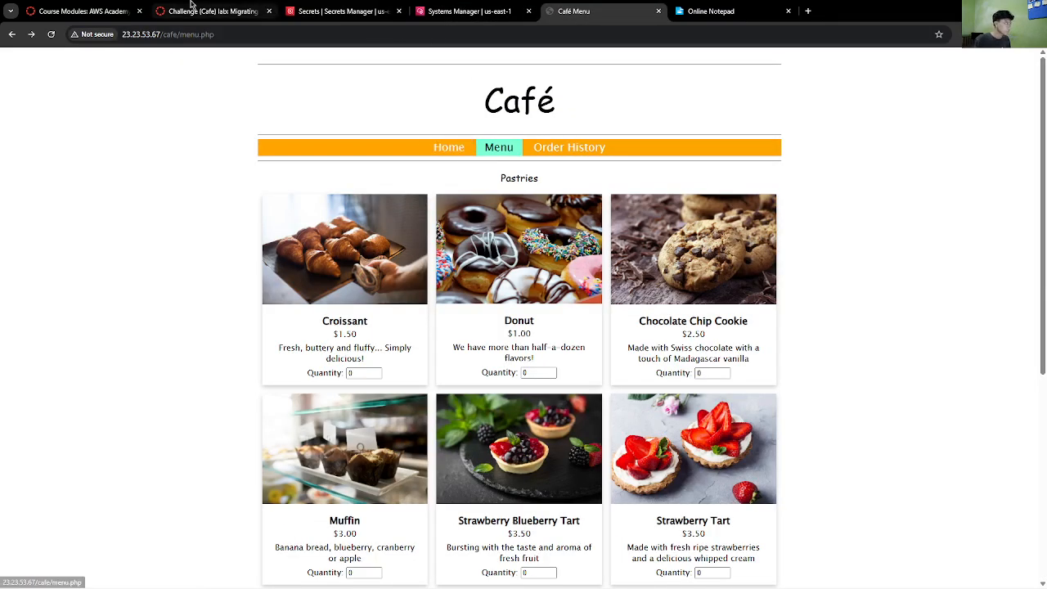
- Copy "sudo service mariadb stop" from lab step 46 and run it in the Session Manager terminal
click(213, 11)
drag(378, 468, 234, 470)
click(524, 10)
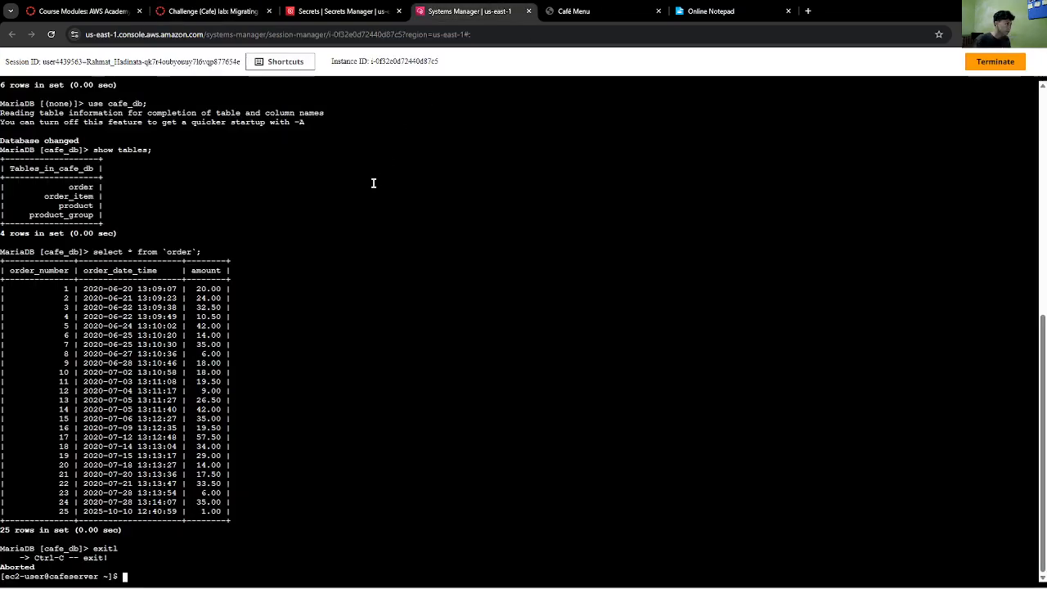
right_click(437, 342)
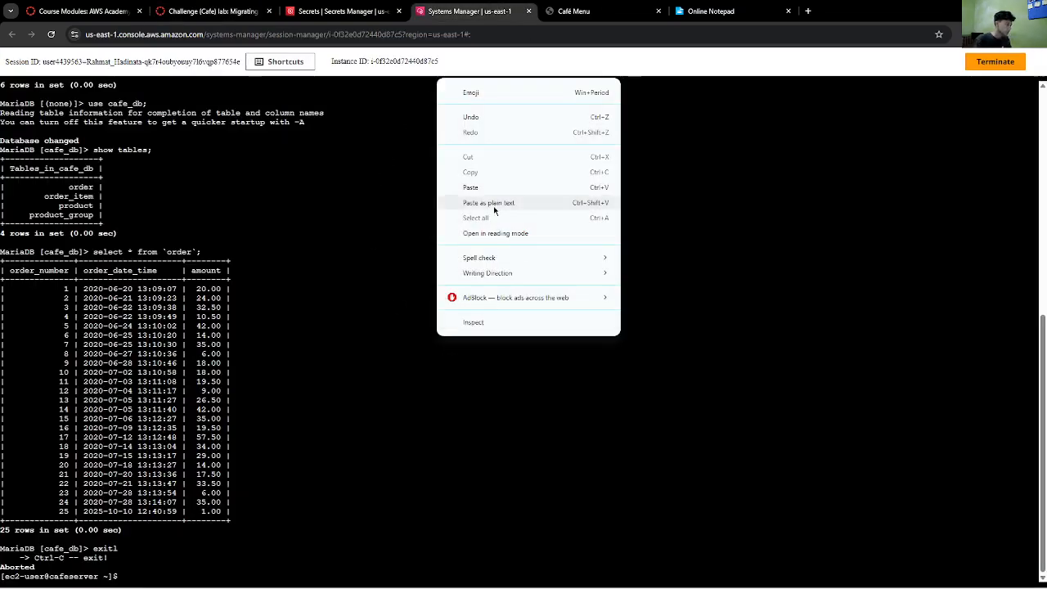
click(556, 188)
key(Return)
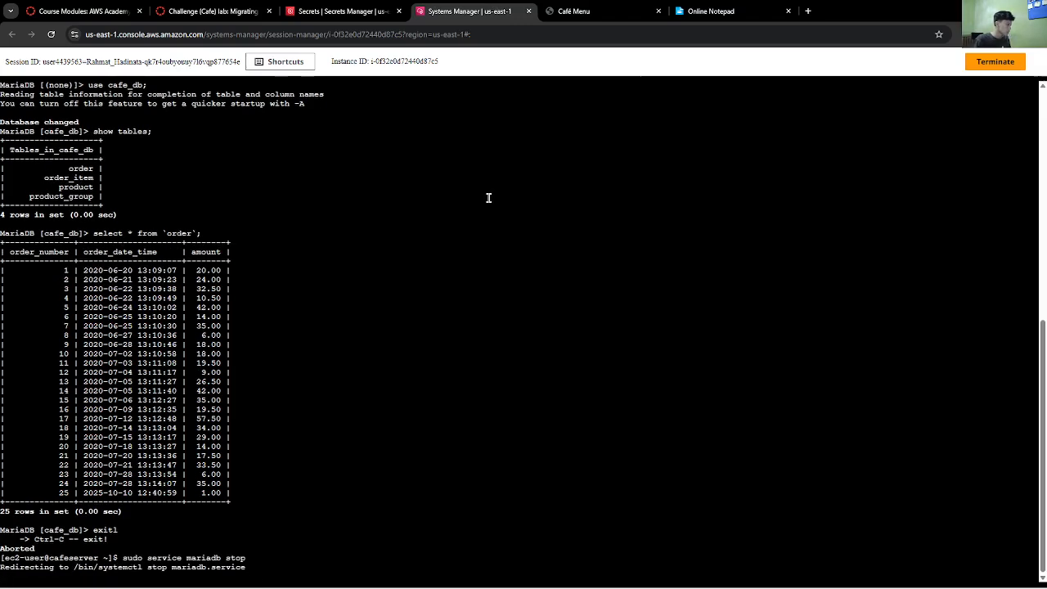
- Check the café site's Home, About Us, Contact Us, Menu and Order History pages with the local database service stopped
click(217, 11)
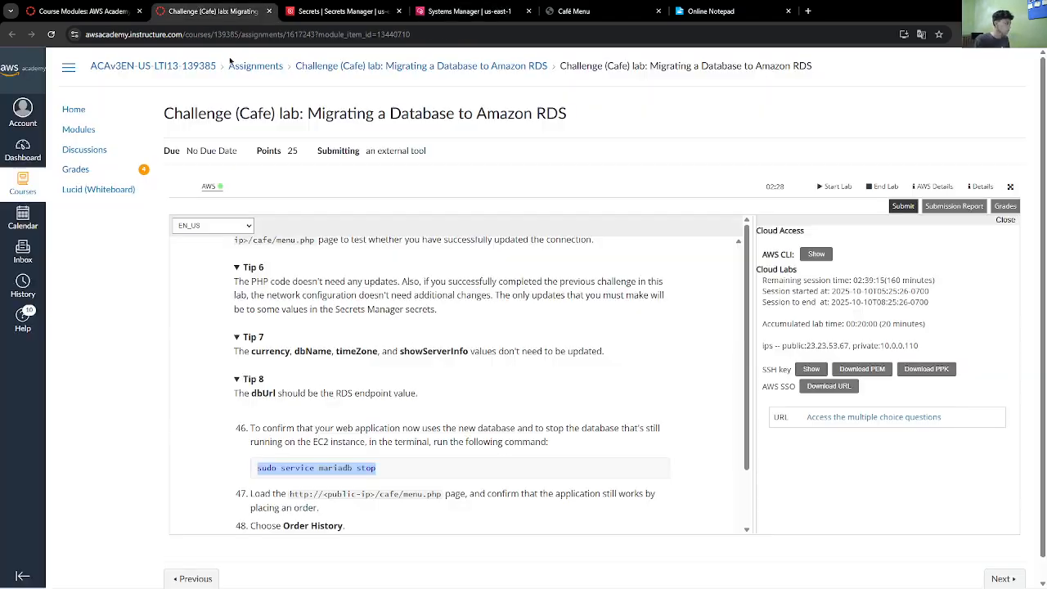
click(388, 463)
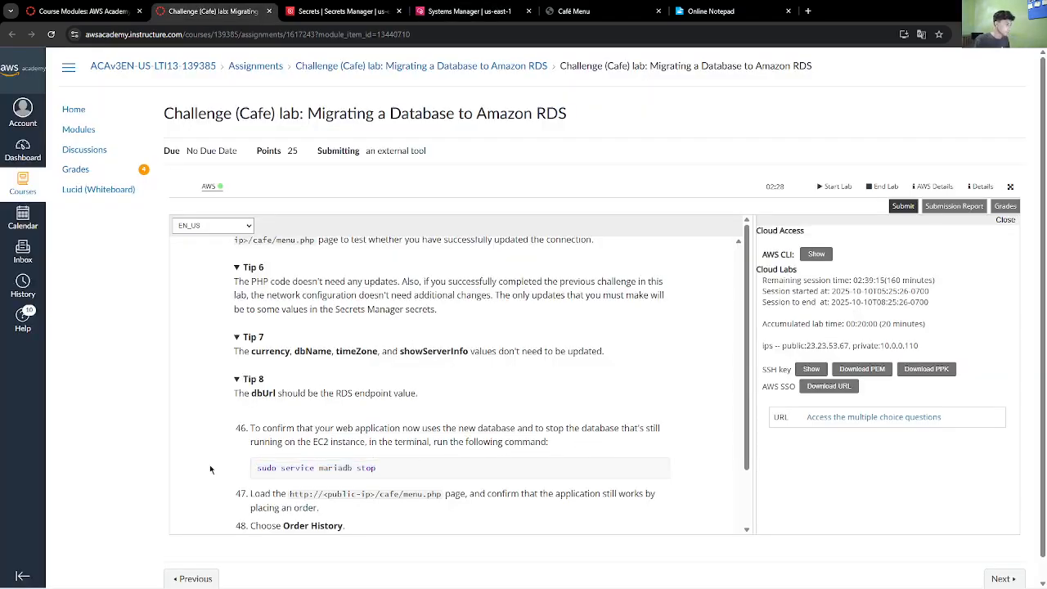
click(573, 11)
click(448, 147)
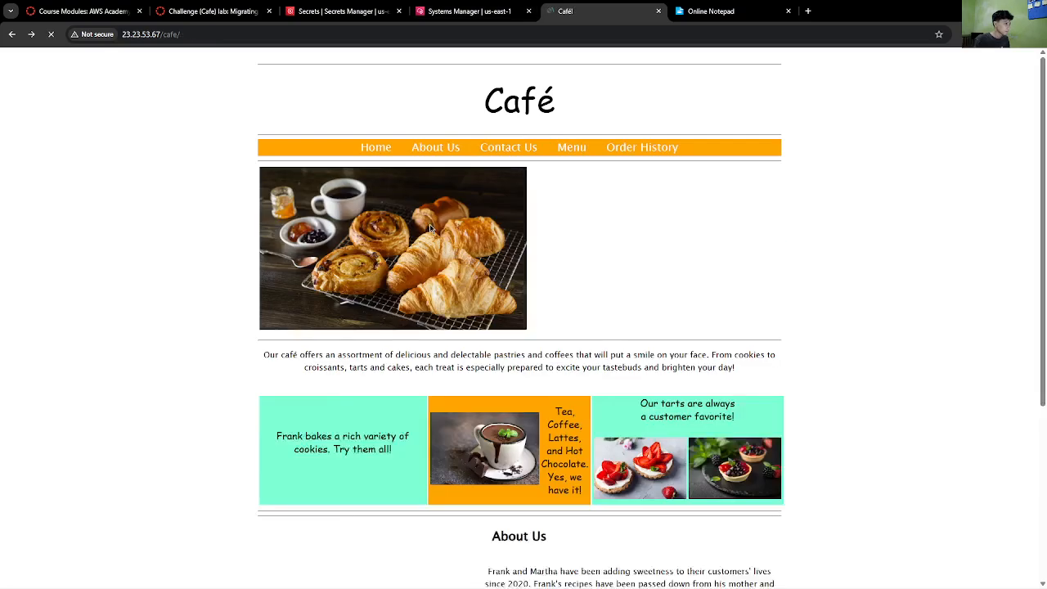
click(442, 149)
scroll(425, 364, up, 2)
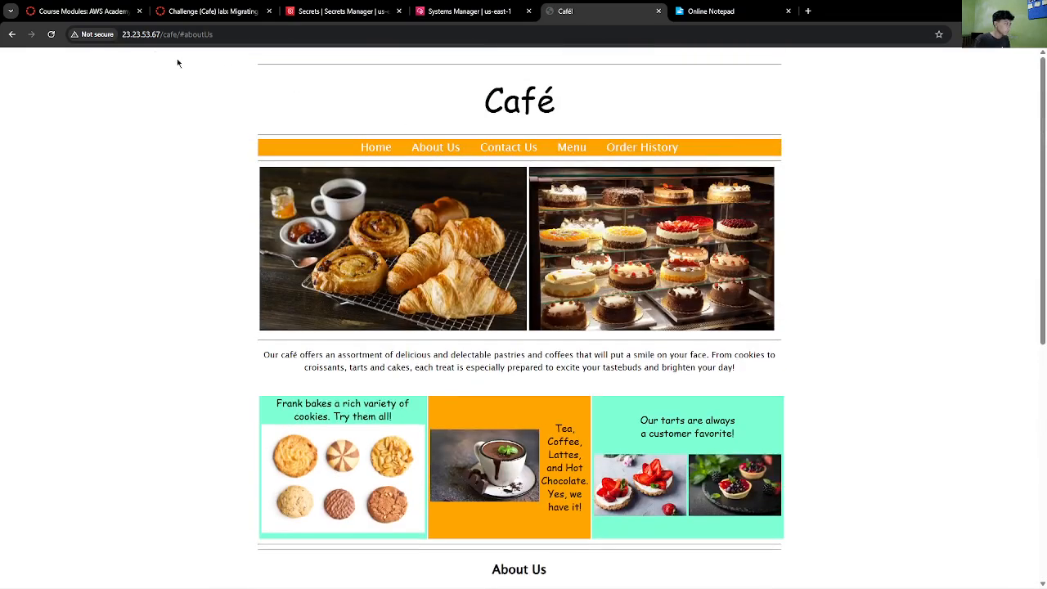
click(384, 148)
click(503, 148)
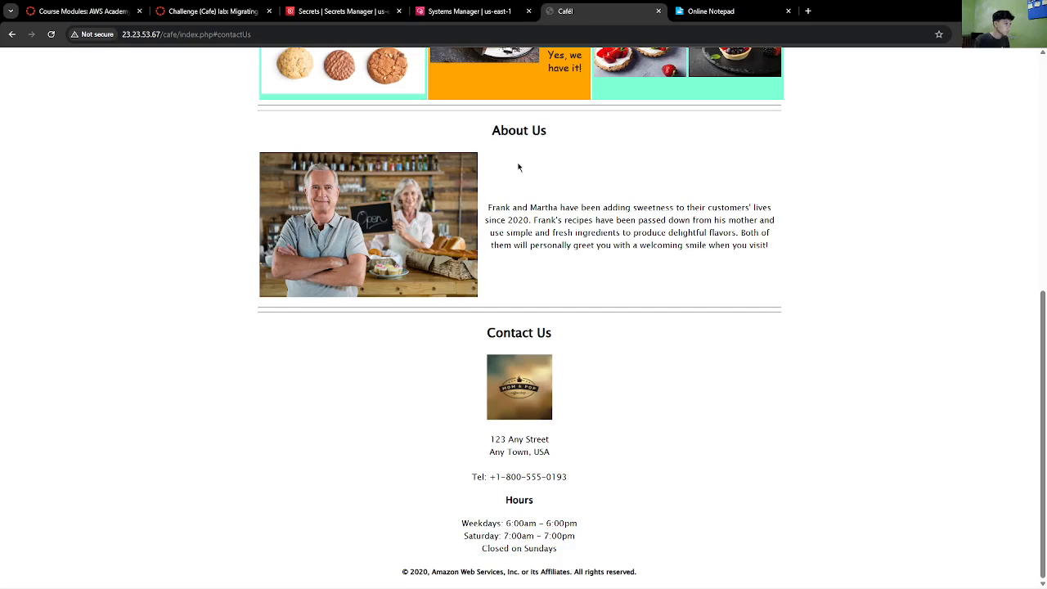
scroll(505, 257, up, 6)
click(573, 149)
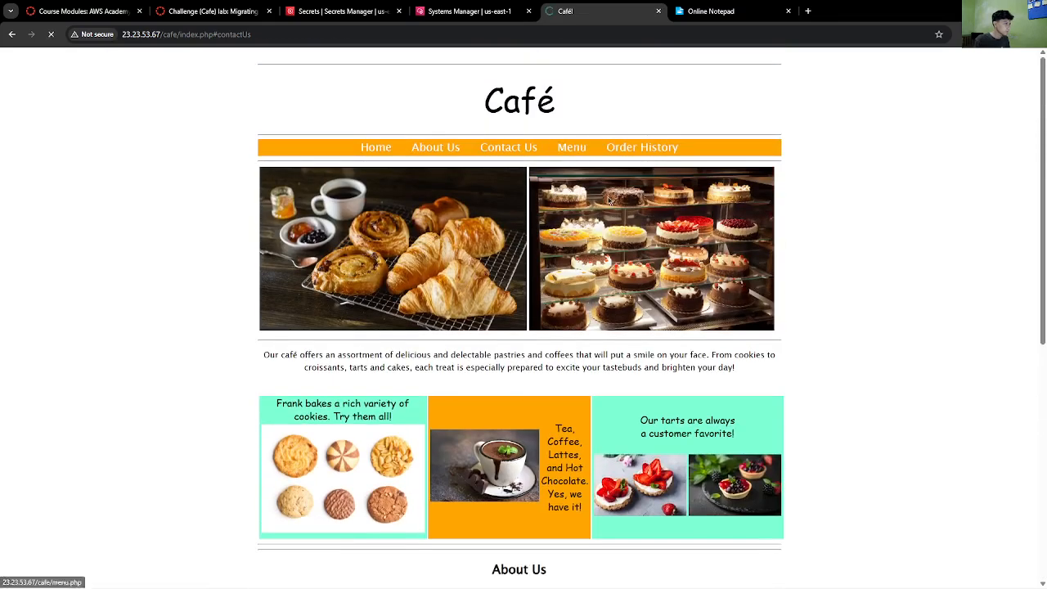
click(566, 158)
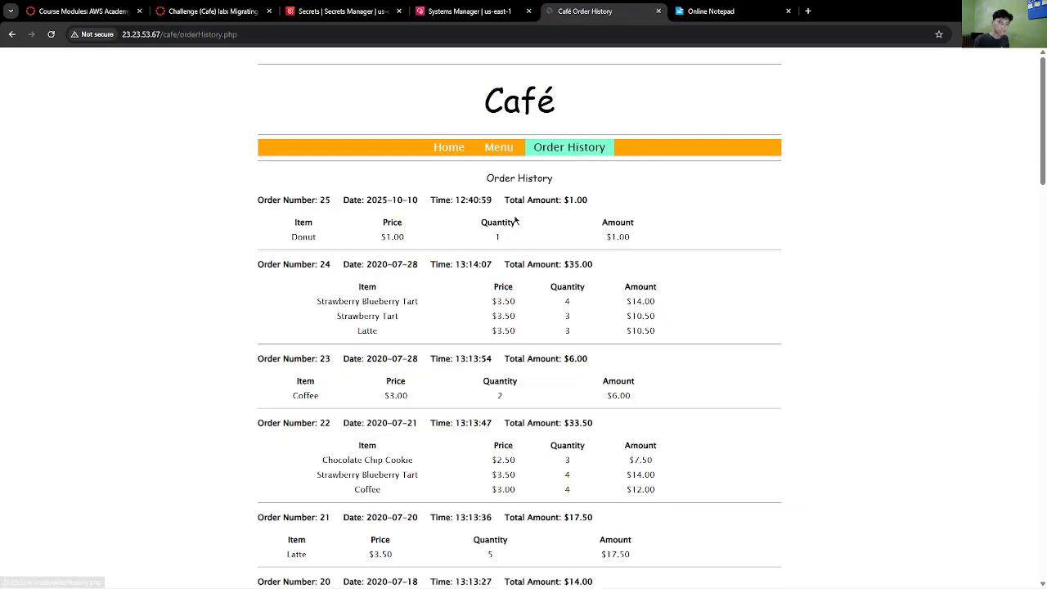
click(448, 148)
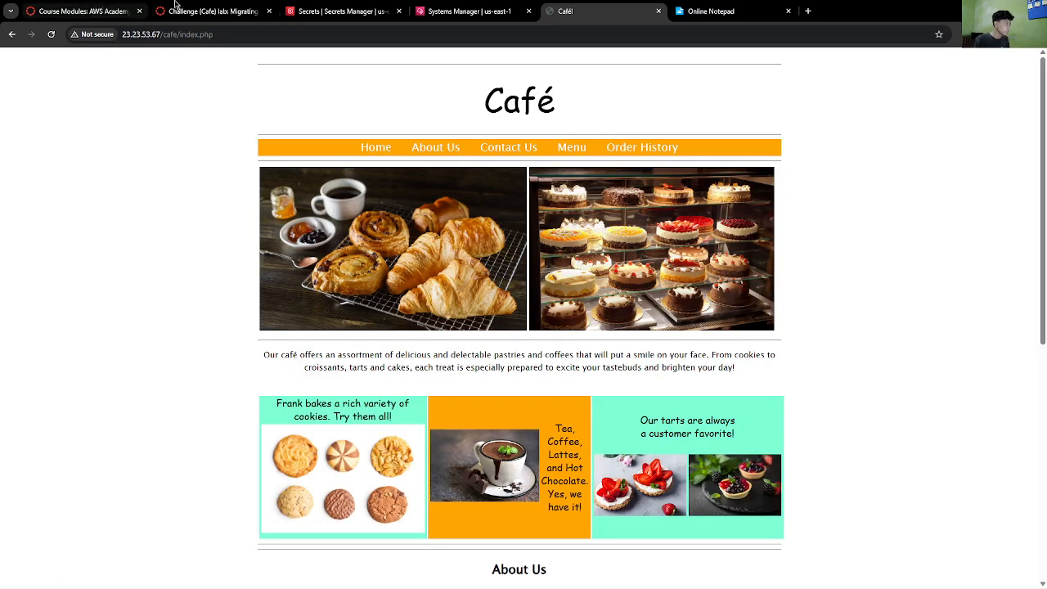
- Read the lab instructions from step 47 through Submitting your work, and check the café site's Menu page against them
click(197, 11)
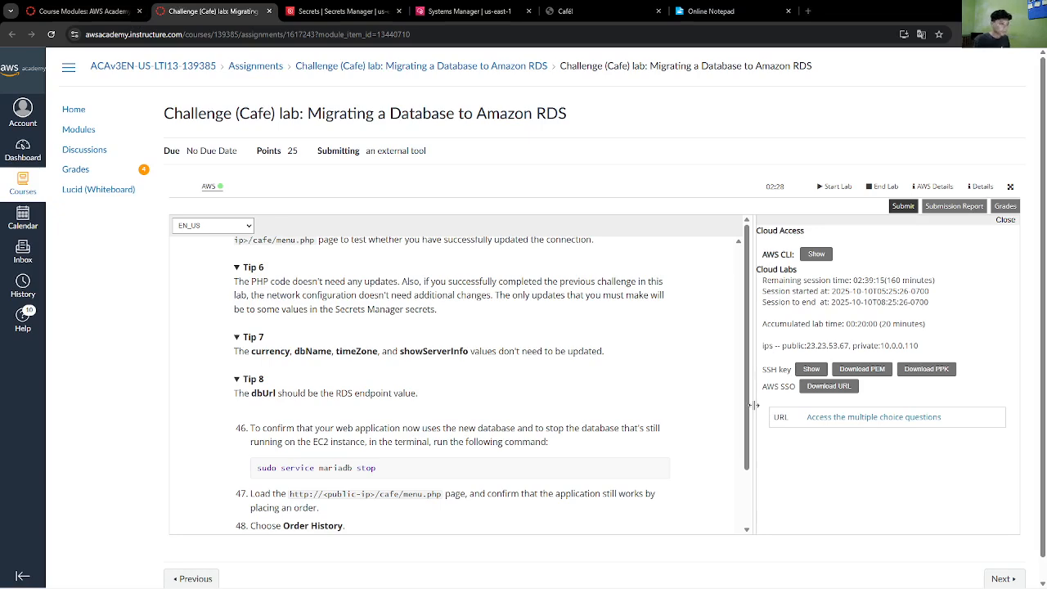
scroll(520, 415, down, 2)
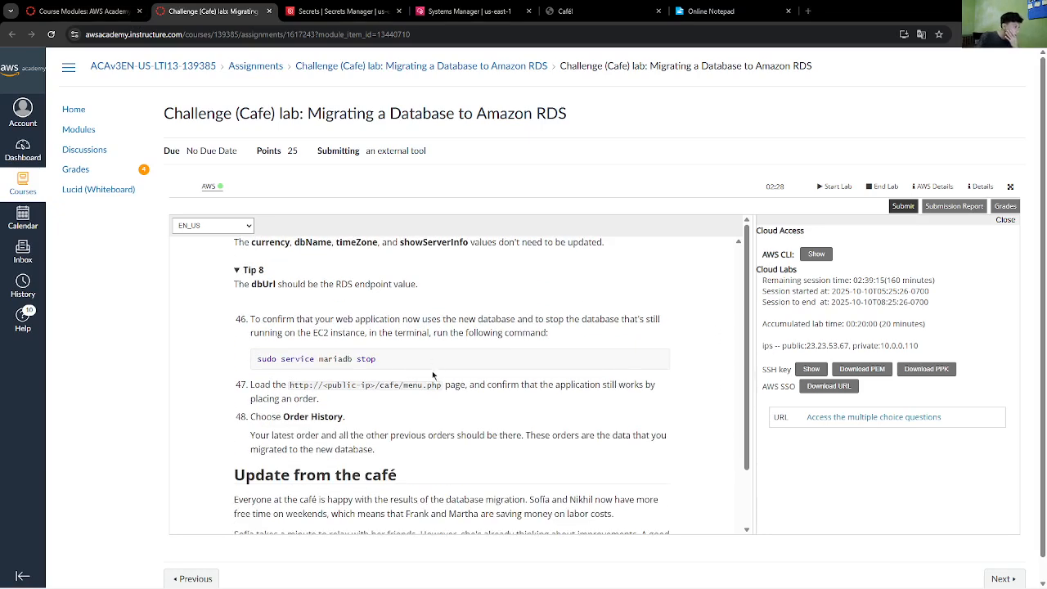
click(598, 13)
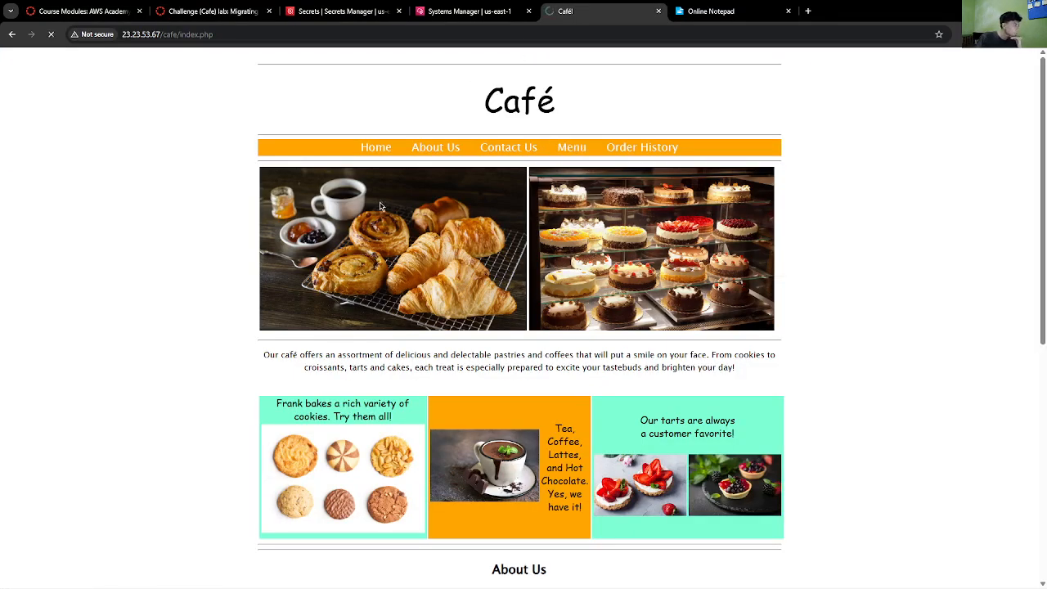
click(214, 11)
scroll(422, 442, down, 2)
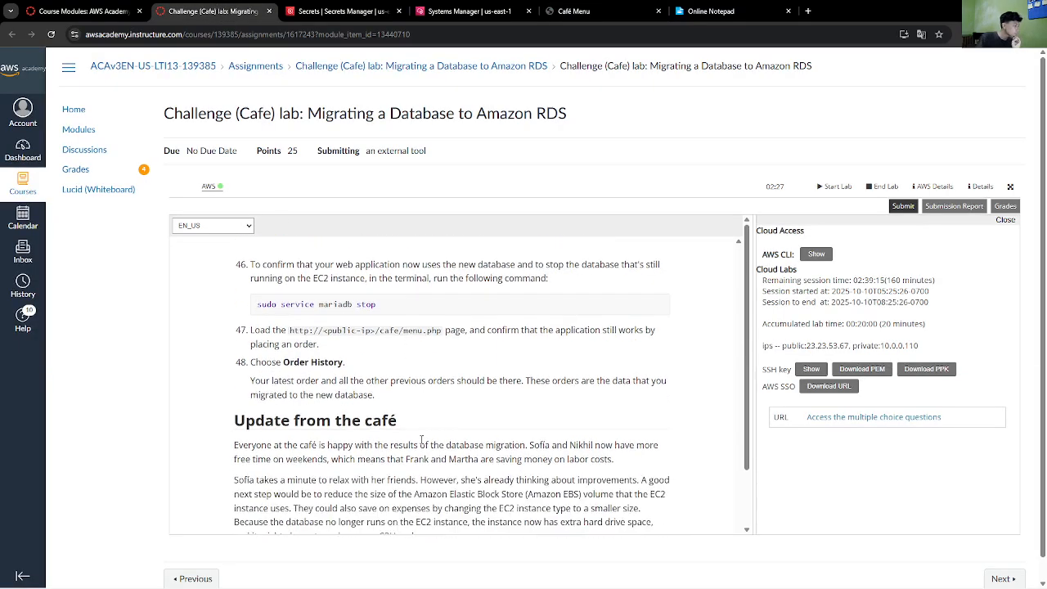
scroll(422, 441, up, 2)
scroll(422, 440, down, 3)
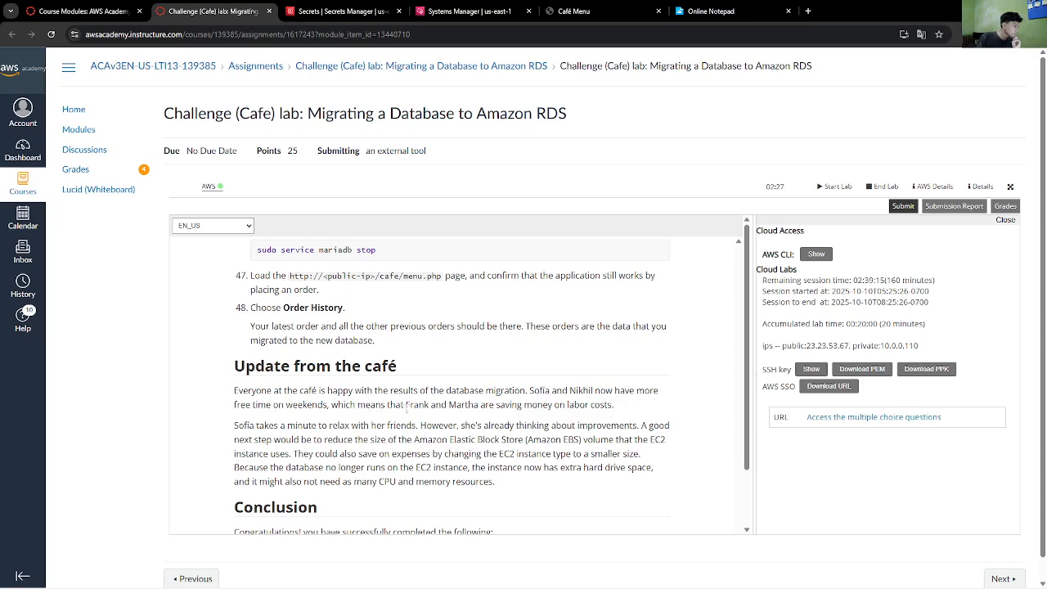
scroll(548, 417, down, 3)
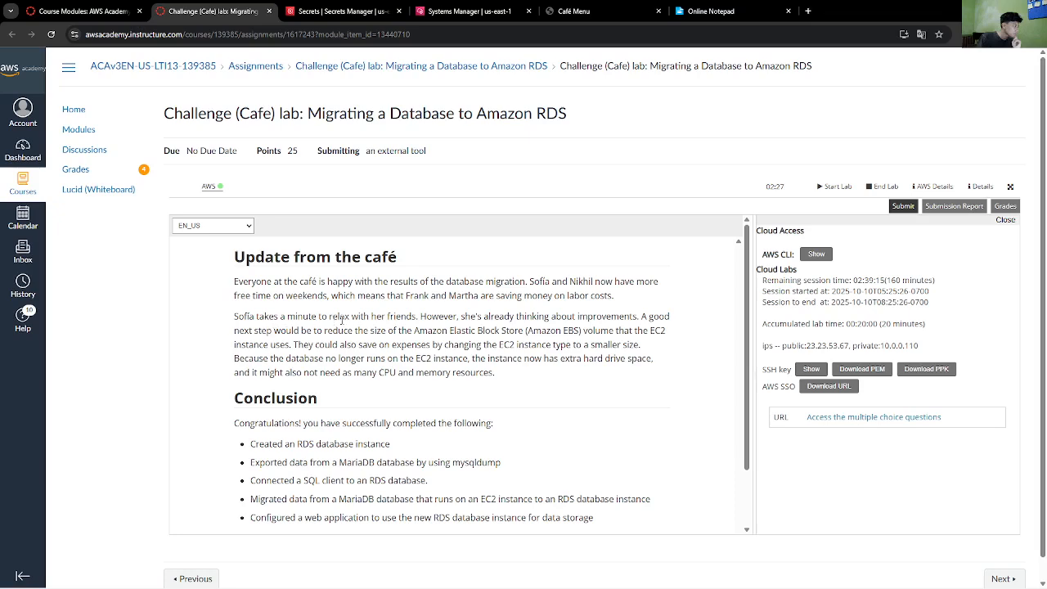
scroll(458, 326, down, 3)
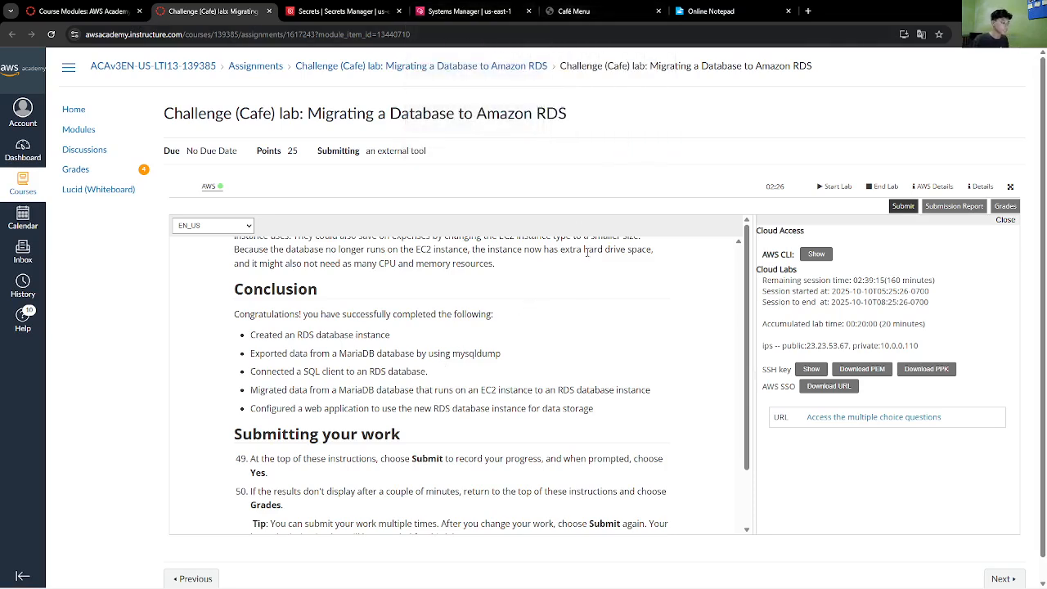
click(572, 10)
click(213, 10)
- Submit the completed Cafe lab for grading and confirm the submission
scroll(476, 390, down, 2)
click(903, 209)
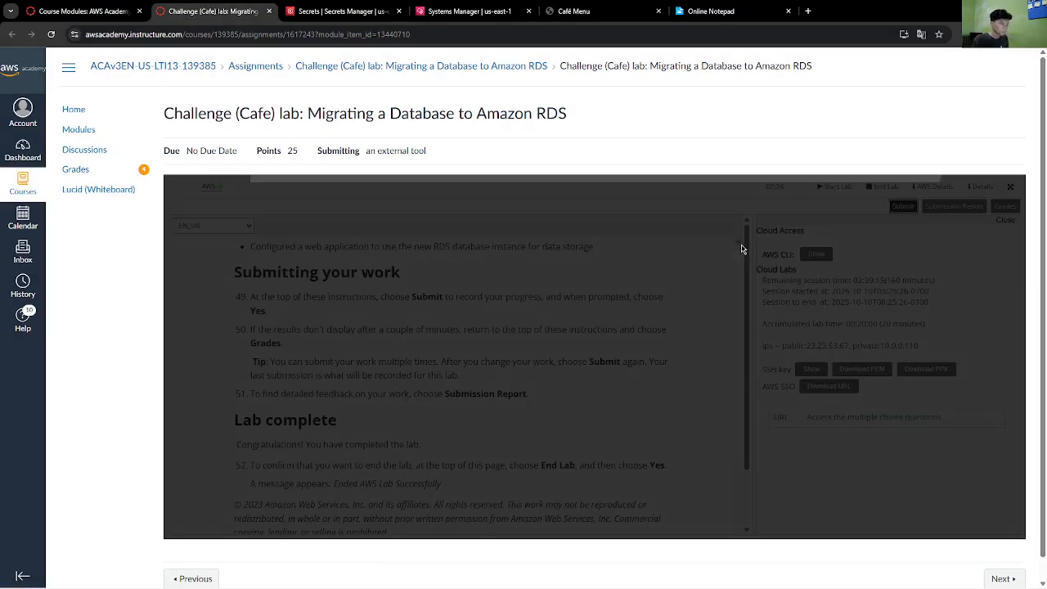
click(852, 256)
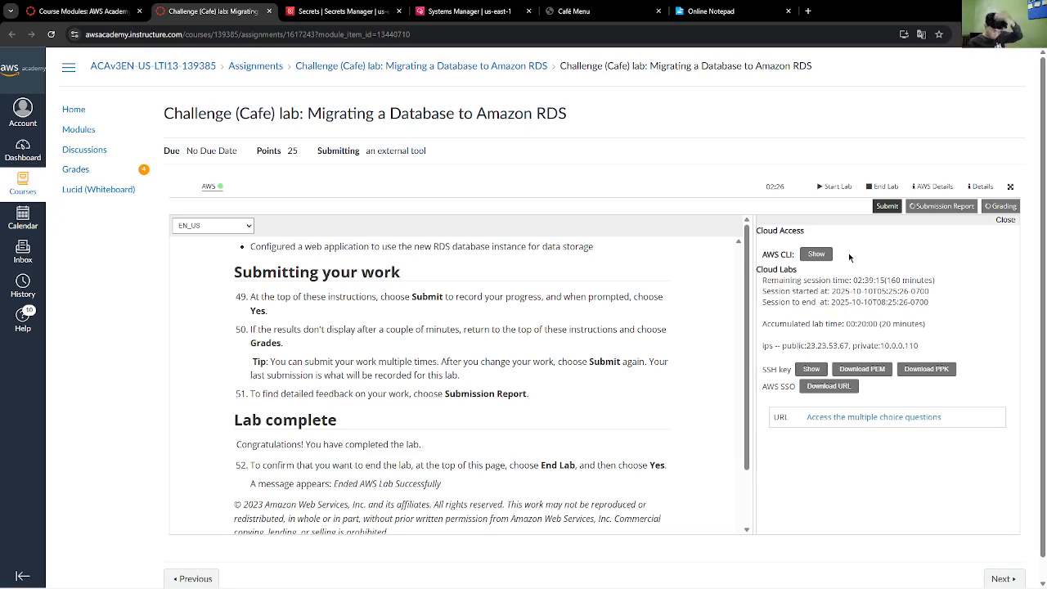
key(alt+Tab)
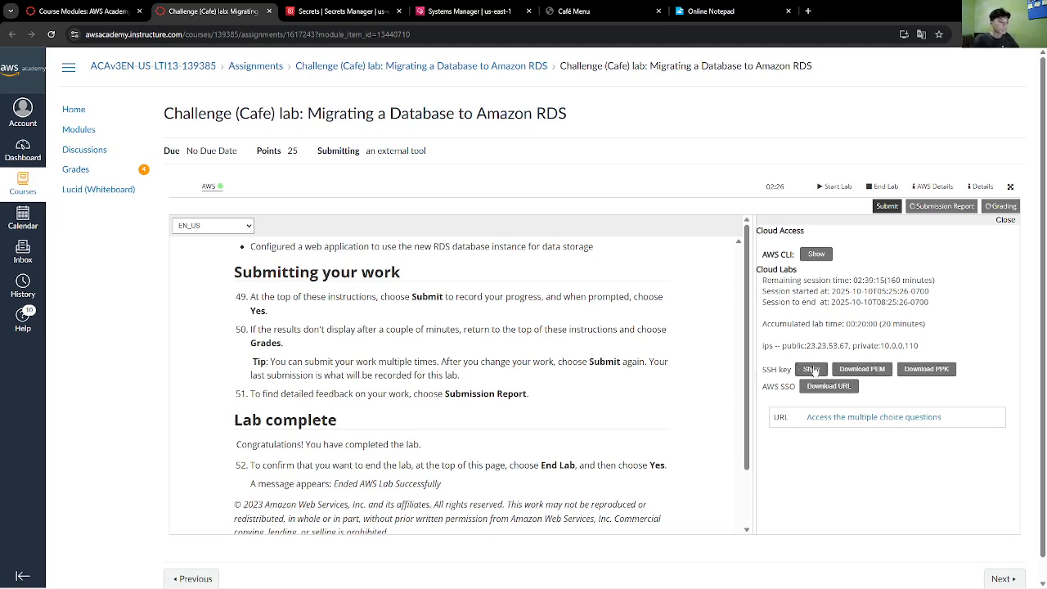
scroll(684, 473, down, 1)
scroll(683, 491, down, 1)
scroll(682, 508, up, 1)
scroll(682, 524, down, 1)
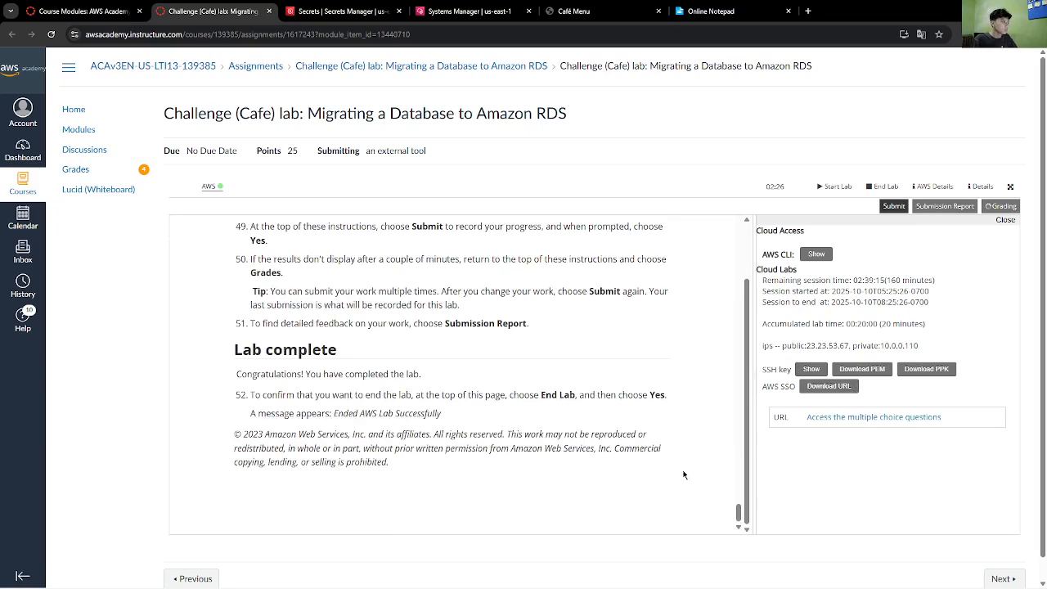
scroll(616, 491, up, 1)
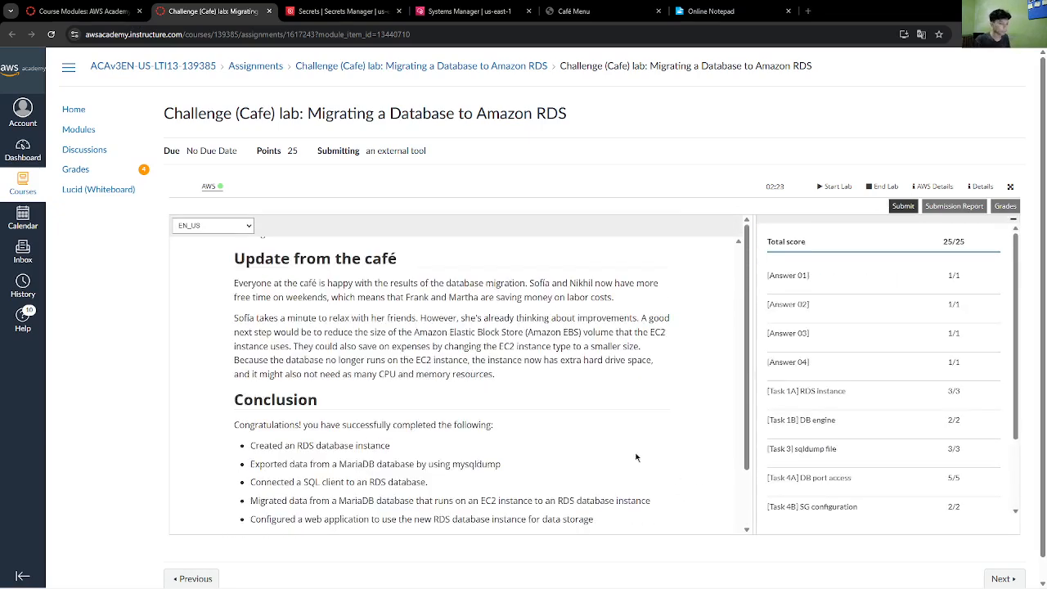
- Examine the total score and the per-task scores in the lab's grading results
scroll(638, 456, up, 8)
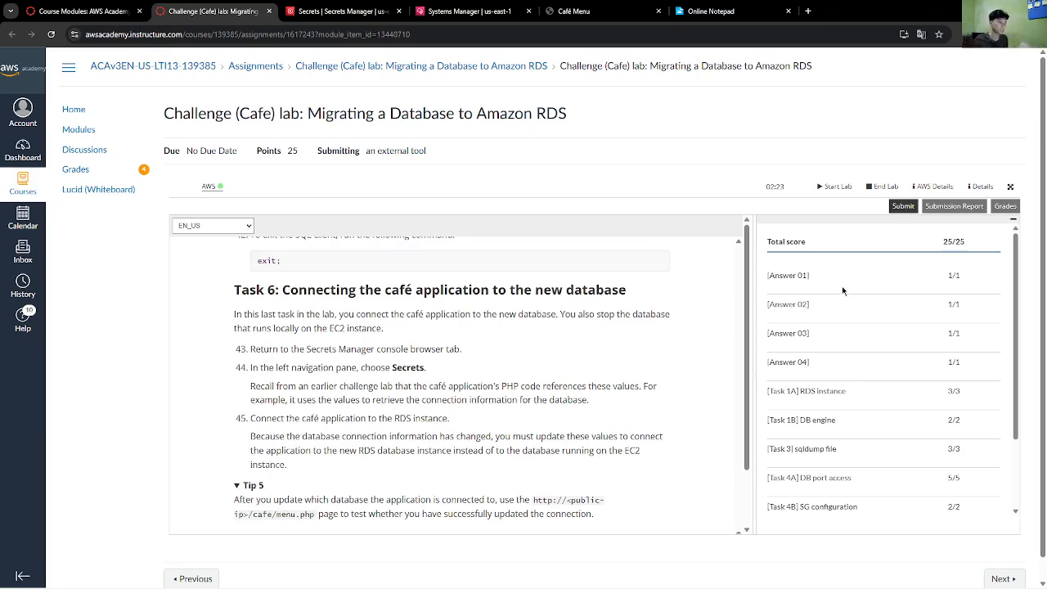
scroll(667, 386, up, 10)
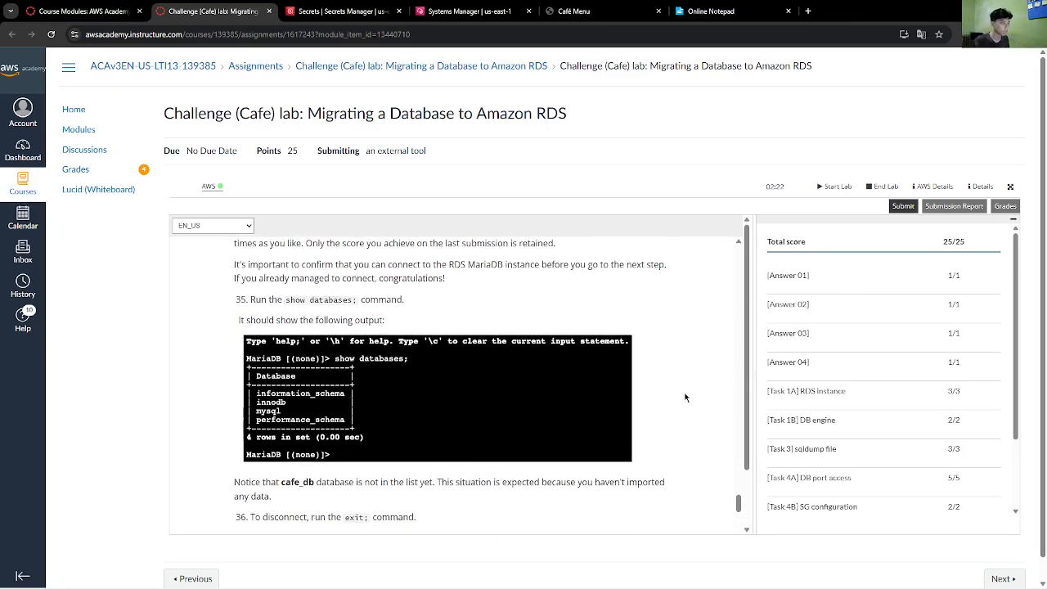
drag(944, 242, 920, 243)
click(972, 244)
scroll(896, 405, down, 2)
scroll(894, 408, up, 2)
- Switch to the instructor deck PDF in Microsoft Edge and read the "Debrief: Migration lab" questions on page 72
click(659, 579)
drag(565, 287, 576, 300)
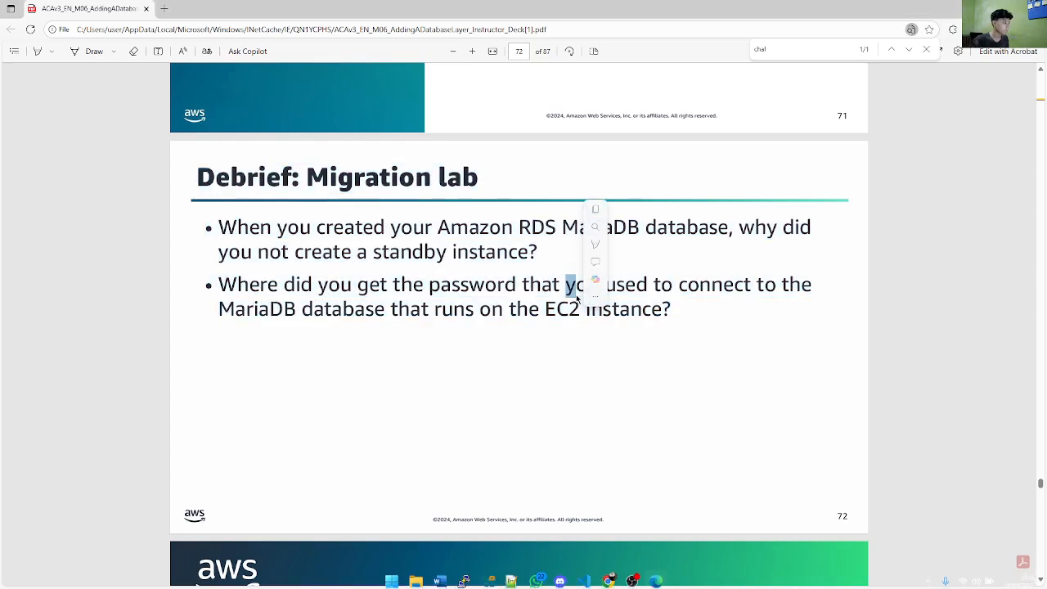
drag(442, 309, 453, 309)
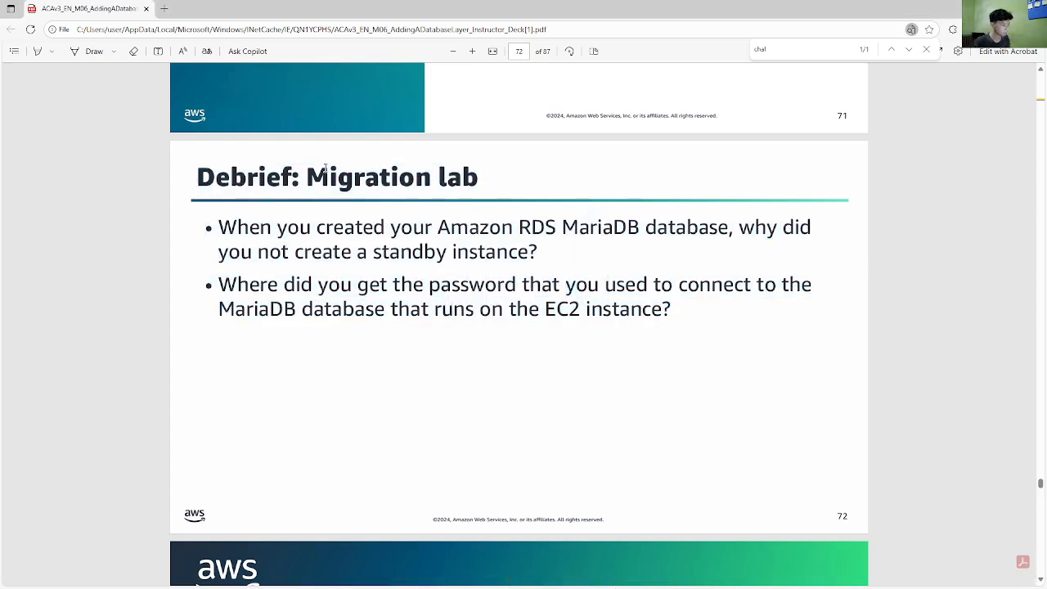